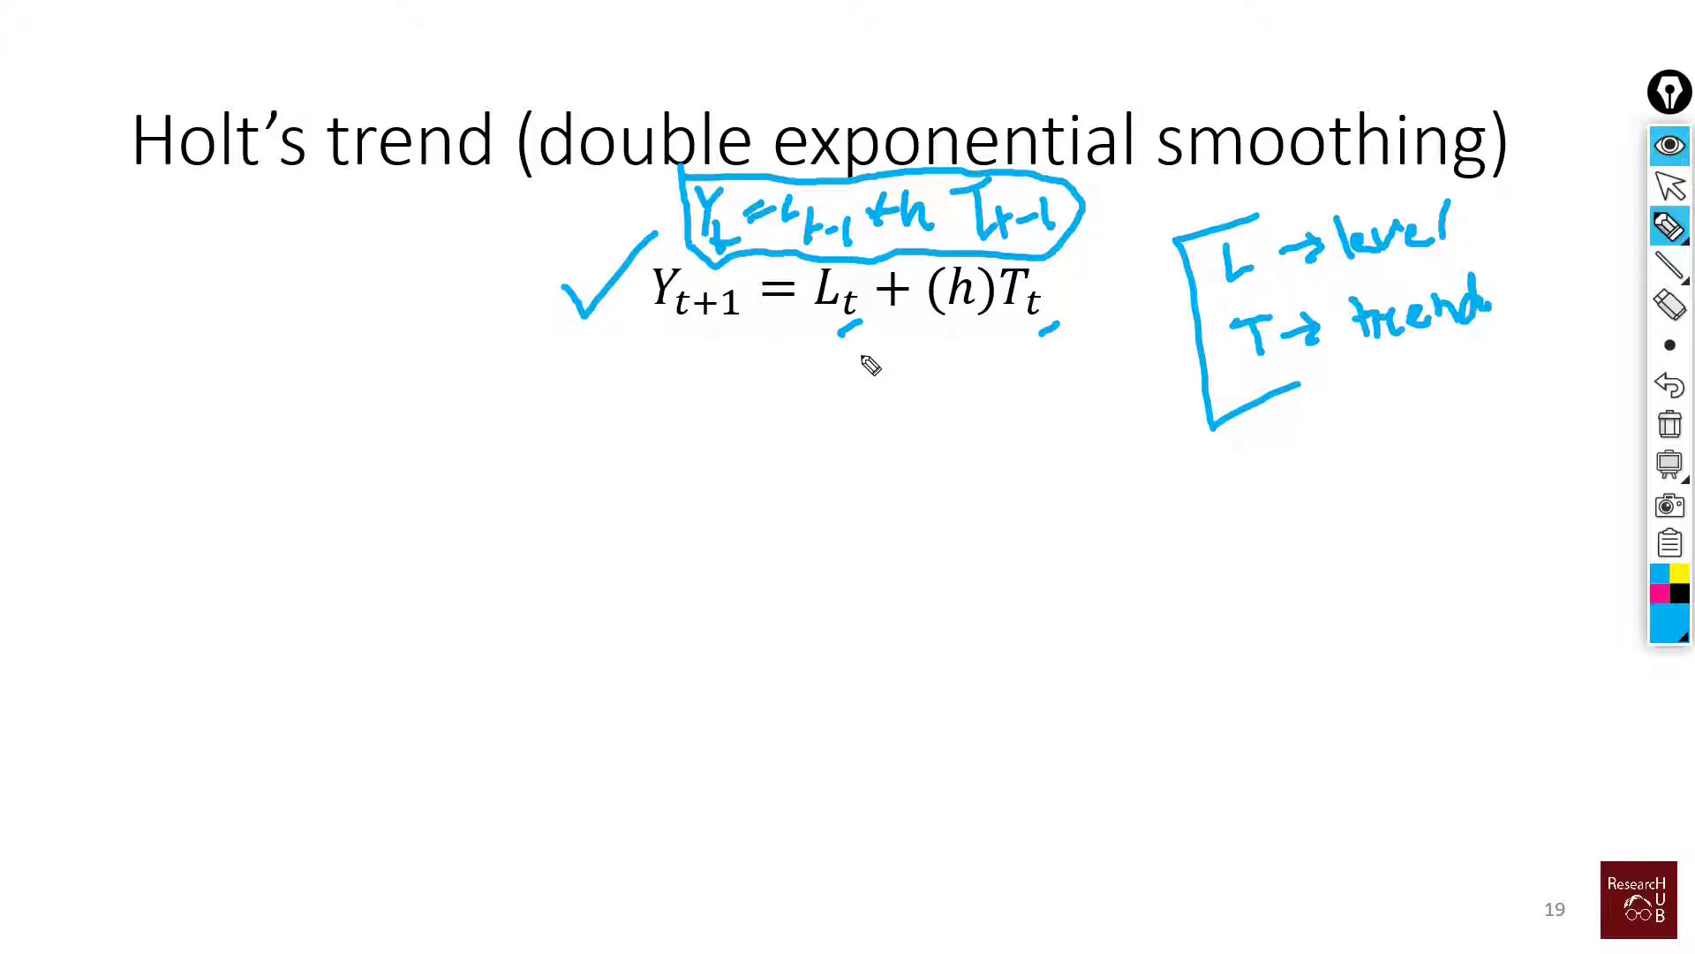
Step: Reveal the level equation for Lt on the slide, tick it in blue and underline Lt, α, Yt, Lt−1 and Tt−1
left_click(1668, 186)
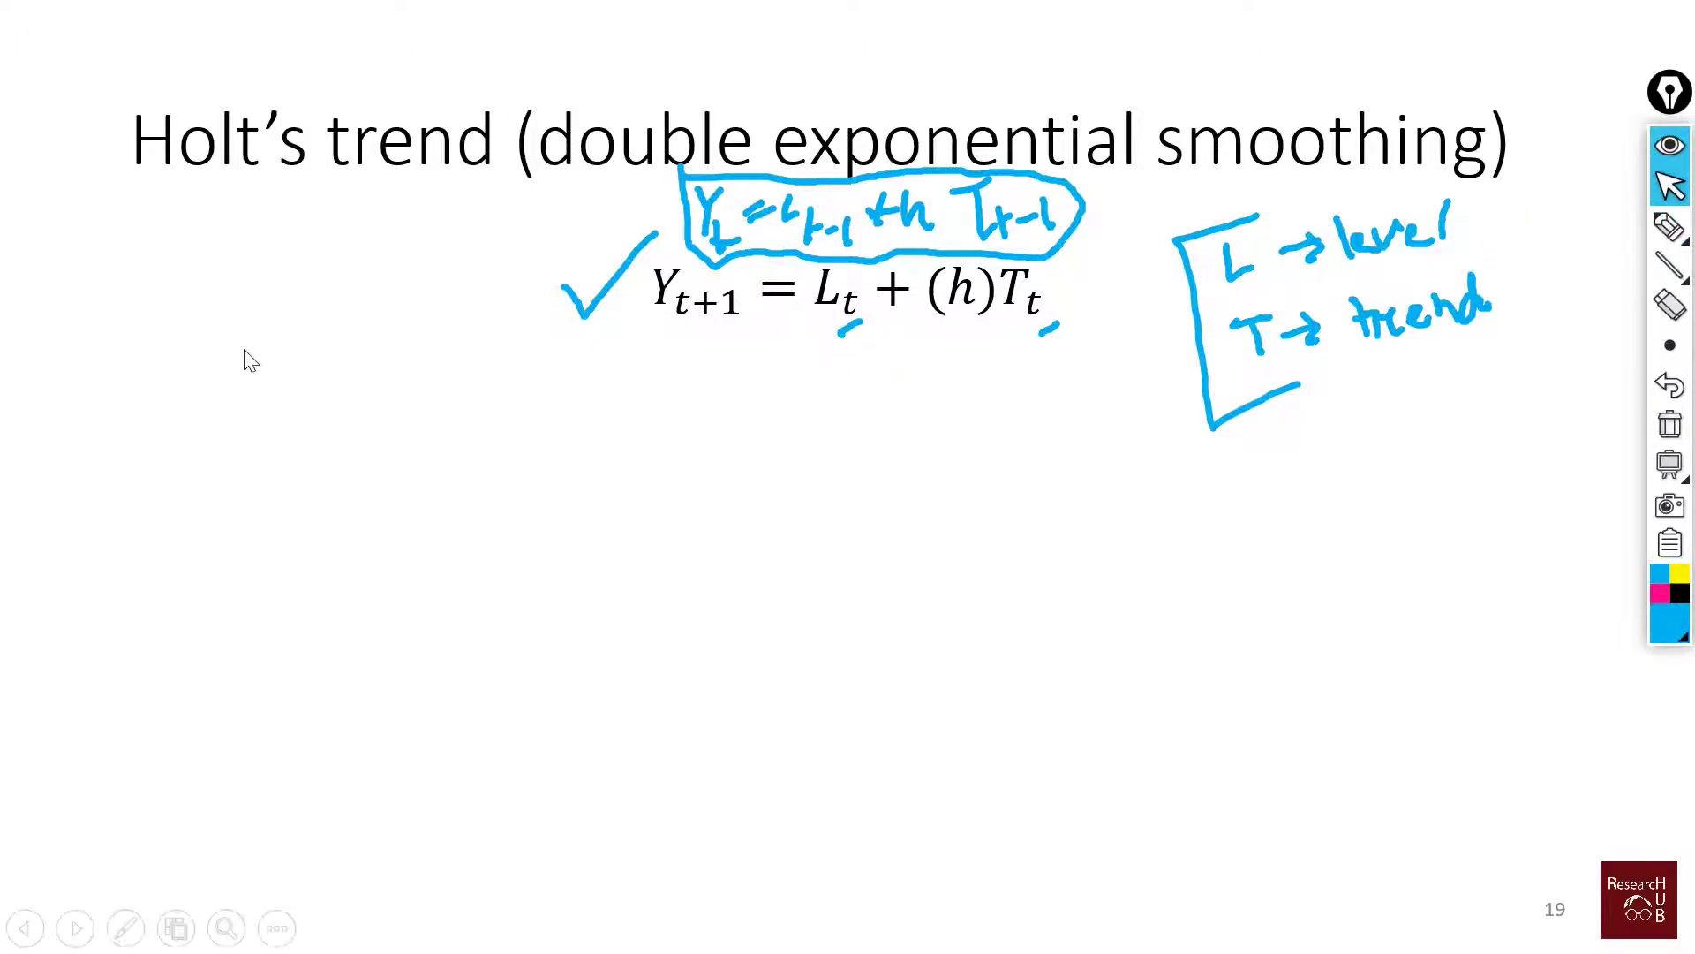
left_click(402, 388)
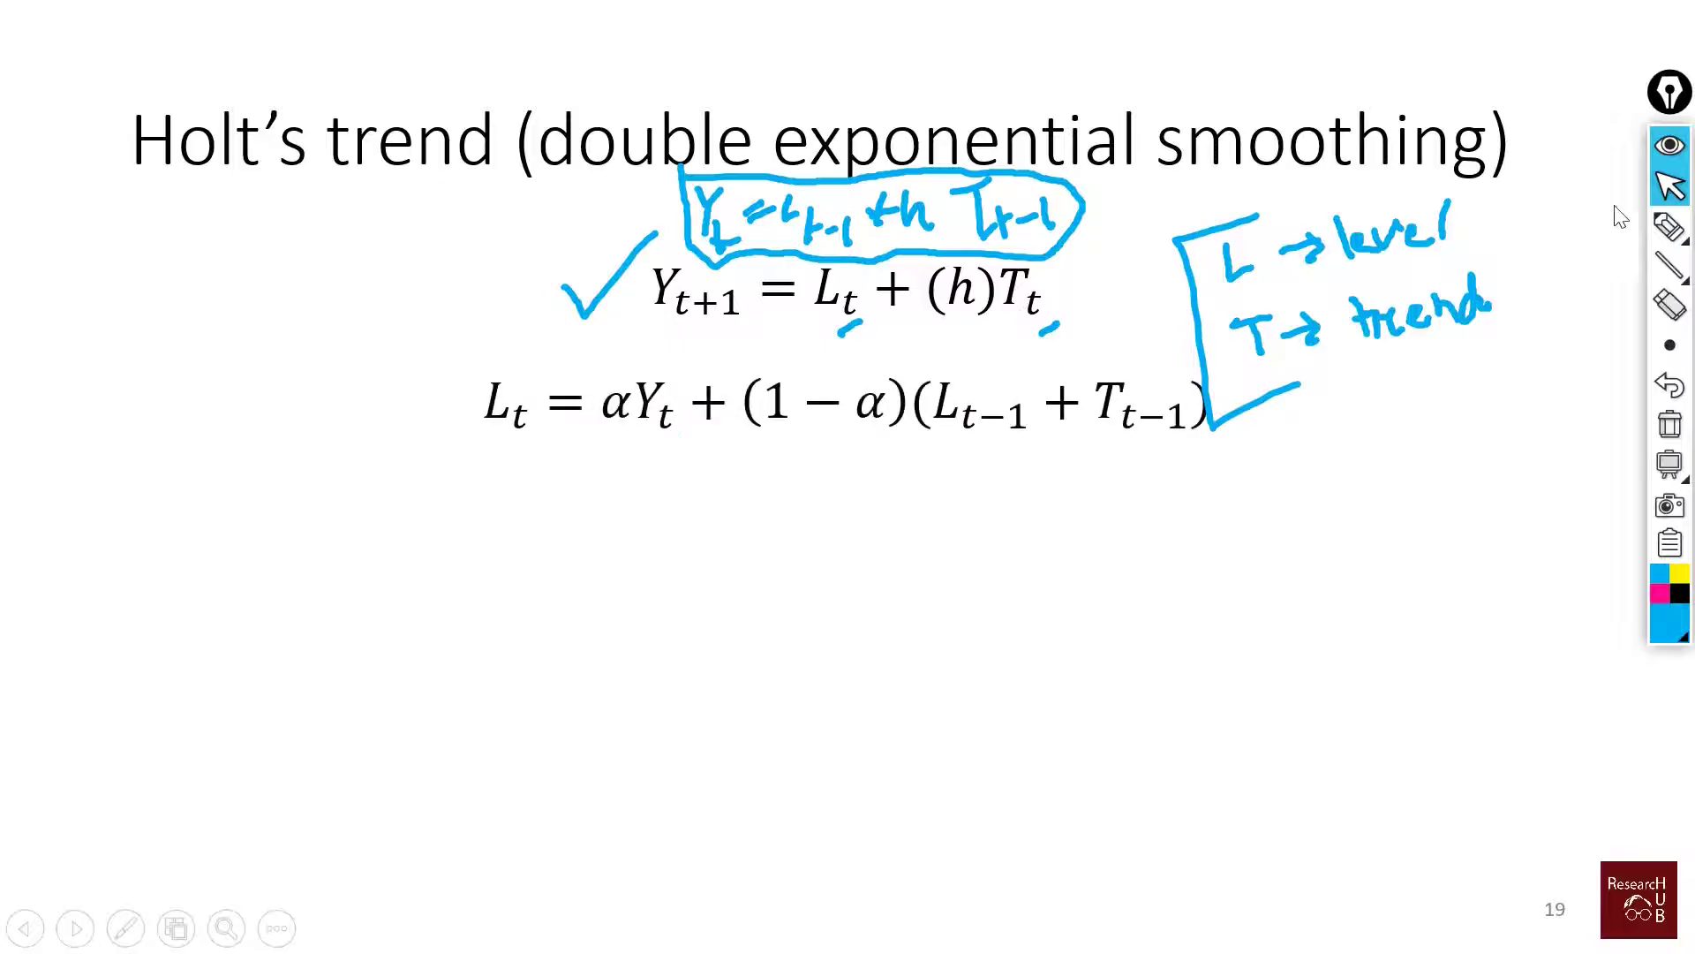
mouse_move(1675, 228)
left_click(1570, 227)
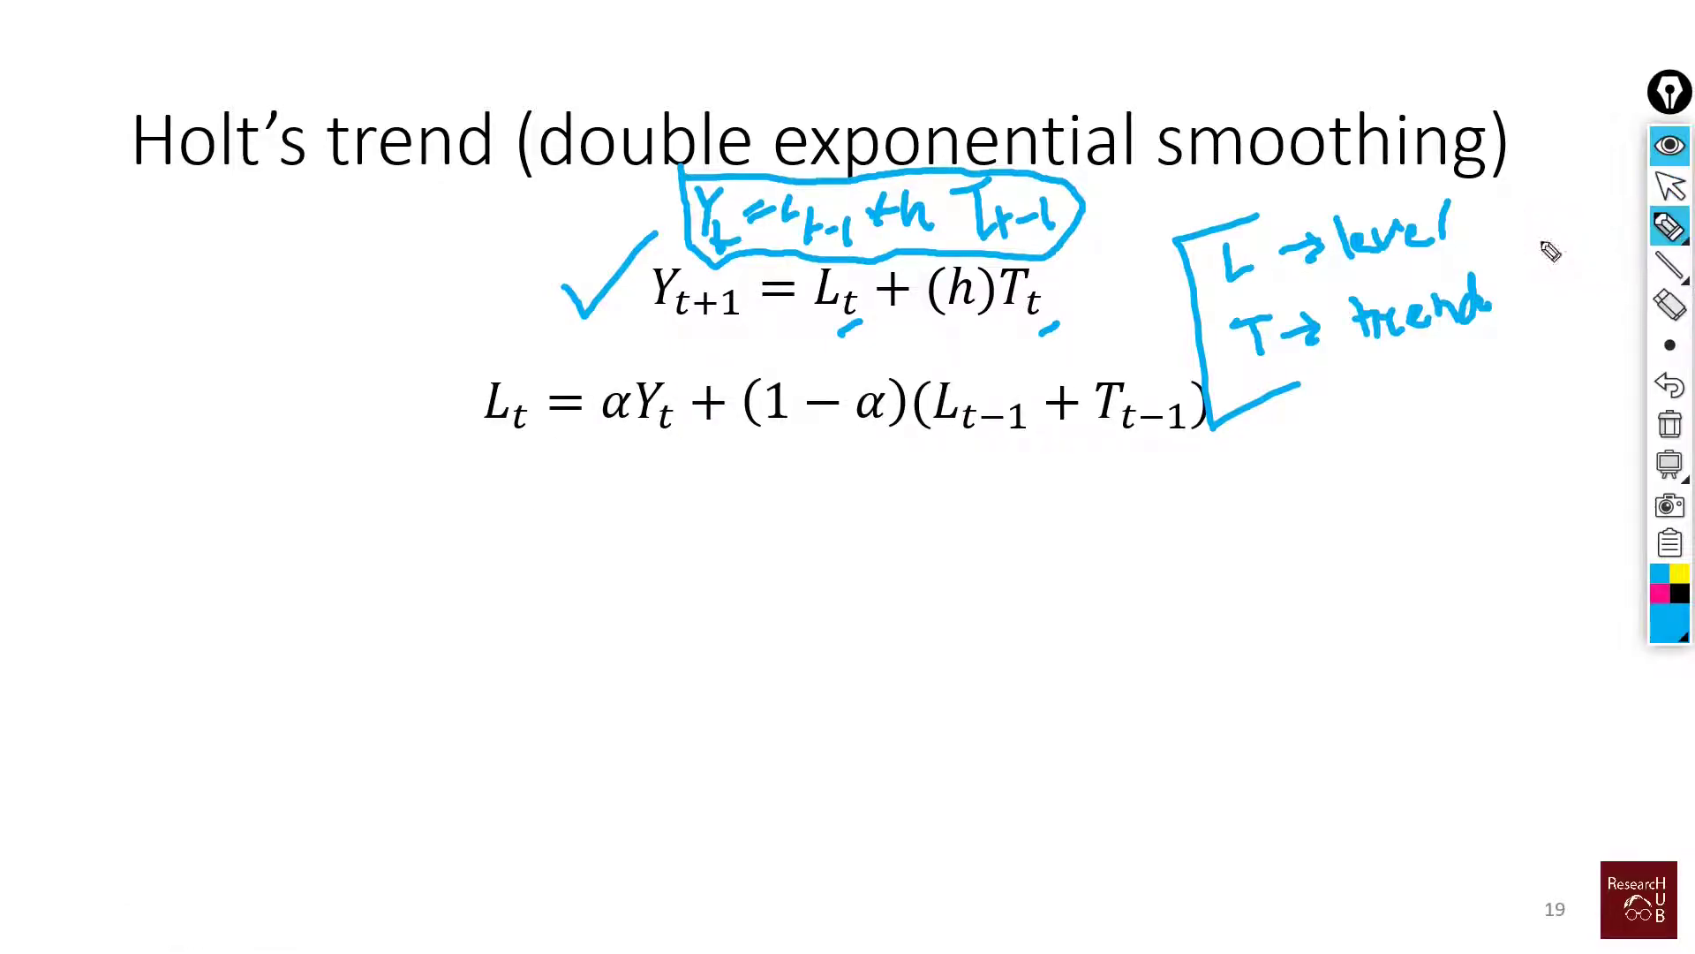
left_click_drag(598, 432, 641, 426)
left_click_drag(860, 429, 882, 425)
mouse_move(401, 399)
left_mouse_down()
mouse_move(422, 424)
mouse_move(470, 371)
left_mouse_up()
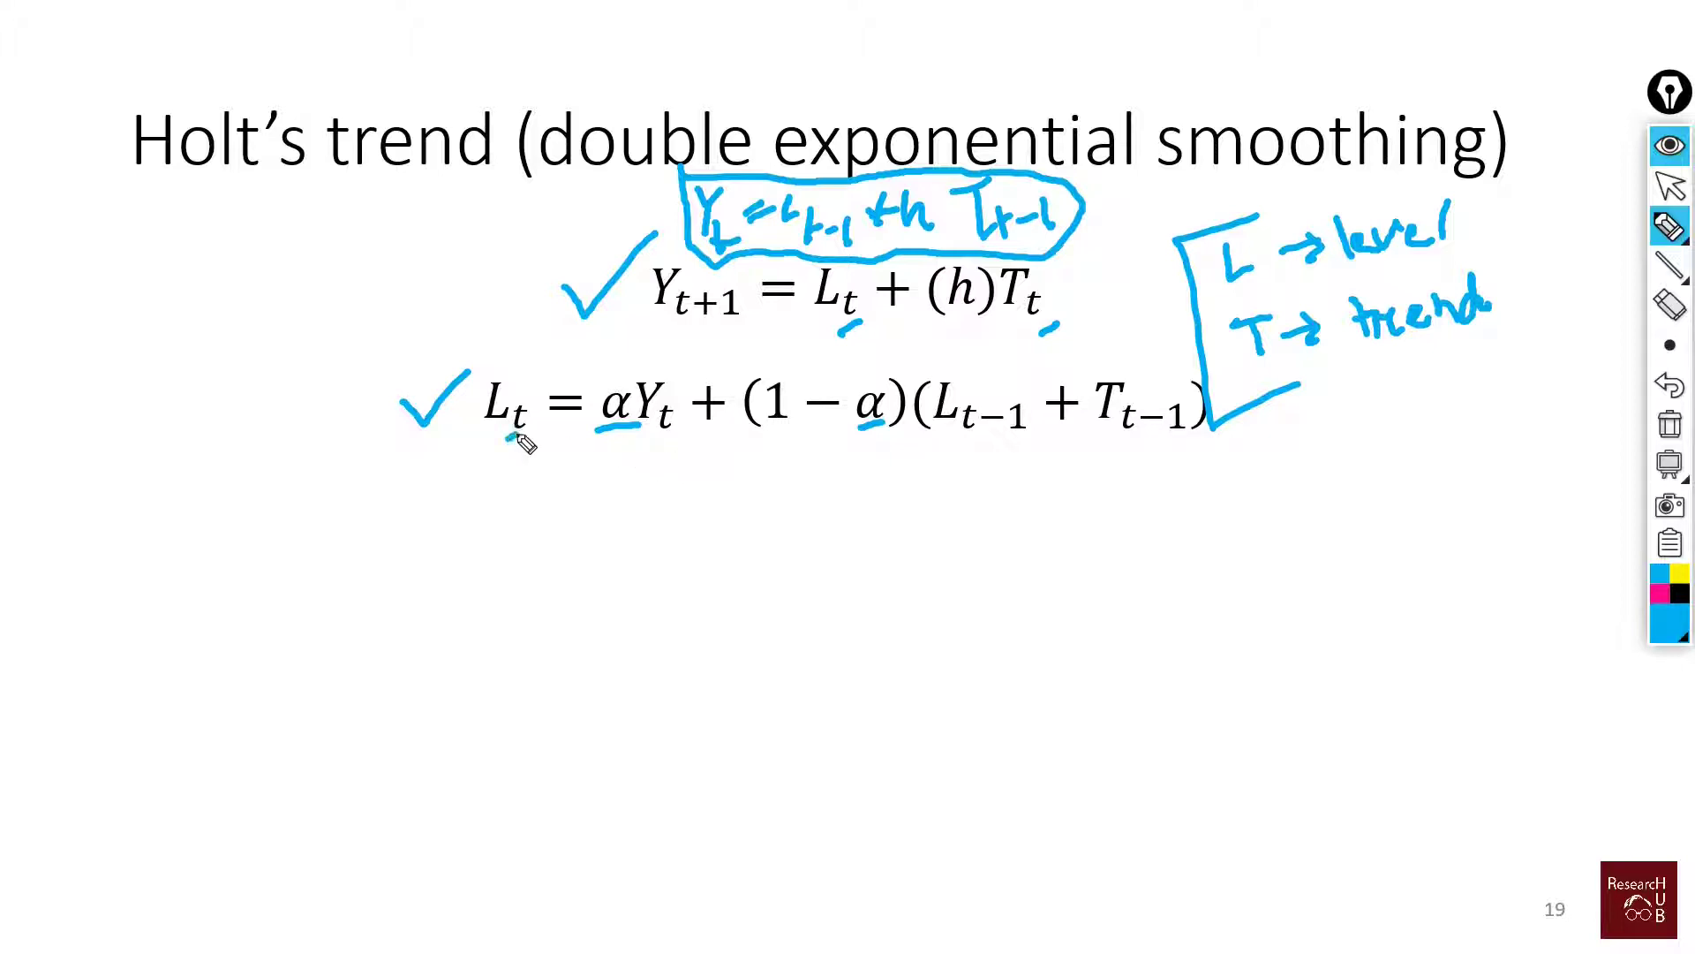
left_click_drag(657, 439, 672, 430)
left_click_drag(956, 435, 1009, 430)
left_click_drag(1131, 442, 1177, 435)
Step: Write 0.4 beneath each α in the level equation, then correct the second 4 to 6 in magenta
mouse_move(602, 466)
left_mouse_down()
mouse_move(651, 465)
mouse_move(654, 485)
left_mouse_up()
left_click(619, 460)
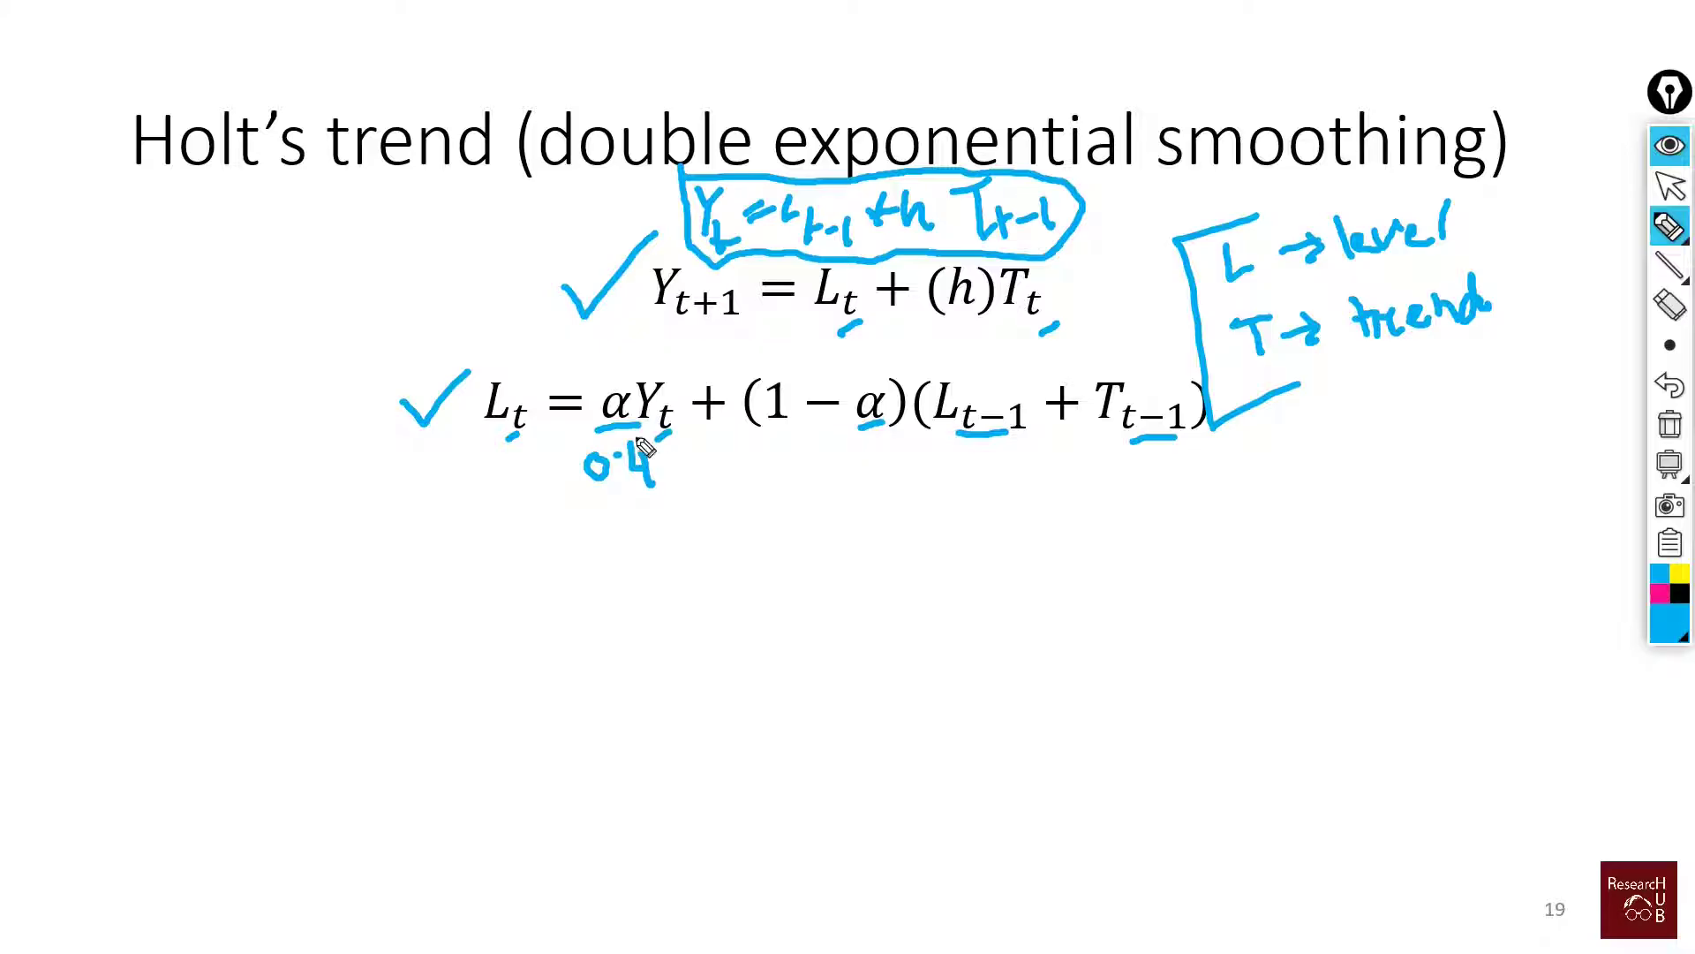
left_click_drag(819, 446, 896, 466)
left_click_drag(883, 447, 883, 485)
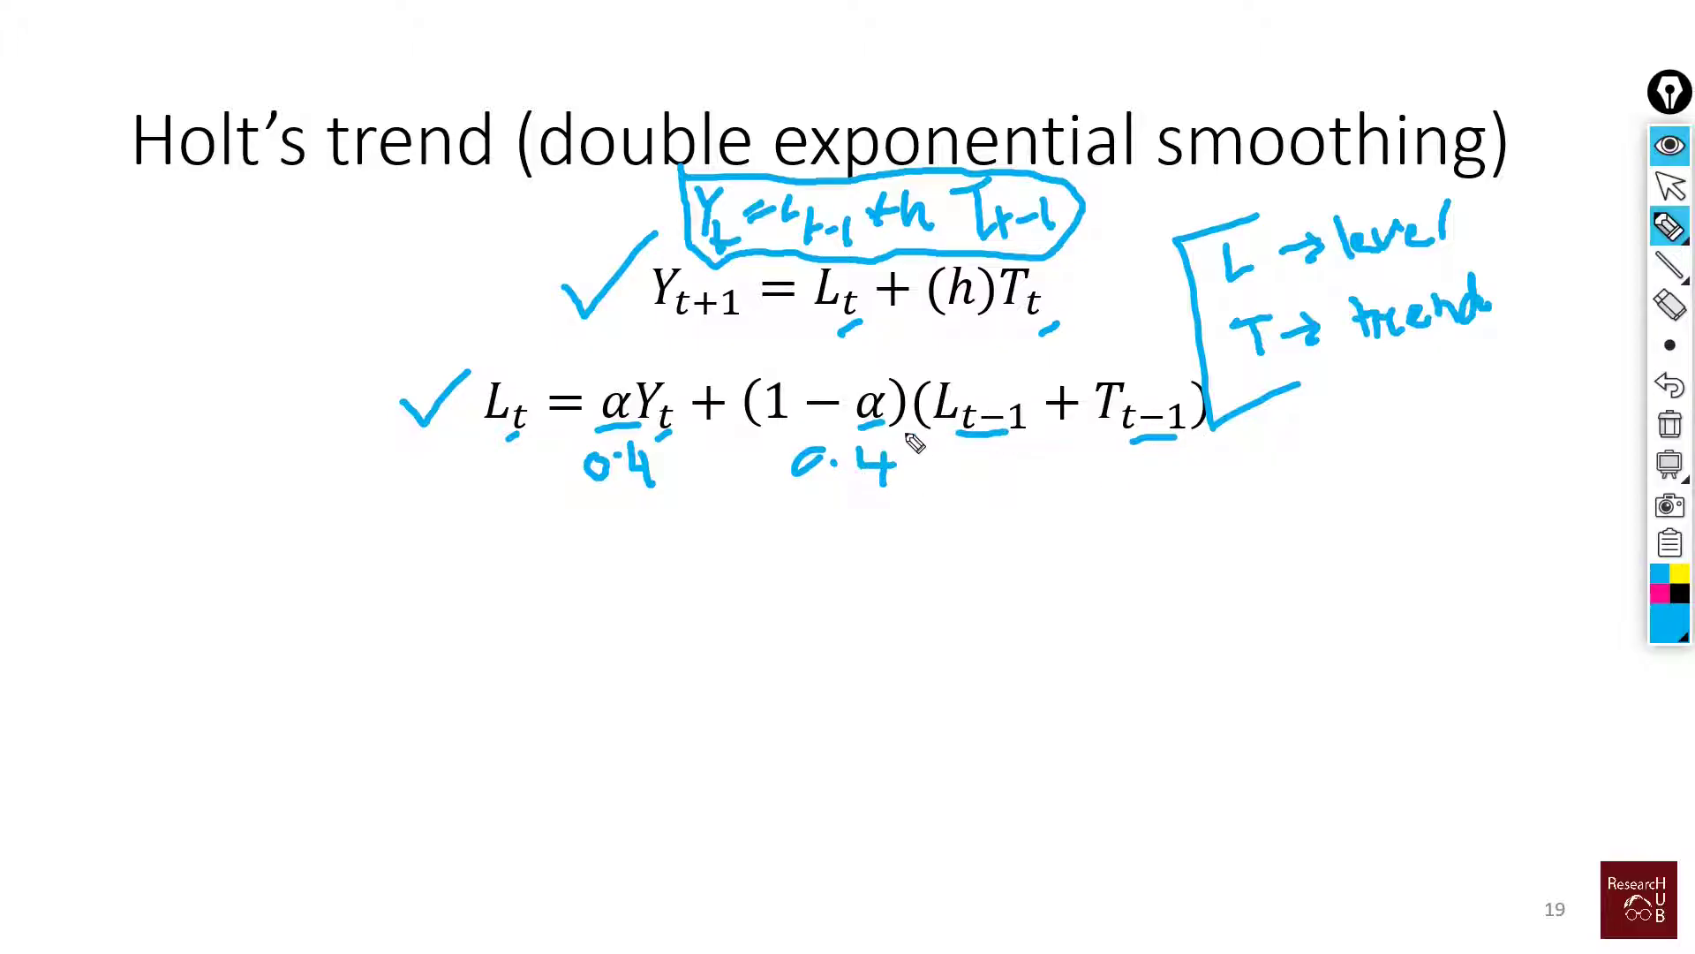
left_click(1660, 594)
left_click_drag(888, 448, 858, 471)
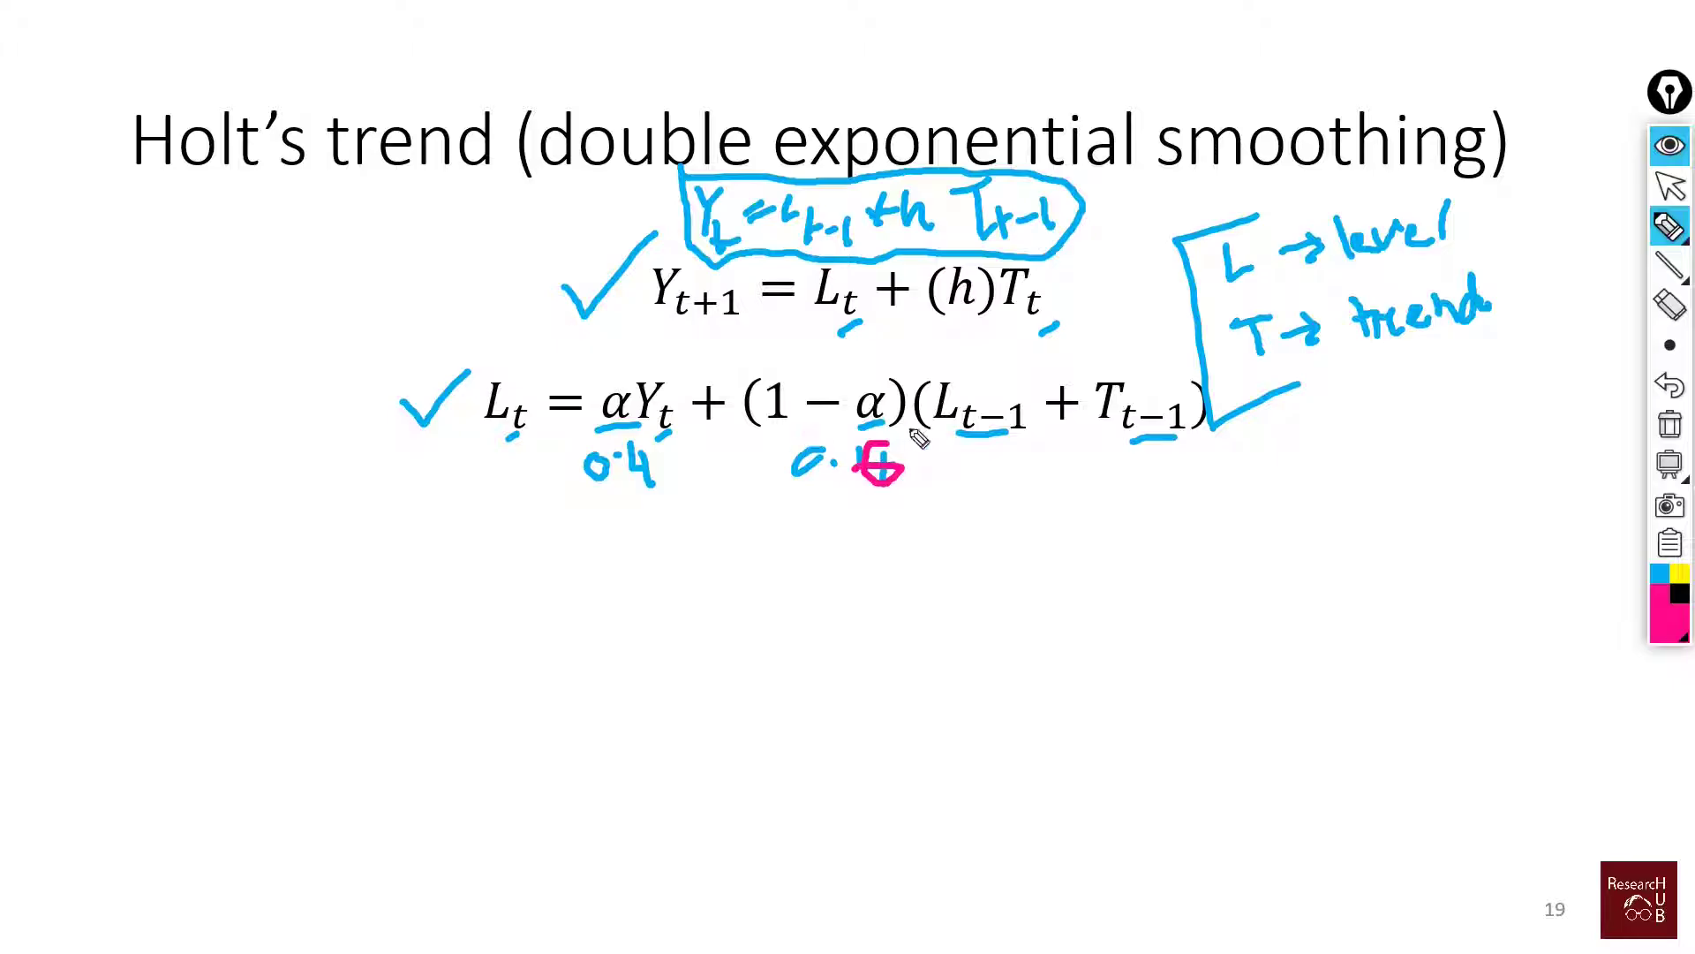
Step: Reveal the trend equation for Tt, underline β, Lt, Lt−1 and Tt−1 in magenta, and tick the equation
left_click(1665, 195)
left_click(1367, 526)
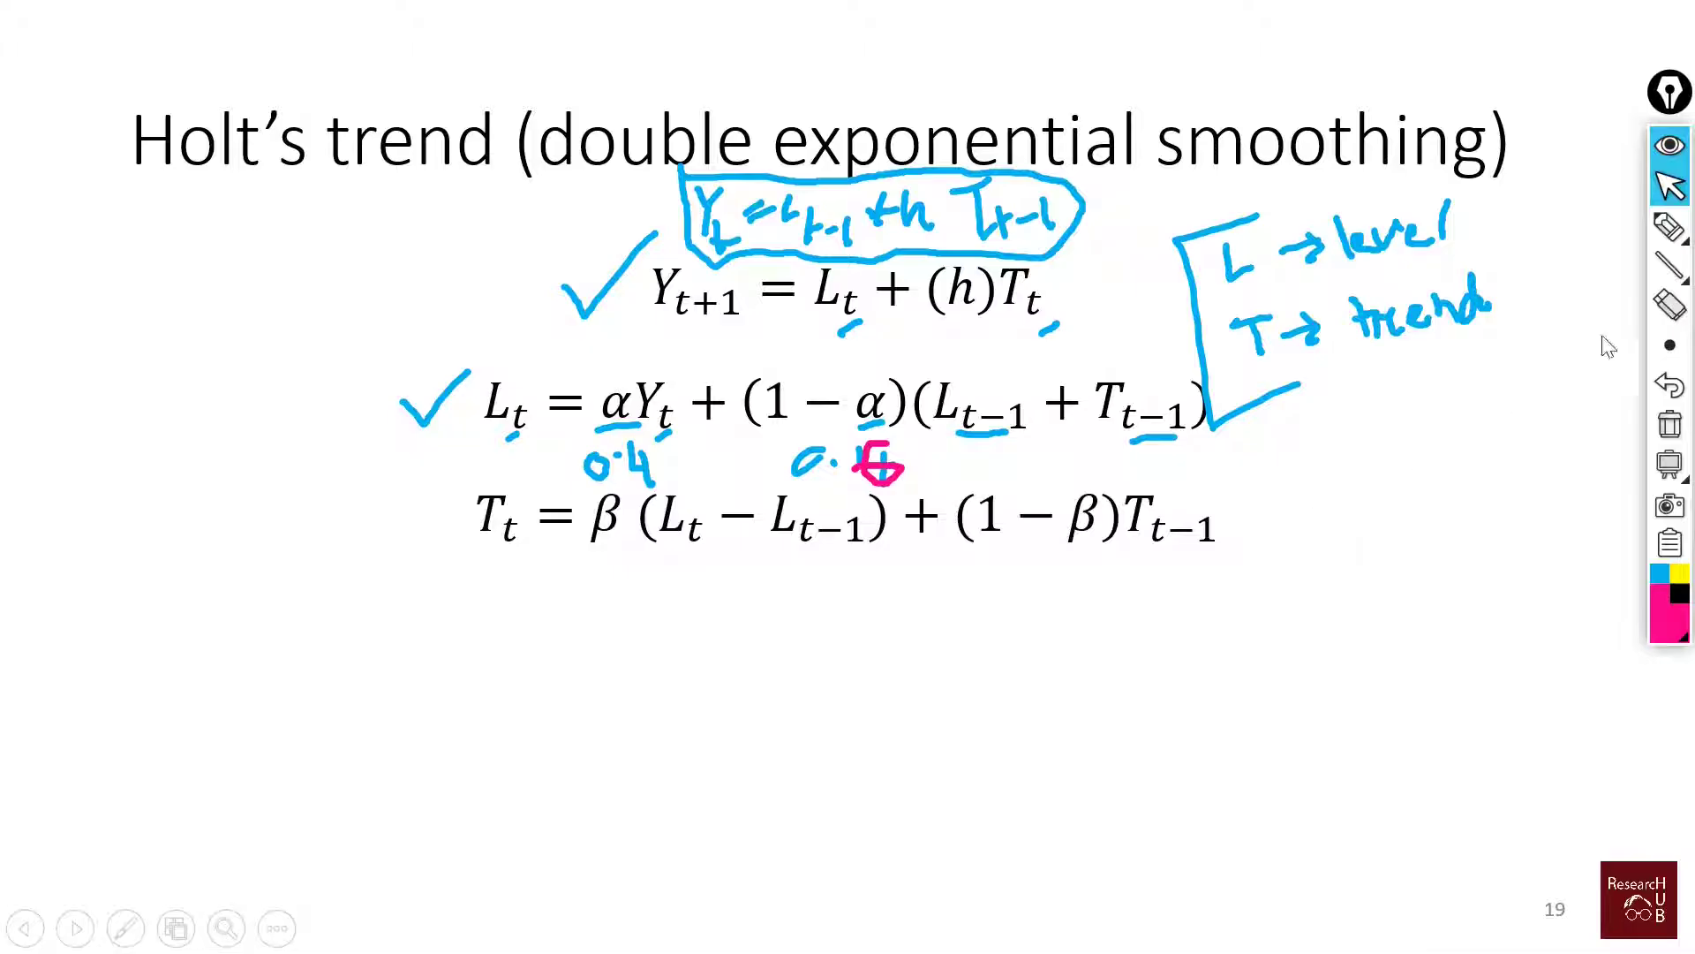
left_click(1547, 228)
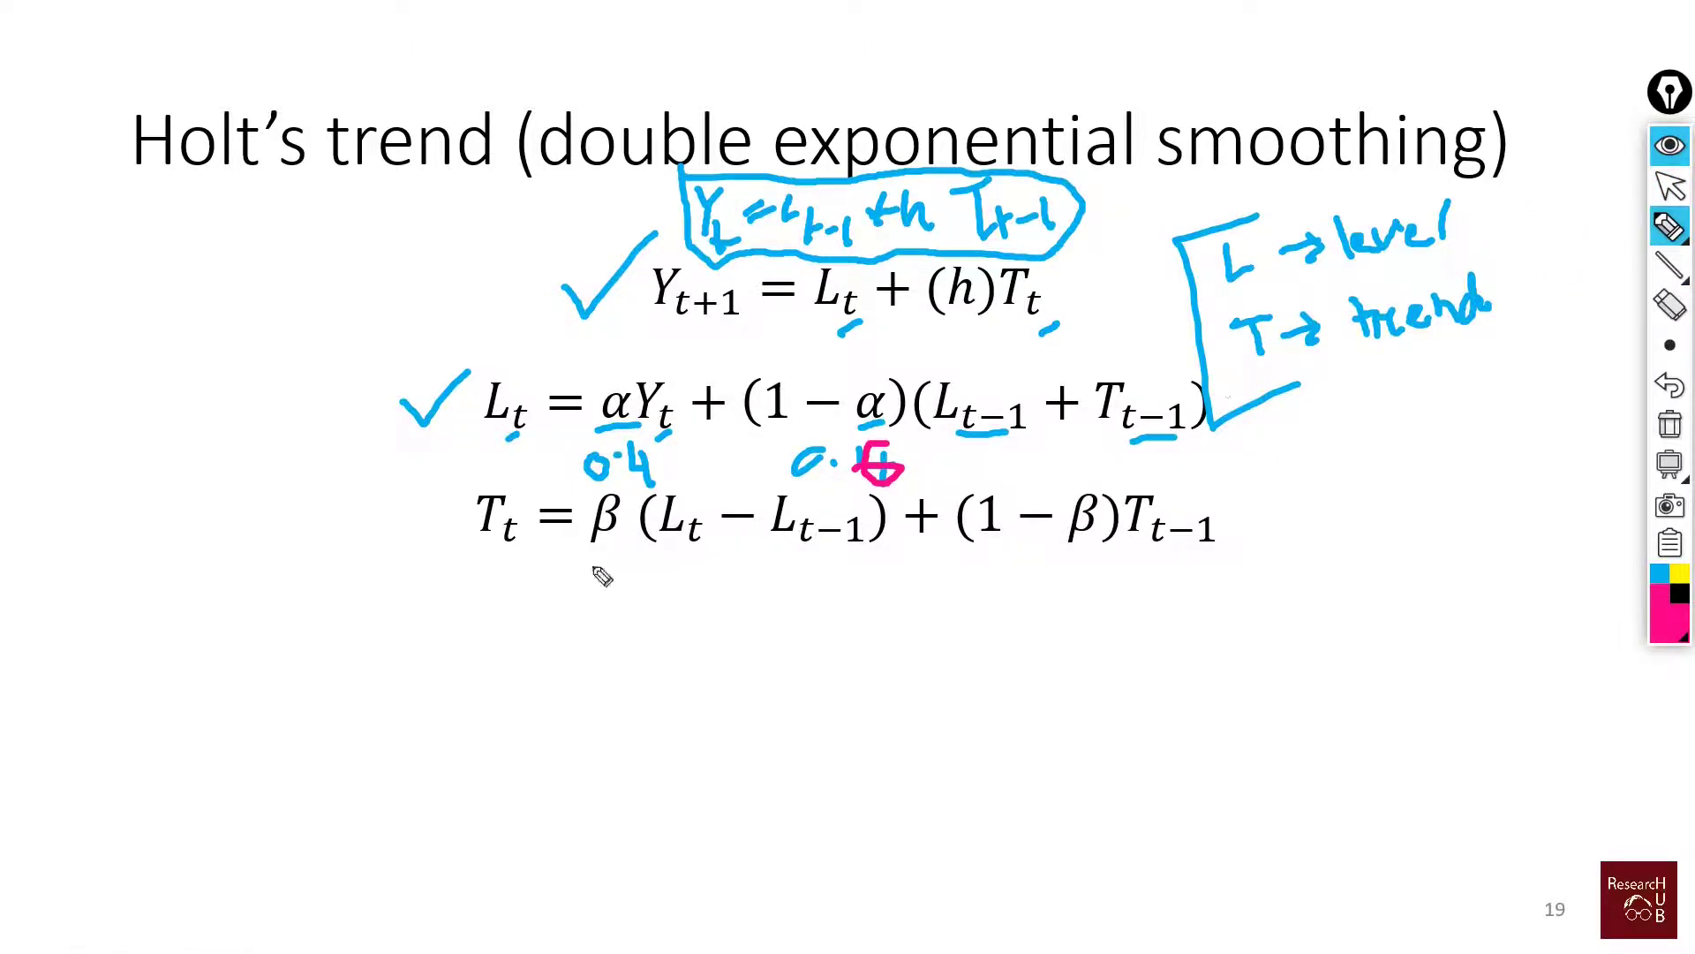
left_click_drag(580, 558, 621, 556)
left_click_drag(806, 558, 855, 543)
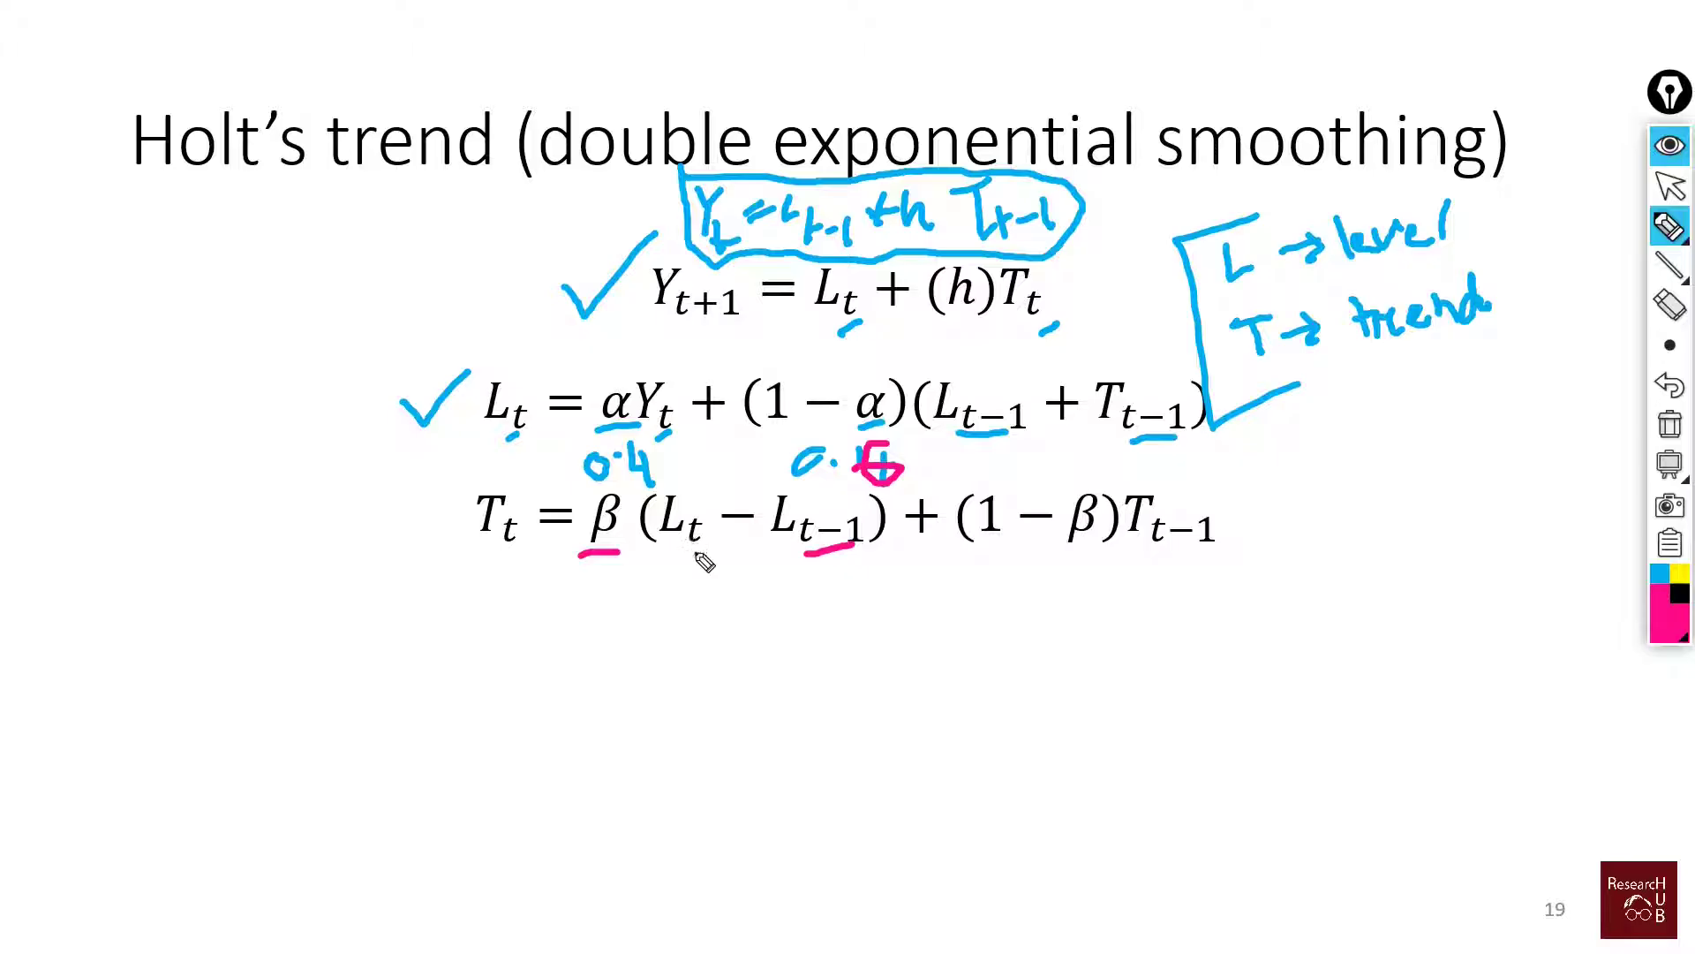
left_click_drag(681, 556, 699, 555)
left_click_drag(1098, 561, 1222, 565)
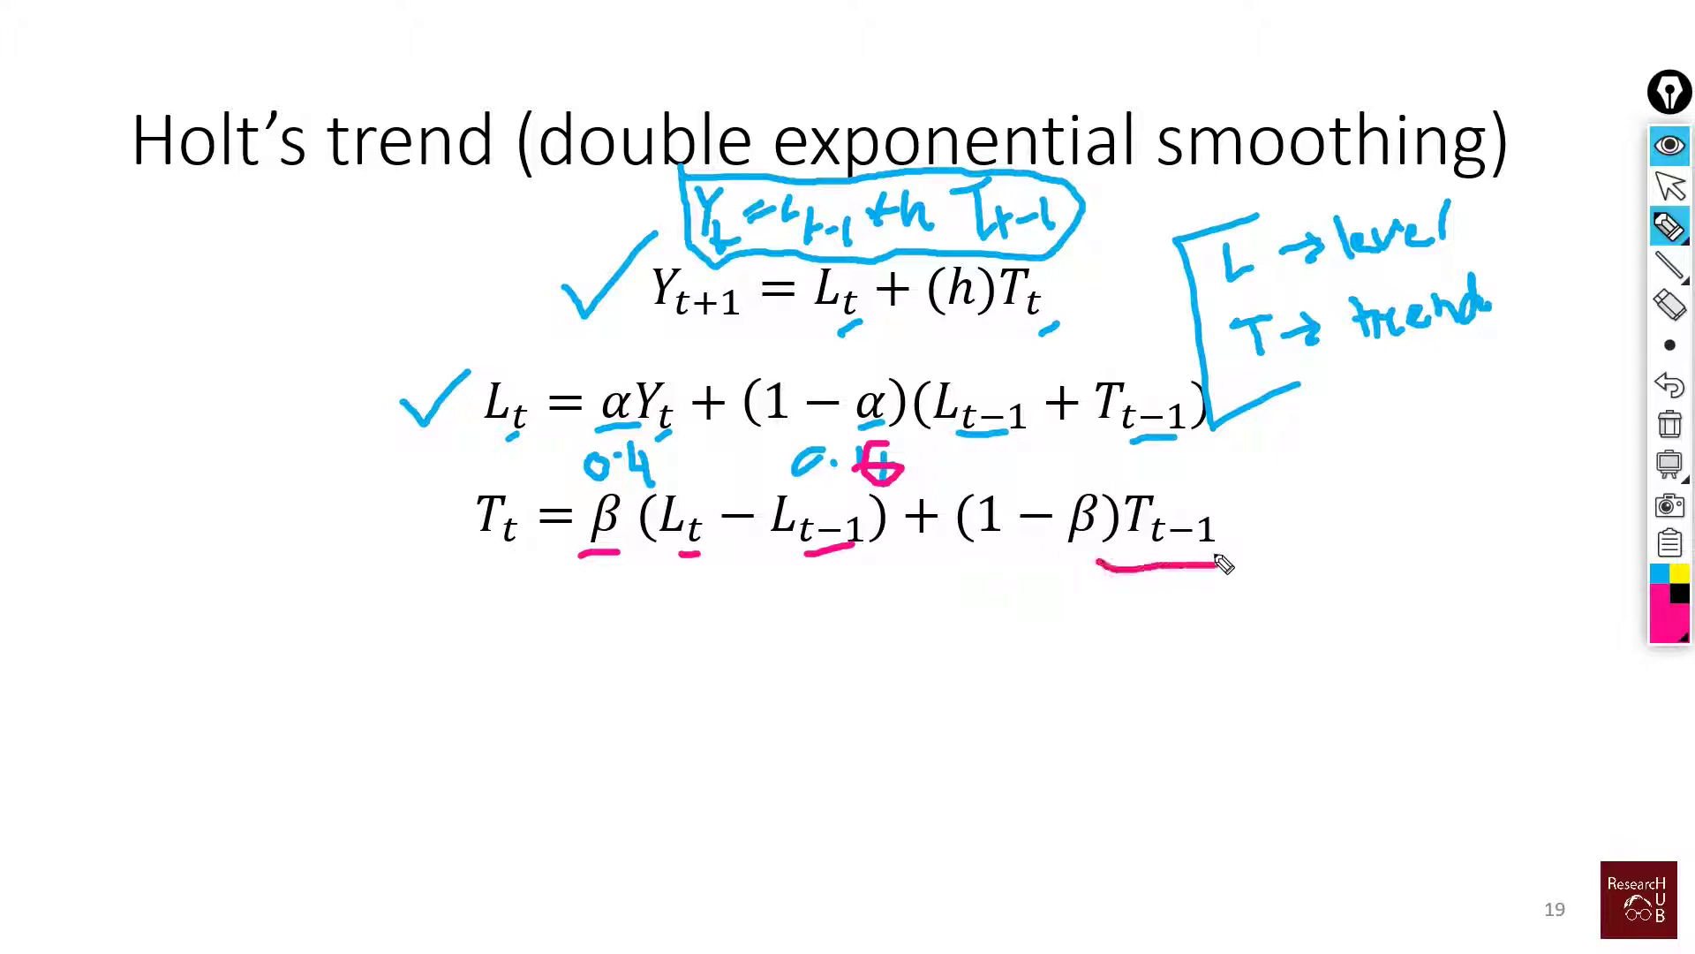
mouse_move(404, 533)
left_mouse_down()
mouse_move(416, 555)
mouse_move(448, 509)
left_mouse_up()
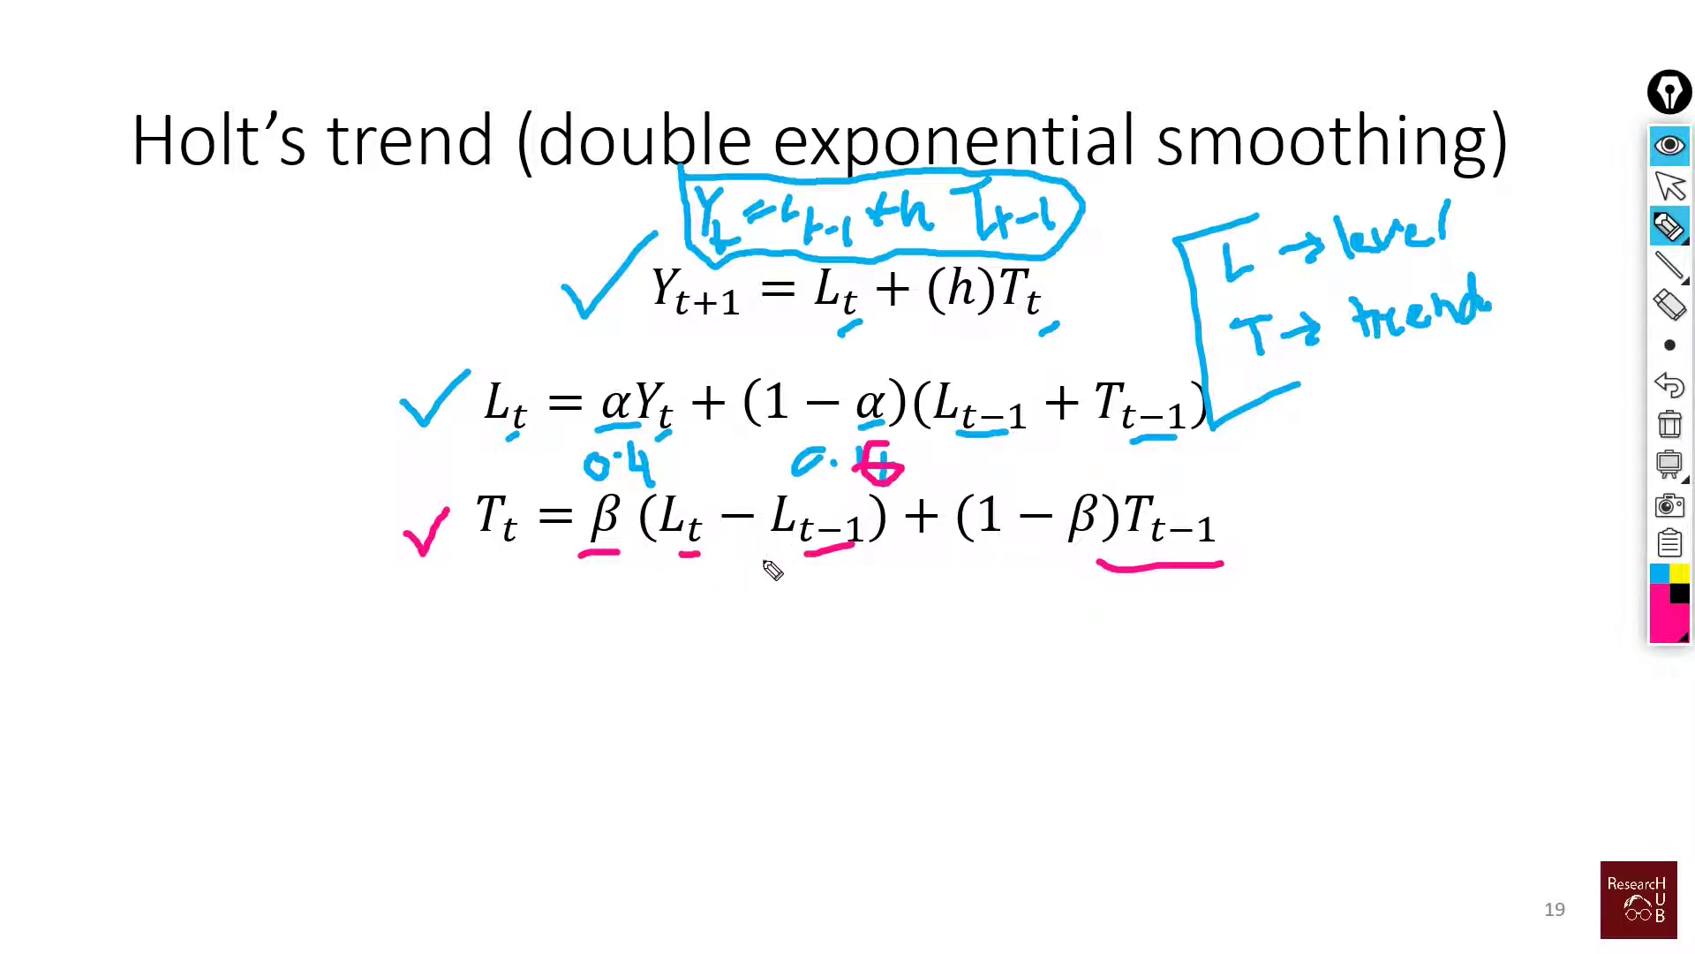
Step: Reveal the slide's explanation of Yt+1, Lt, Tt, the smoothing parameters α and β, and the forecast horizon h
key("Escape")
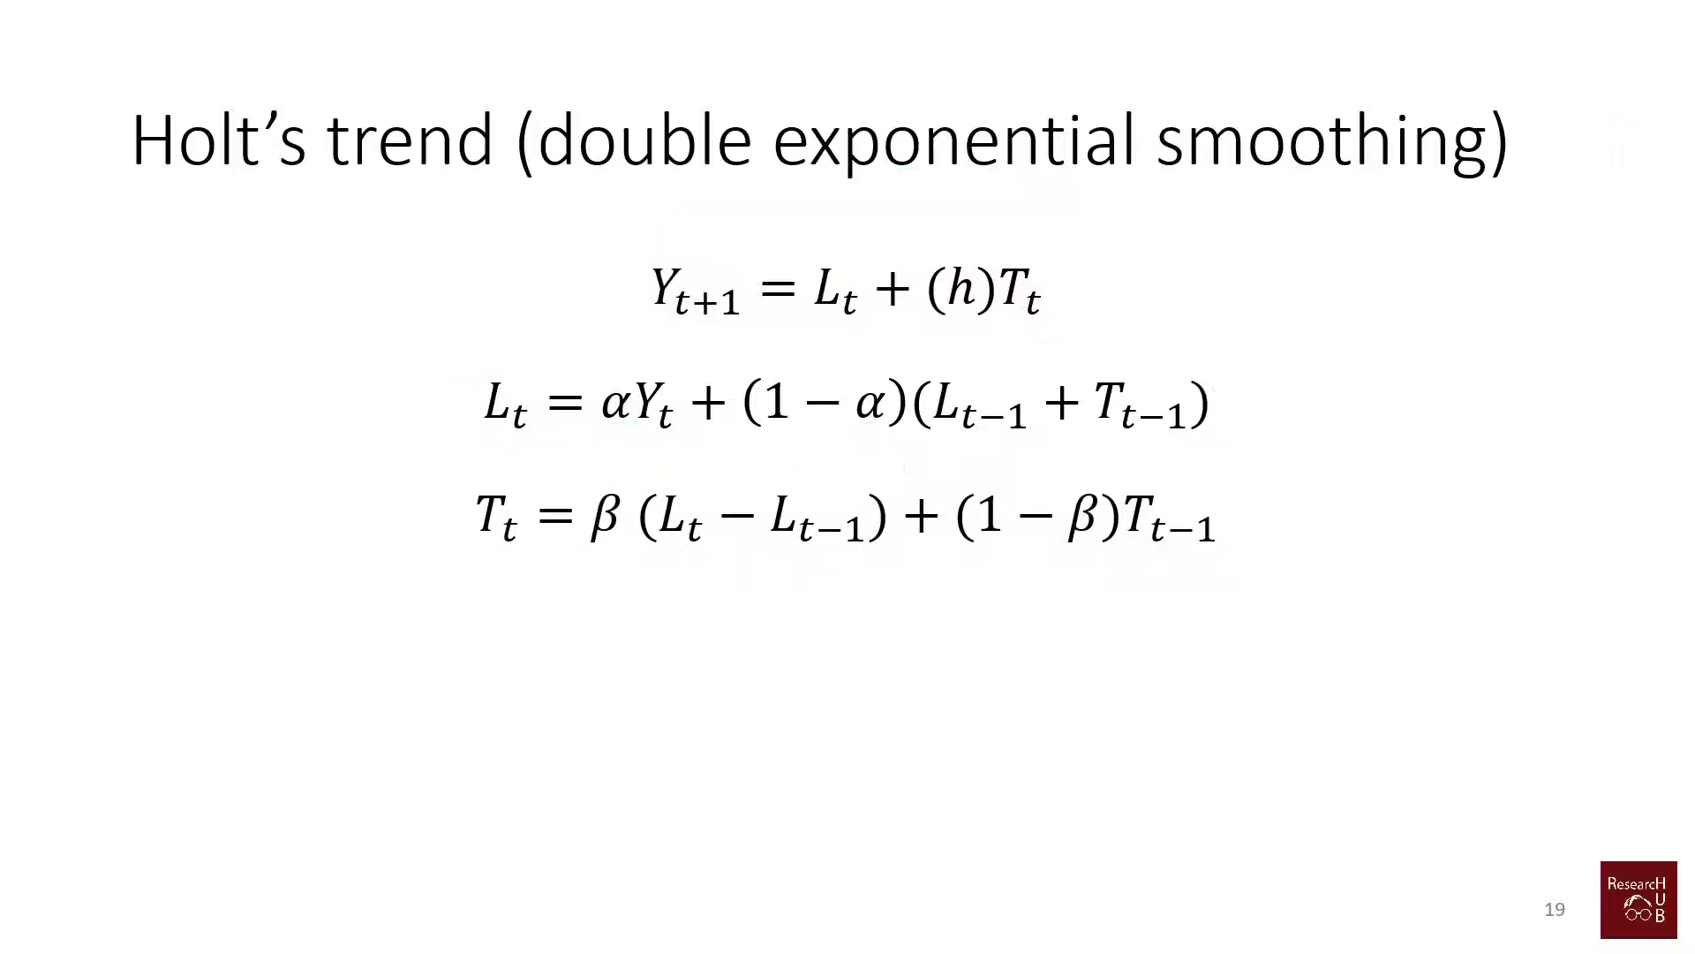
key("Escape")
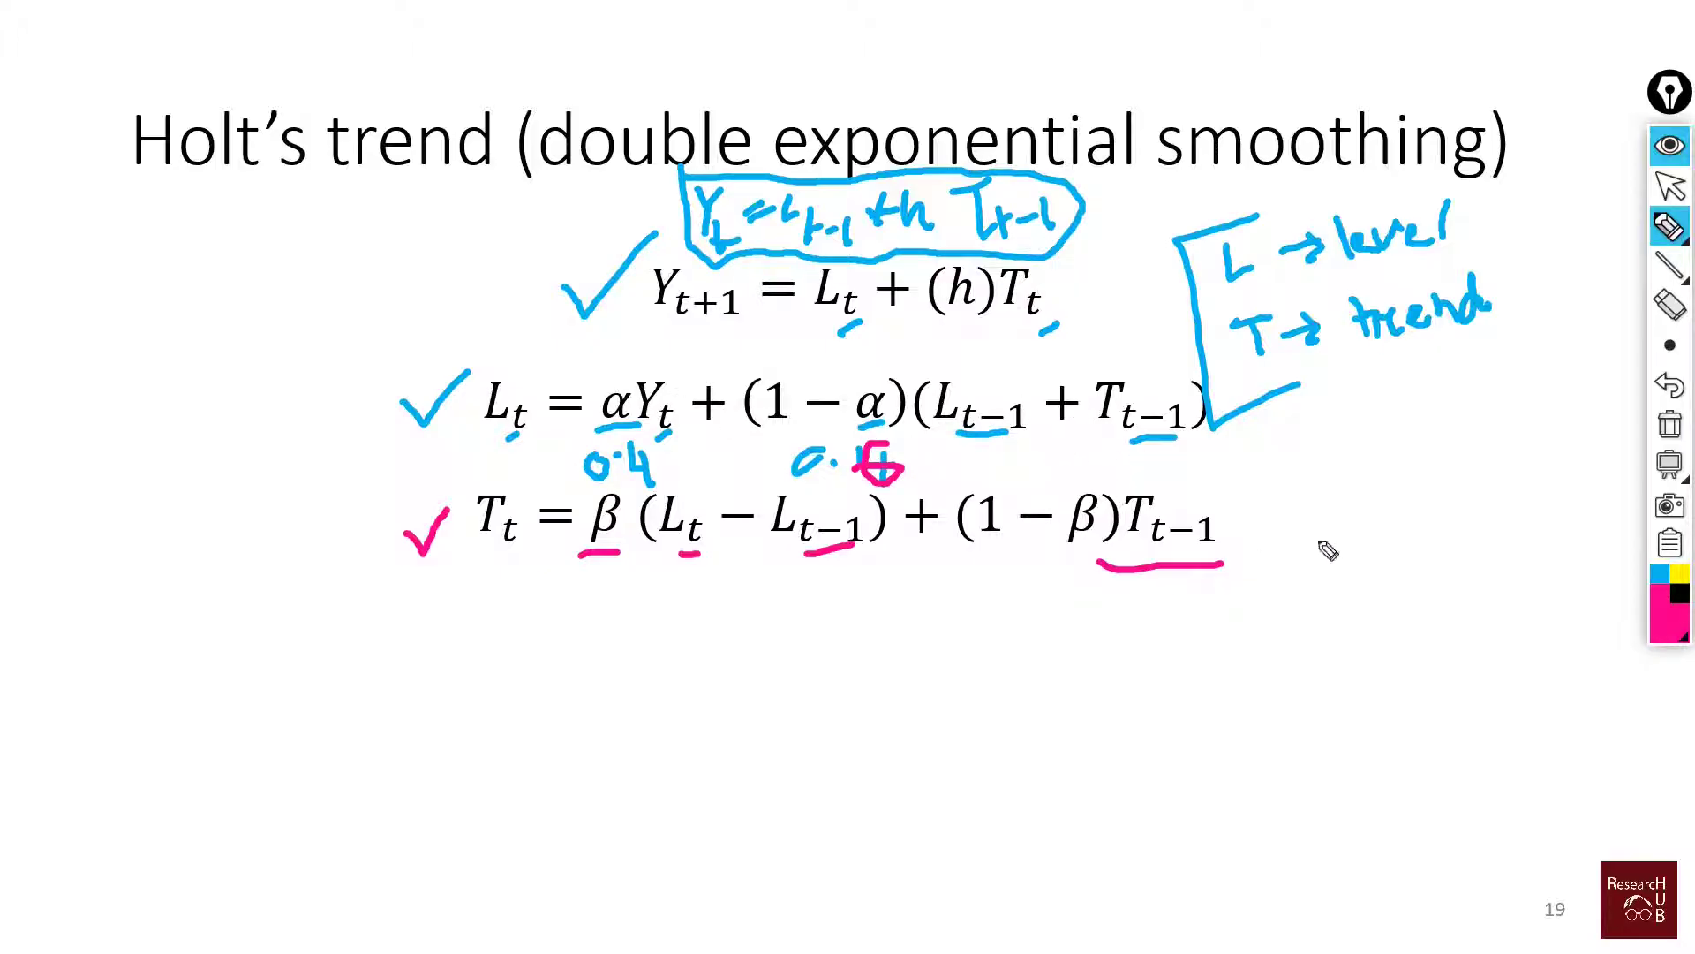
left_click(1669, 186)
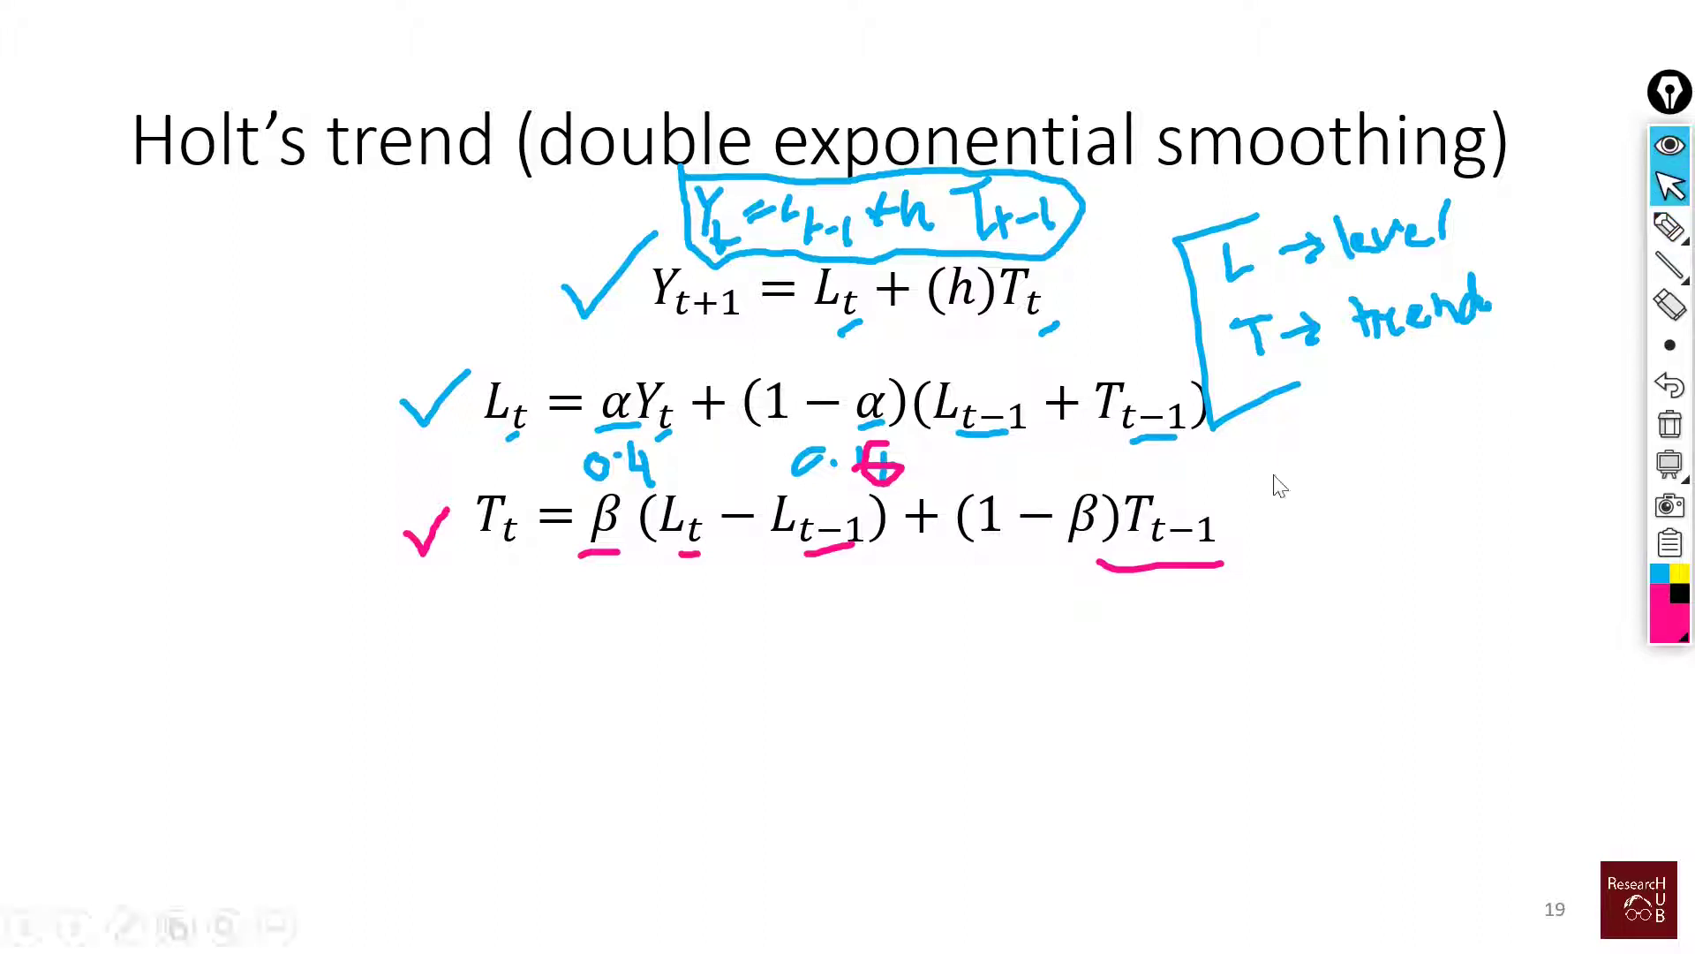
left_click(1402, 552)
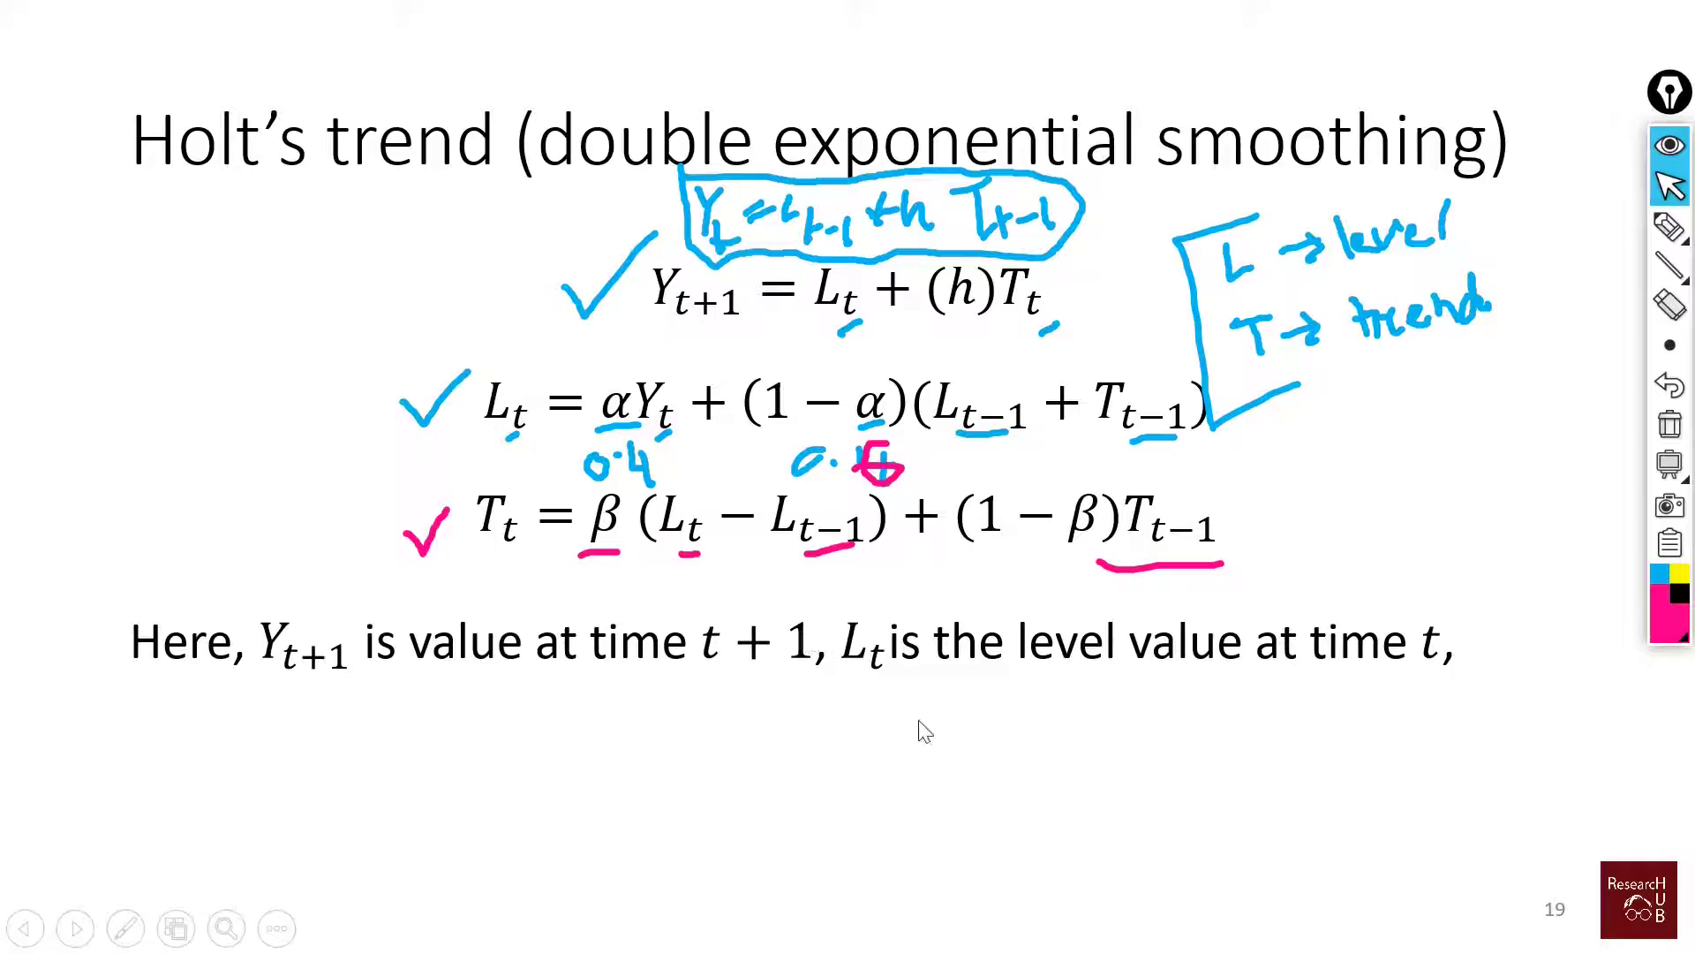
left_click(1506, 608)
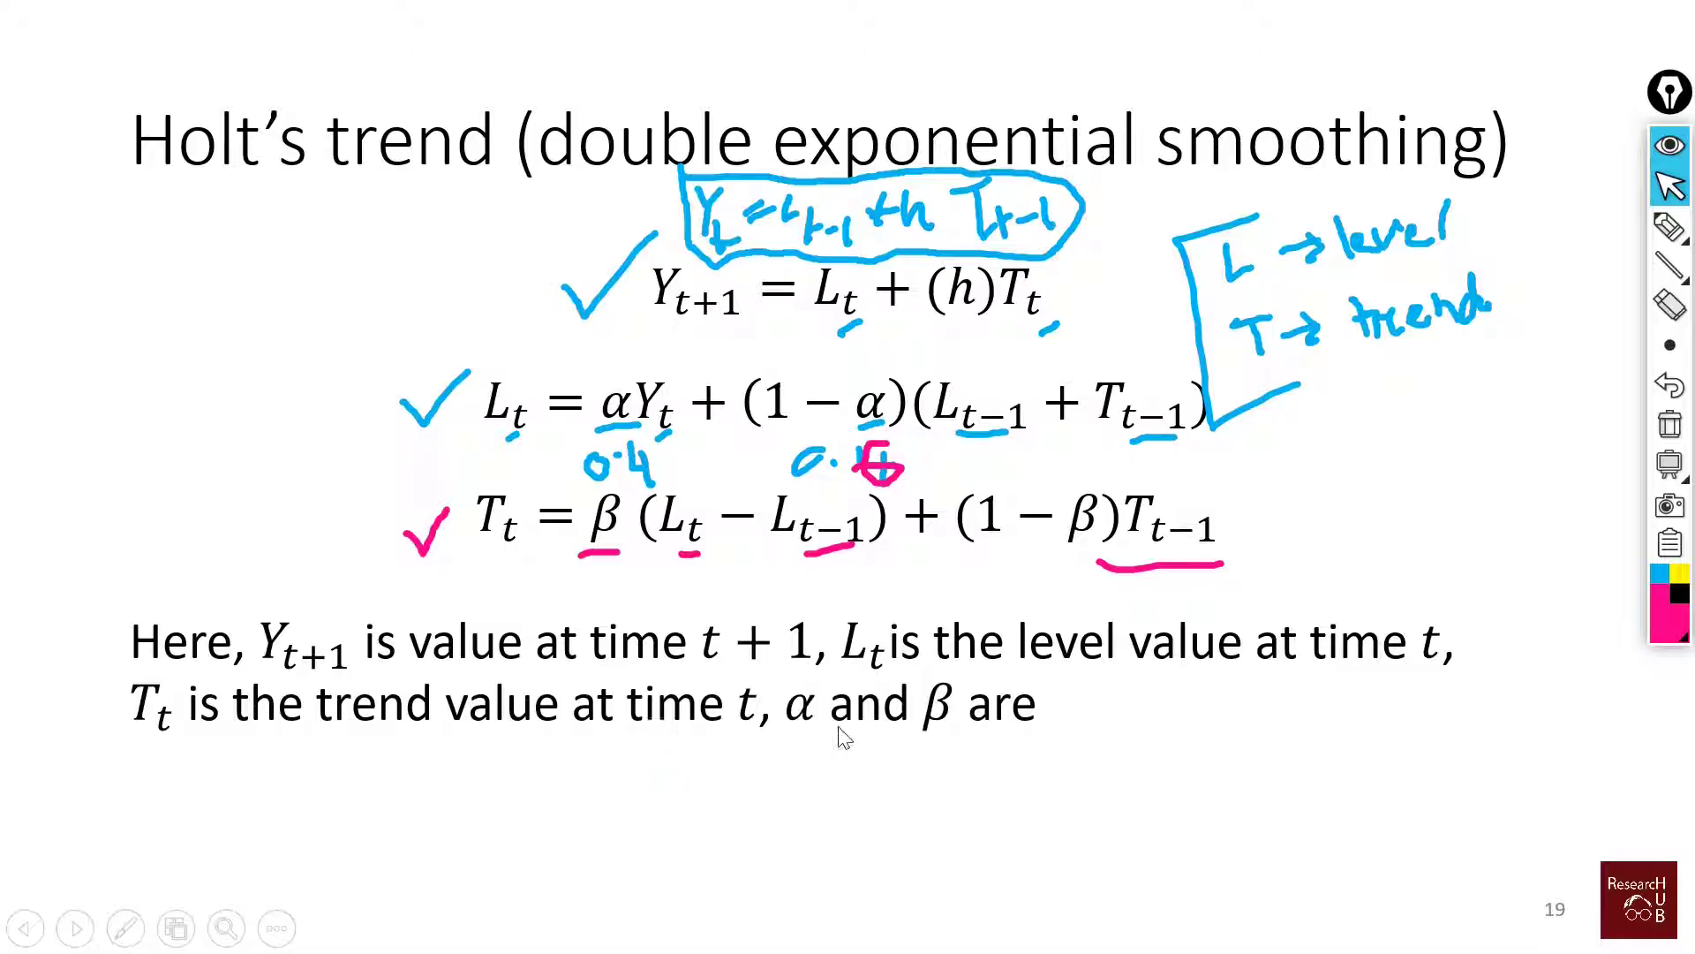
left_click(1249, 731)
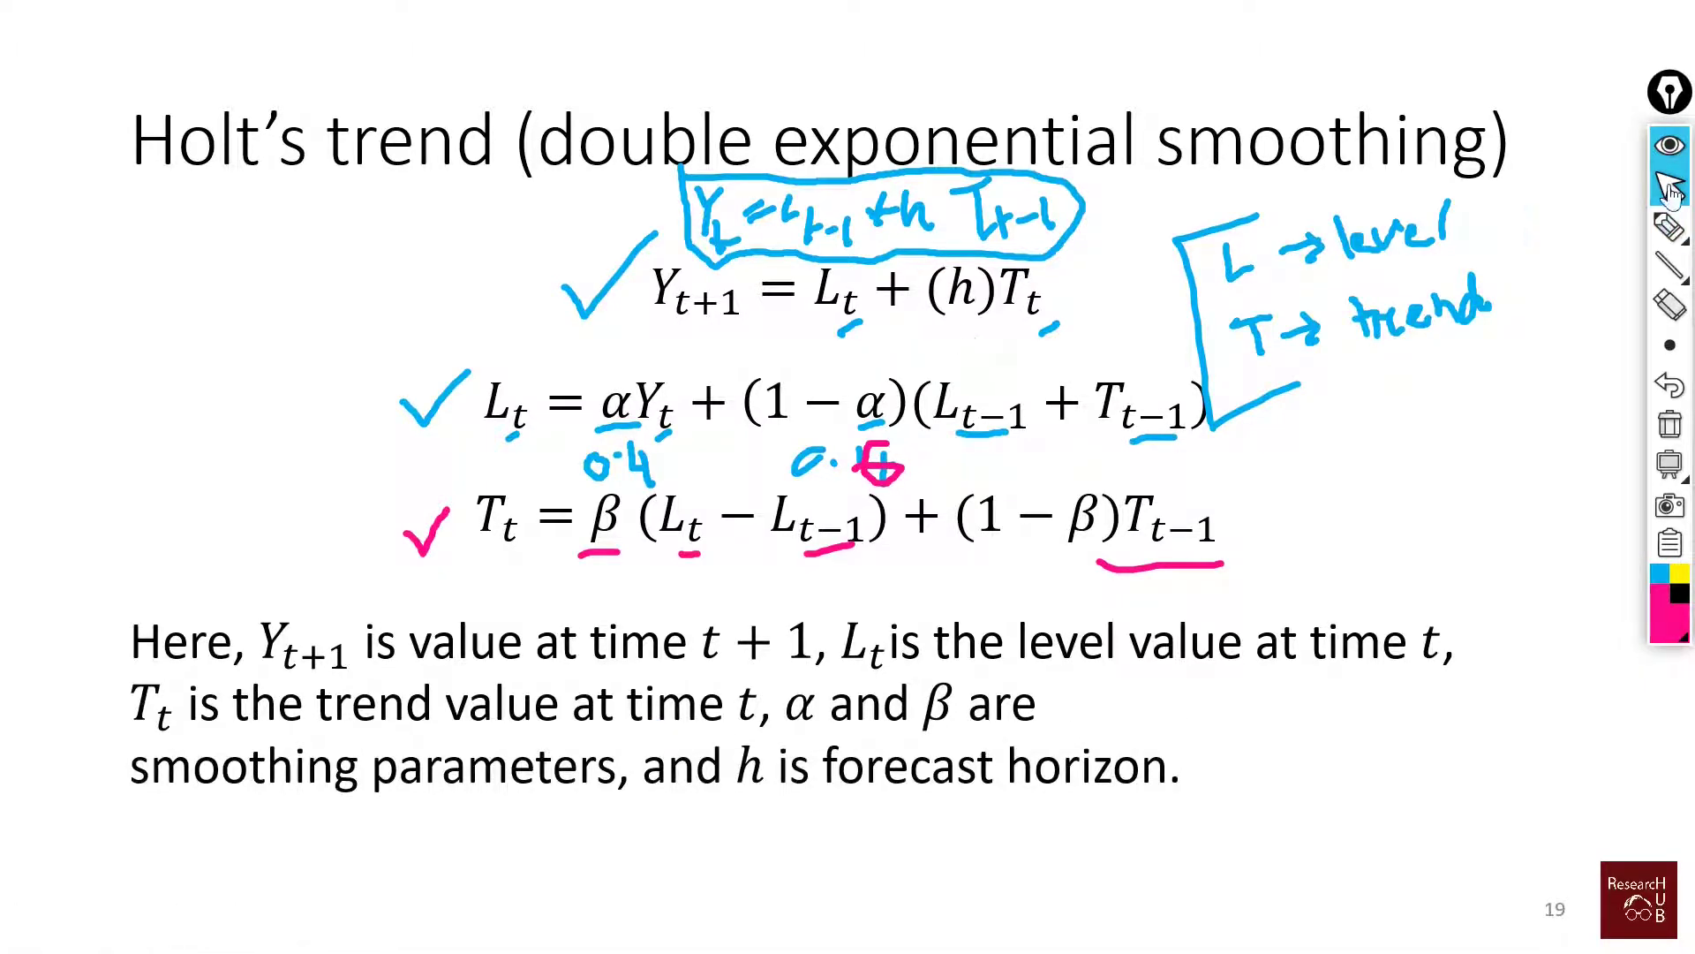
Step: Circle the forecast horizon term (h) in the Yt+1 equation with the magenta pen
left_click(1669, 228)
left_click(1547, 228)
mouse_move(934, 324)
left_mouse_down()
mouse_move(1003, 296)
mouse_move(949, 265)
mouse_move(924, 320)
mouse_move(943, 327)
left_mouse_up()
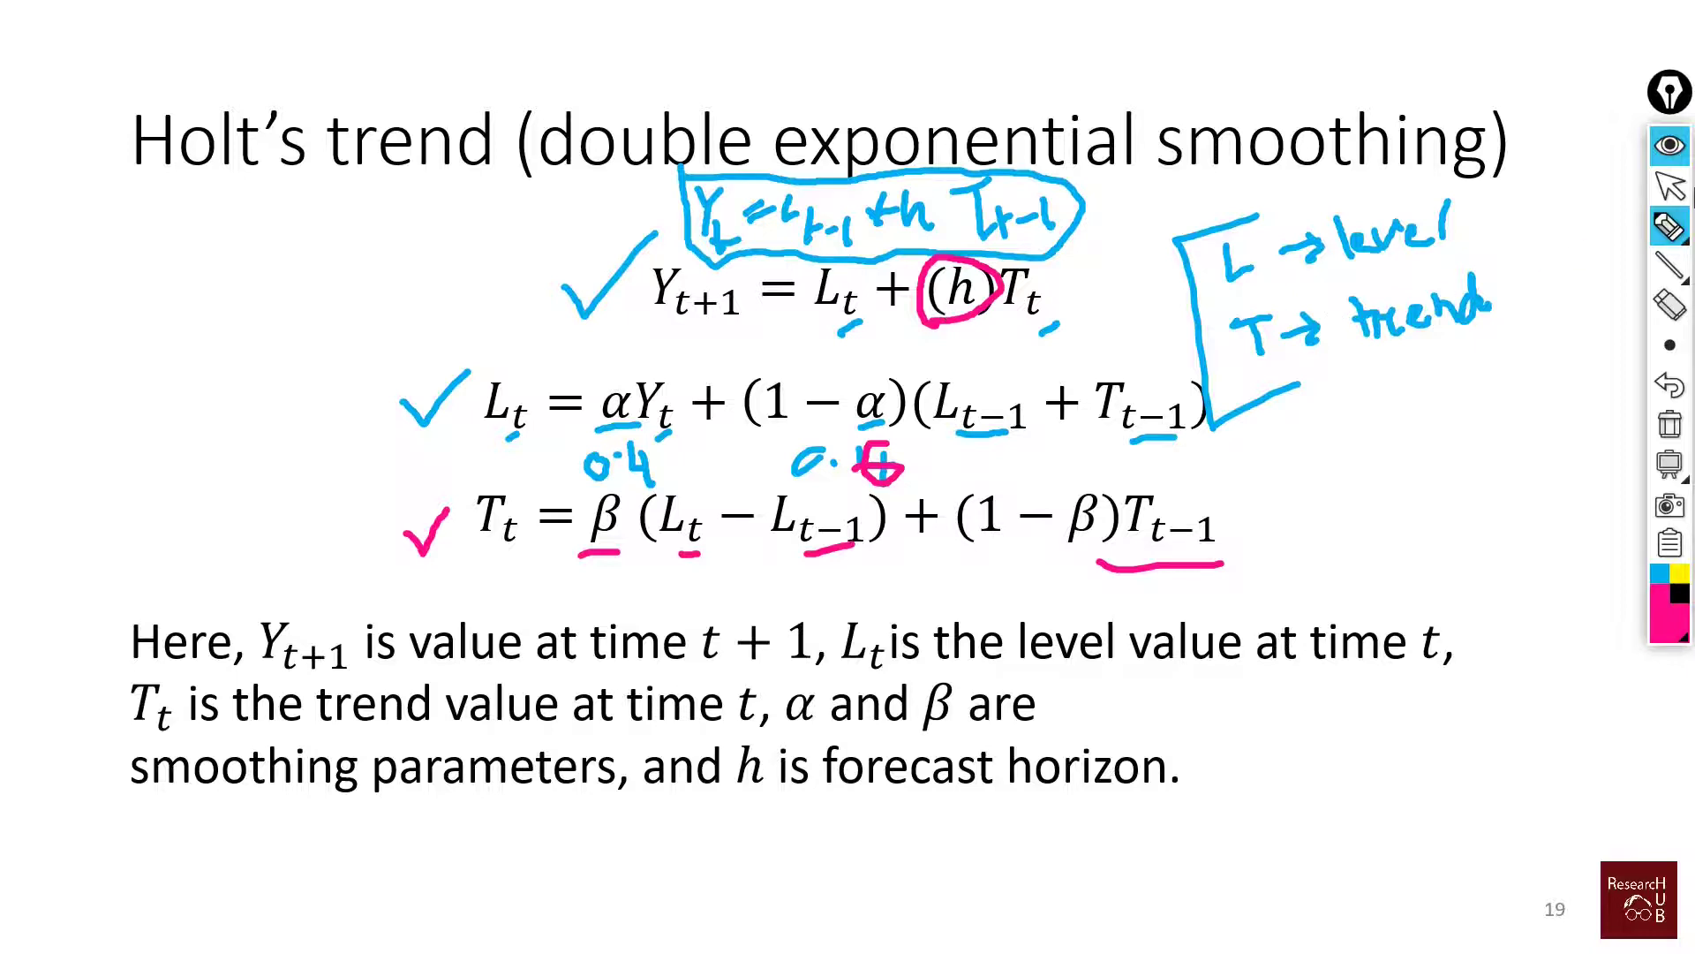
Step: Reveal the two constraints 0 ≤ α ≤ 1 and 0 ≤ β ≤ 1 beneath the explanation
left_click(1670, 185)
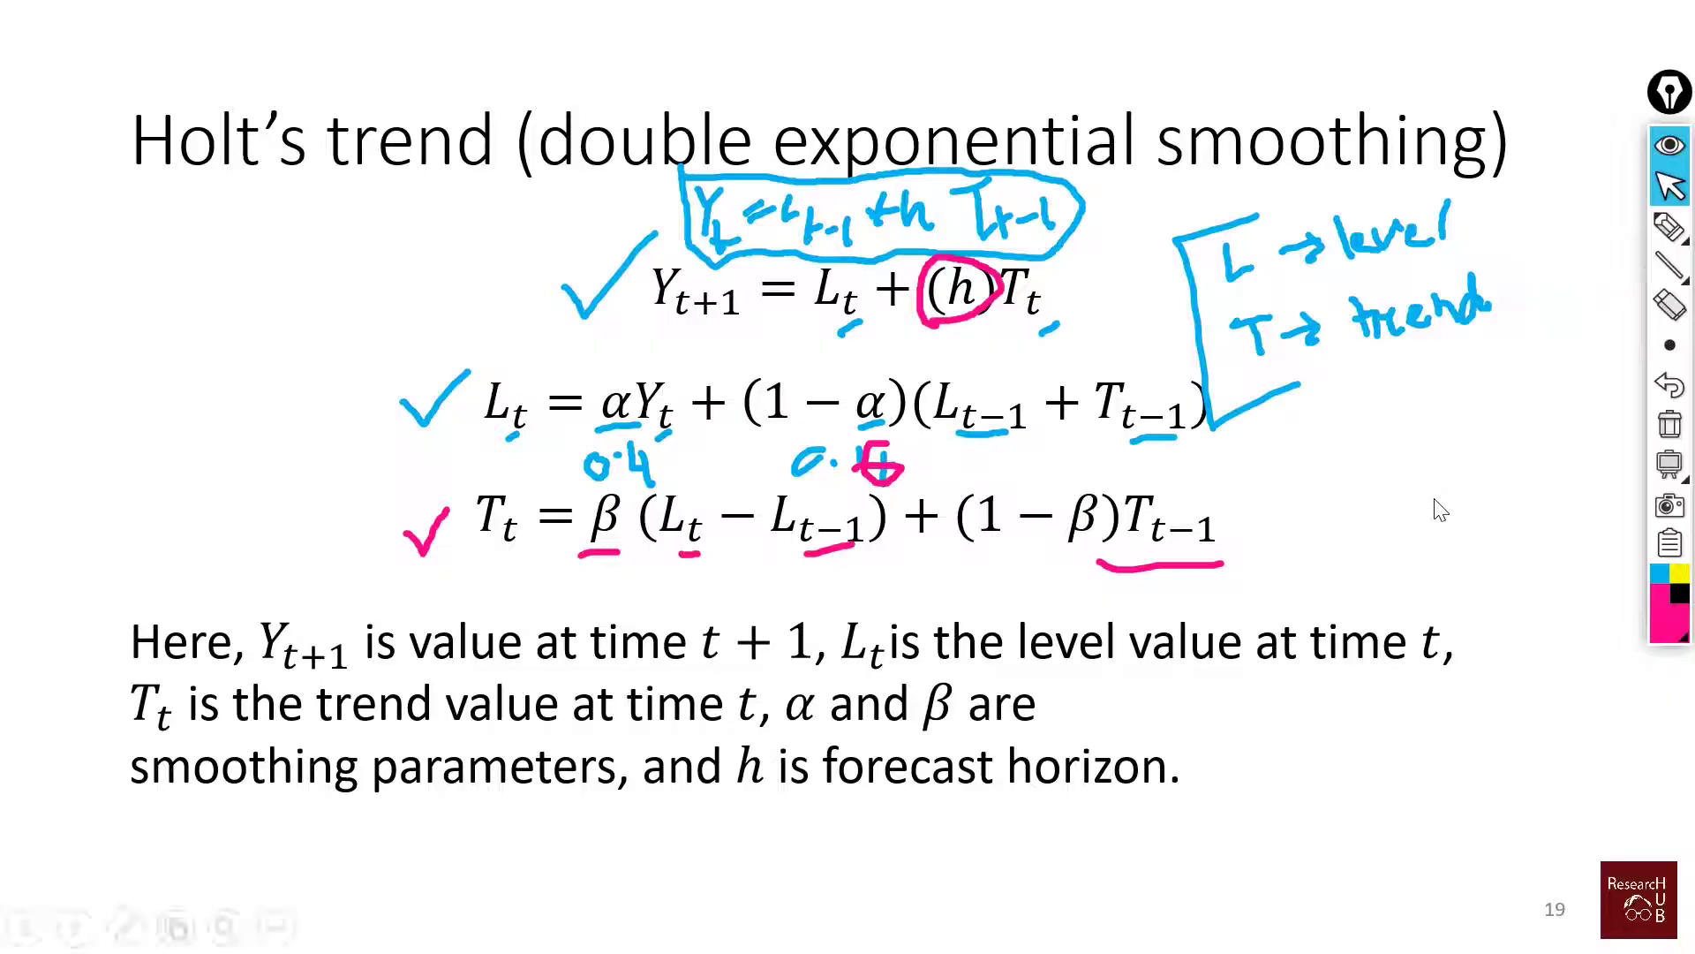
left_click(1439, 527)
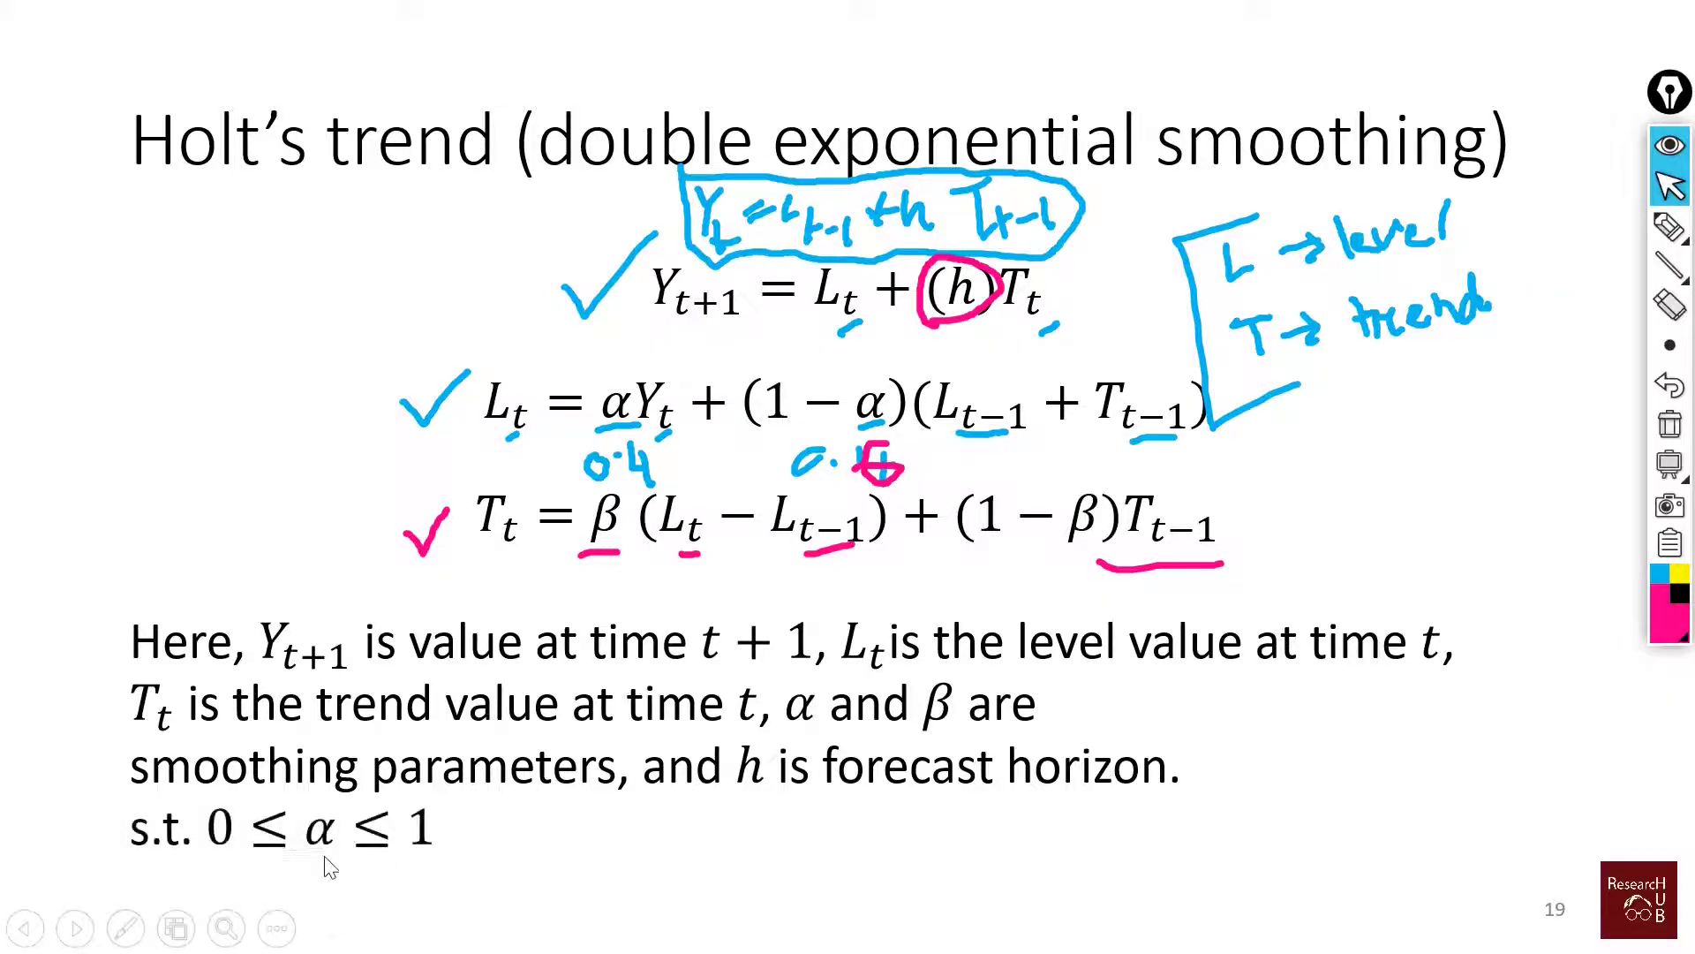
left_click(931, 830)
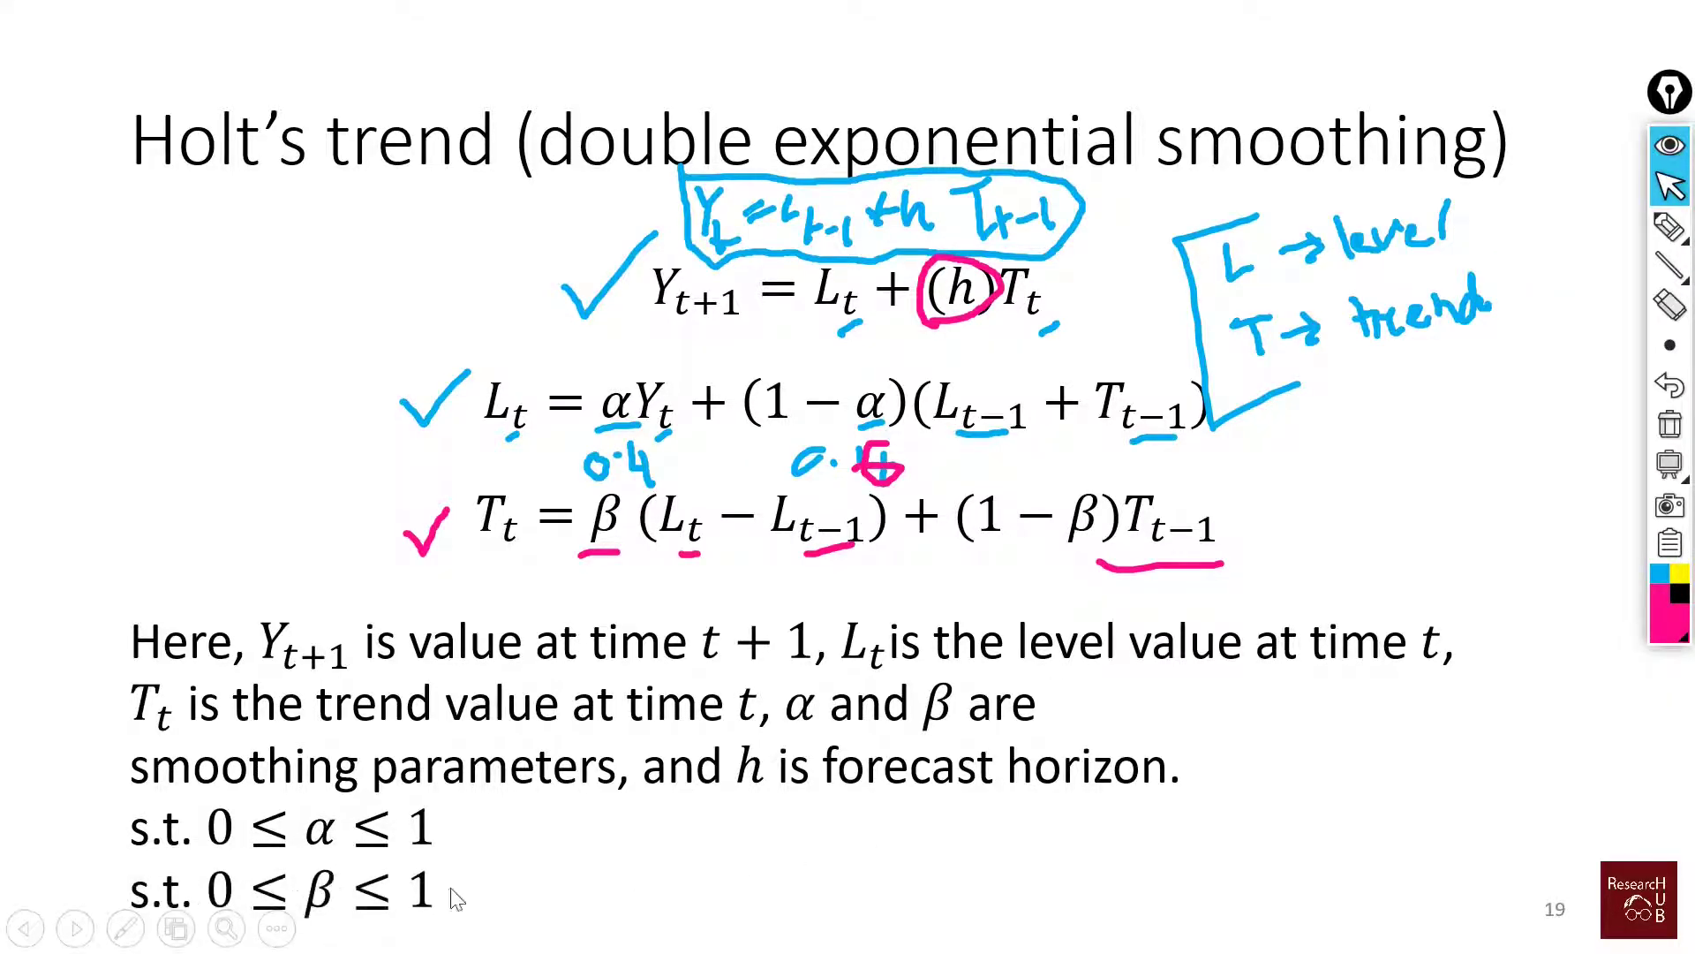
Step: Switch to the Forecasting workbook in Excel, narrow column G and place the heading Holt's in cell G2 of the Holt-Winters sheet
key("alt+Tab")
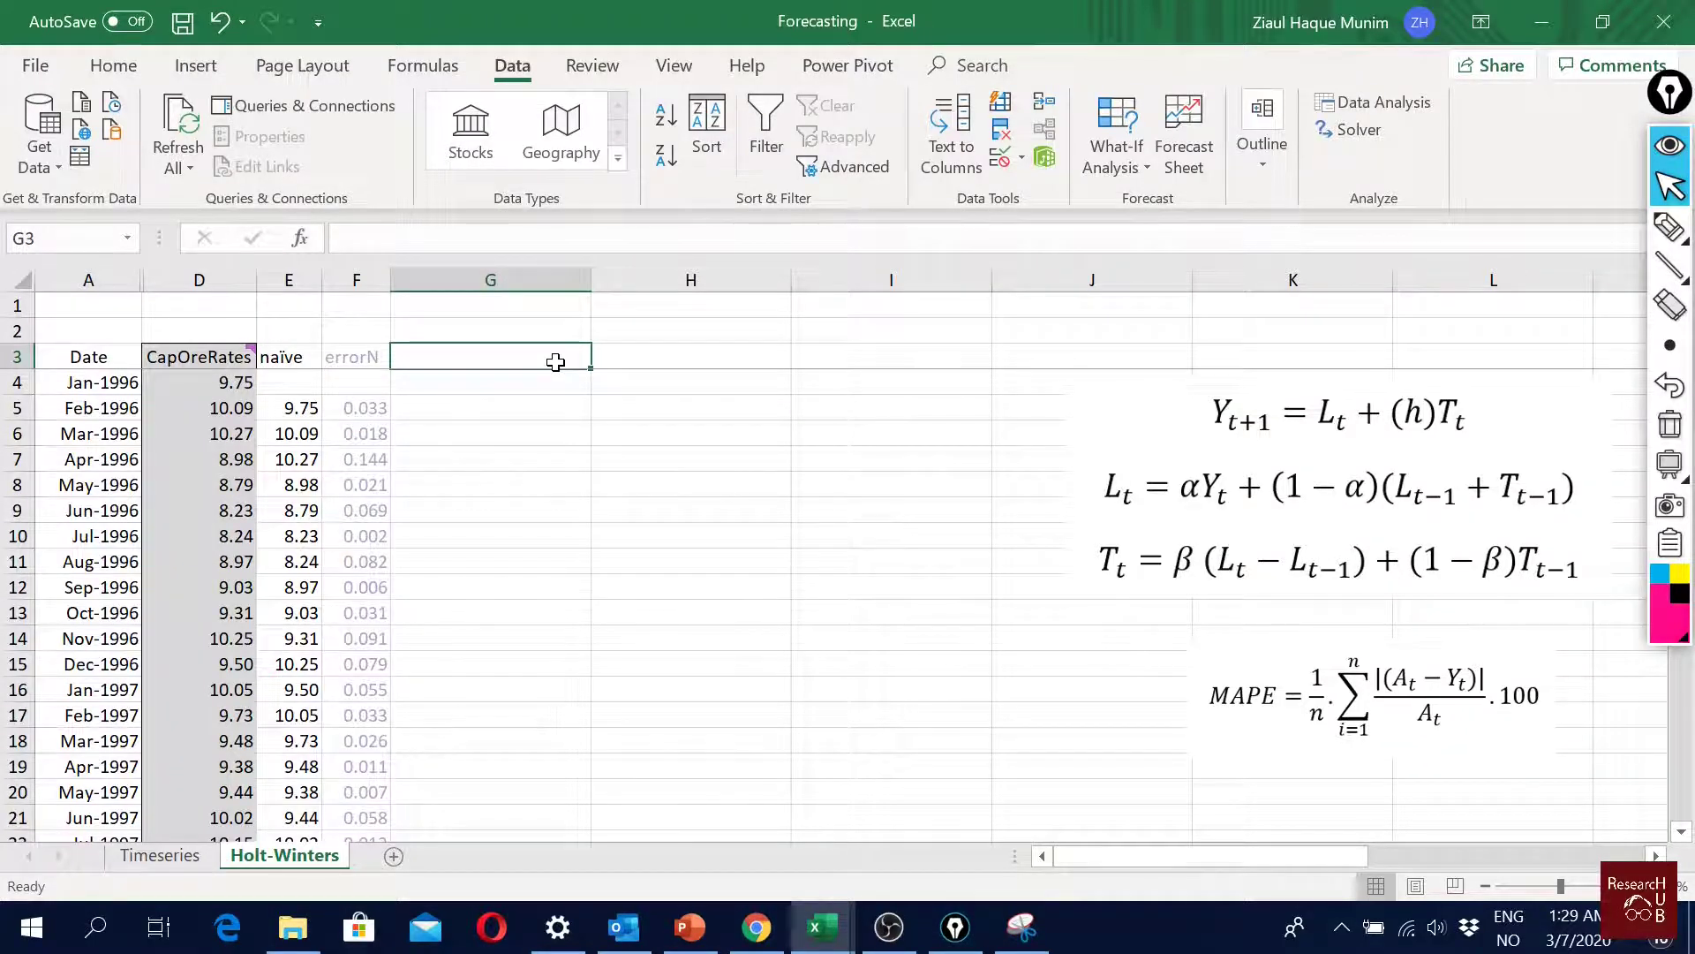
type("Ho")
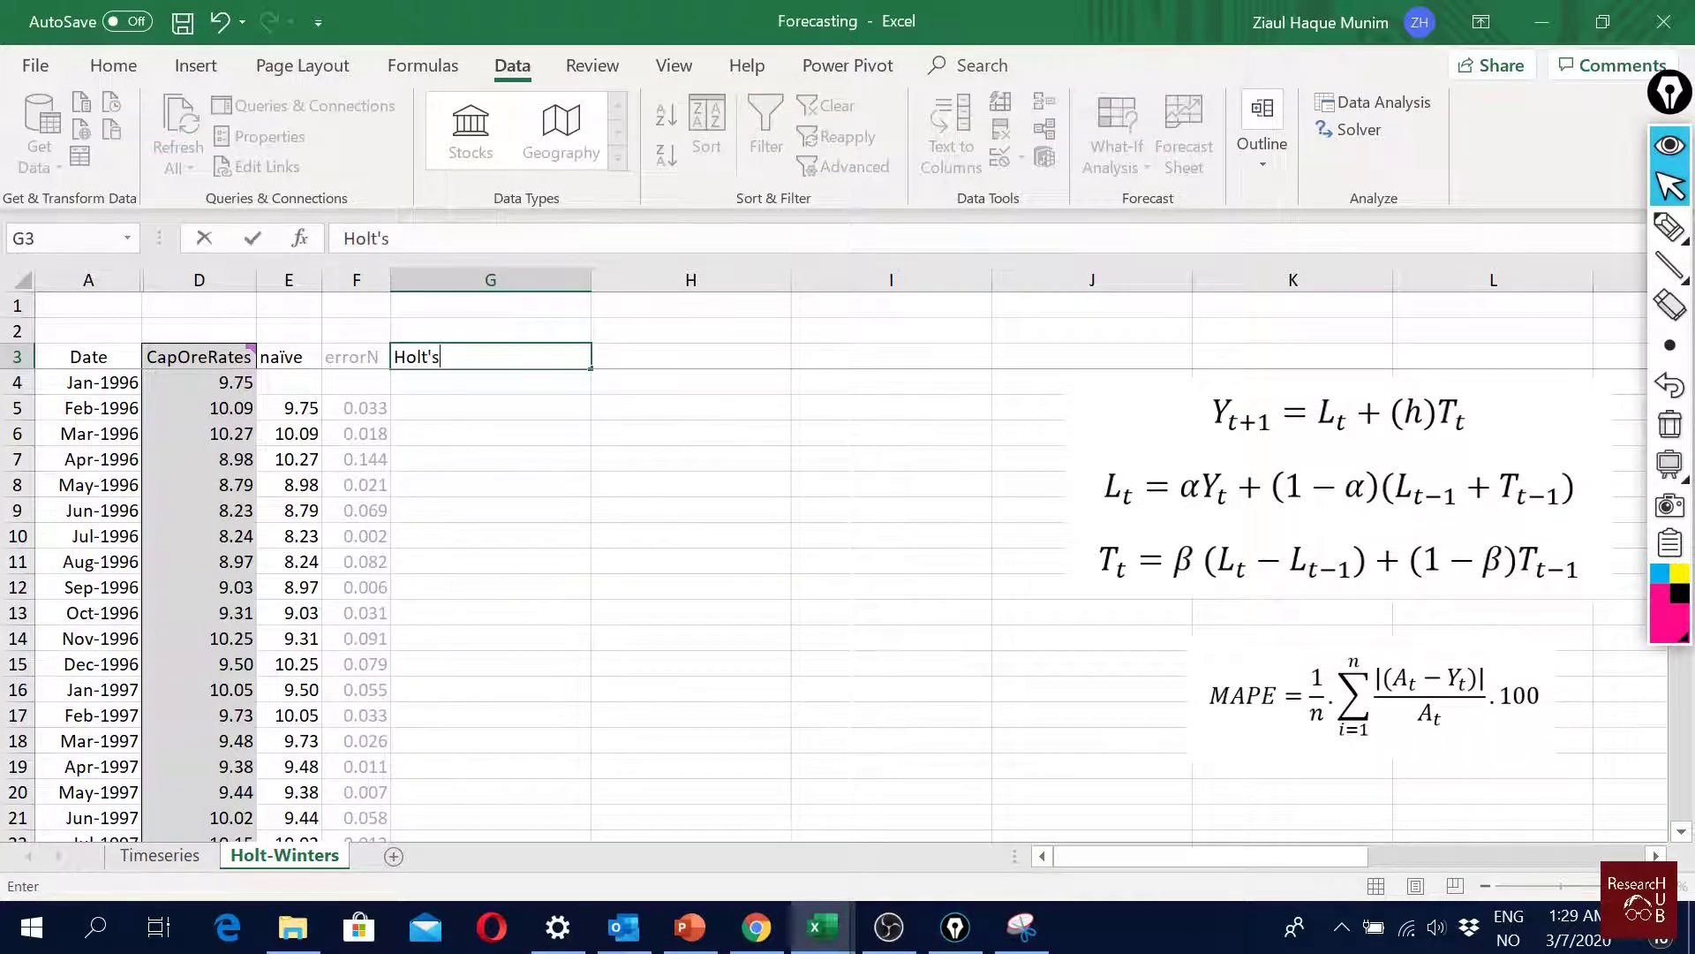
type("lt's")
left_click(518, 419)
left_click_drag(590, 280, 530, 280)
mouse_move(455, 352)
left_mouse_down()
mouse_move(454, 334)
mouse_move(426, 337)
left_mouse_up()
Step: Merge and centre the Holt's heading across G2:I2 and fill G2:I3 with light orange
left_click_drag(425, 331, 790, 331)
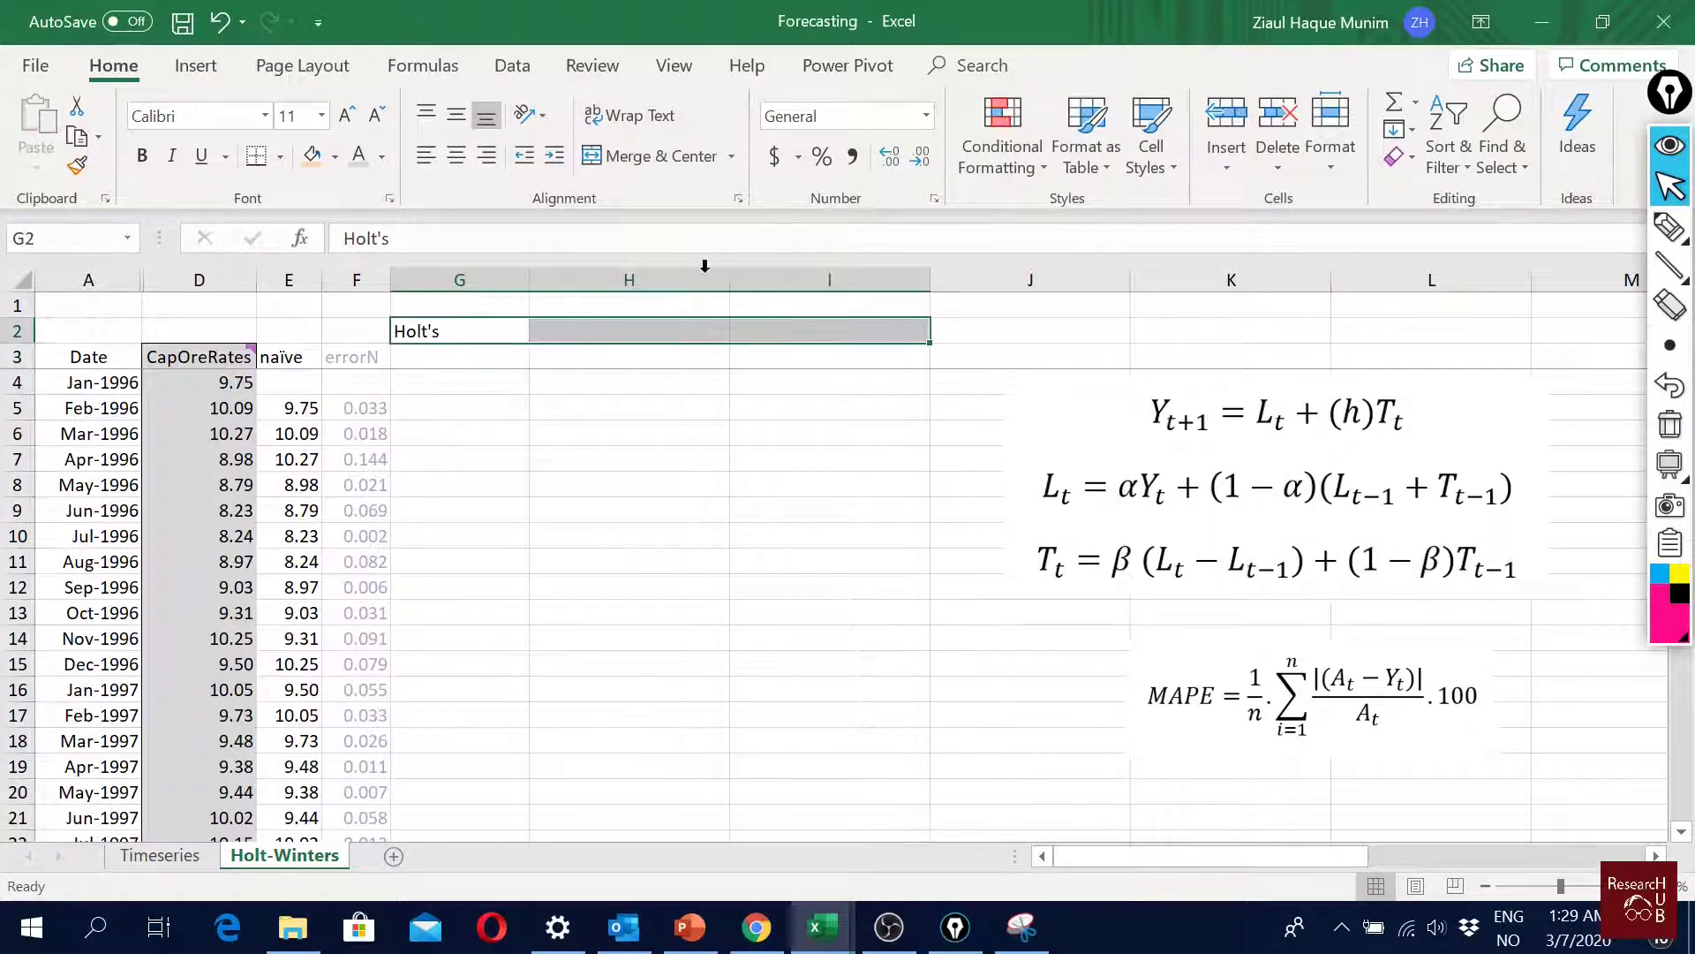
left_click(664, 155)
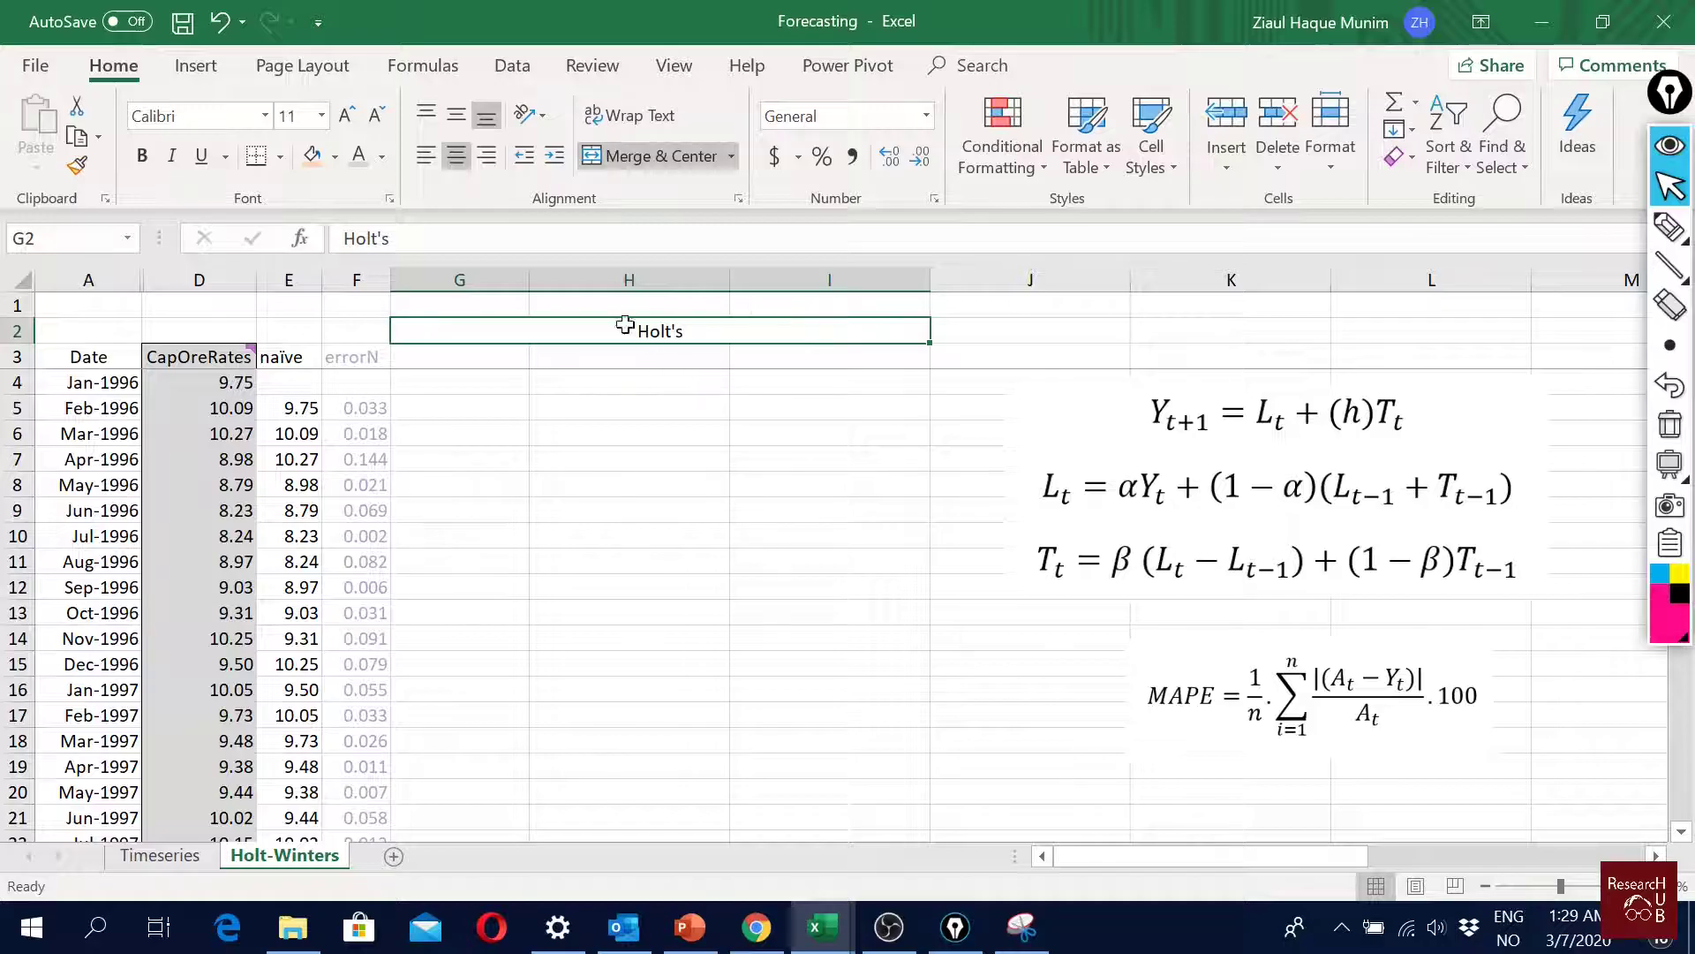
left_click_drag(578, 334, 579, 359)
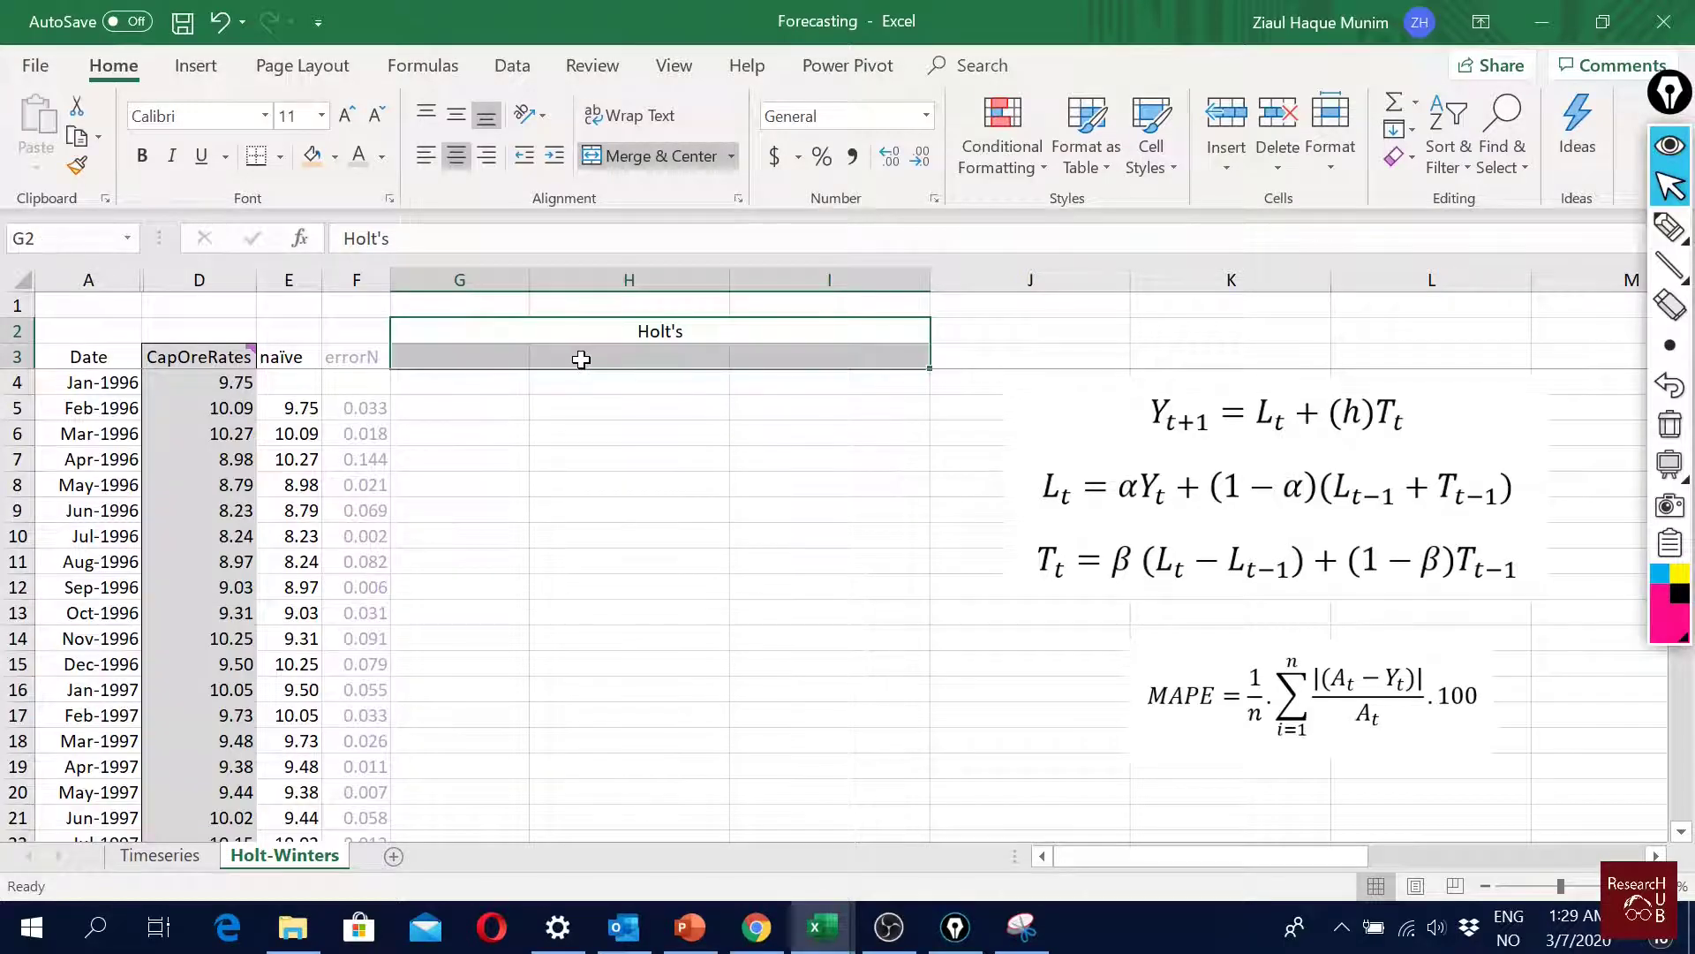
left_click(314, 158)
left_click(606, 505)
Step: Insert a new row above row 1 of the Holt-Winters sheet
right_click(16, 305)
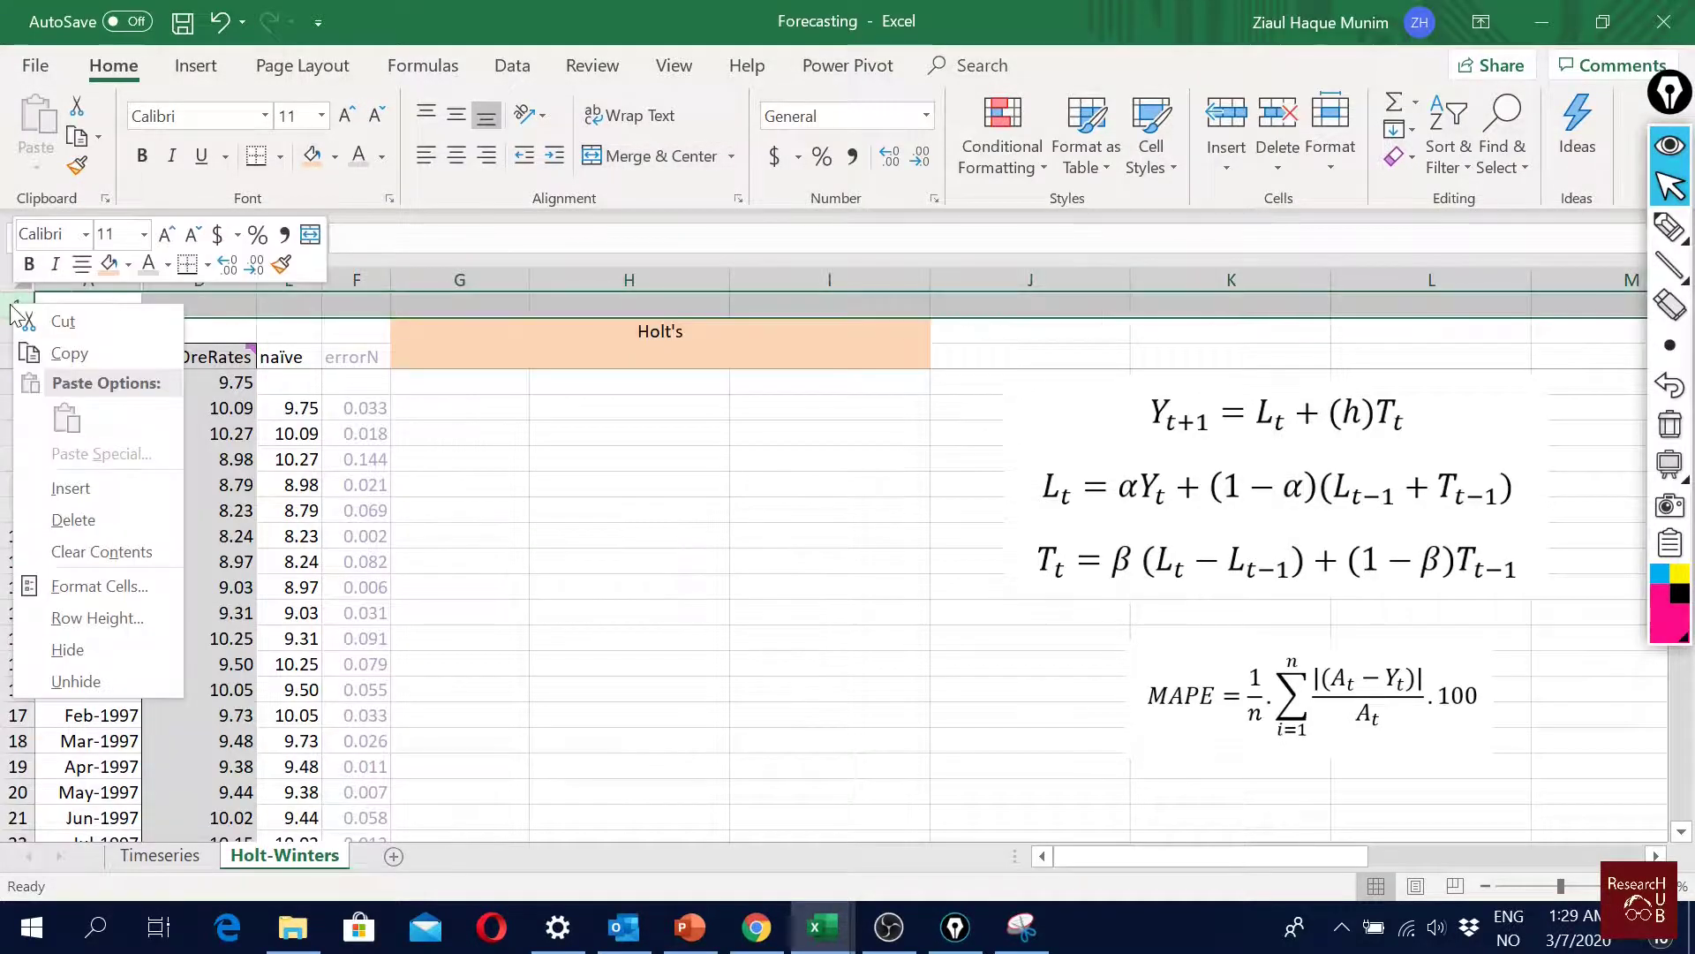
left_click(96, 485)
left_click(697, 576)
left_click(645, 336)
left_click(648, 302)
left_click(648, 335)
left_click(651, 305)
left_click(663, 329)
Step: Enter the column headers Lt, Tt and Yt+1 in cells G4, H4 and I4 under the Holt's heading
key("Left")
key("Down")
key("Down")
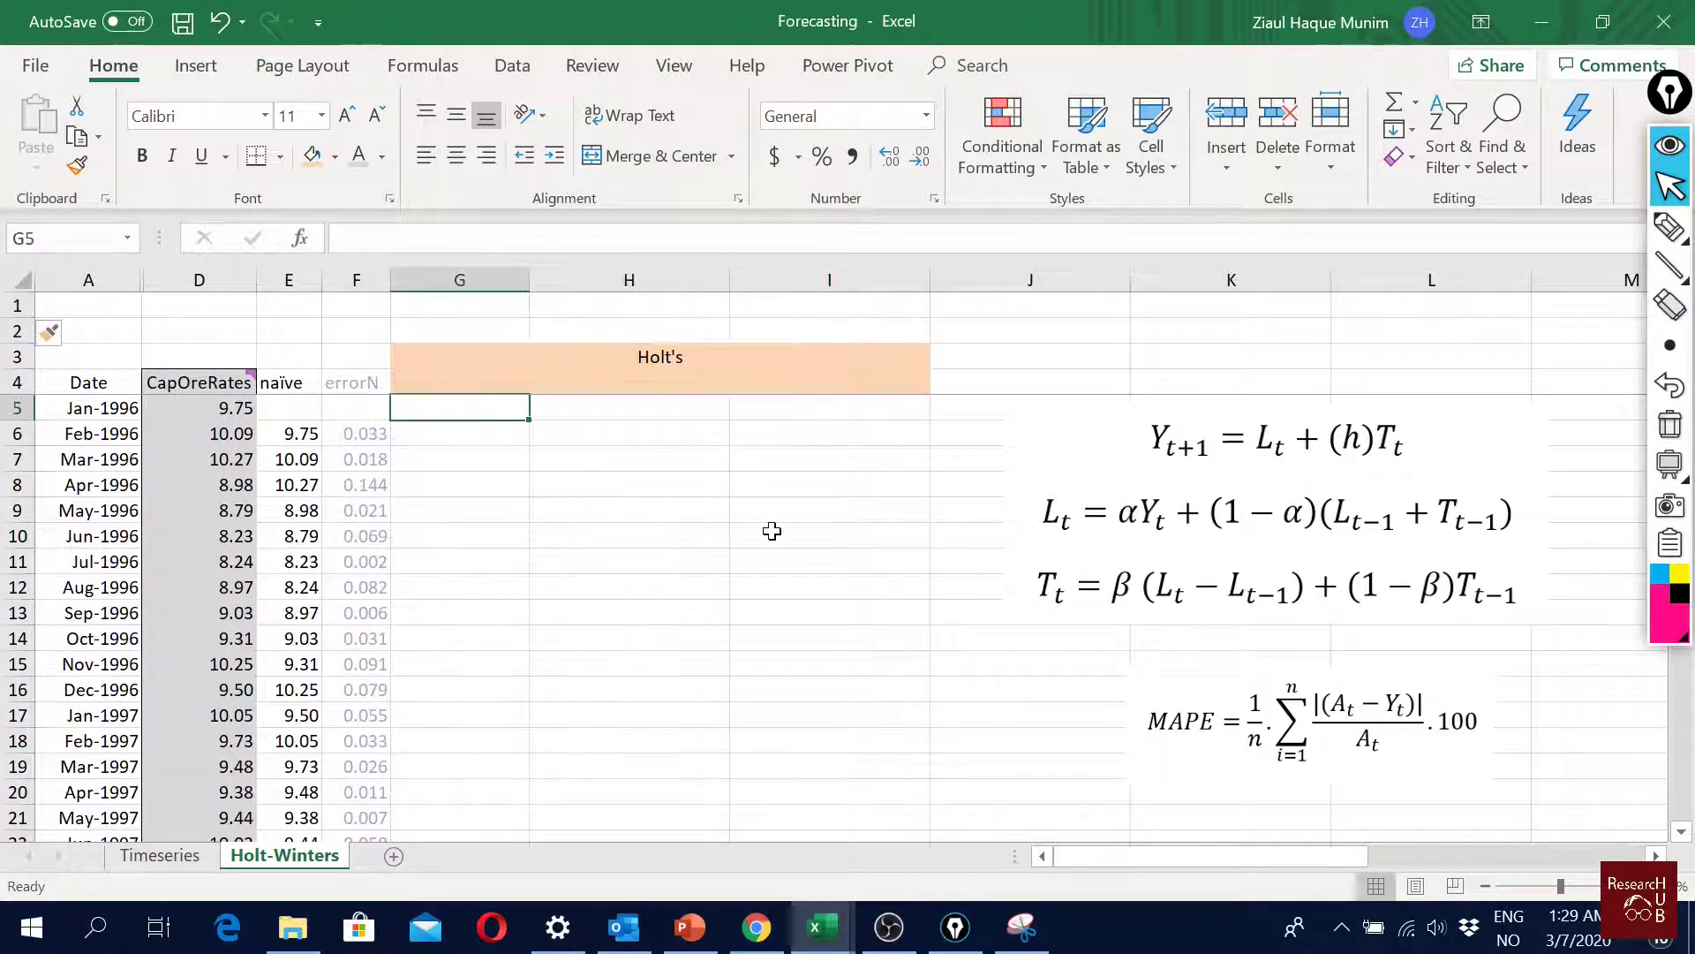
key("Up")
type("Lt")
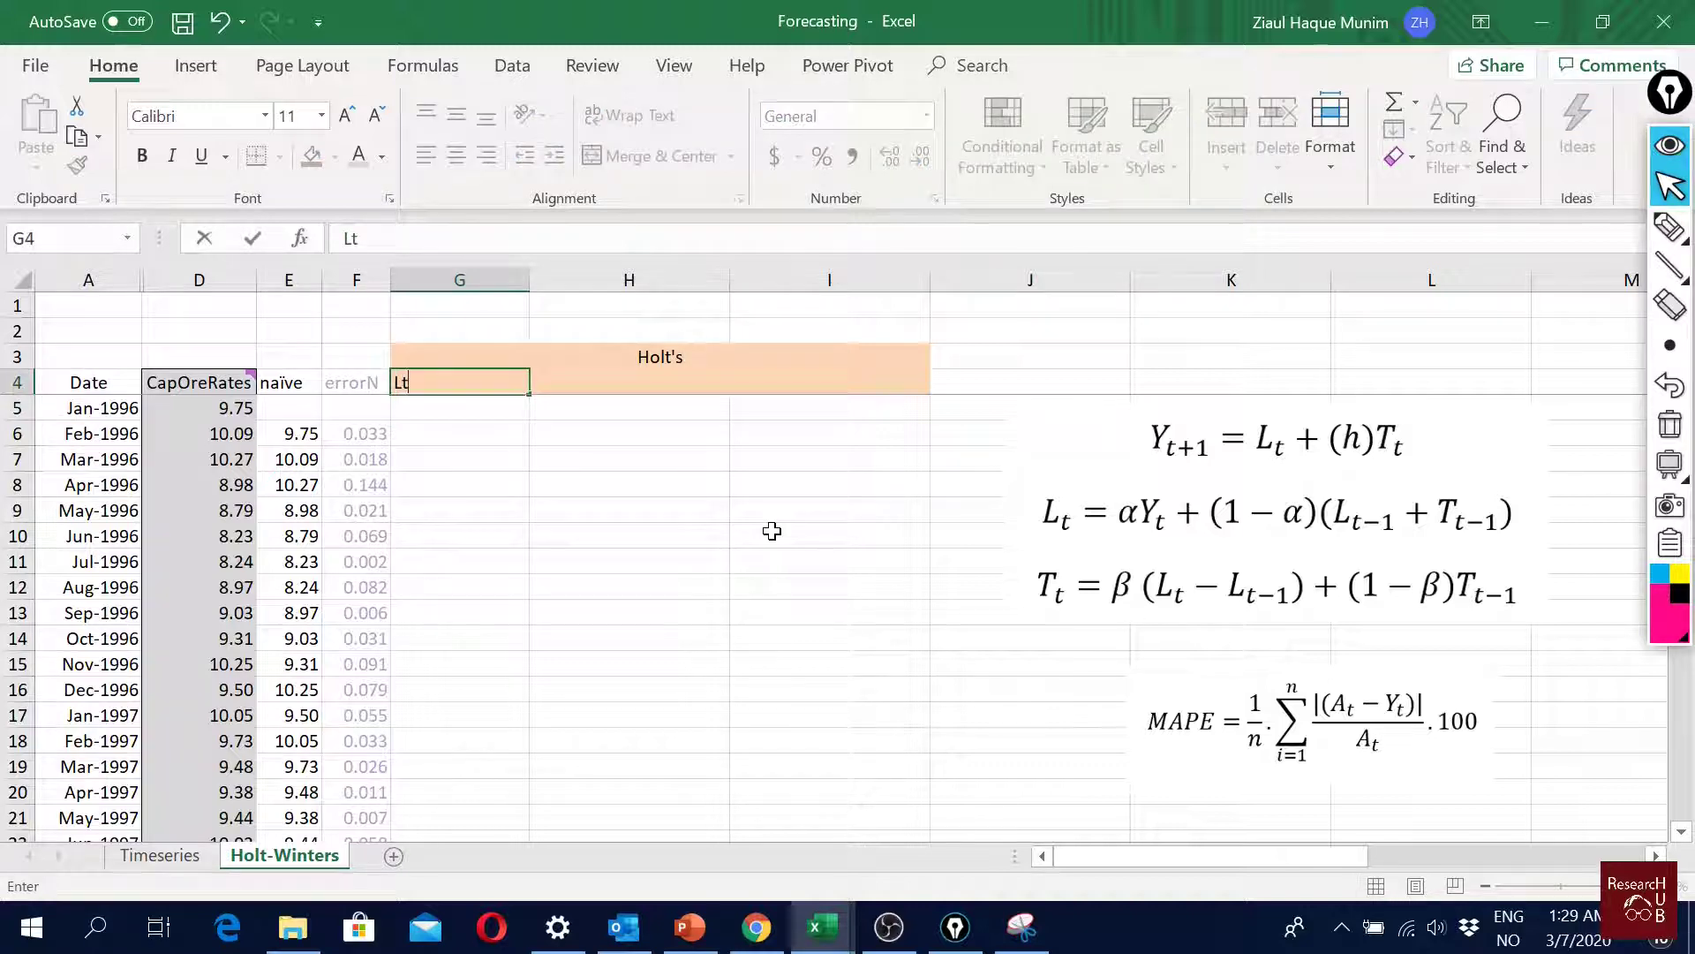
key("Tab")
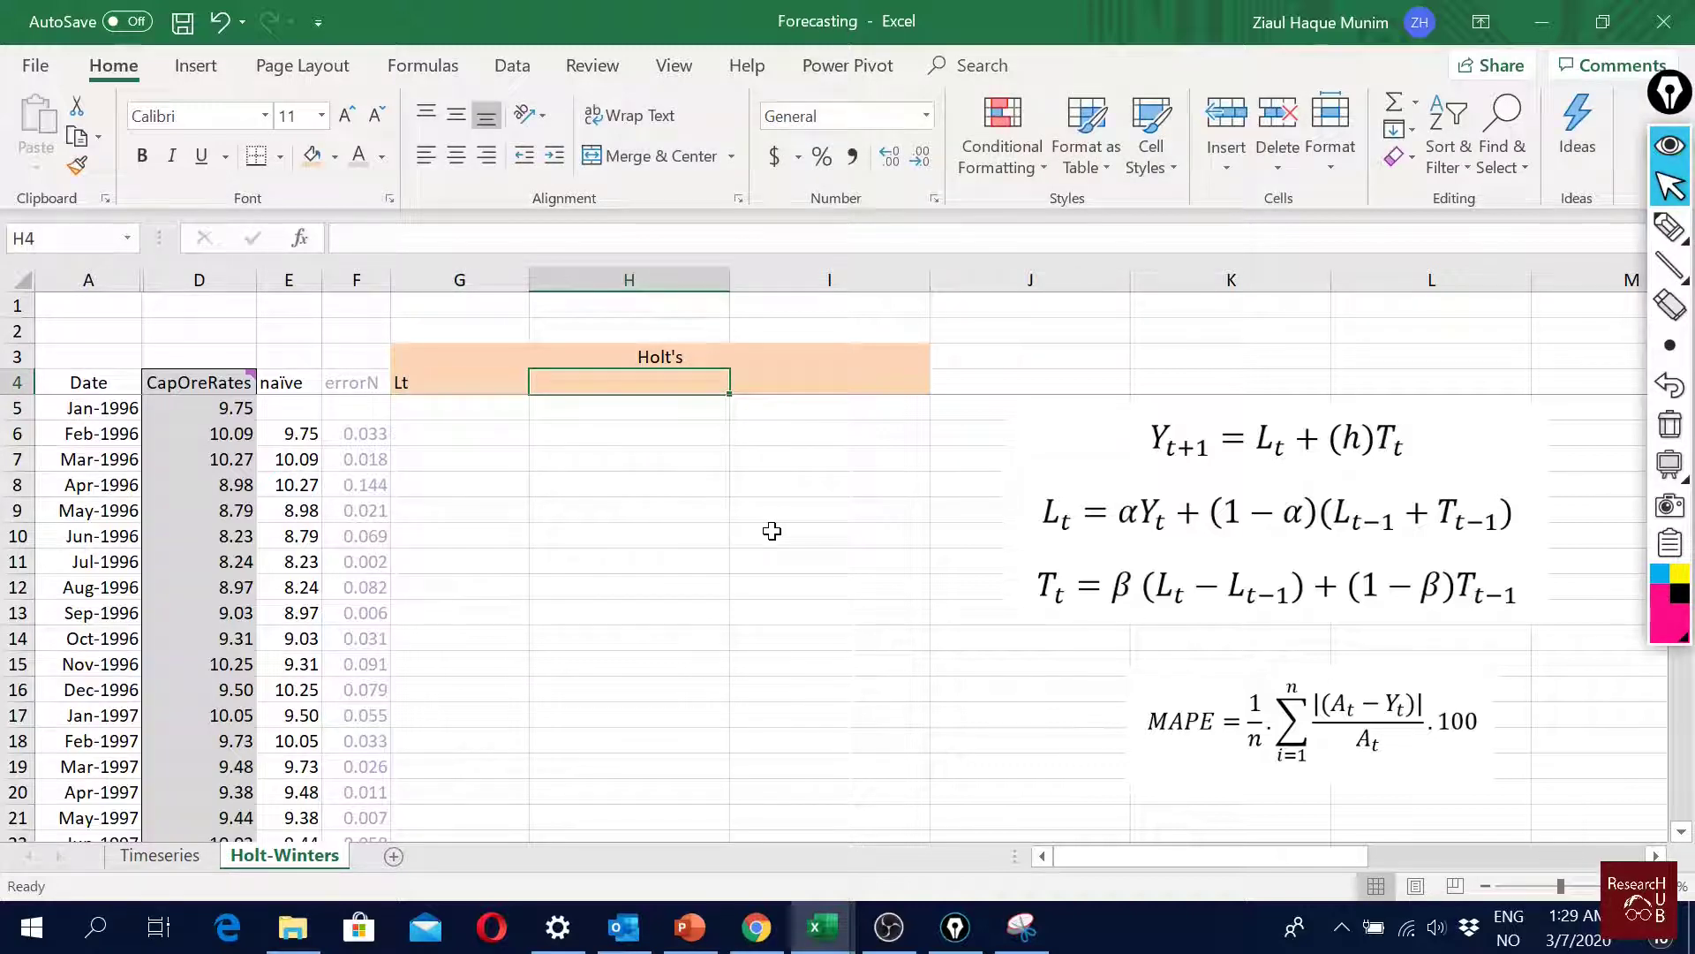
type("Tt")
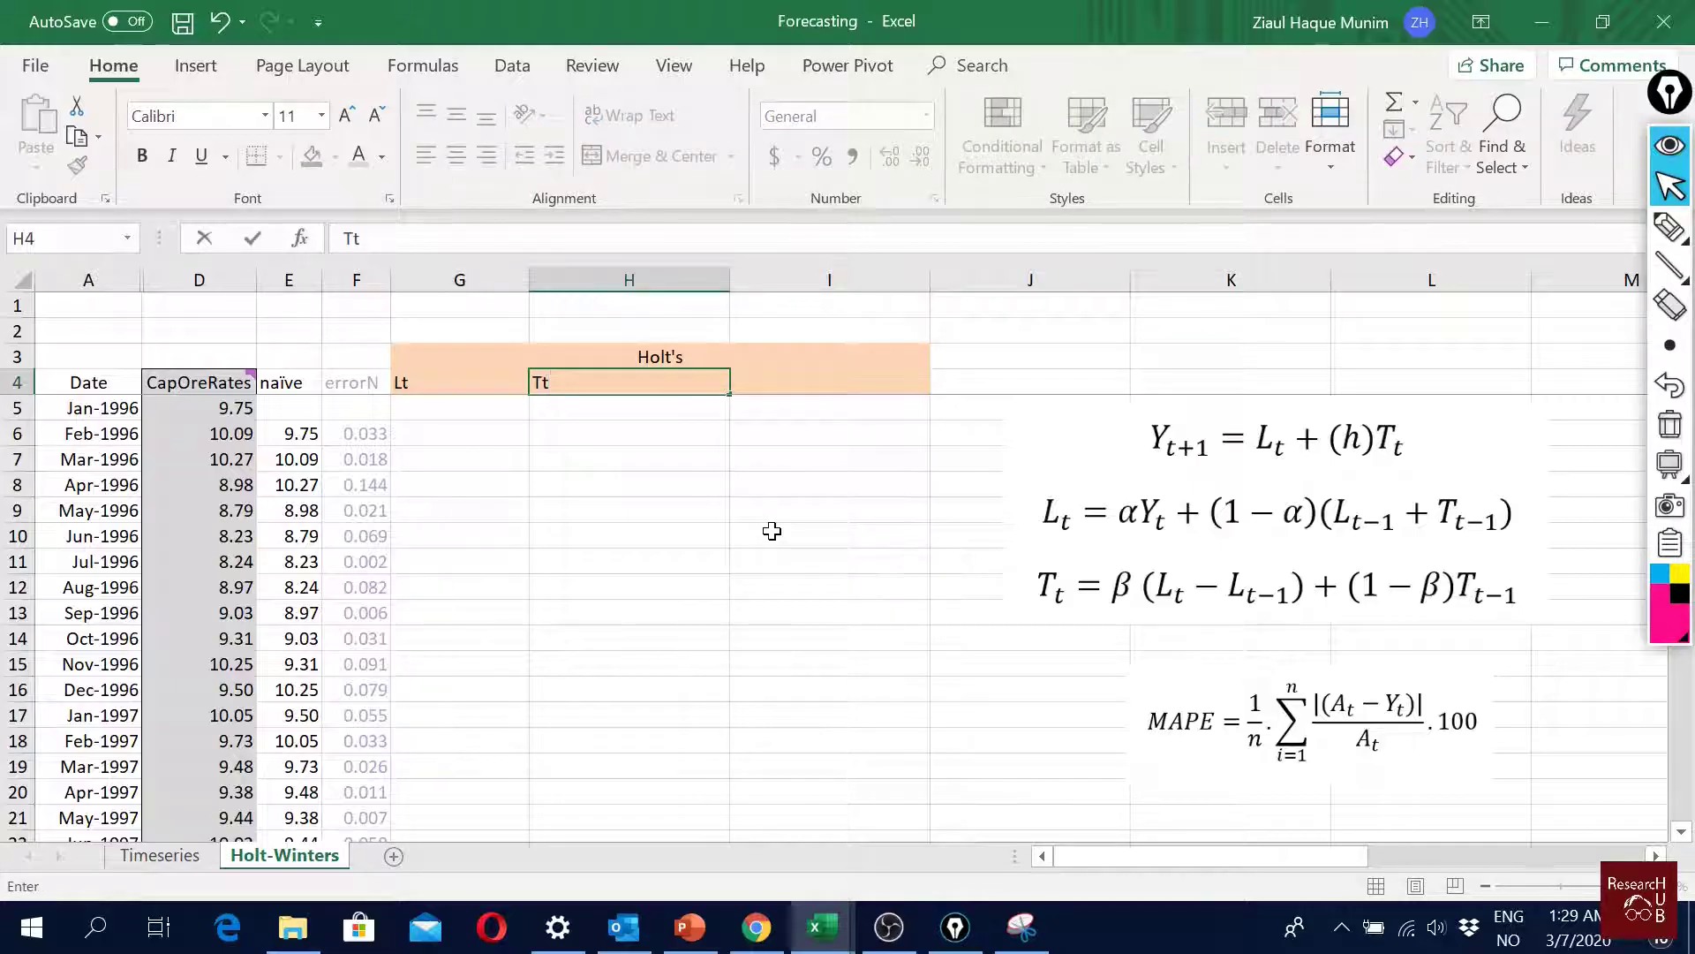
key("Tab")
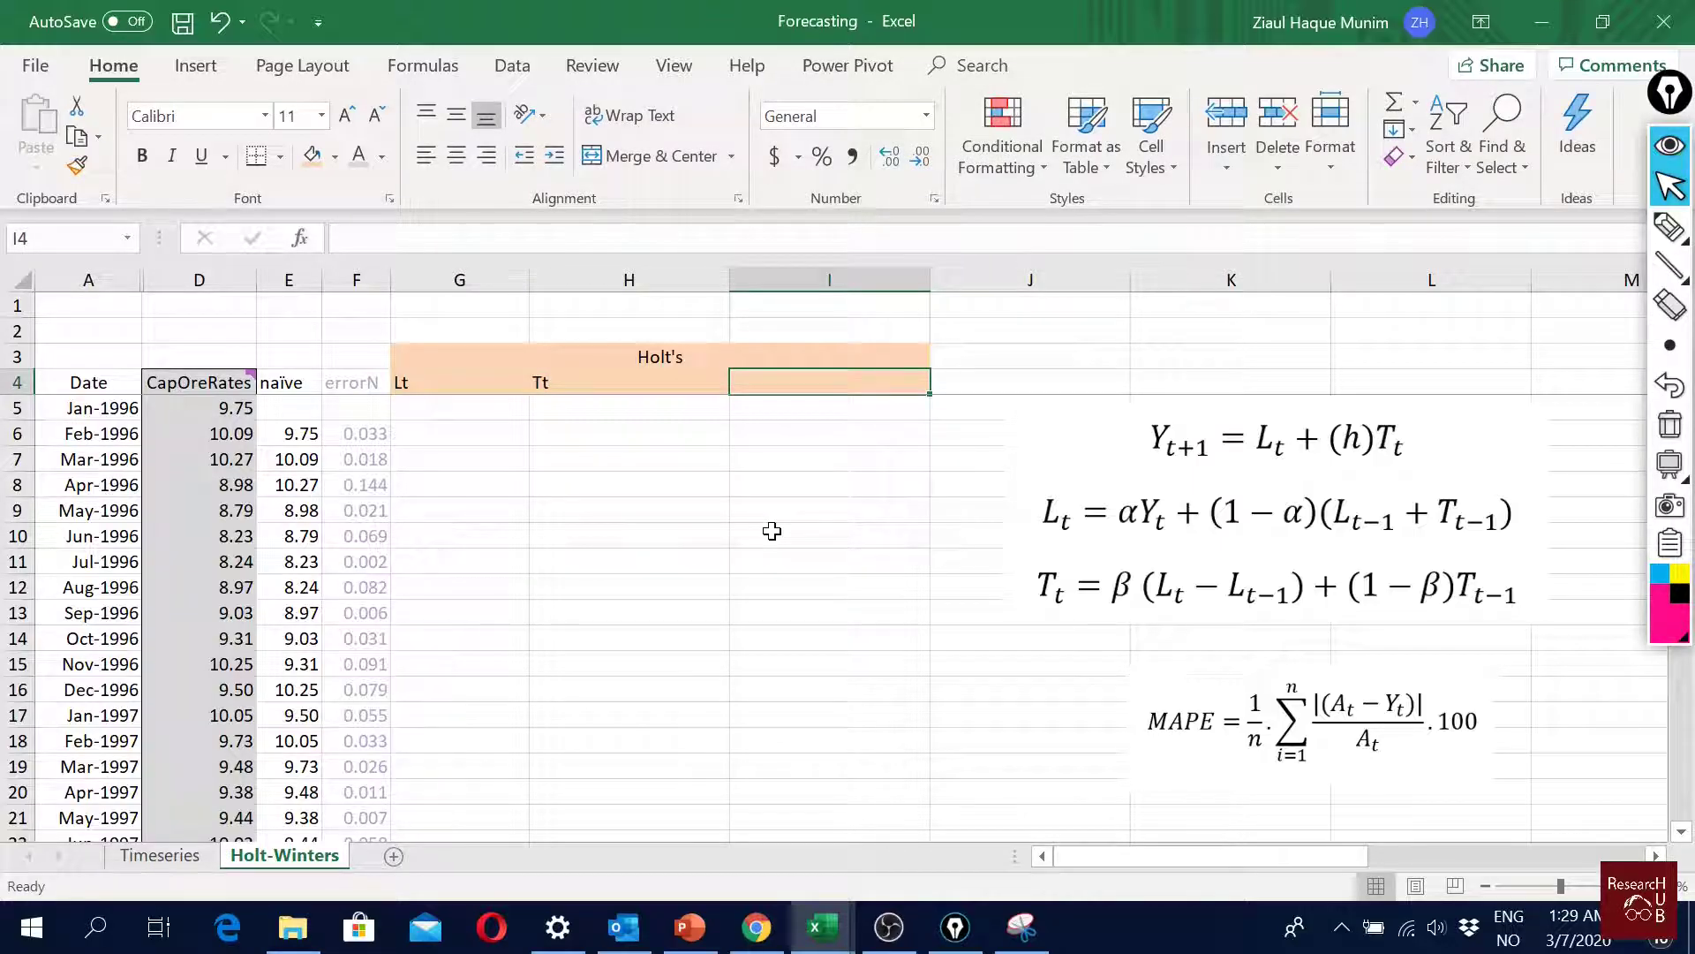
type("T")
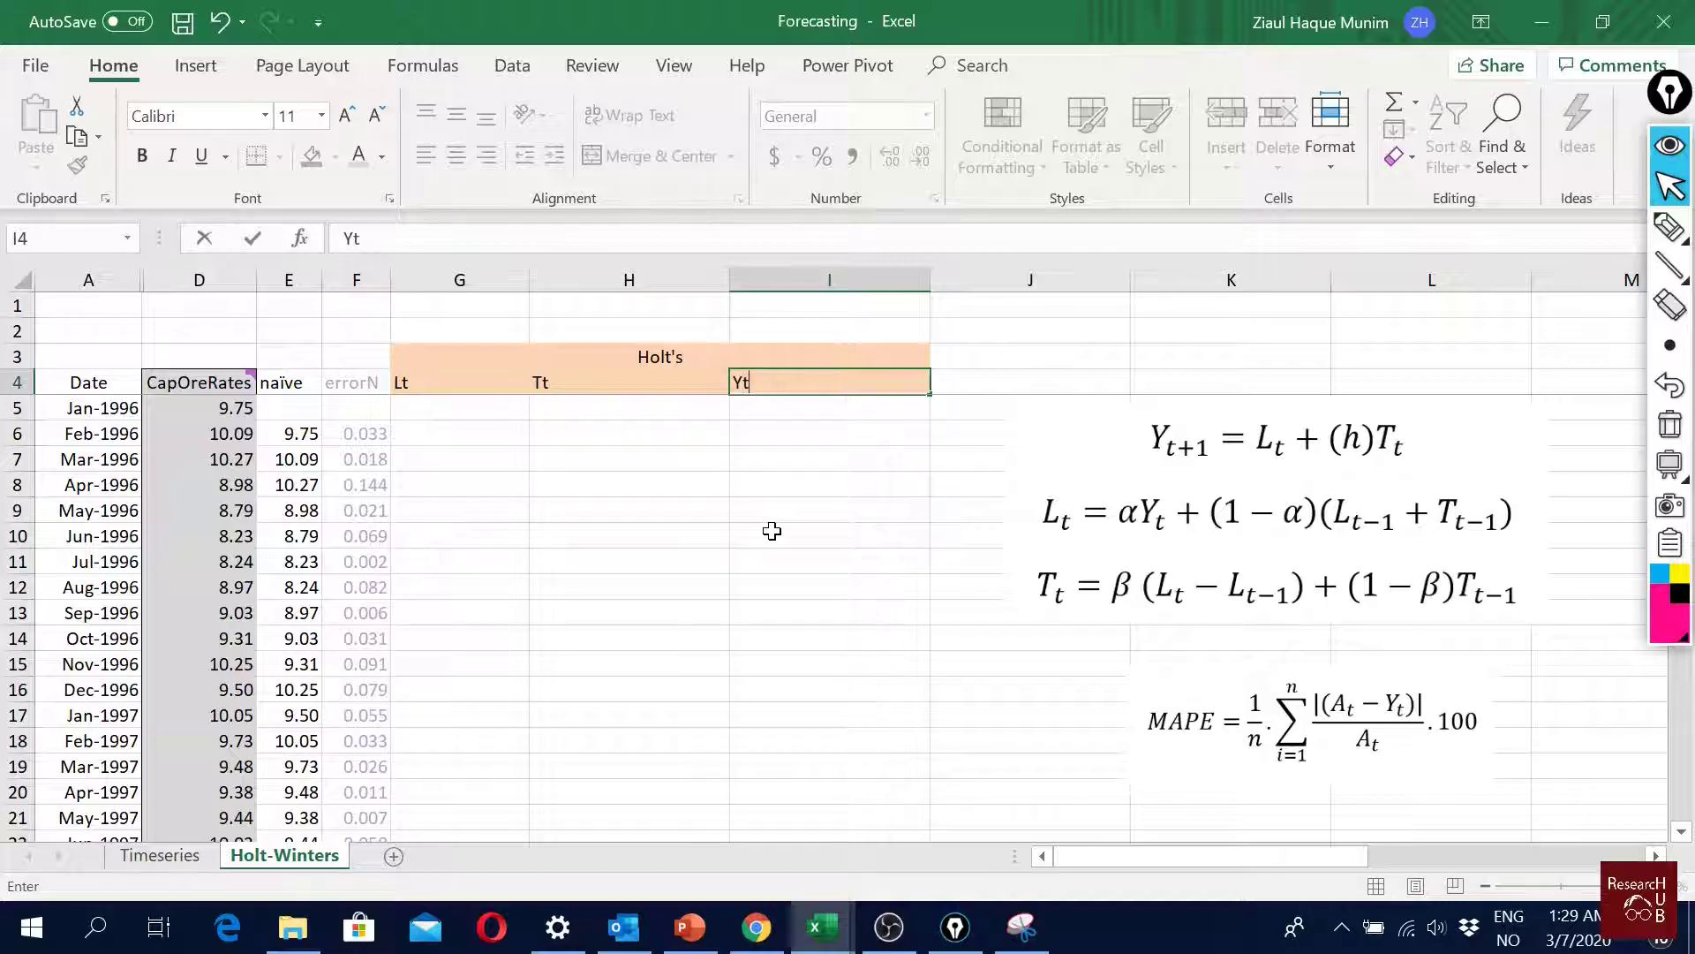
type("1")
key("Return")
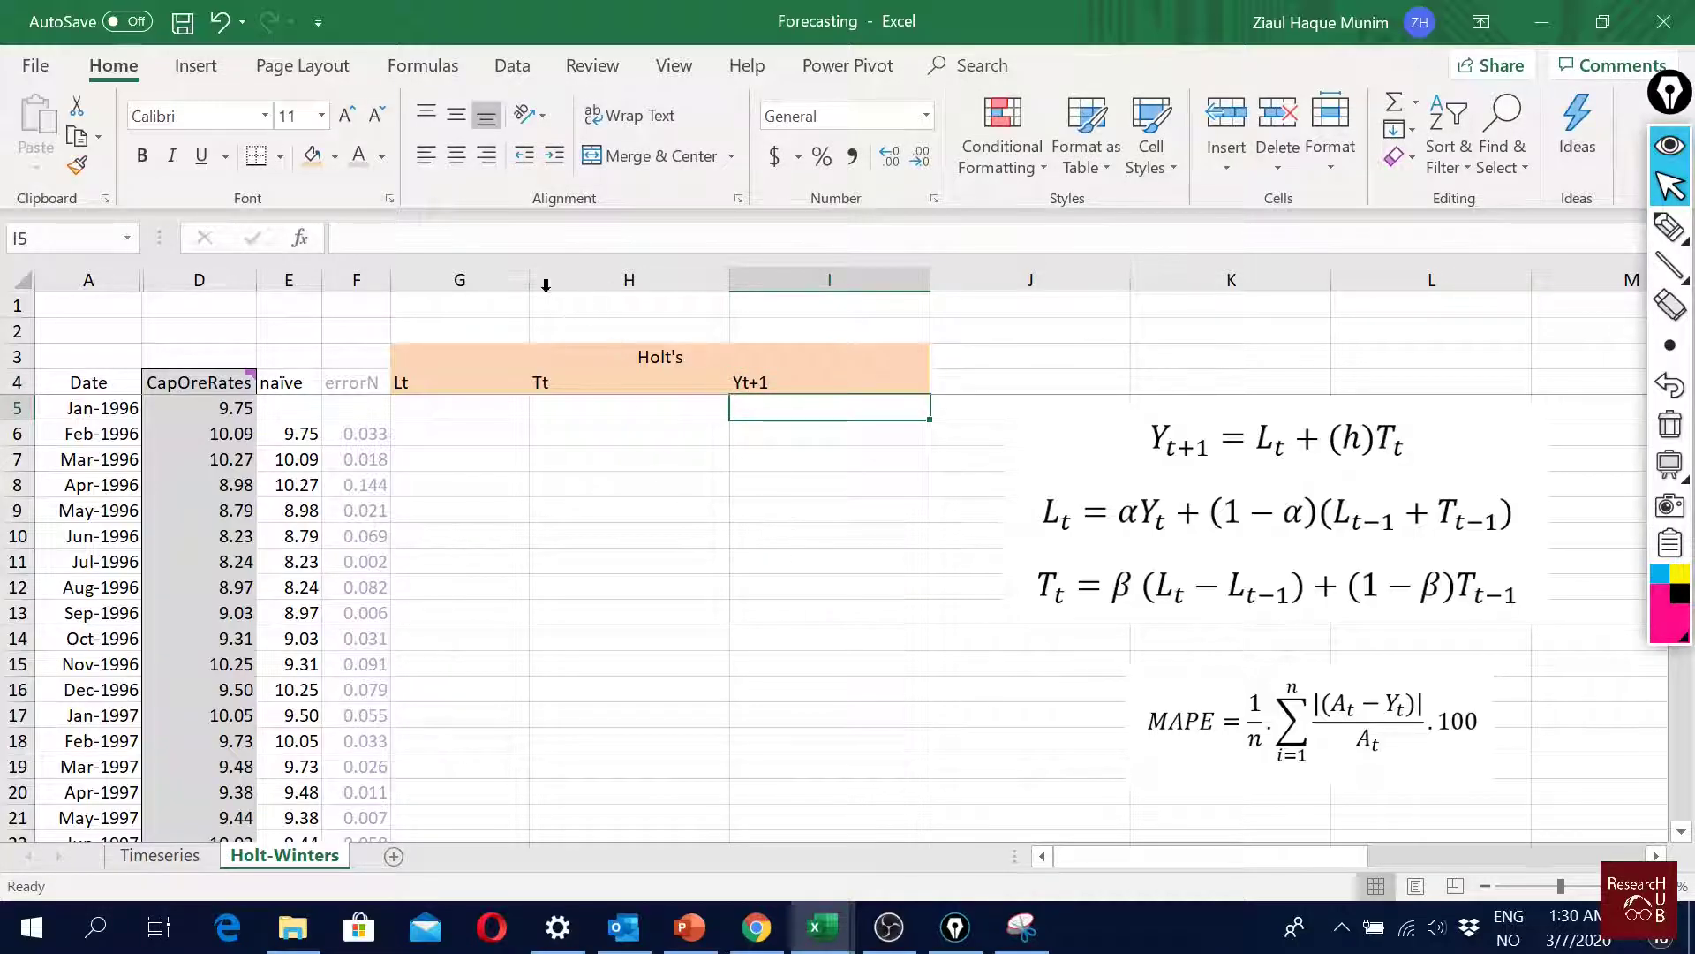
Step: Narrow columns G, H and I under the Holt's heading
left_click_drag(729, 279, 671, 294)
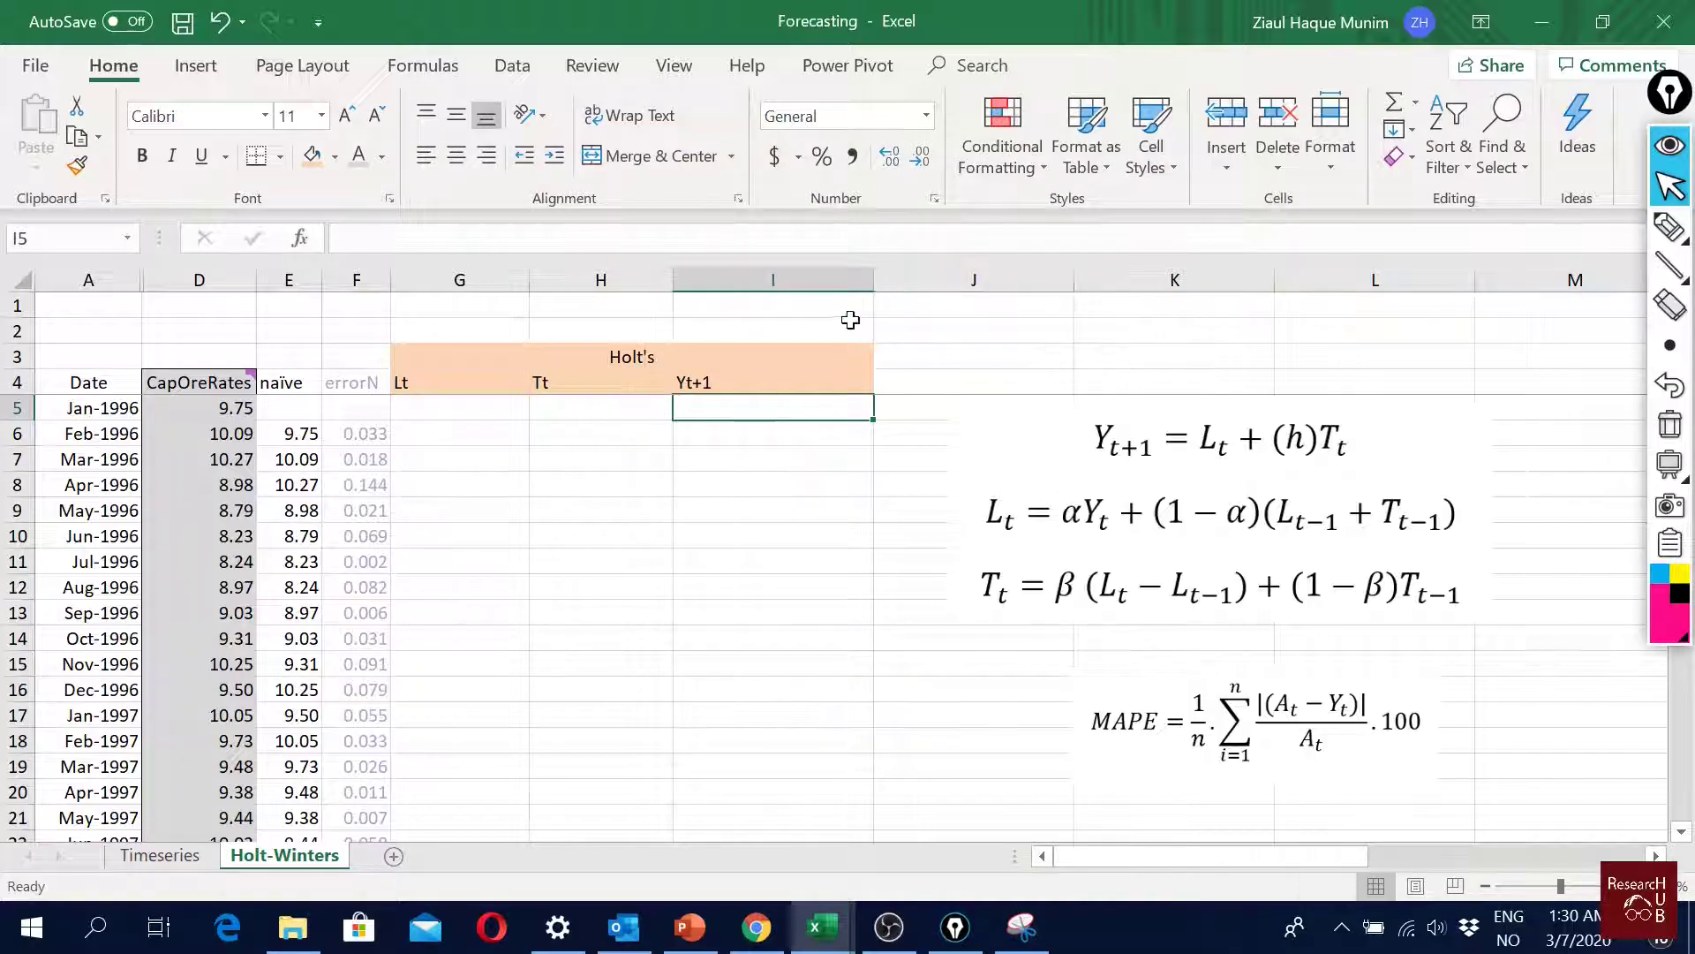
left_click_drag(874, 283, 796, 310)
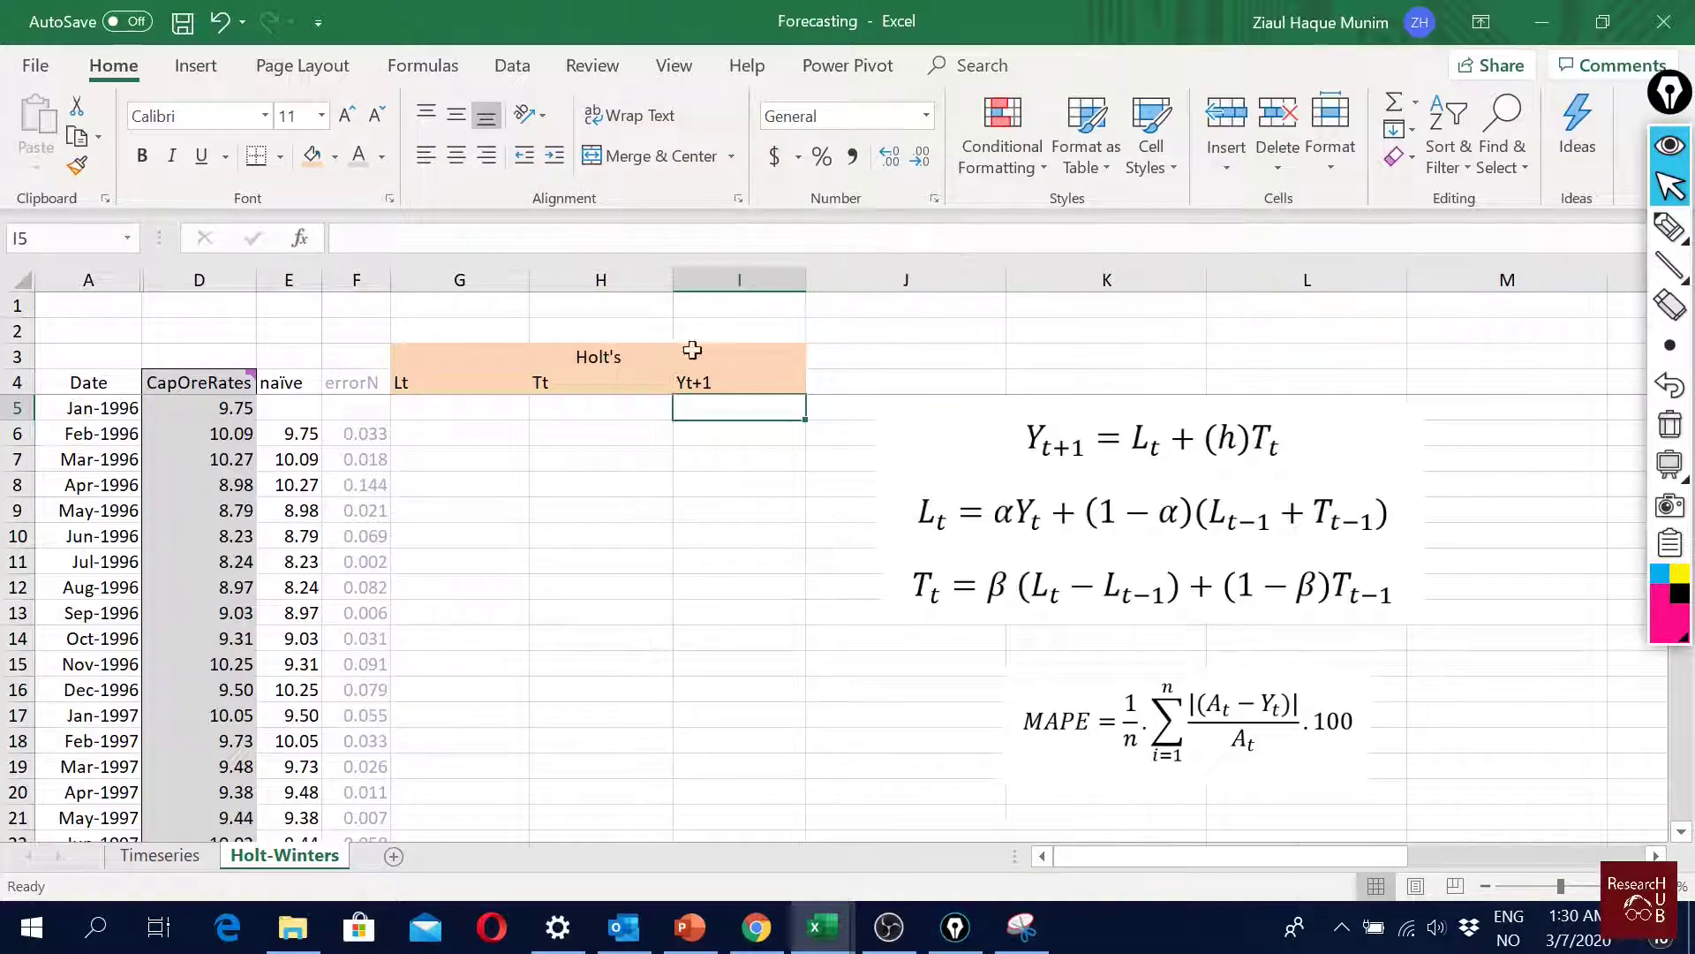
left_click_drag(530, 283, 520, 294)
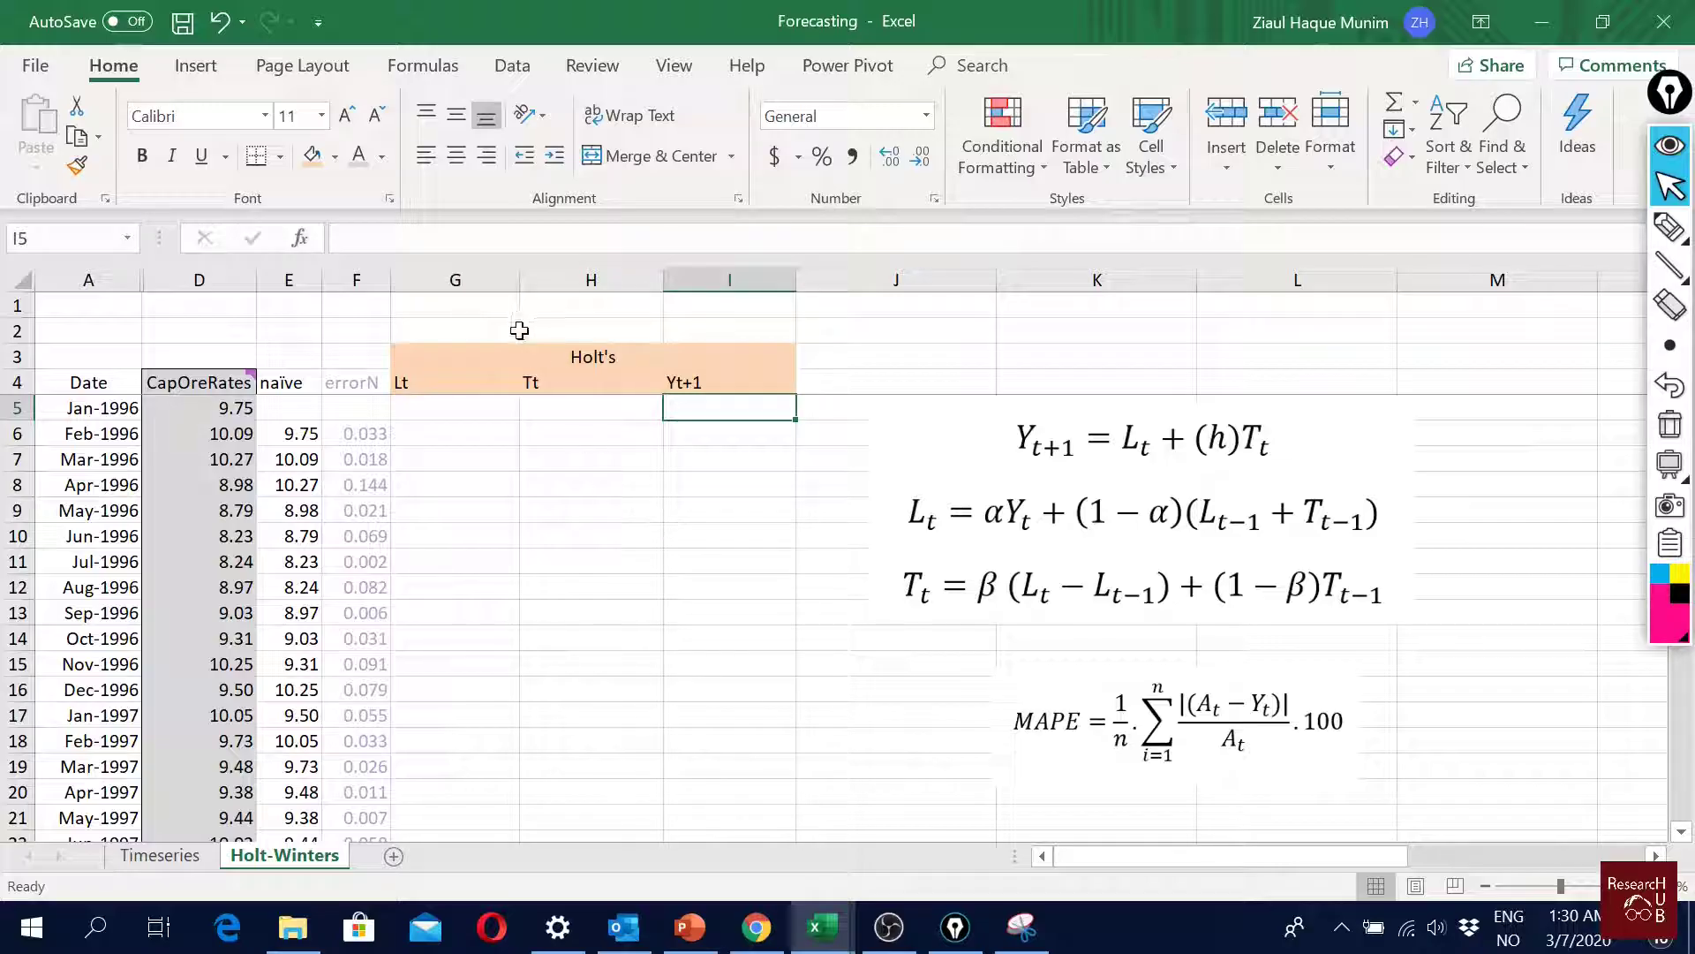
Step: Fill cells G1 and H2 with the same light orange as the Holt's heading
left_click(494, 307)
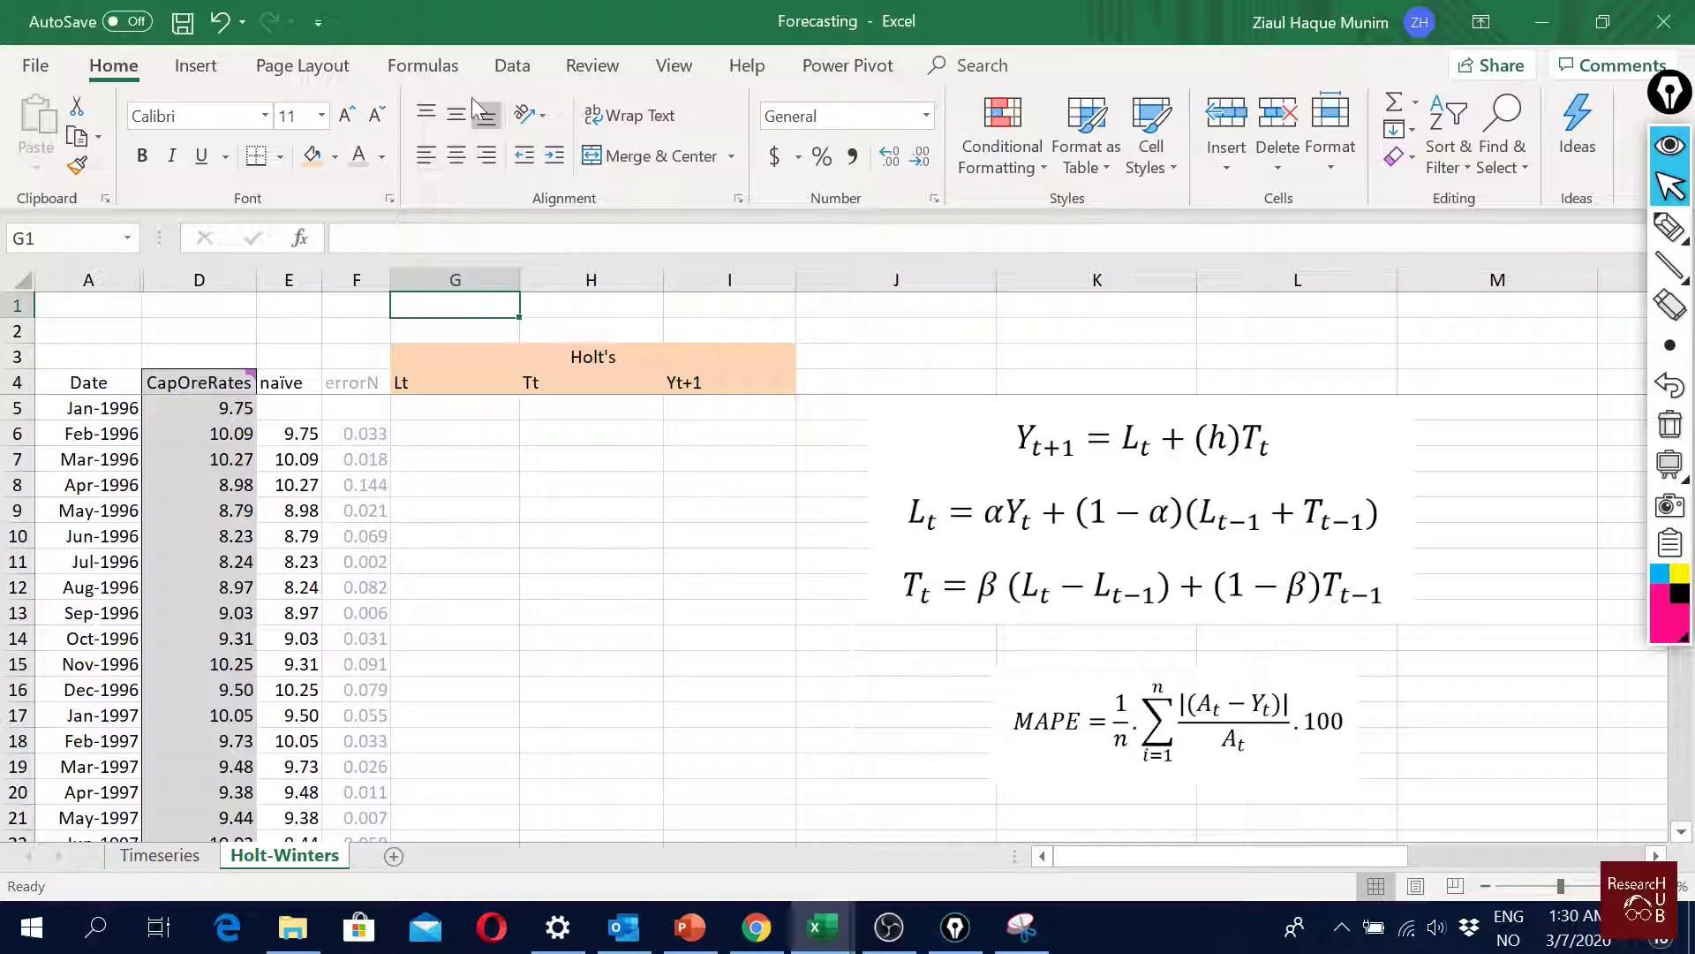
left_click(311, 156)
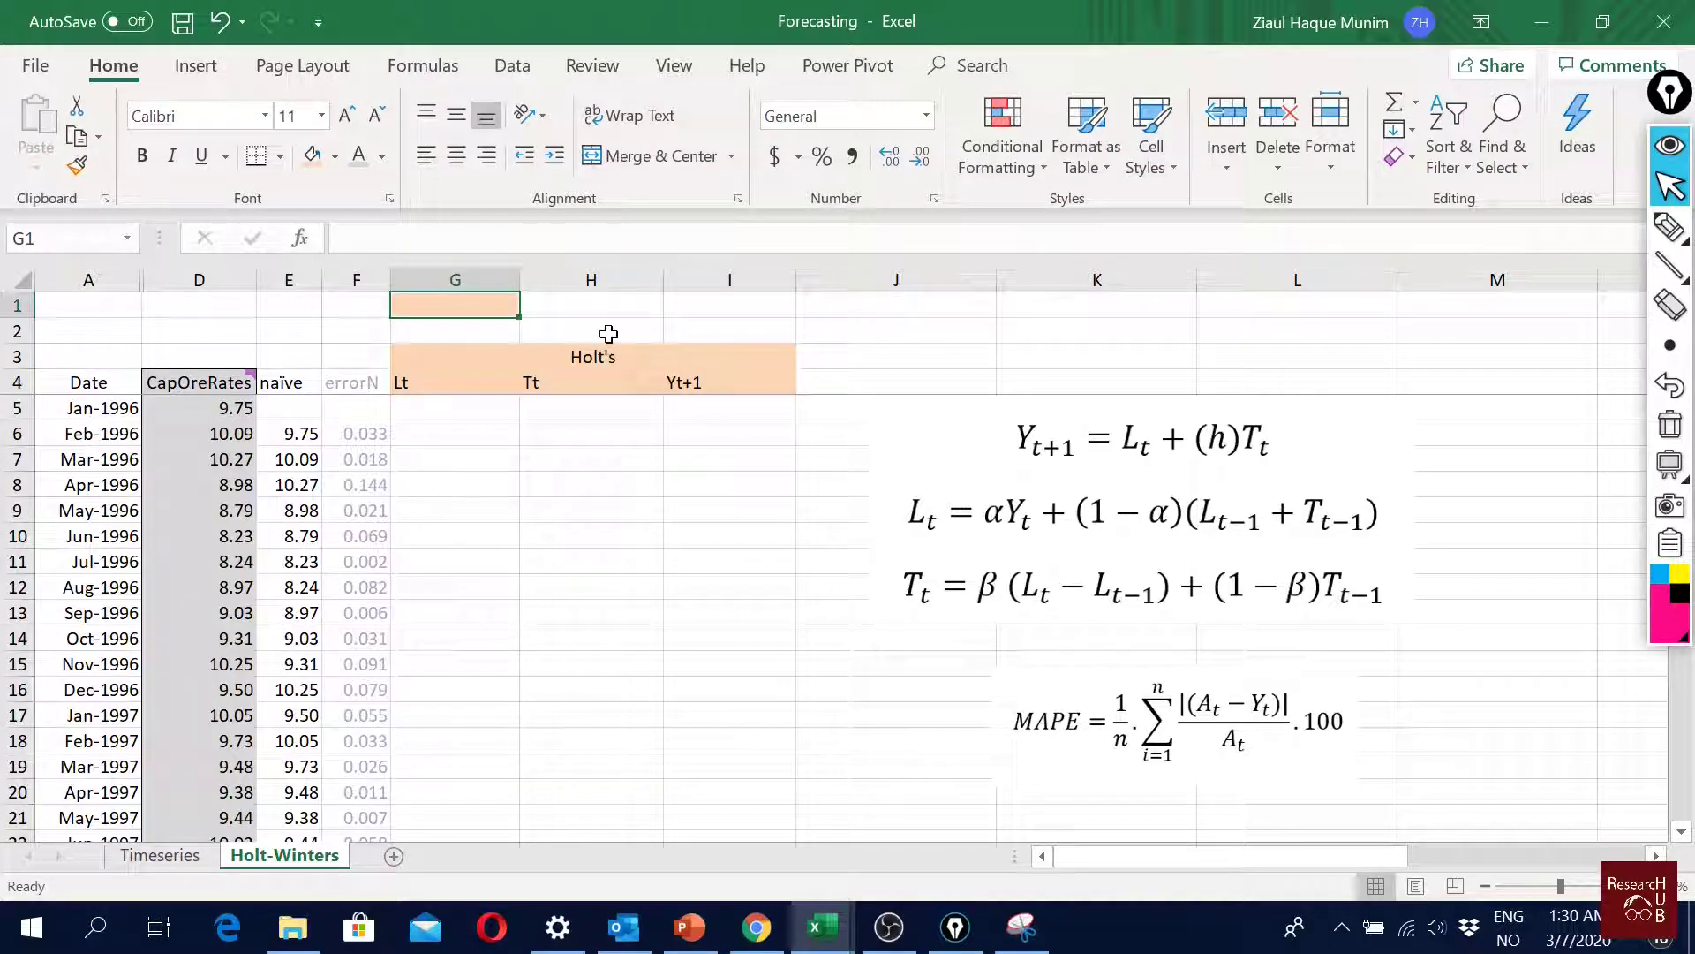
left_click(608, 334)
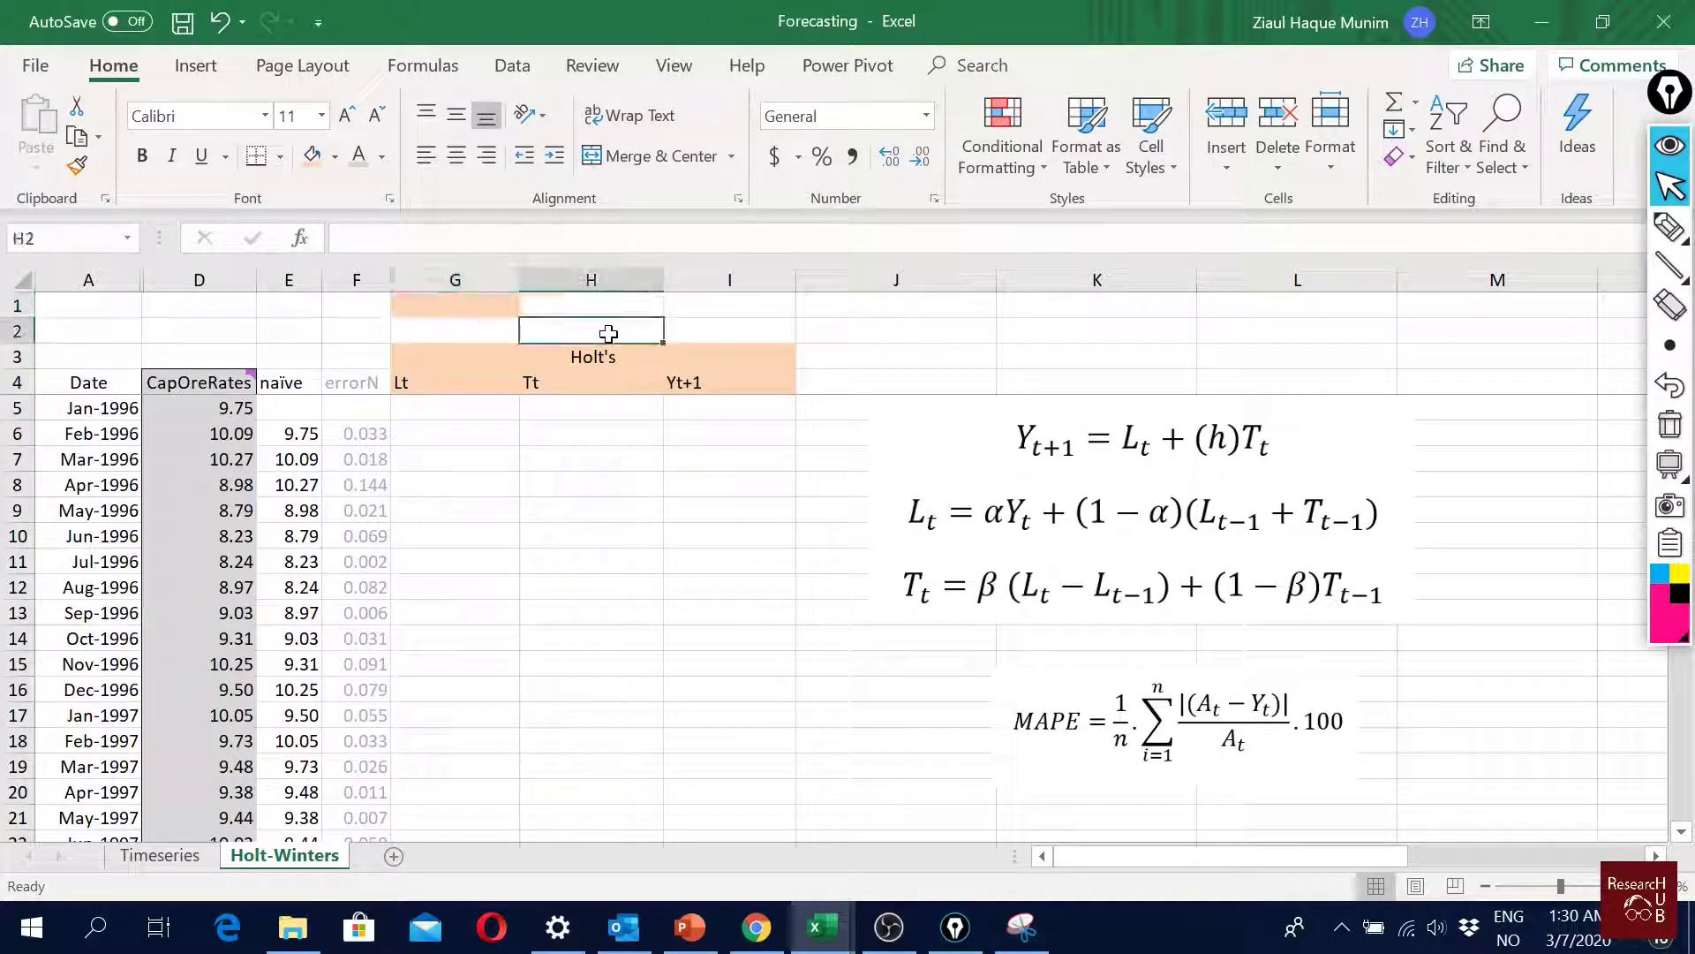
left_click(311, 155)
left_click(678, 561)
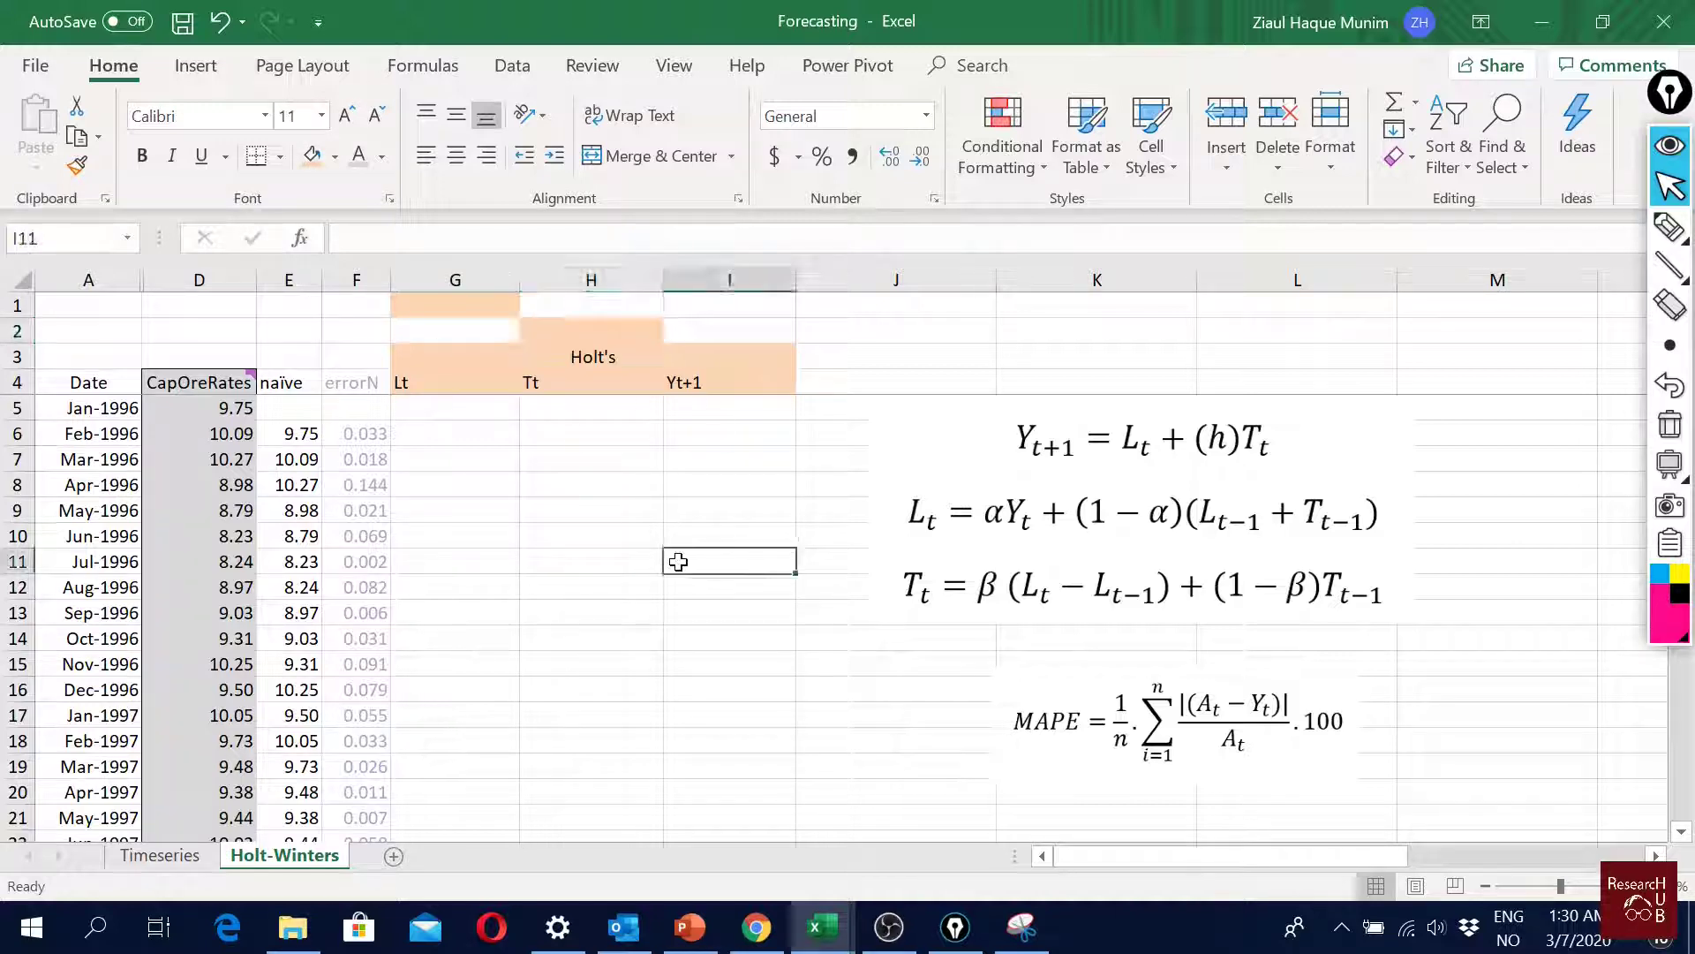
Step: Enter the smoothing constants 0.7 in cell G1 and 0.6 in cell H2
left_click(482, 302)
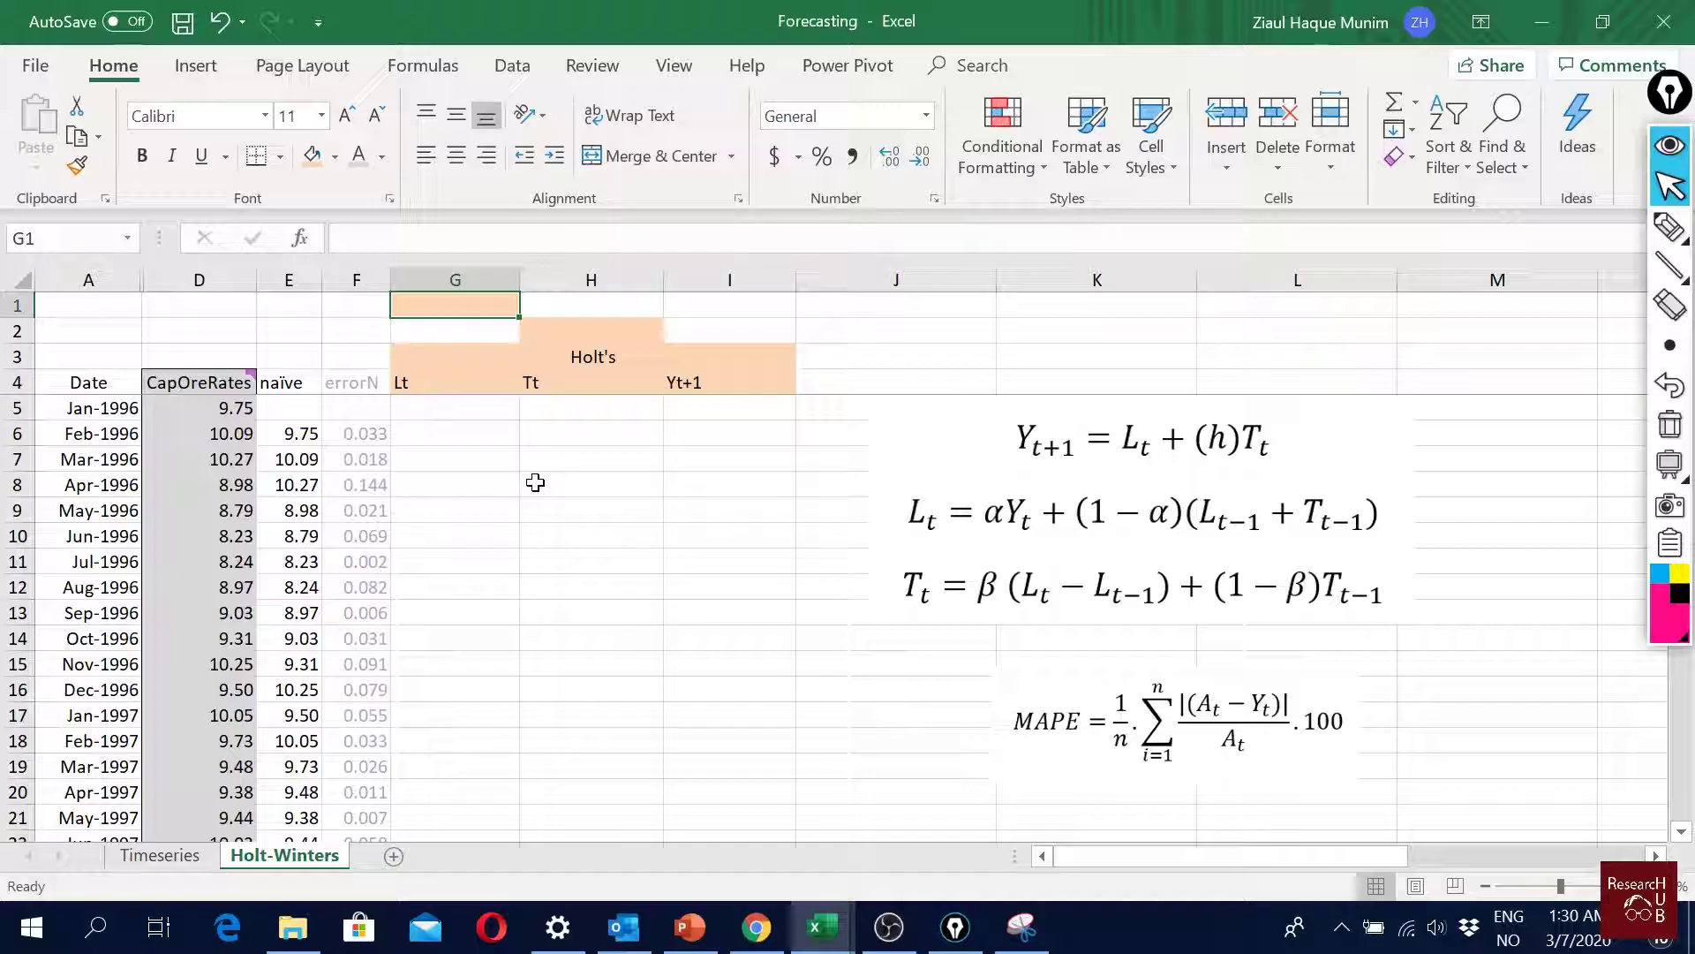
type(".7")
key("Tab")
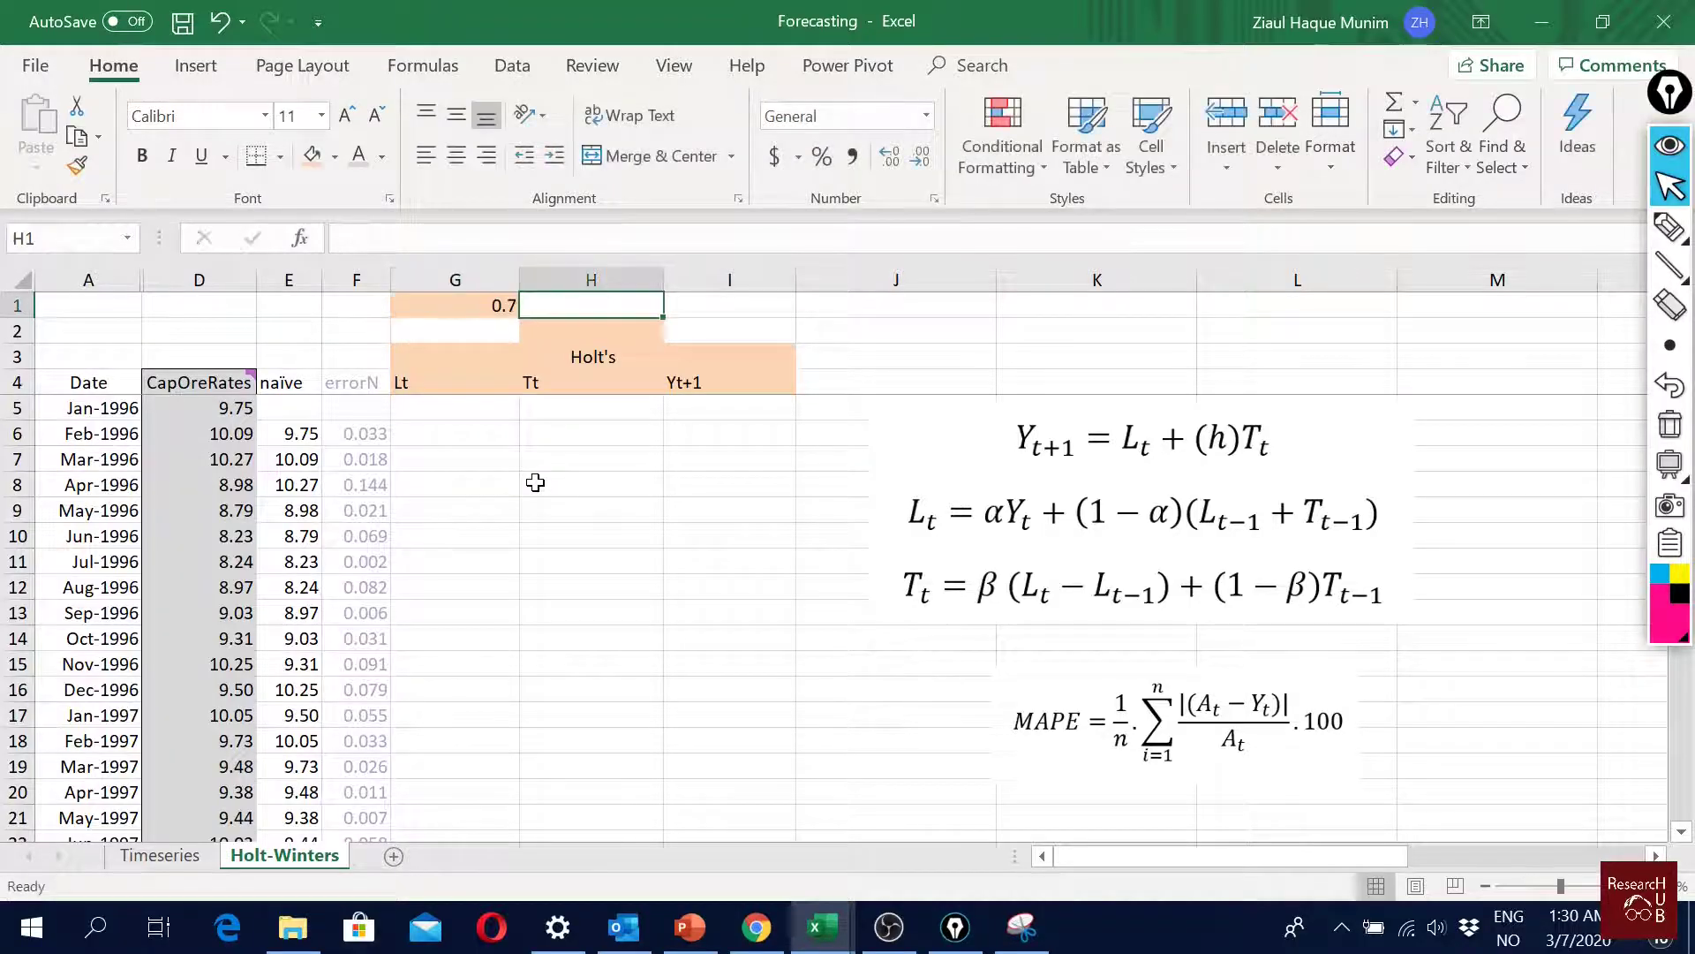
key("Down")
type(".")
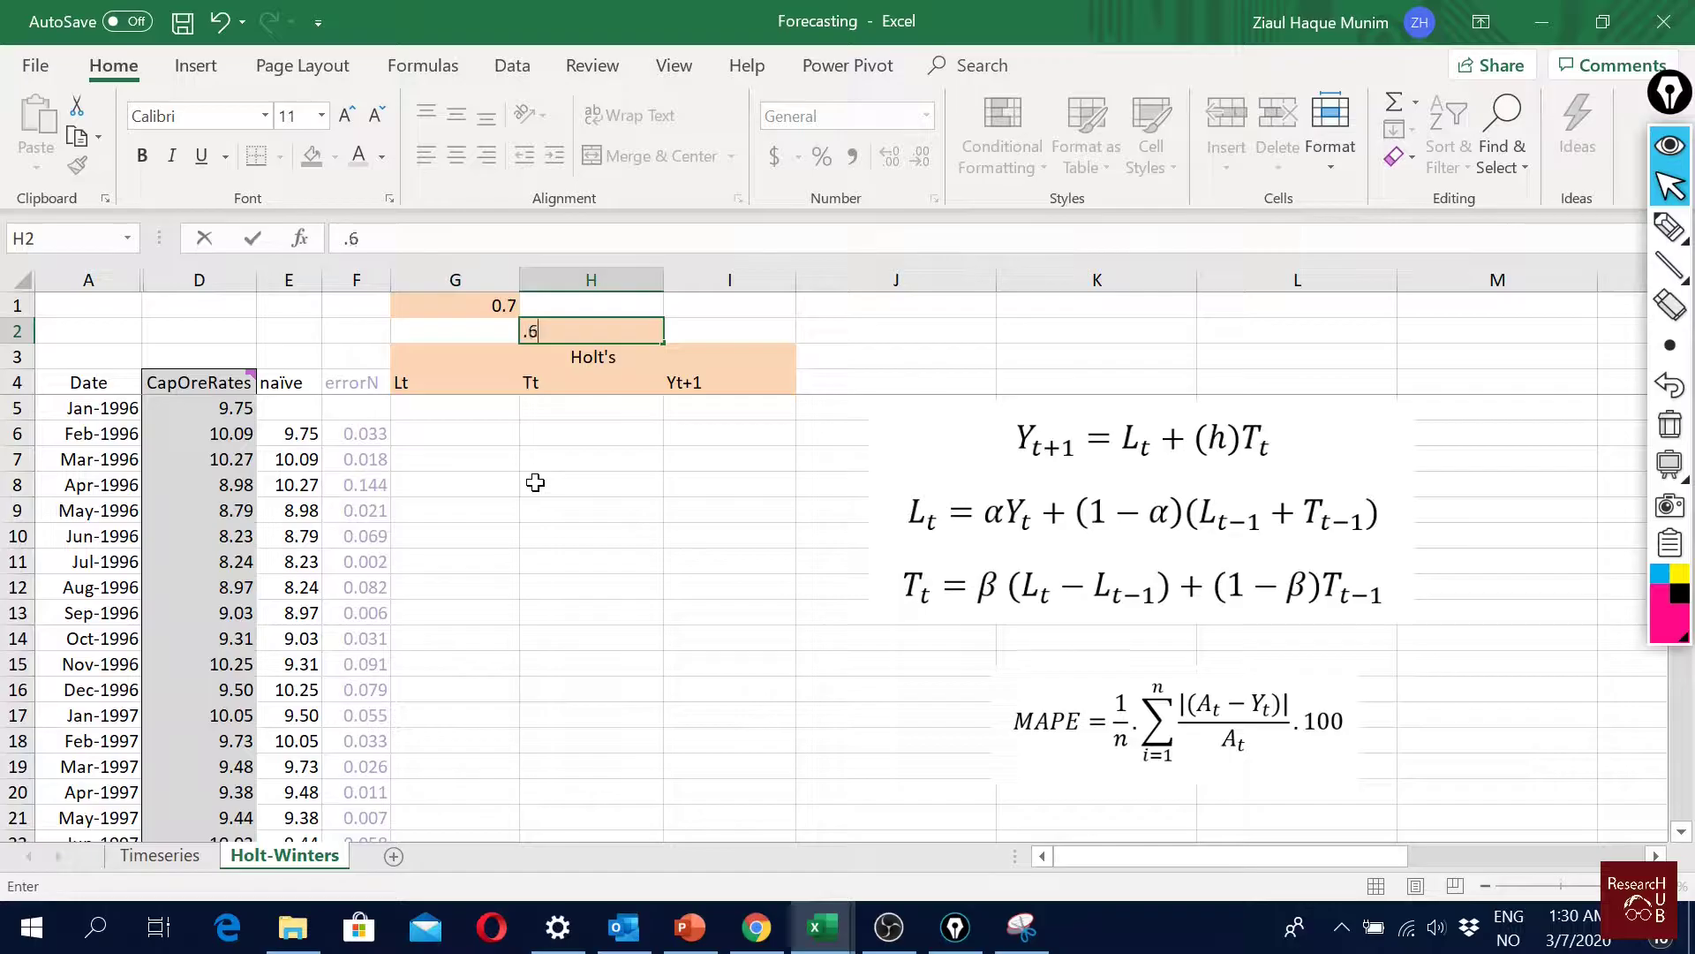
key("Return")
key("Down")
key("Down")
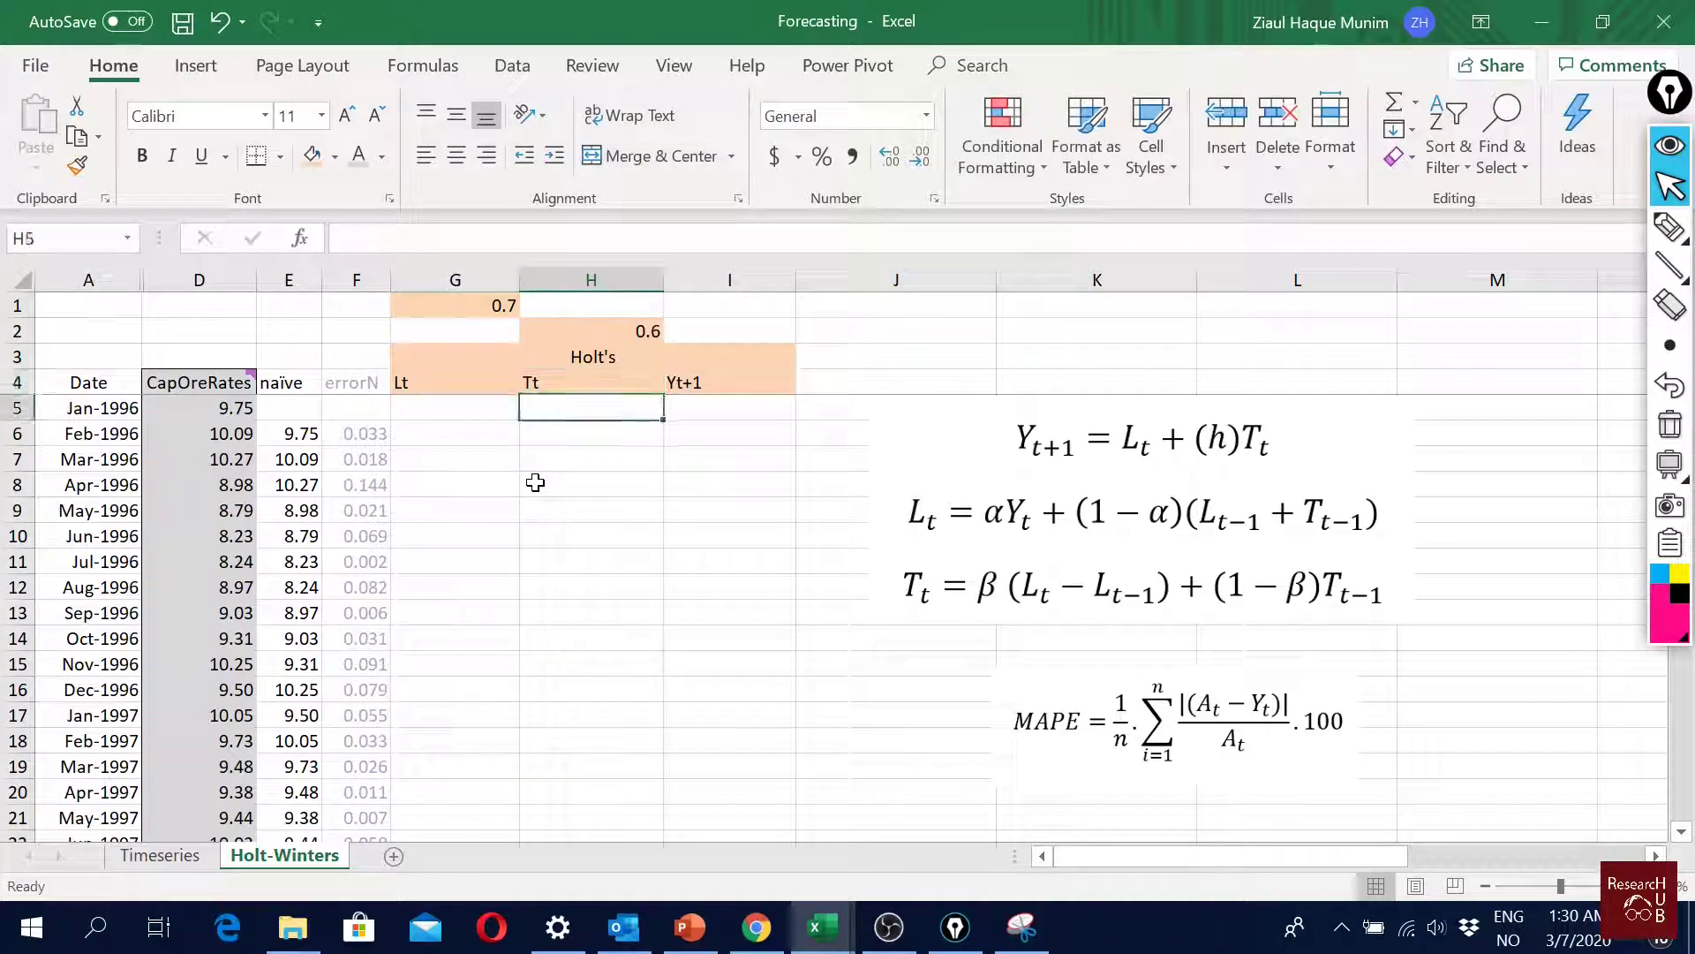
Step: Initialise the level for Feb-1996 by entering =D6 in cell G6 of the Lt column
key("Left")
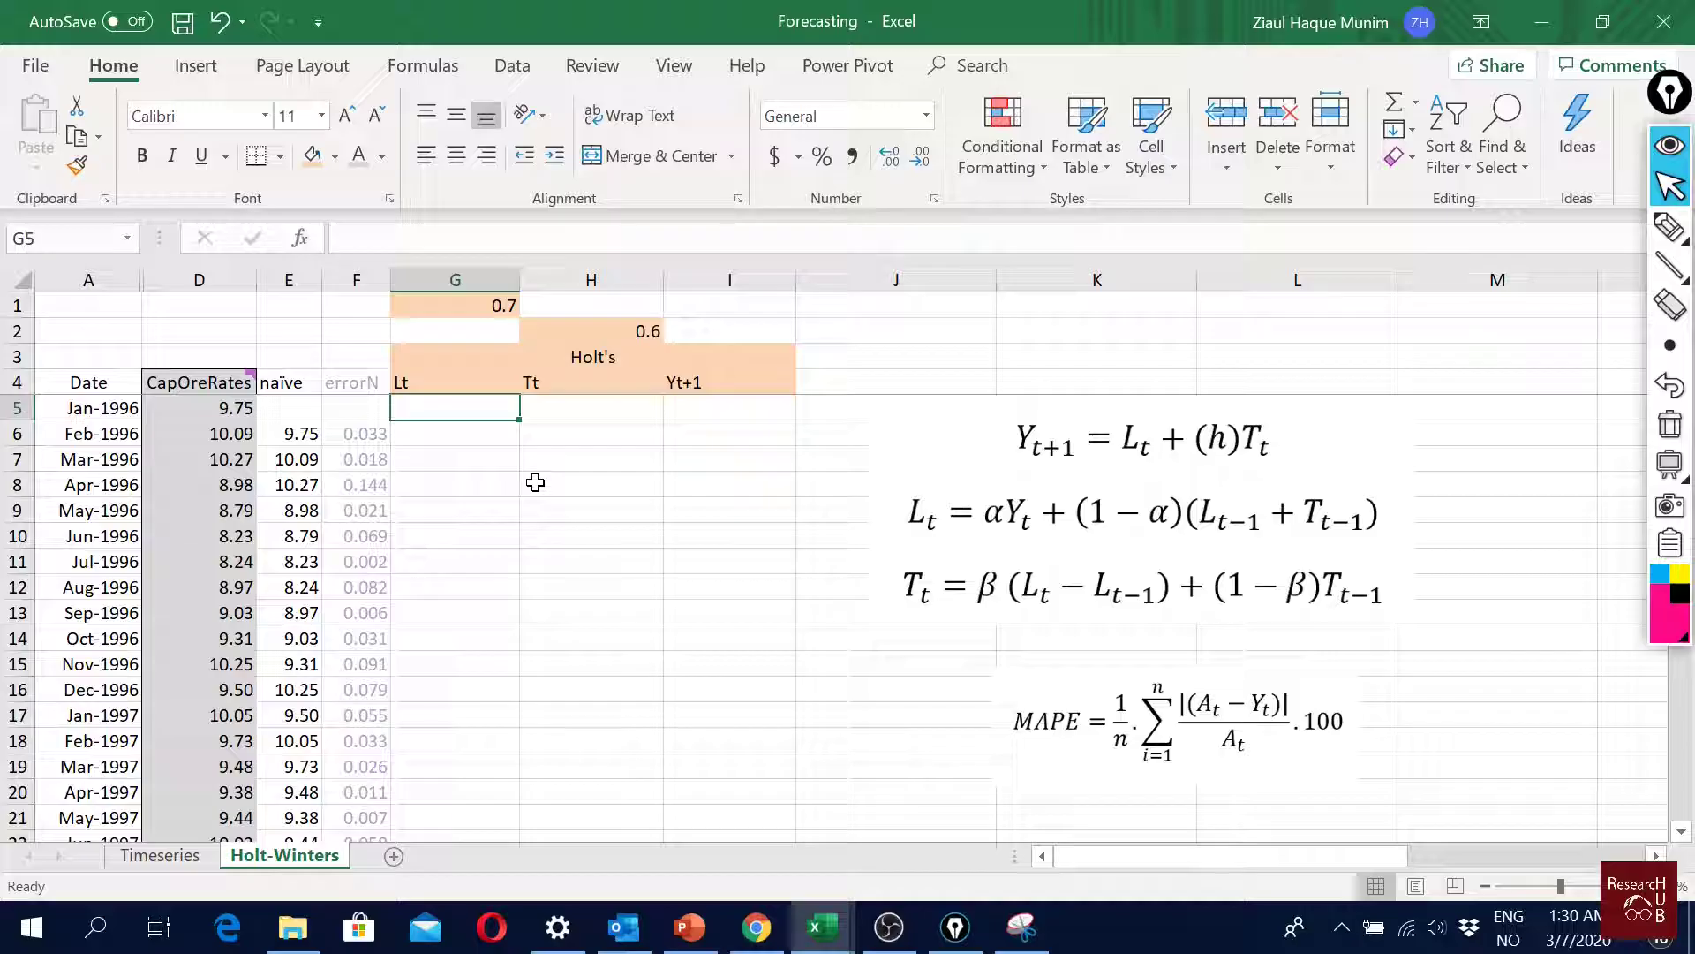
key("Down")
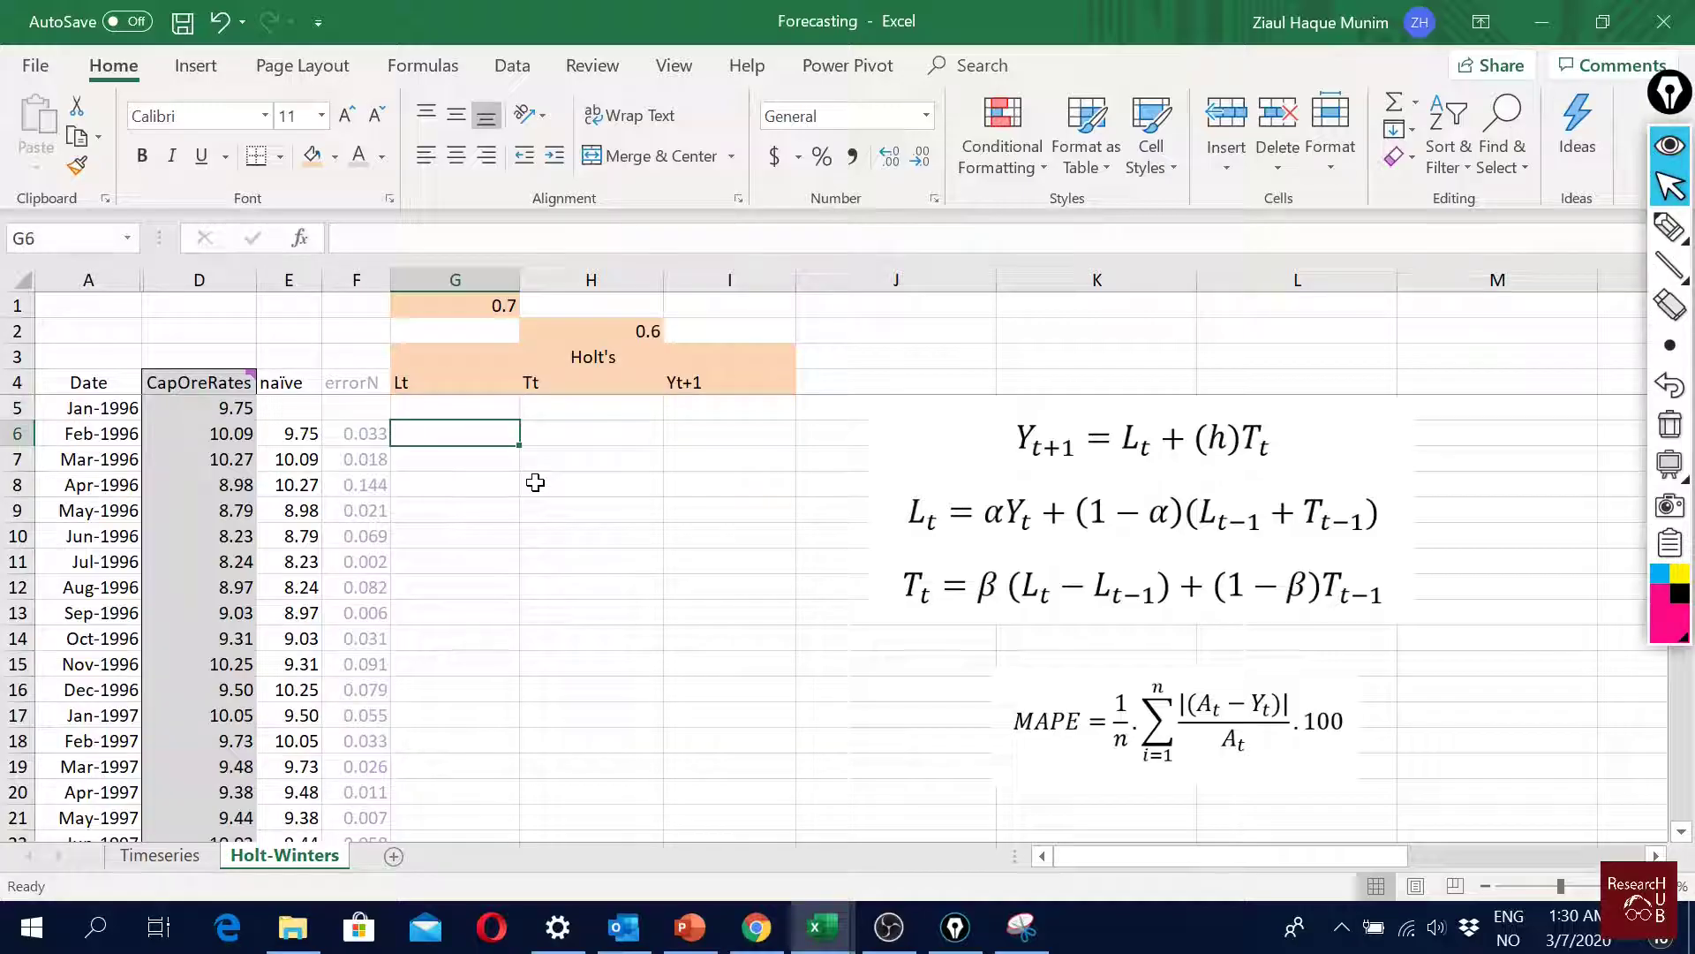
type("=")
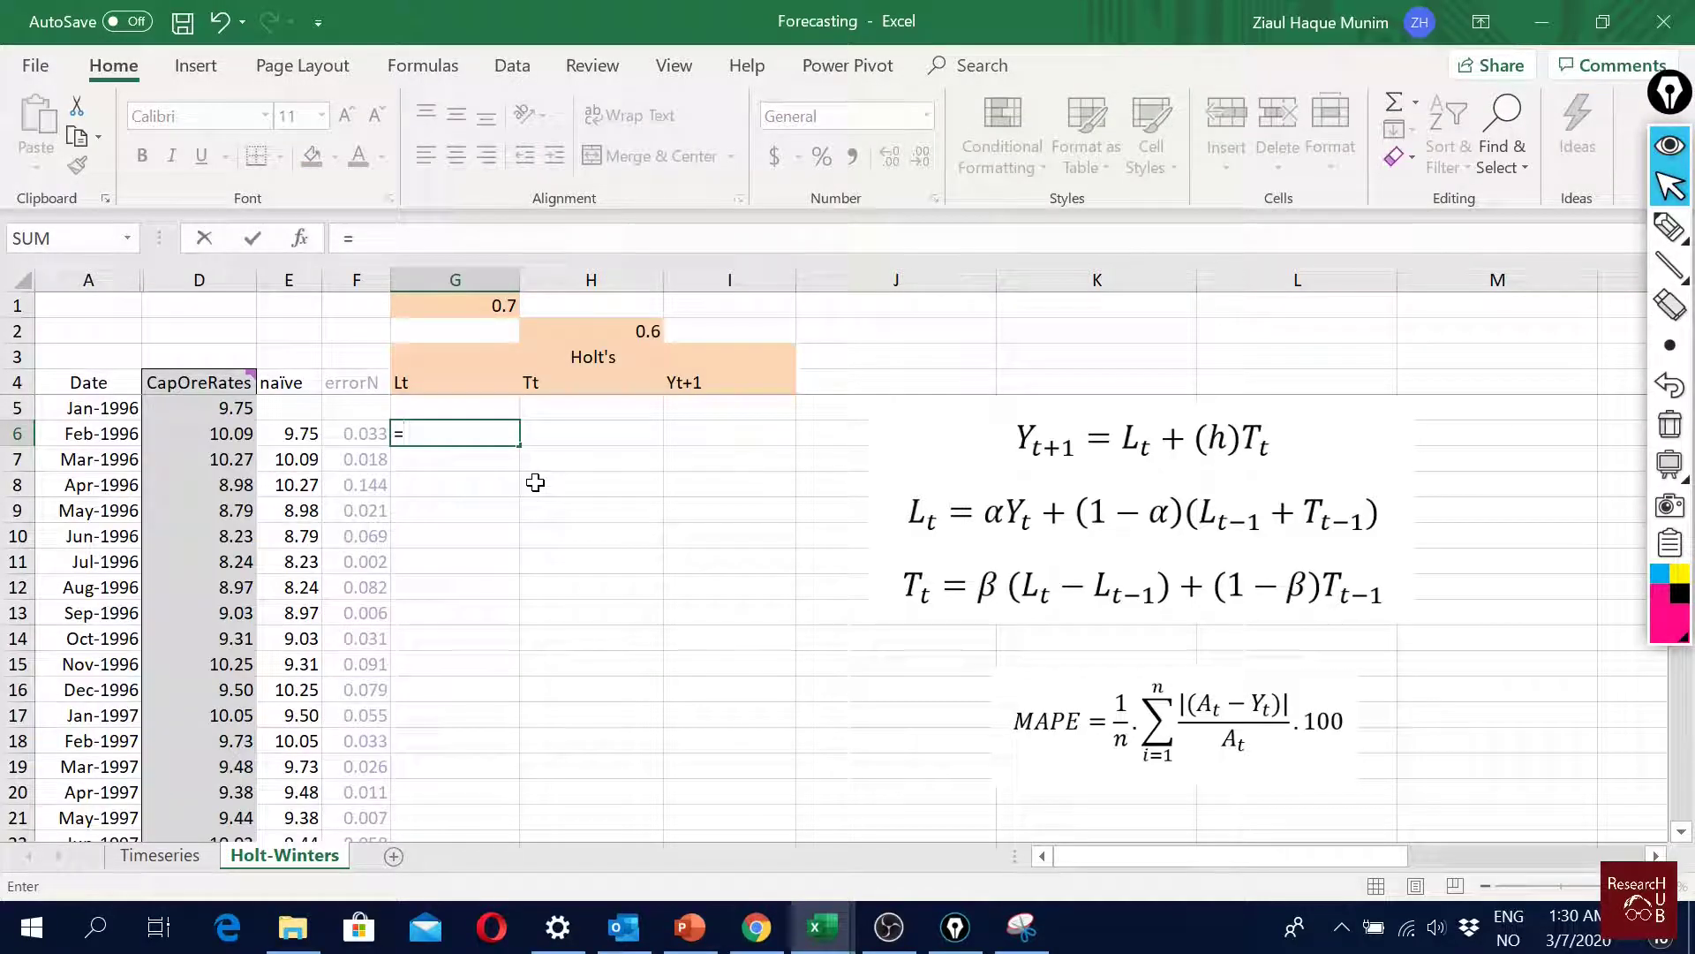
key("Left")
key("Left")
key("Left")
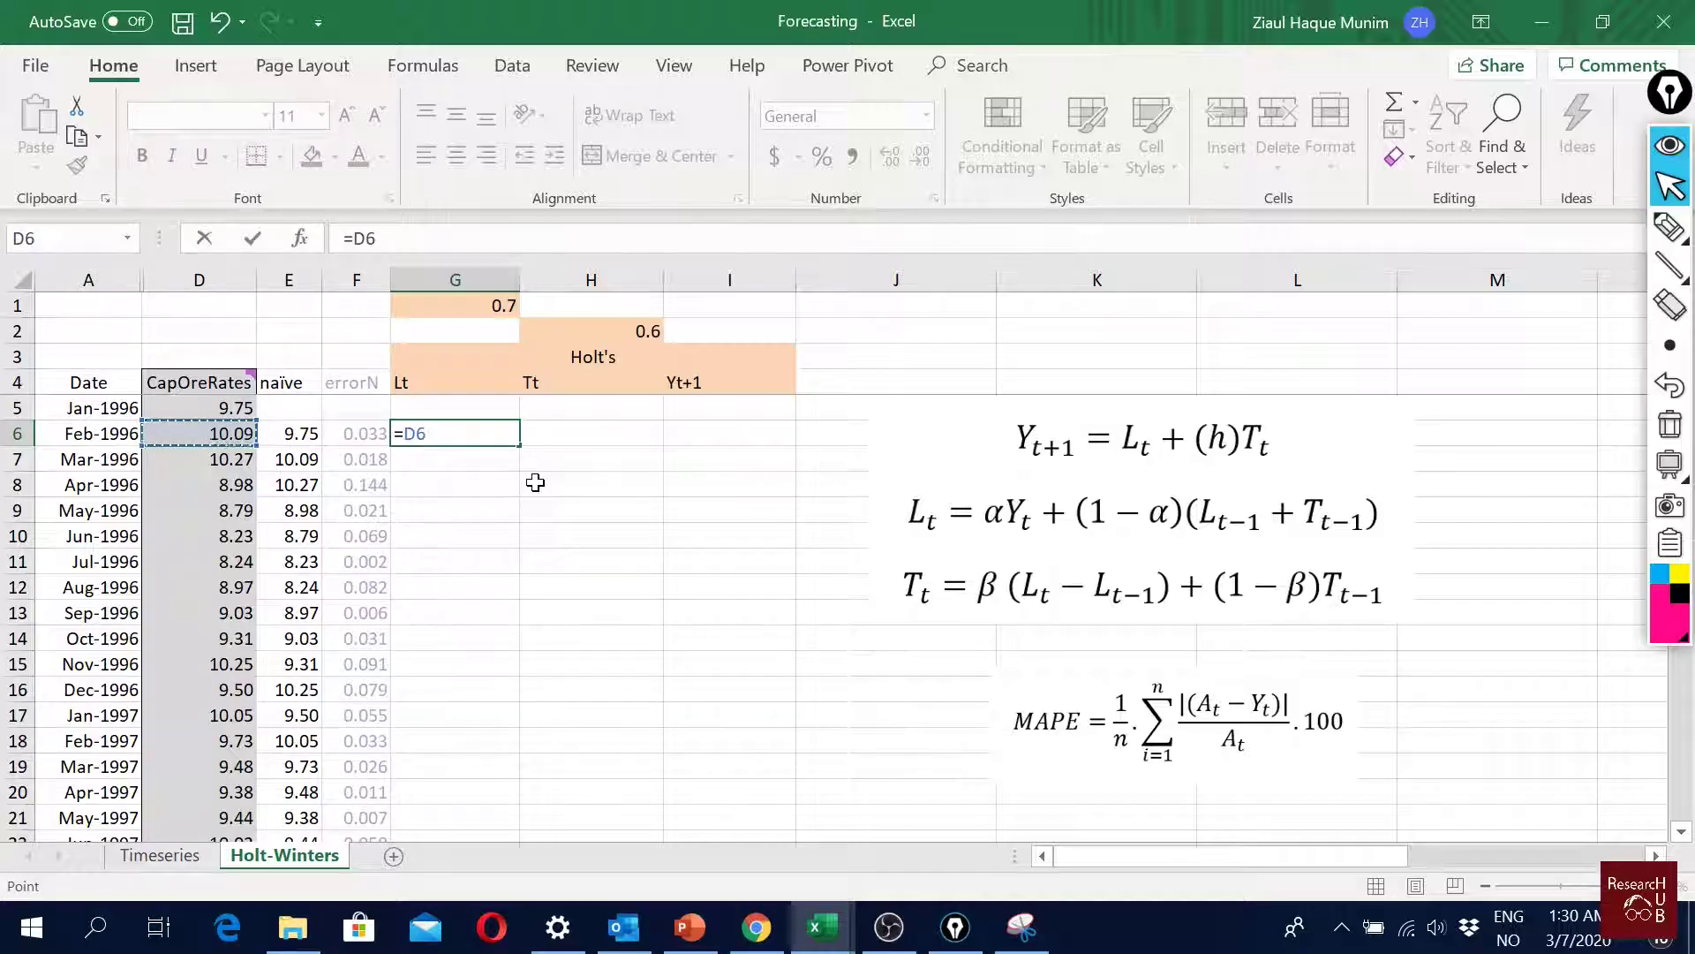
key("Return")
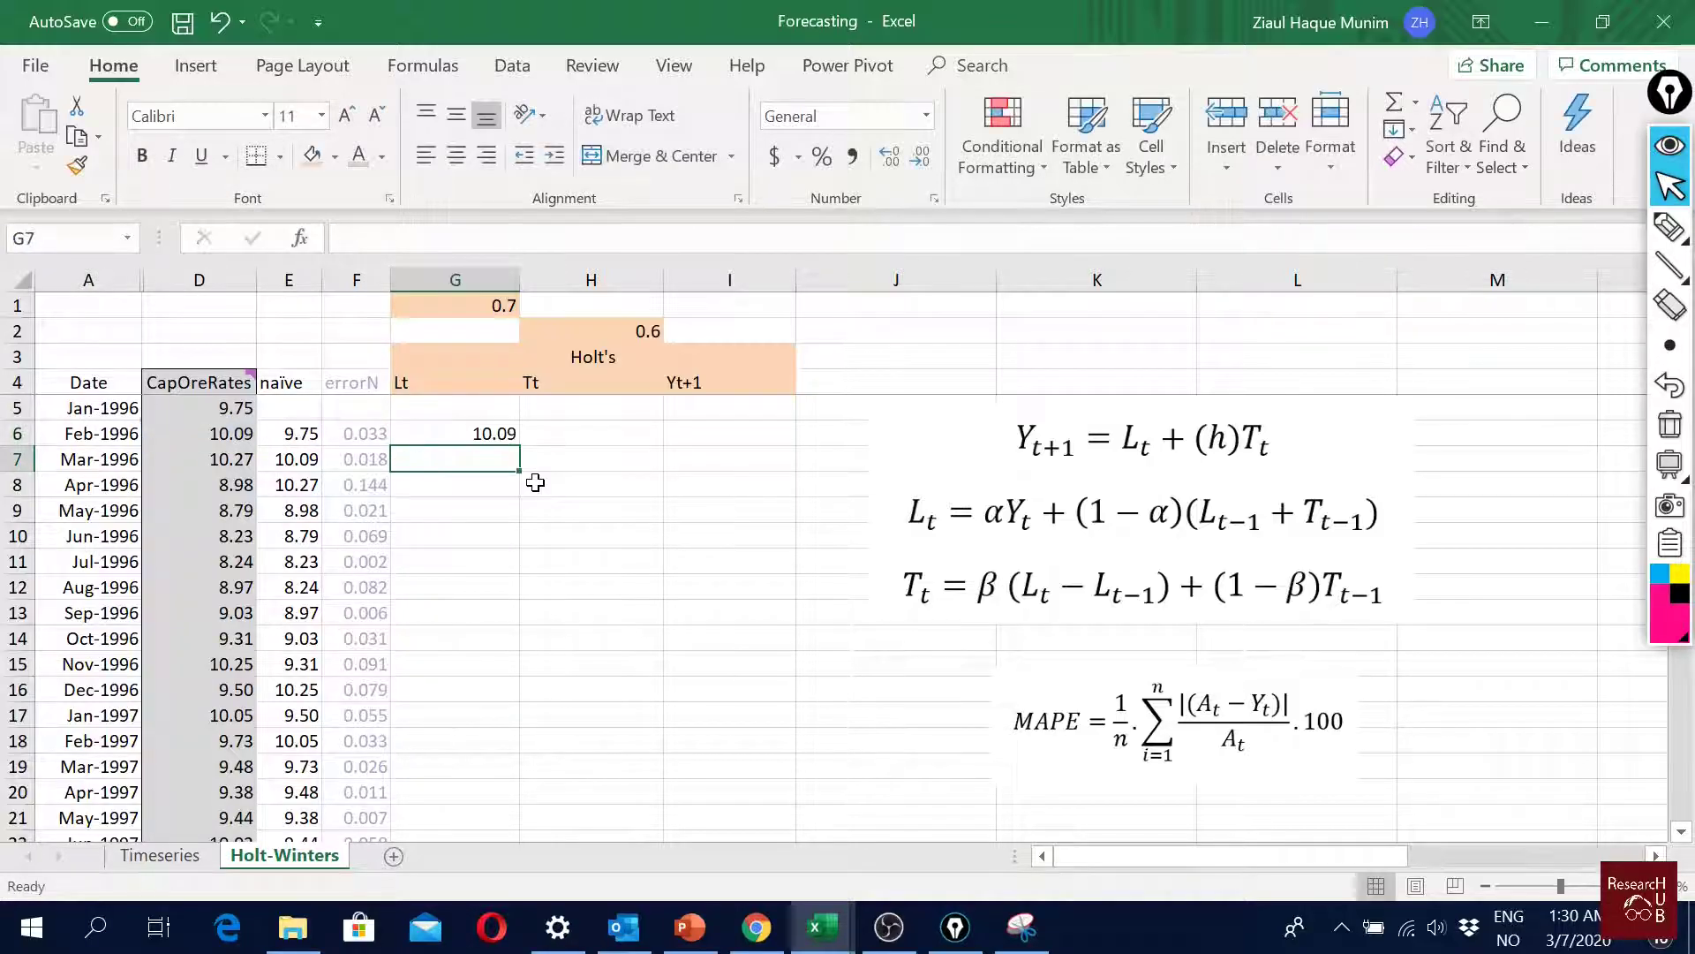
key("Up")
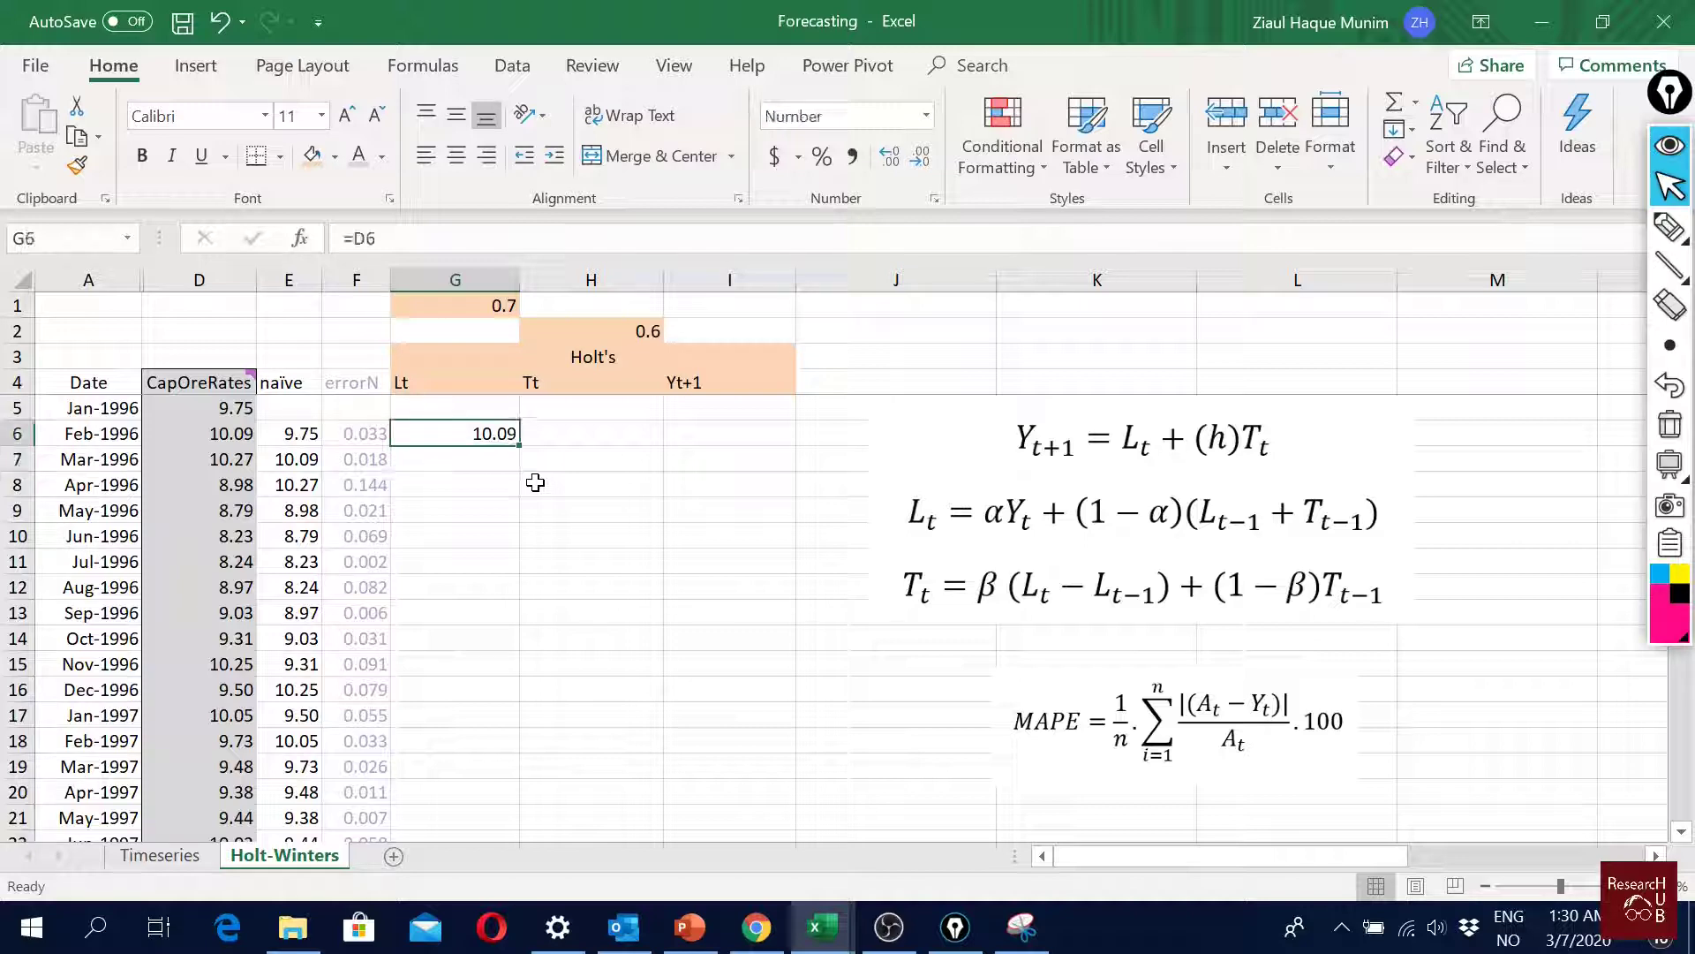
Step: Colour the initial level value in cell G6 red
left_click(614, 439)
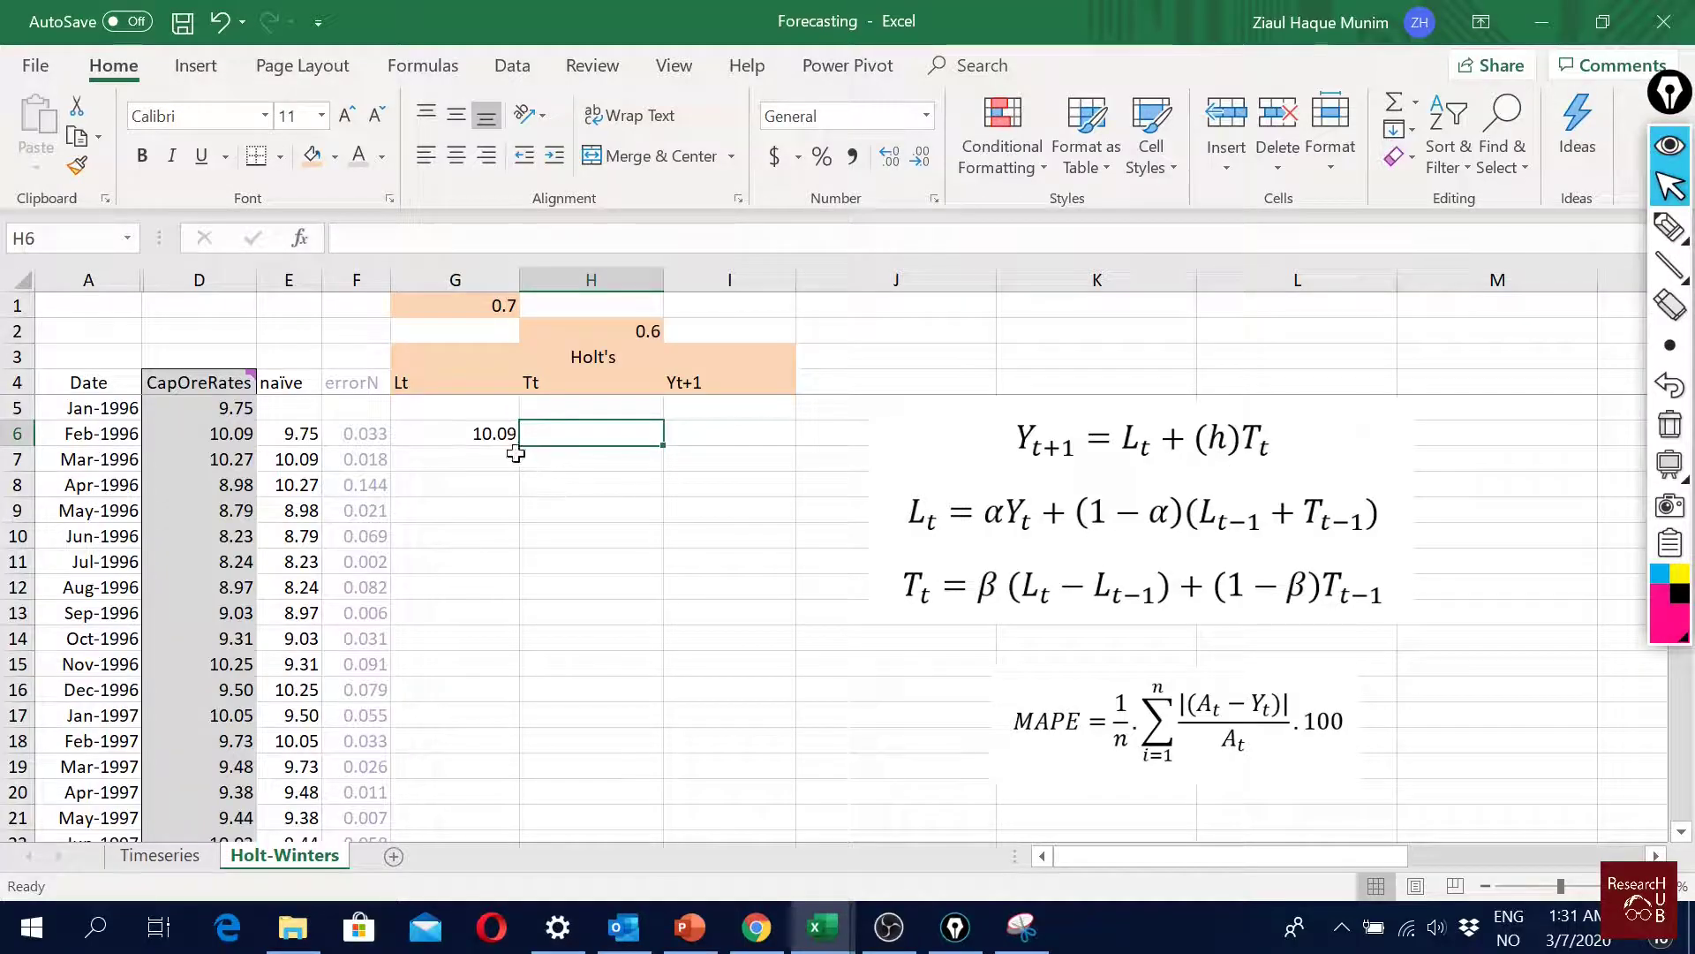
left_click(472, 433)
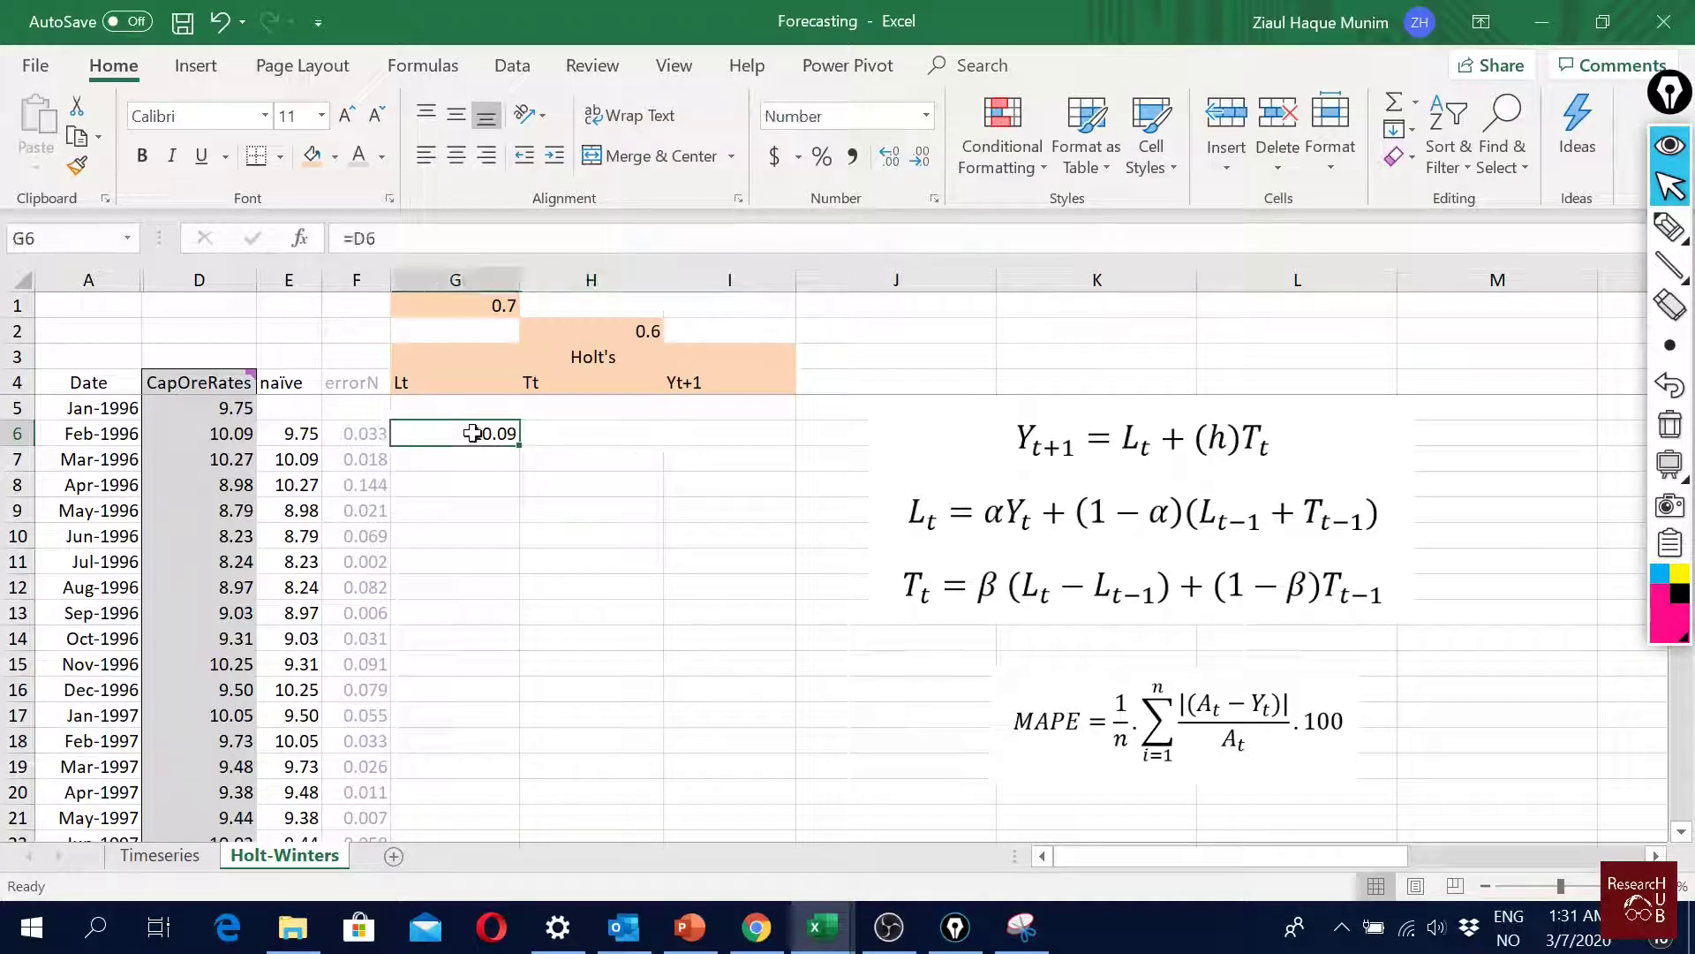
left_click(381, 156)
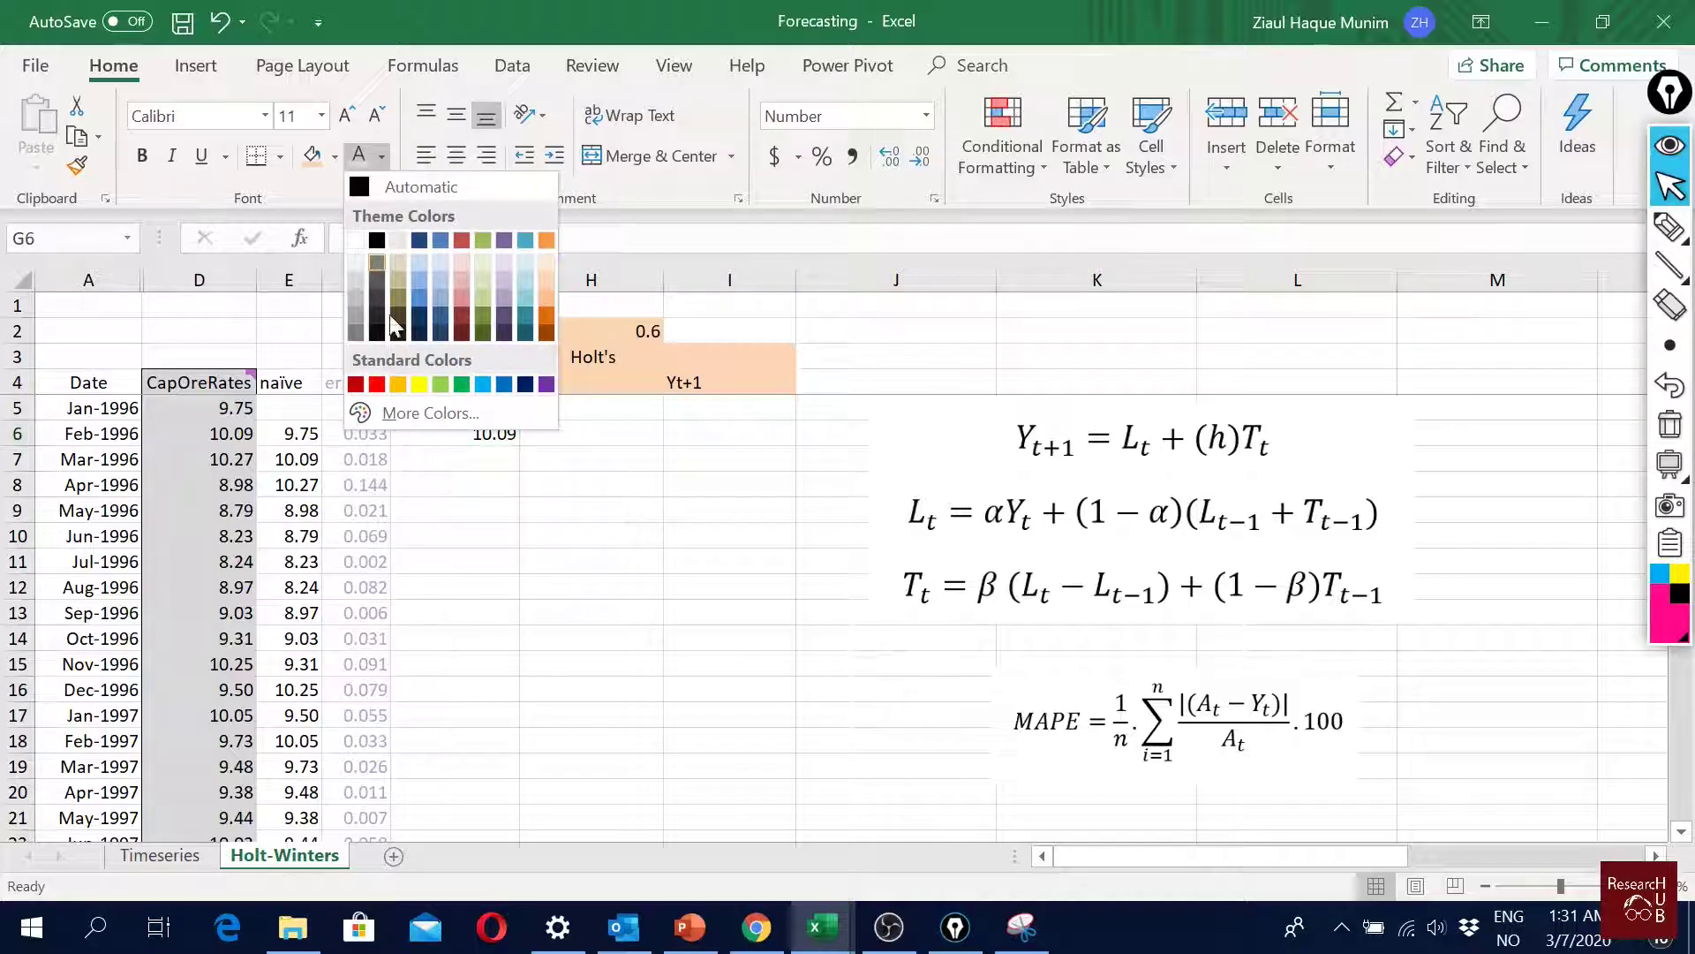
left_click(377, 384)
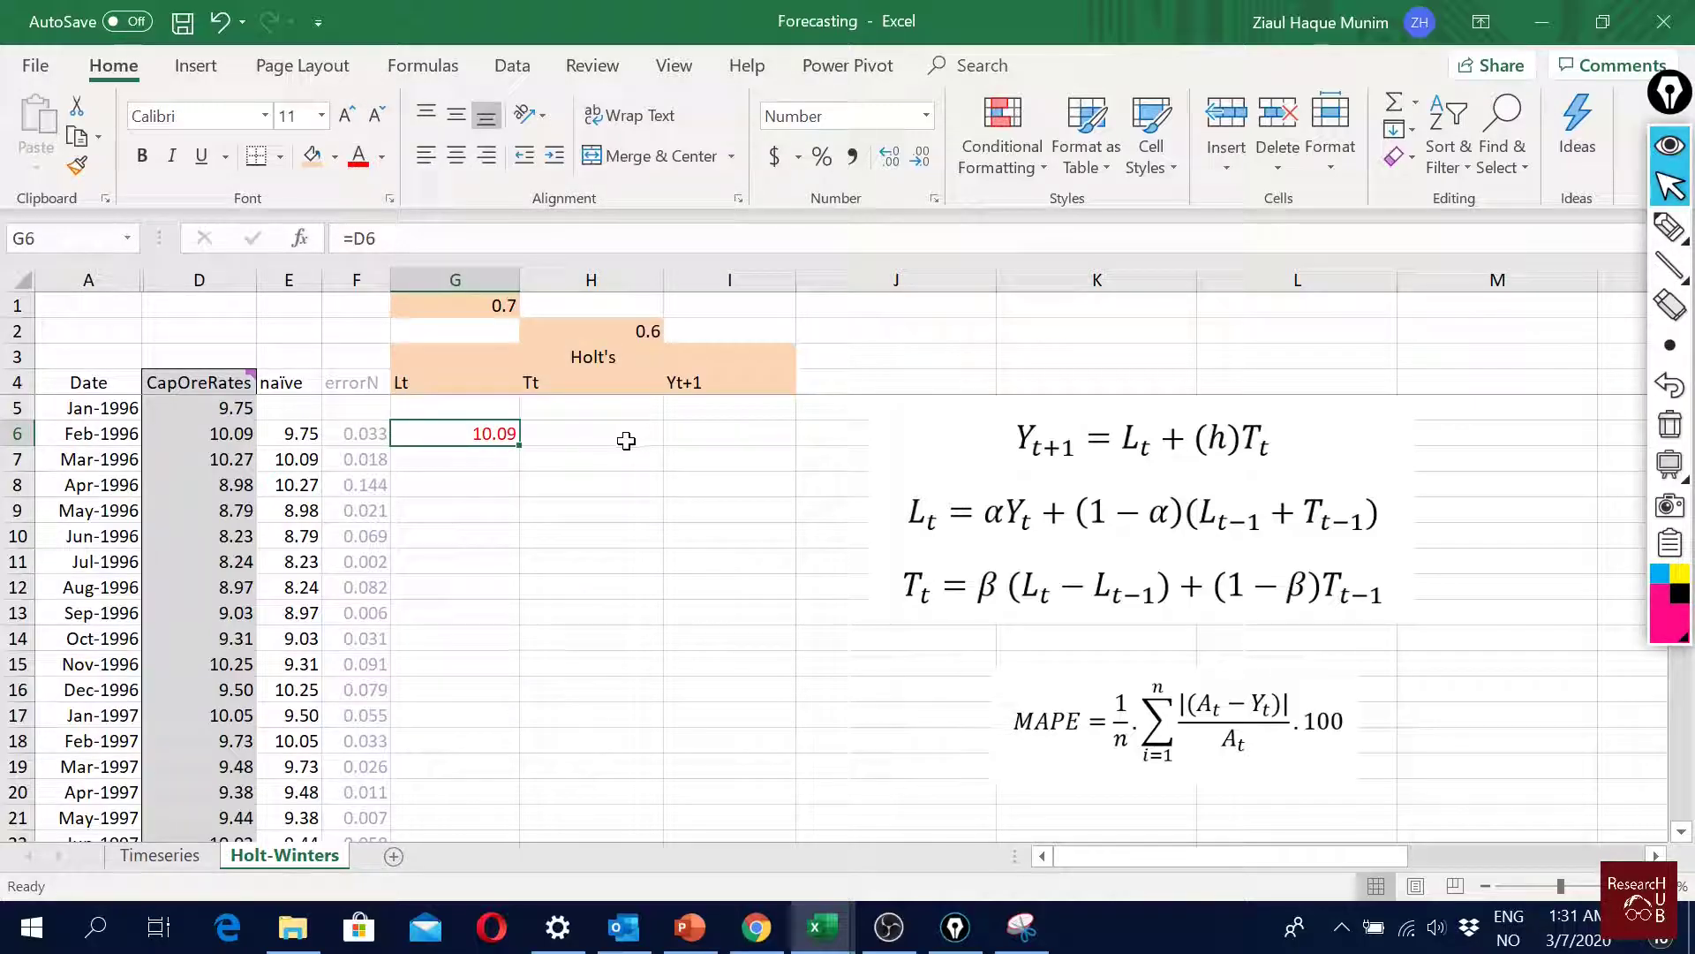
Step: Initialise the trend for Feb-1996 by entering =D6-D5 in cell H6 of the Tt column
left_click(626, 441)
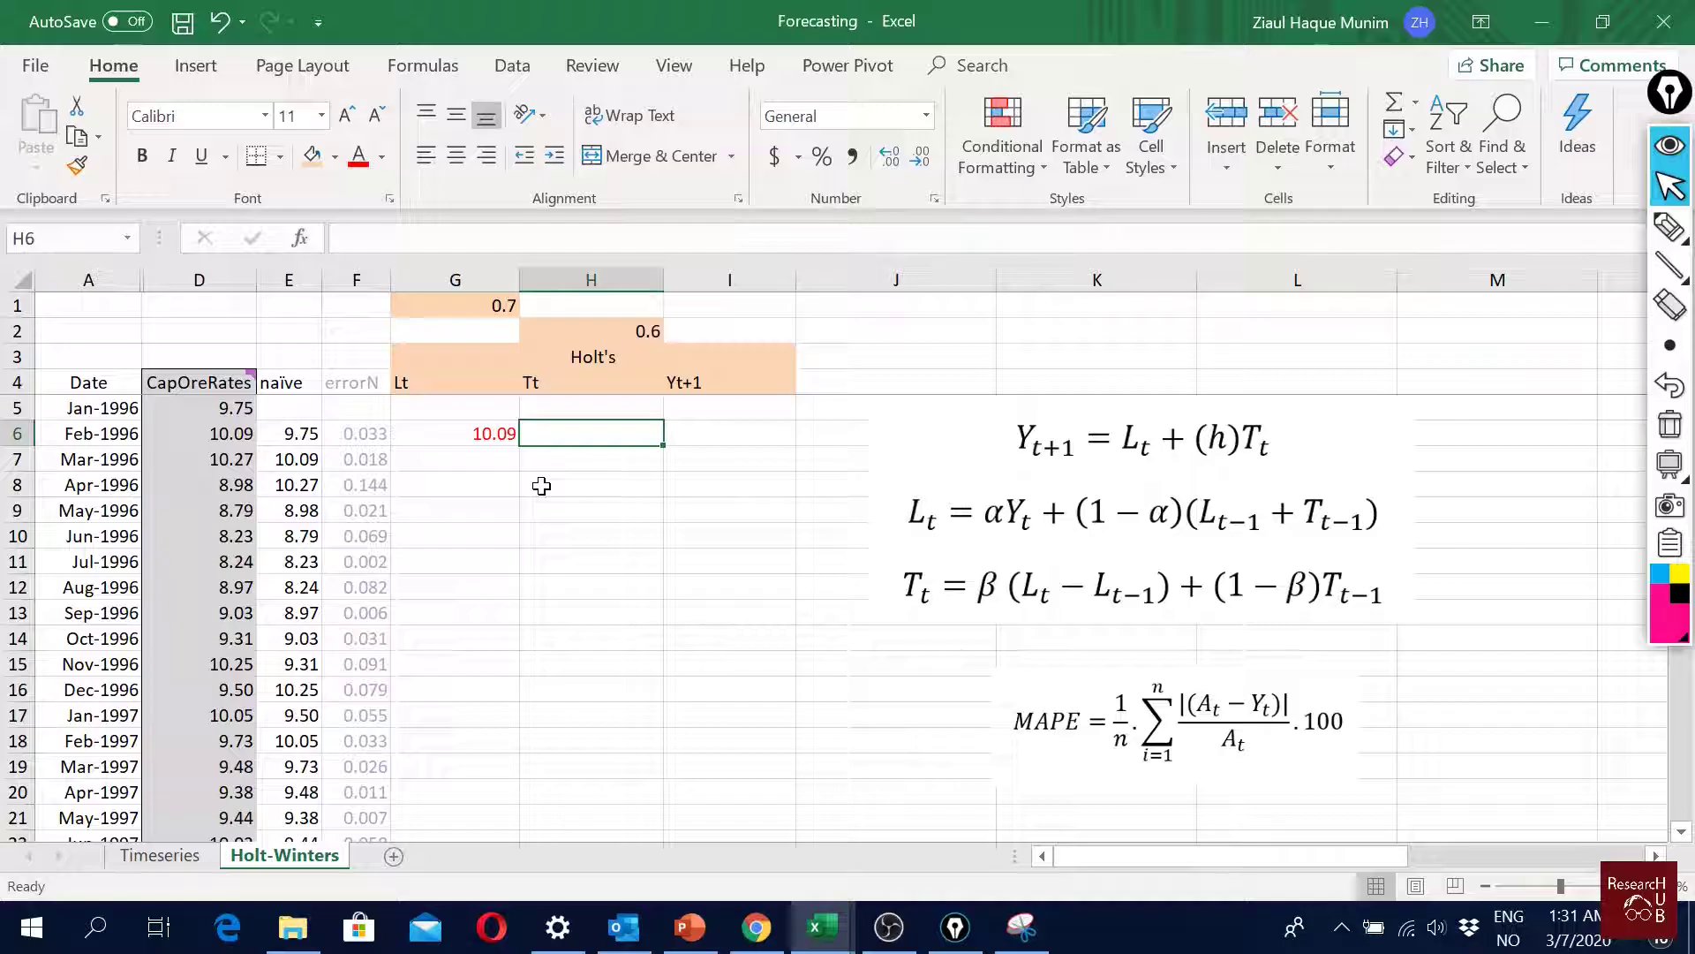
type("=")
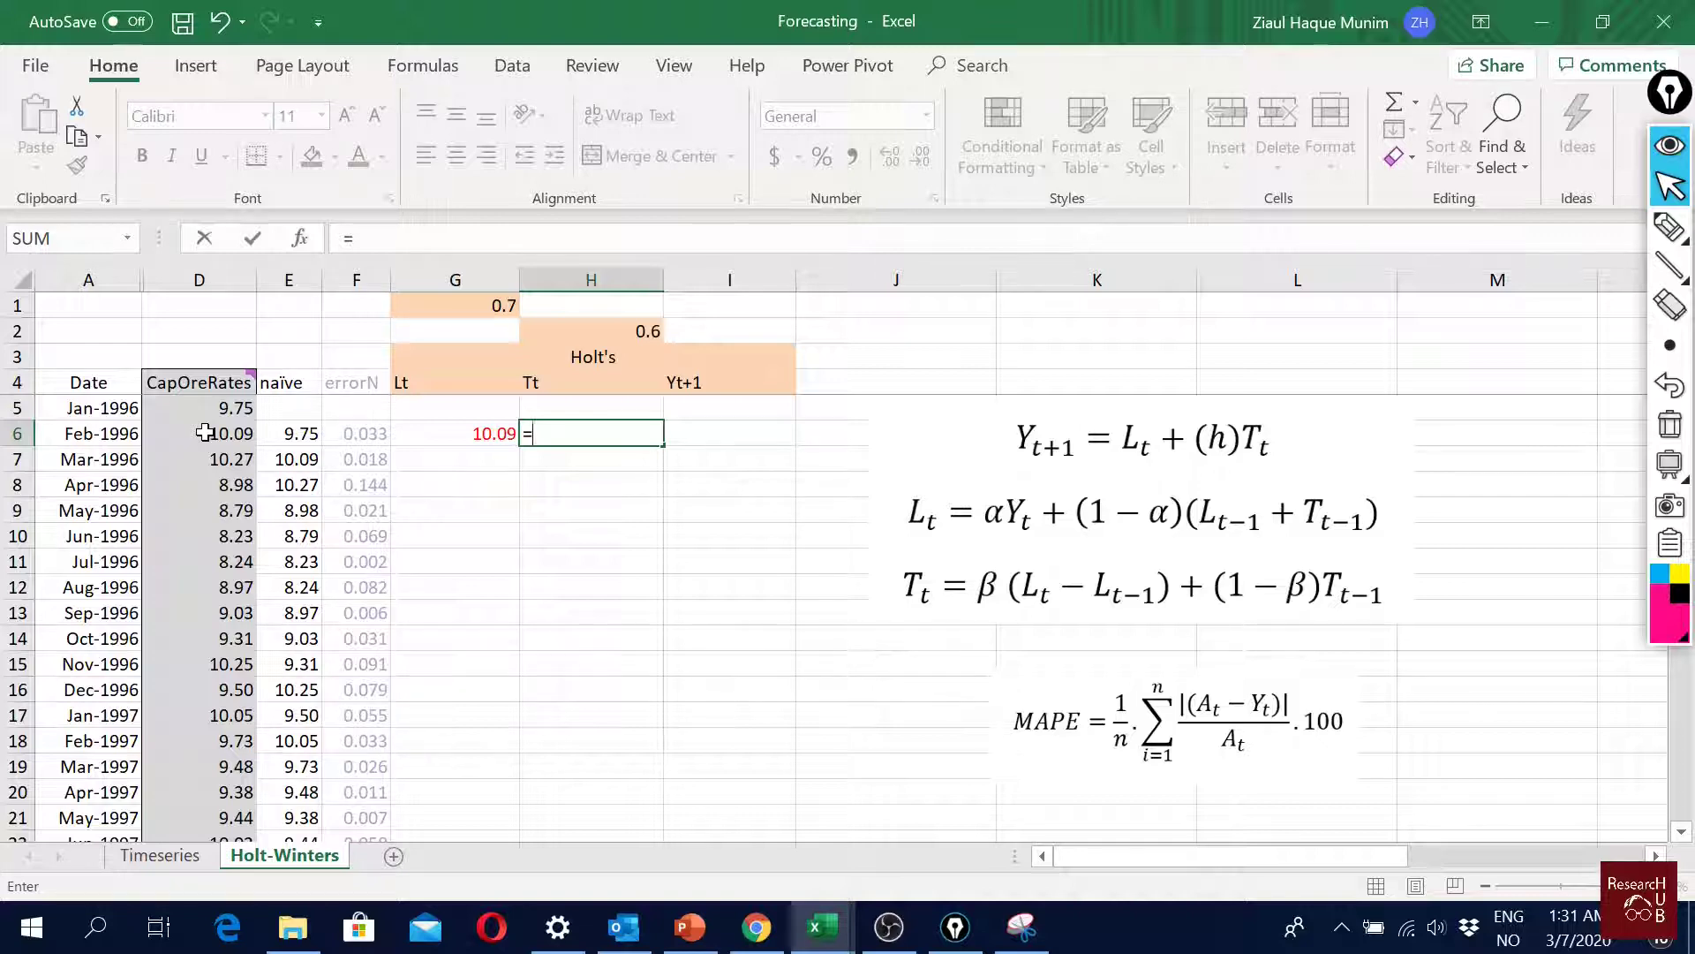
left_click(212, 431)
type("-")
left_click(217, 407)
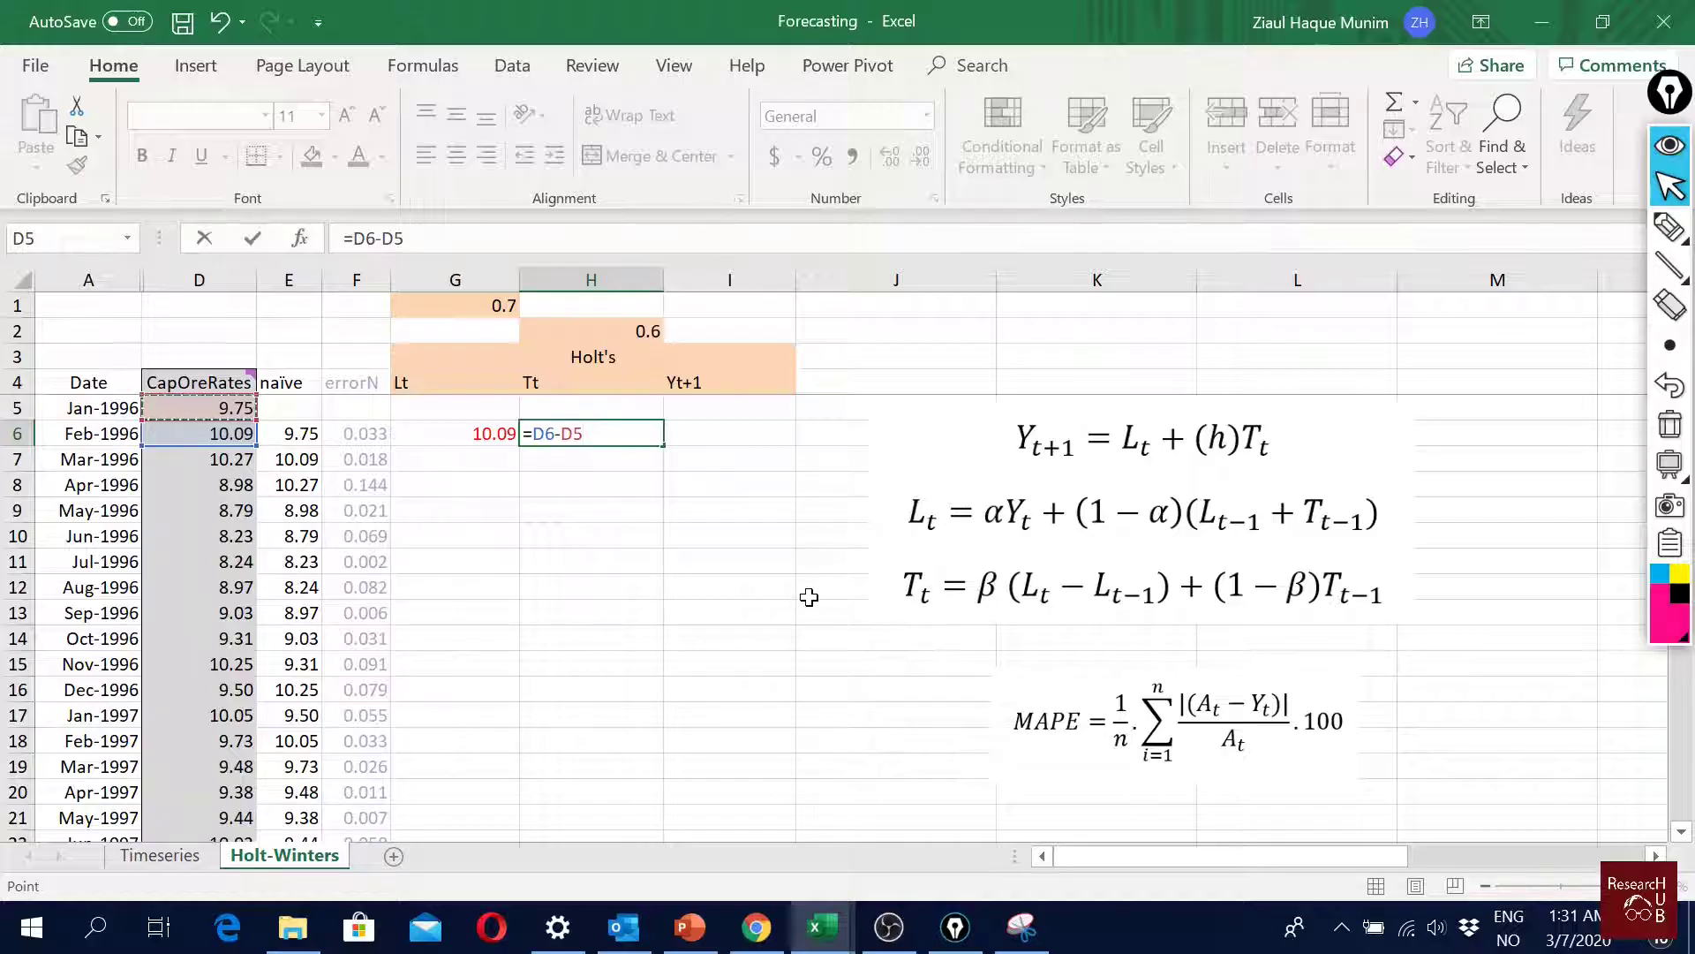
key("Return")
Step: Narrow column H and colour the initial trend value in cell H6 red
left_click(635, 434)
left_click_drag(663, 291, 621, 287)
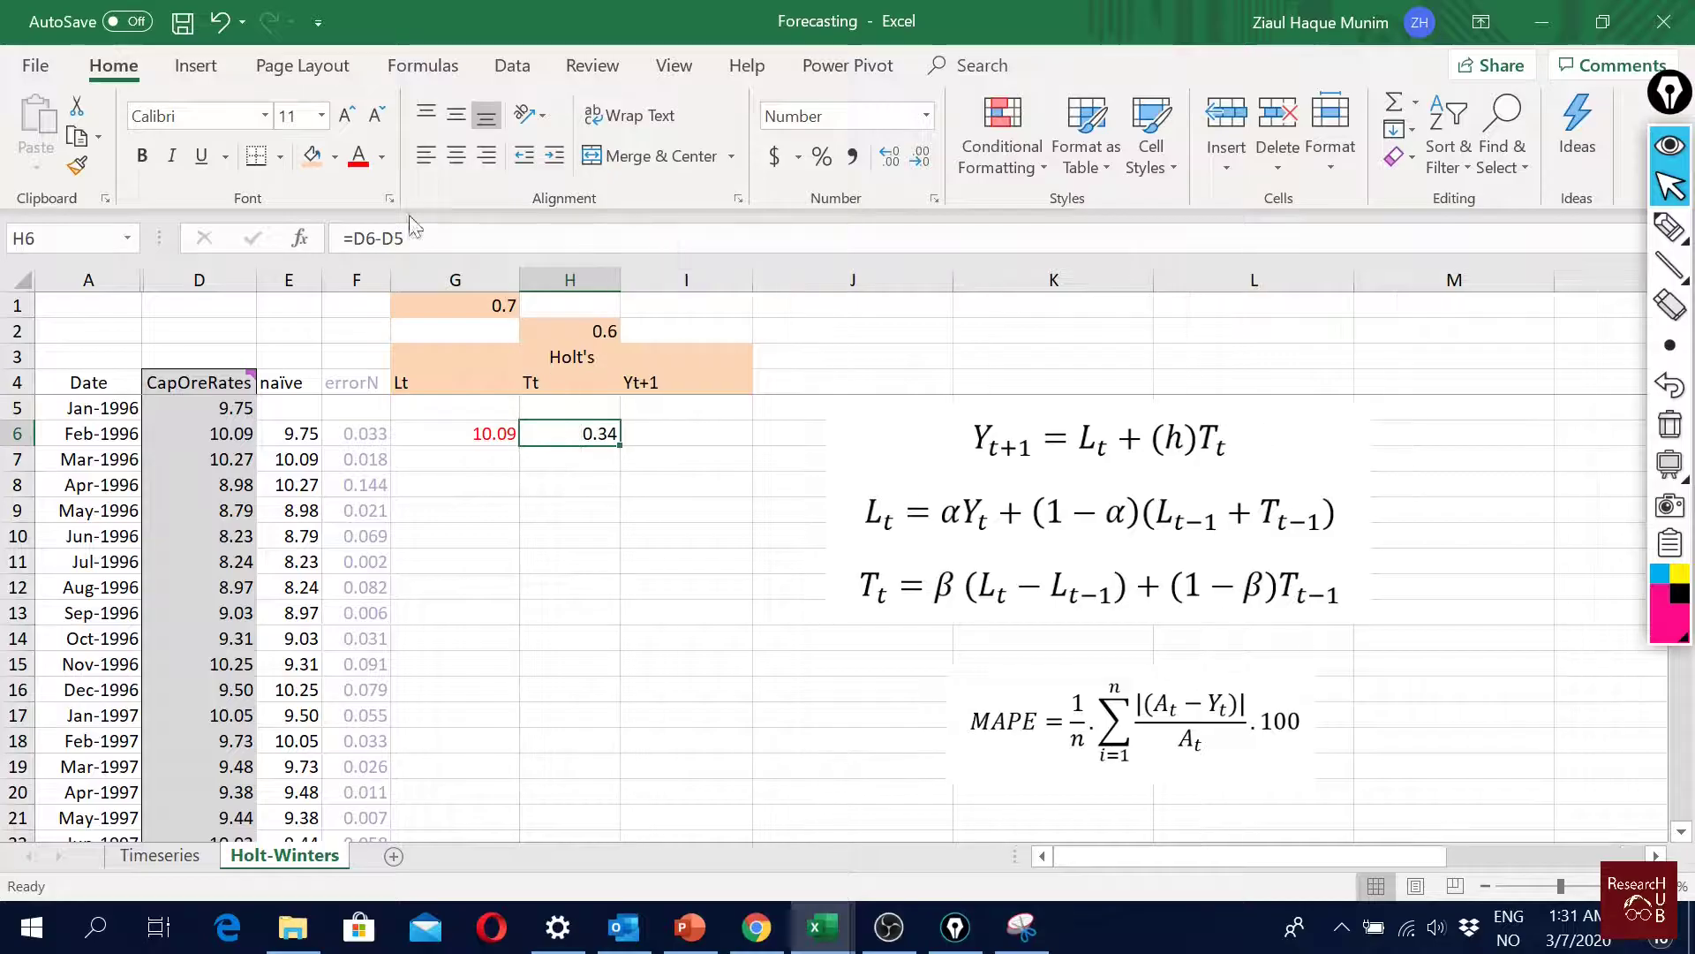
left_click(358, 159)
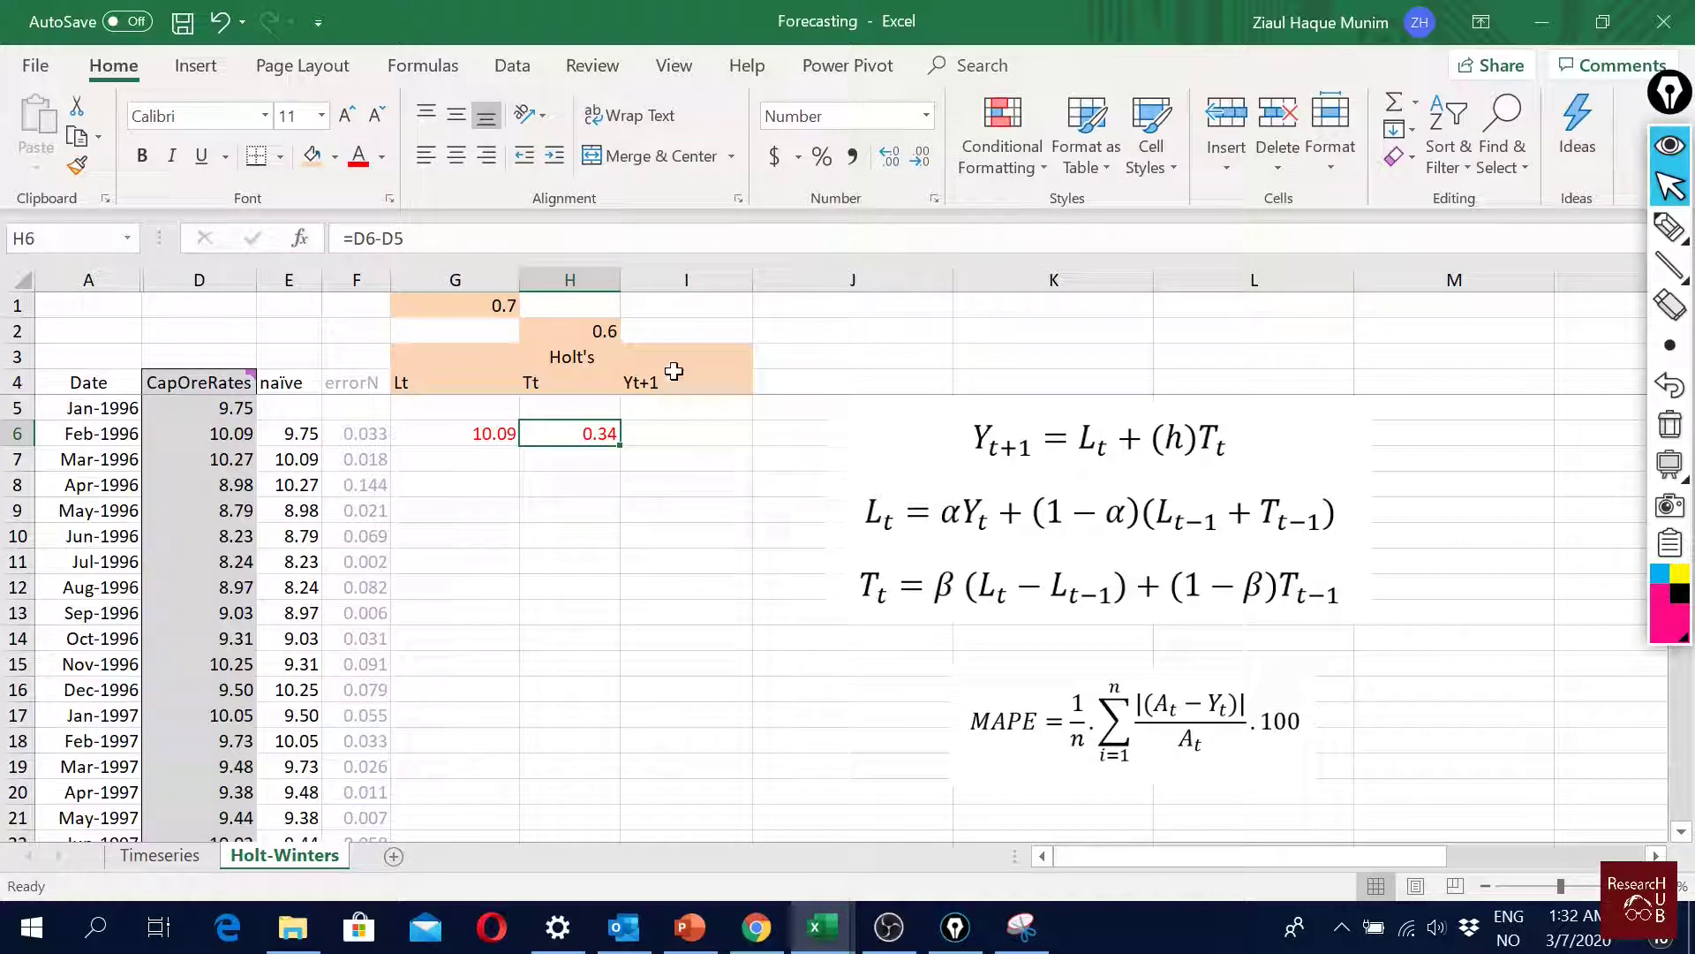
Step: Enter the Mar-1996 forecast formula =G6+H6 in cell I7 of the Yt+1 column
left_click(682, 457)
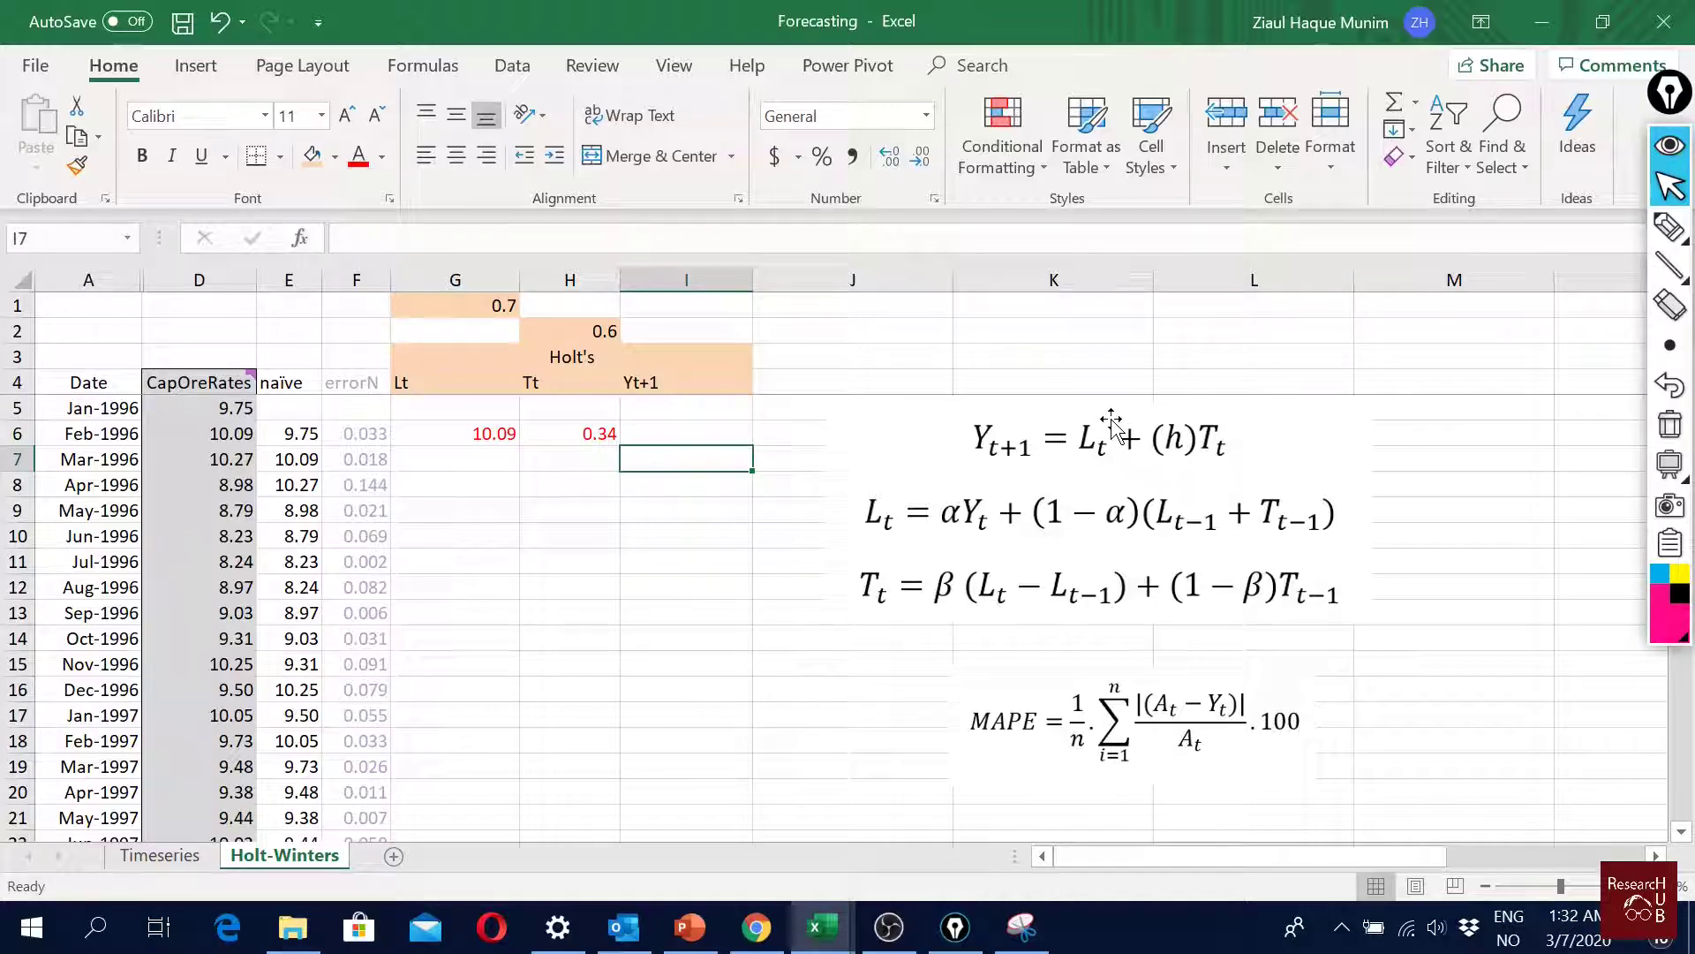
type("=")
key("Up")
key("Left")
key("Left")
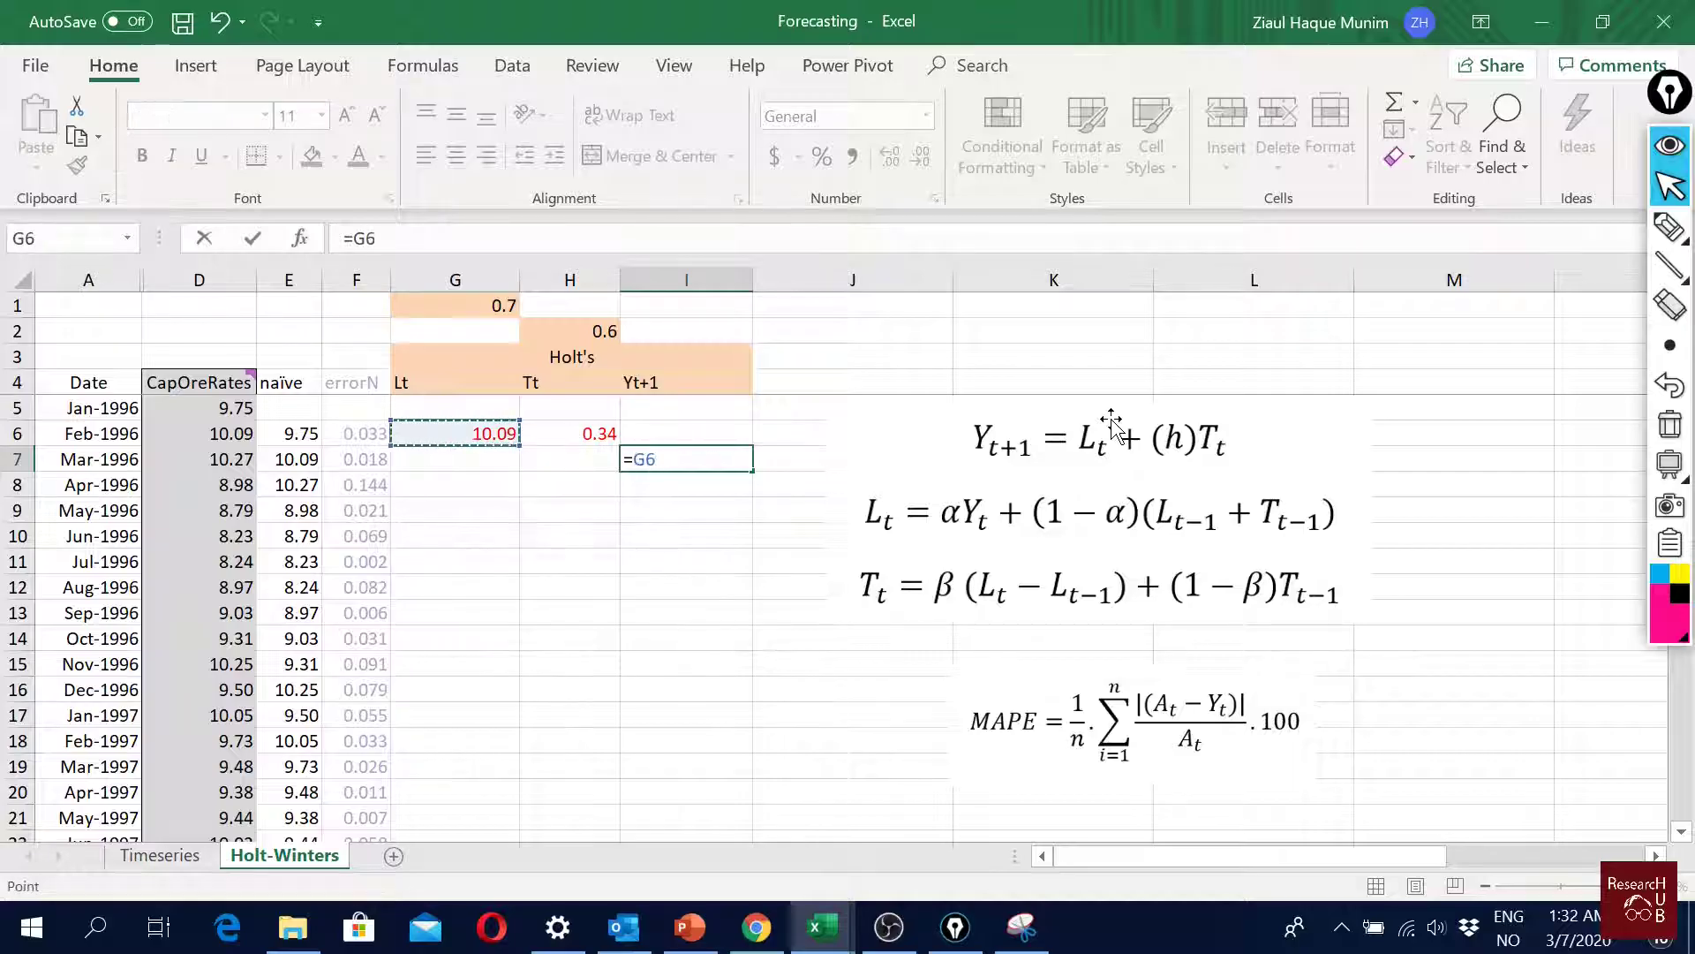
type("?")
key("BackSpace")
type("+")
key("Up")
key("Left")
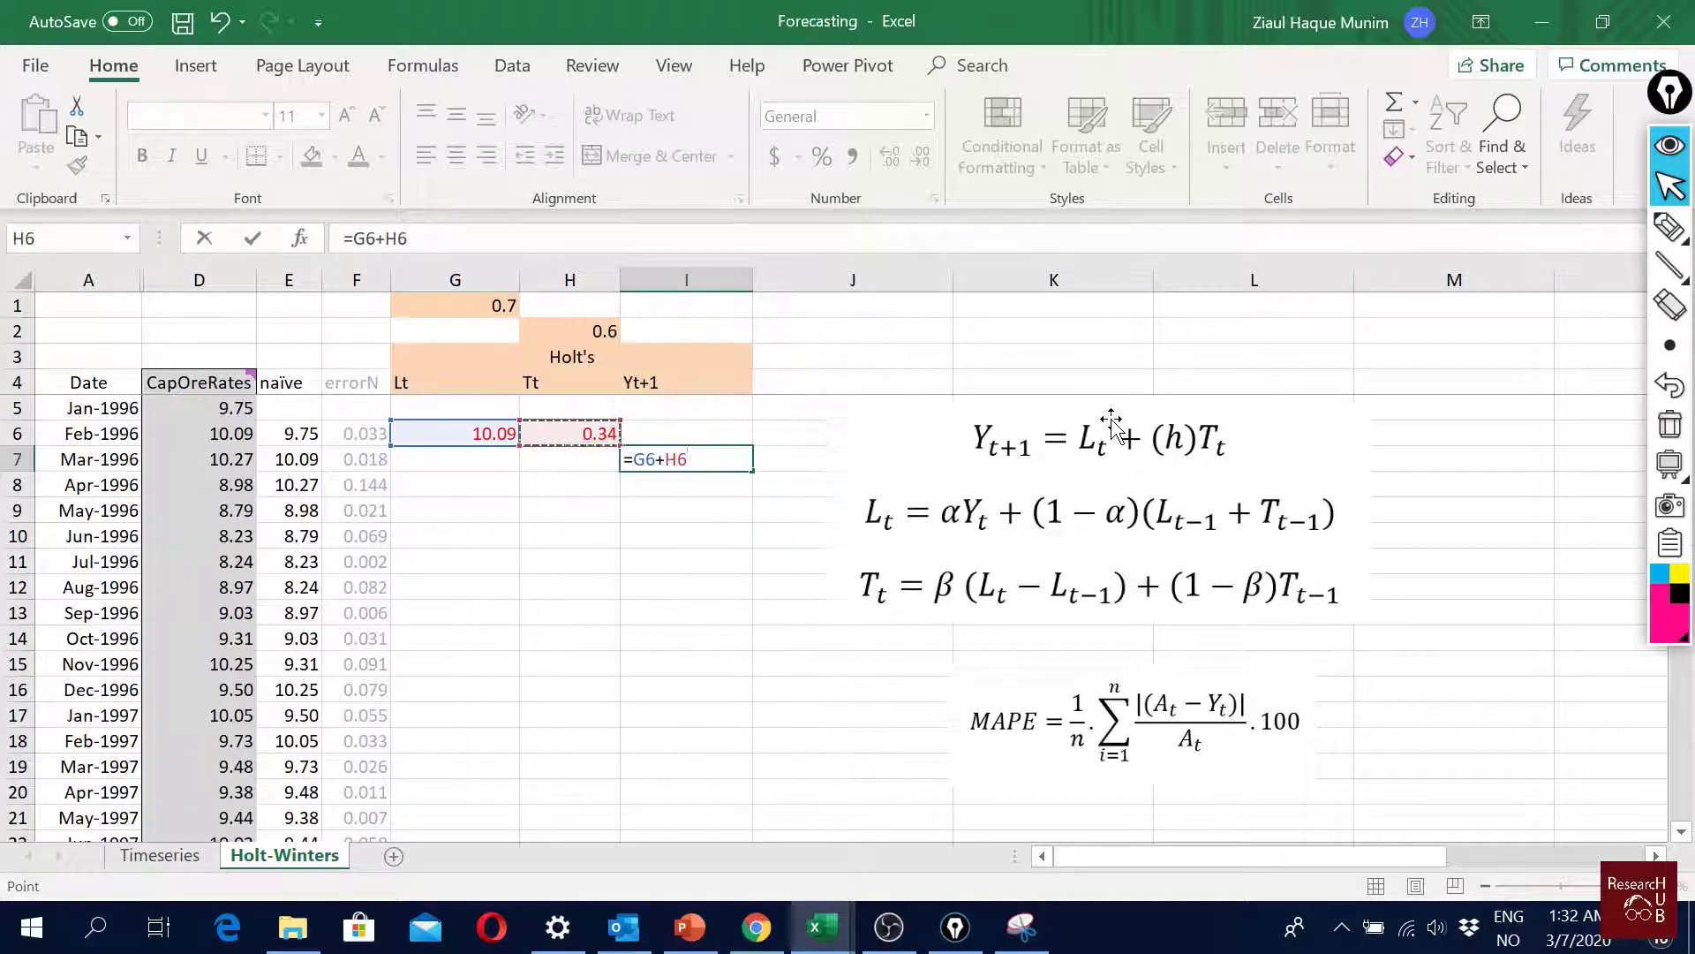
key("Return")
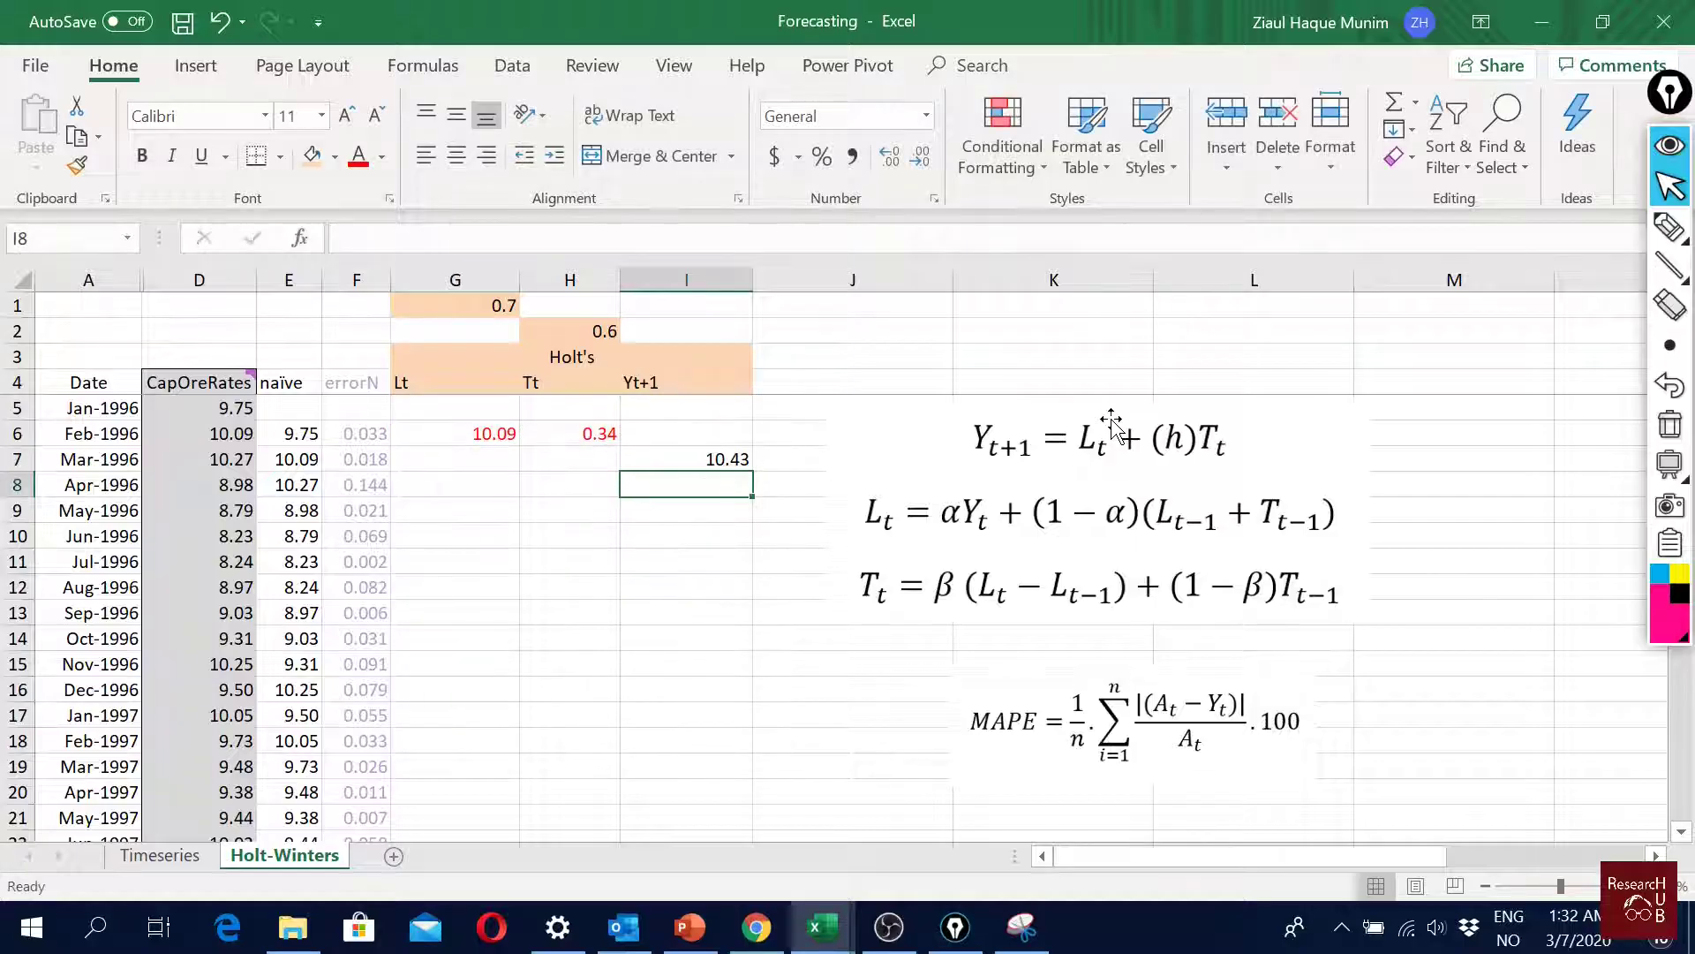
Step: Narrow column I and fill the forecast formula from cell I7 down the Yt+1 column
left_click(715, 461)
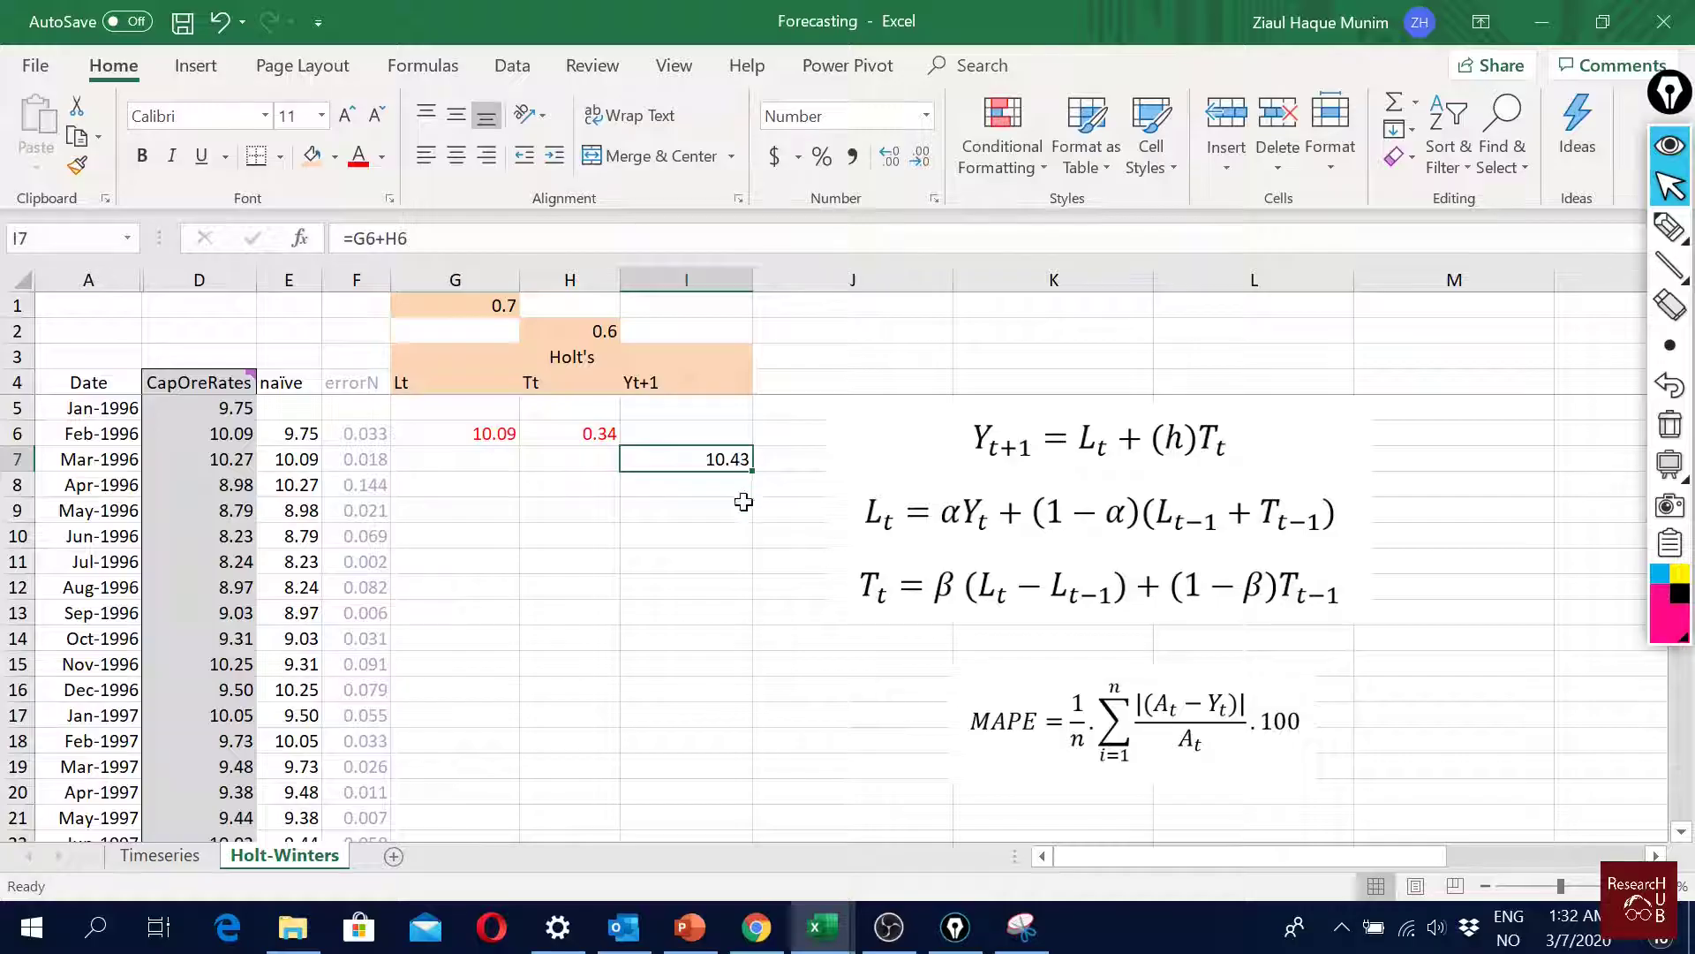
left_click_drag(753, 280, 730, 280)
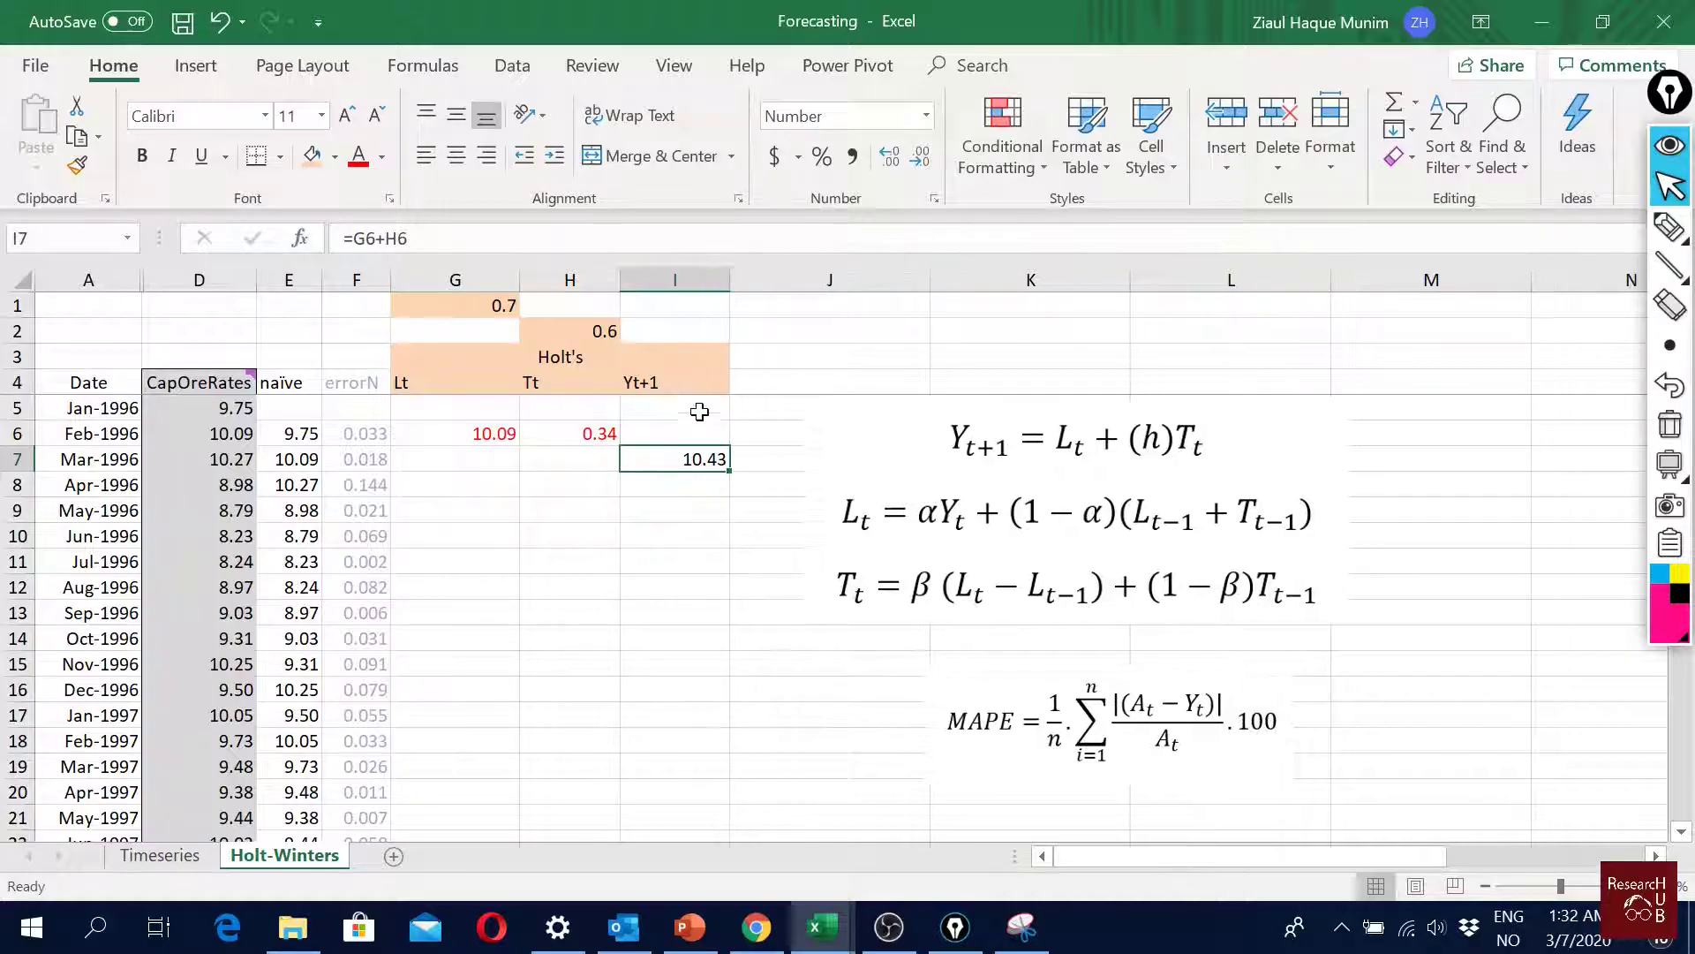
scroll(711, 530, "down", 6)
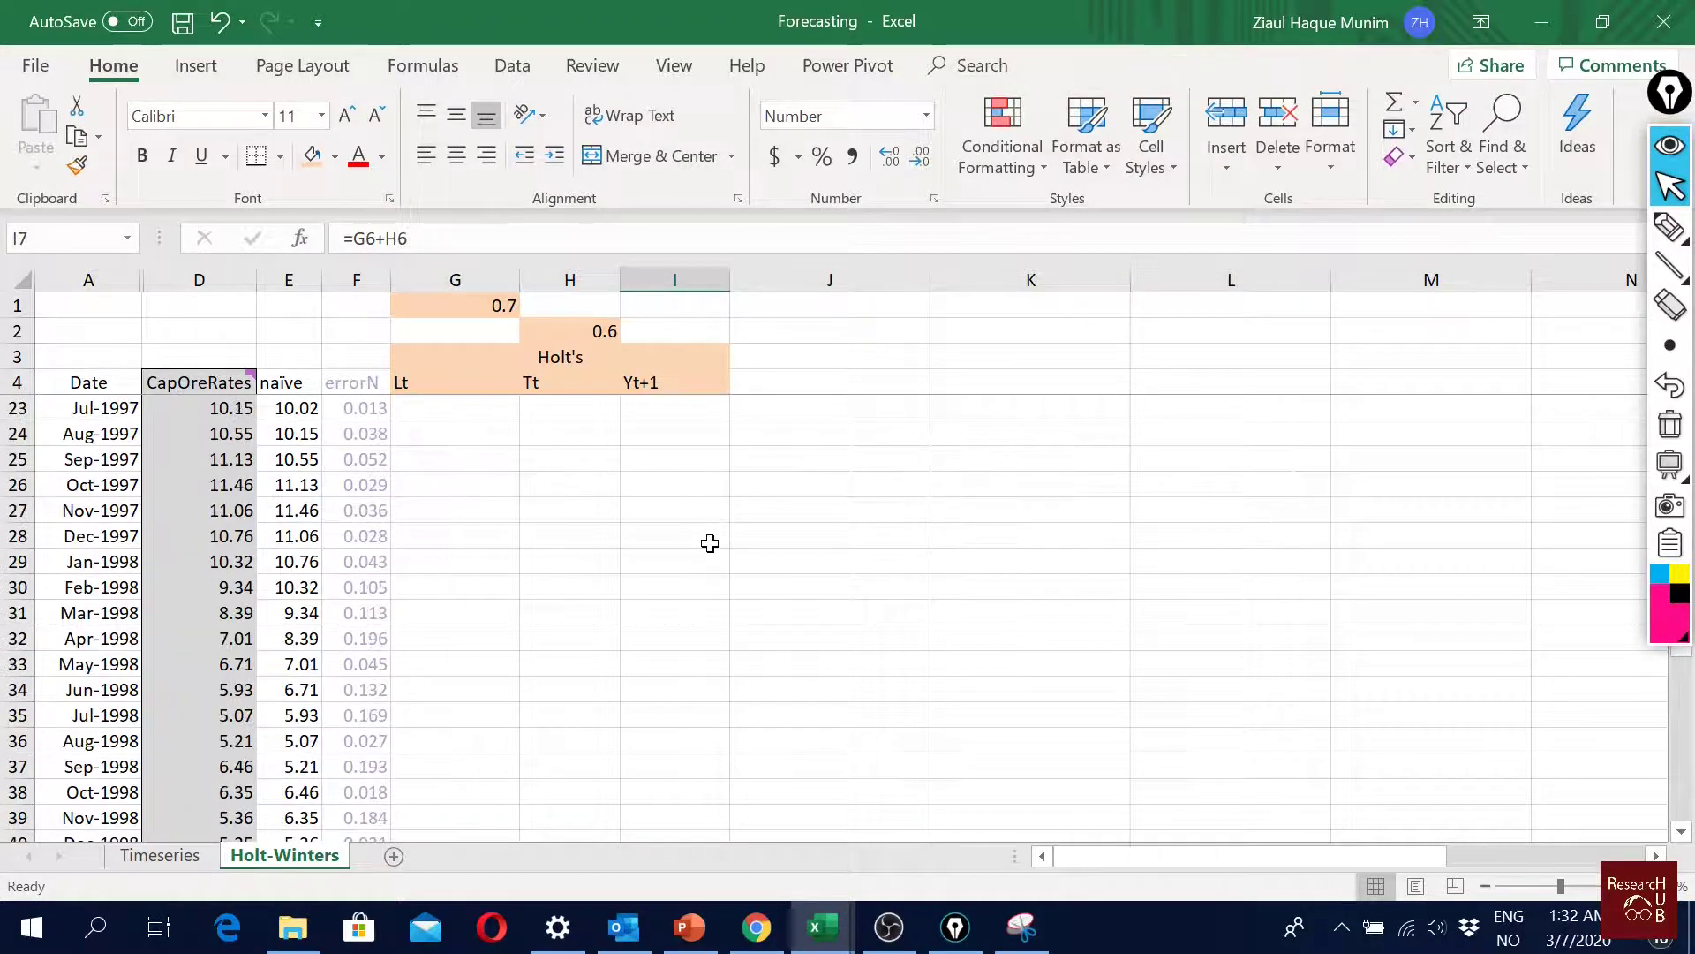
scroll(711, 529, "up", 6)
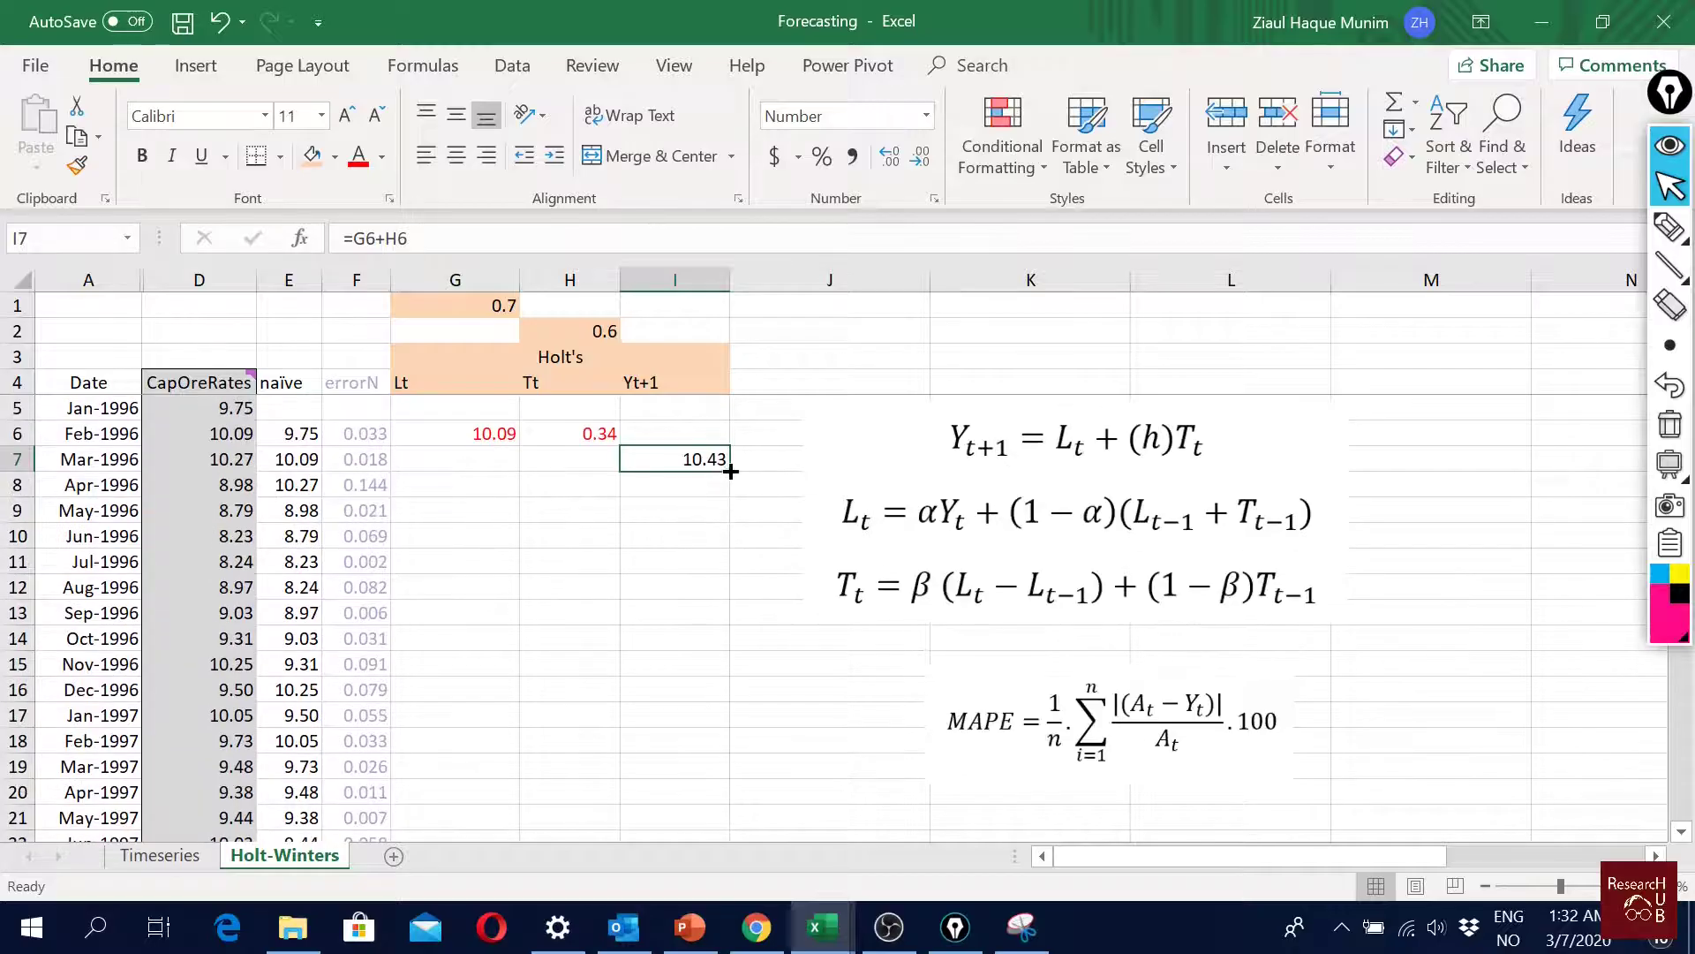
double_click(730, 475)
left_click(709, 460)
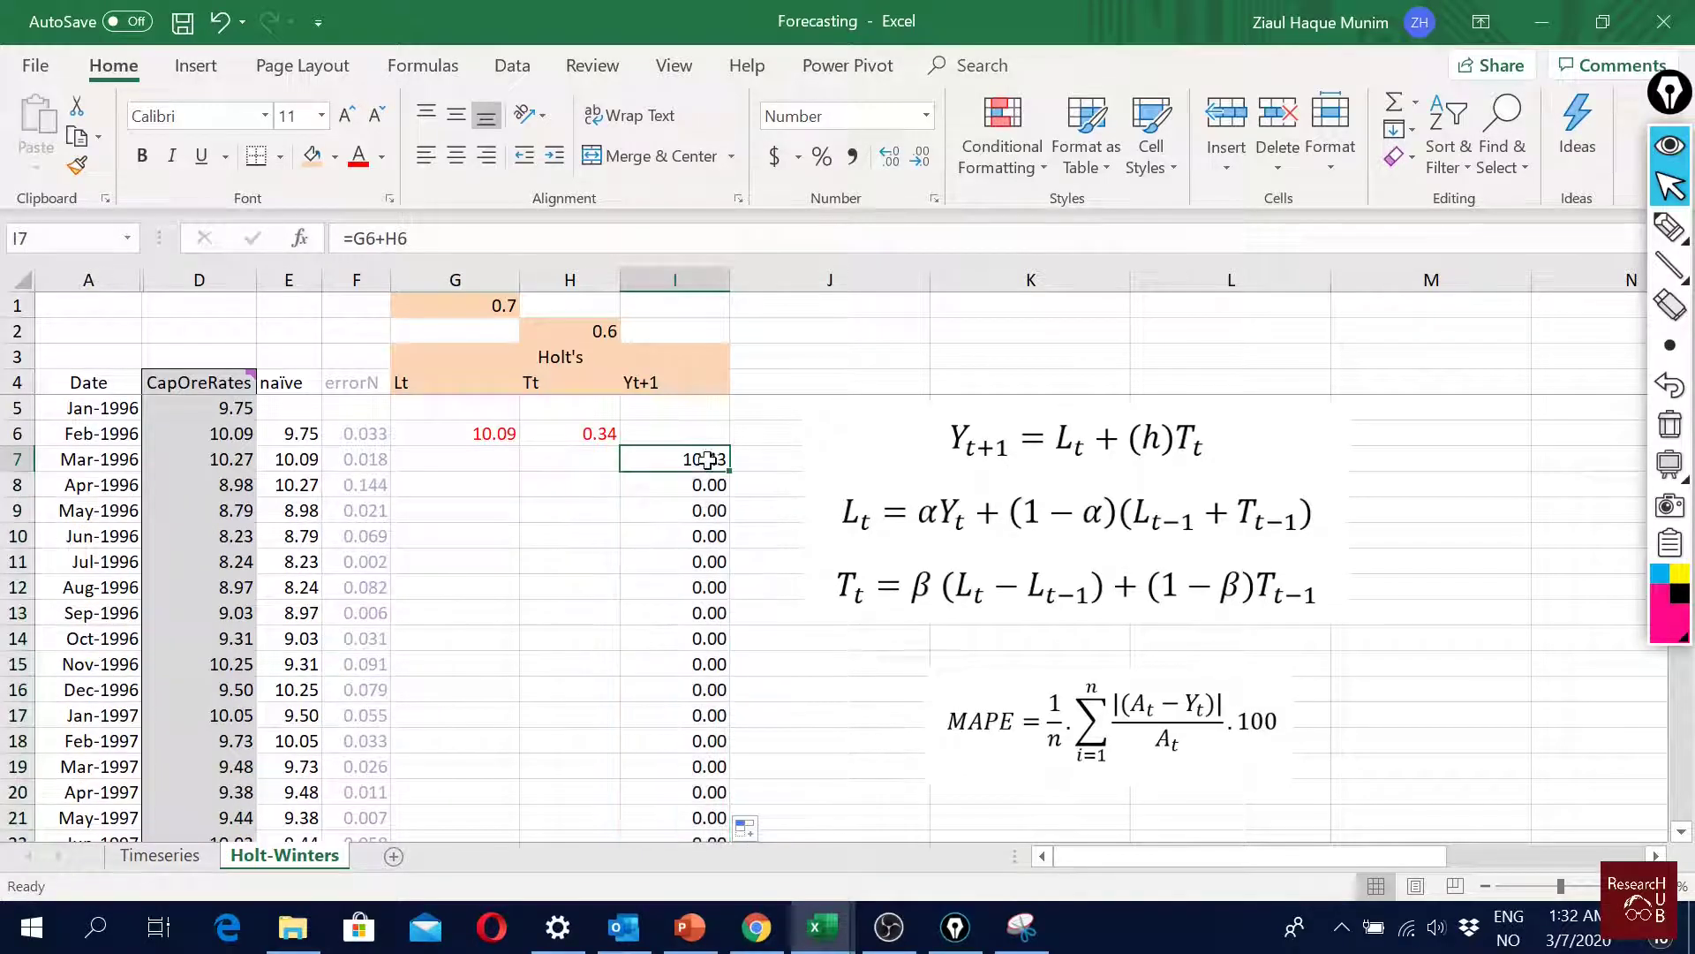
Step: Colour the Mar-1996 forecast value in cell I7 red and check the filled Yt+1 column below it
left_click(358, 156)
scroll(697, 605, "down", 2)
scroll(689, 612, "down", 11)
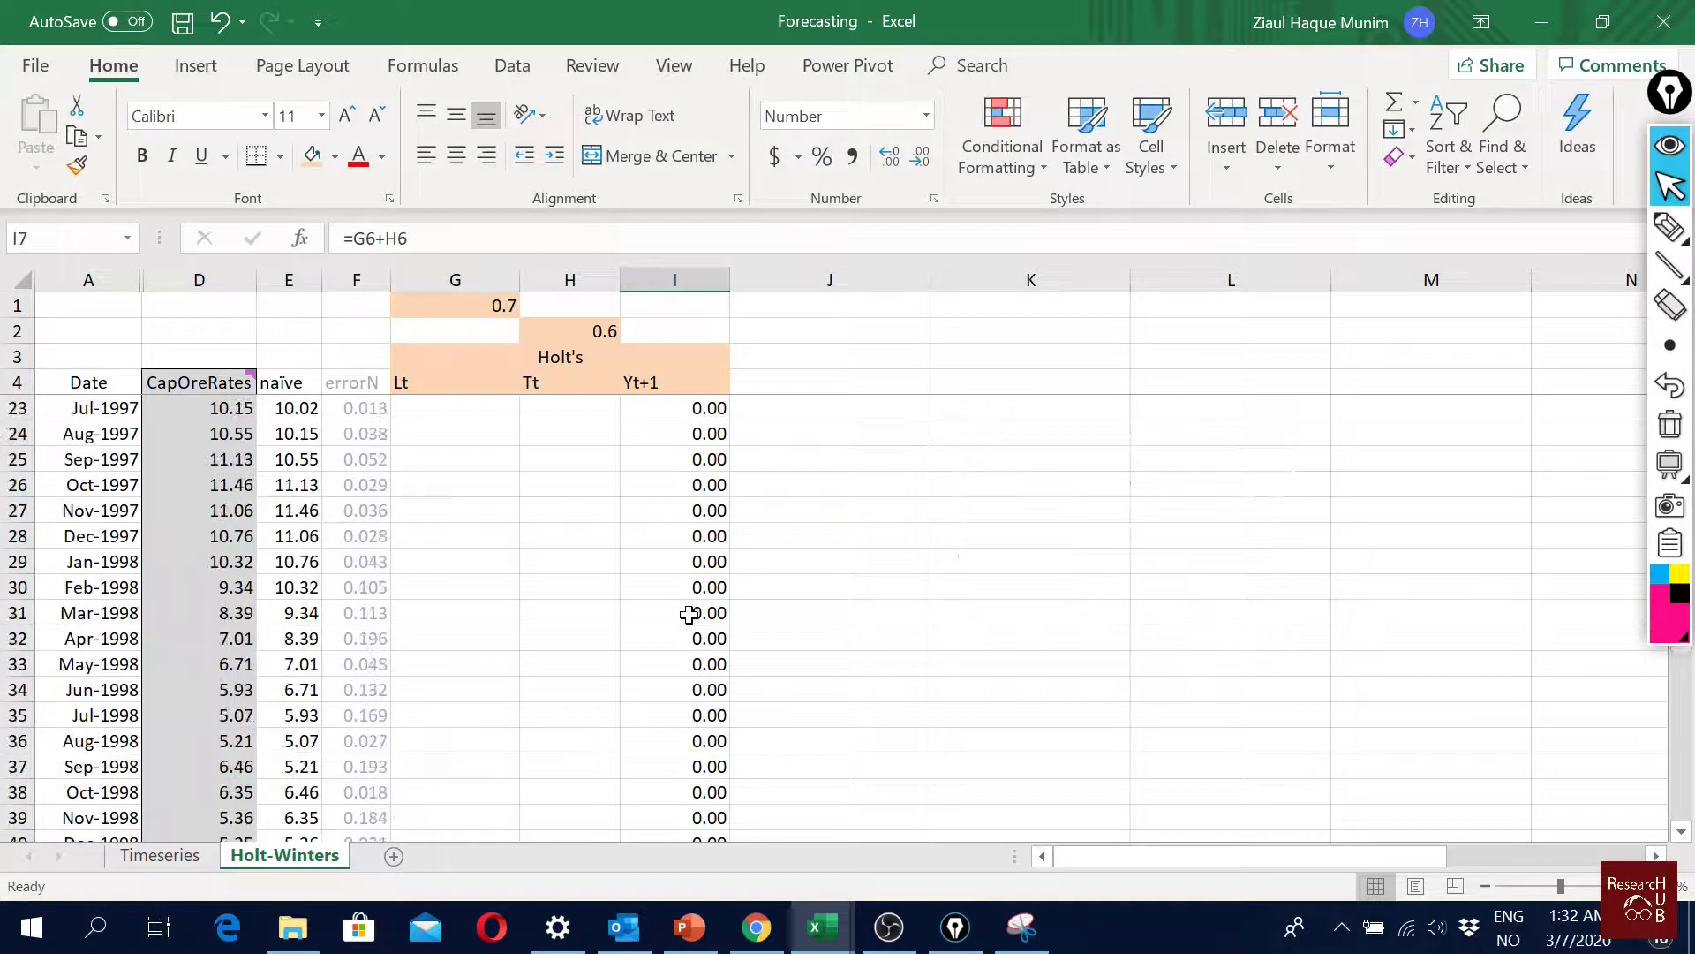
scroll(689, 617, "up", 13)
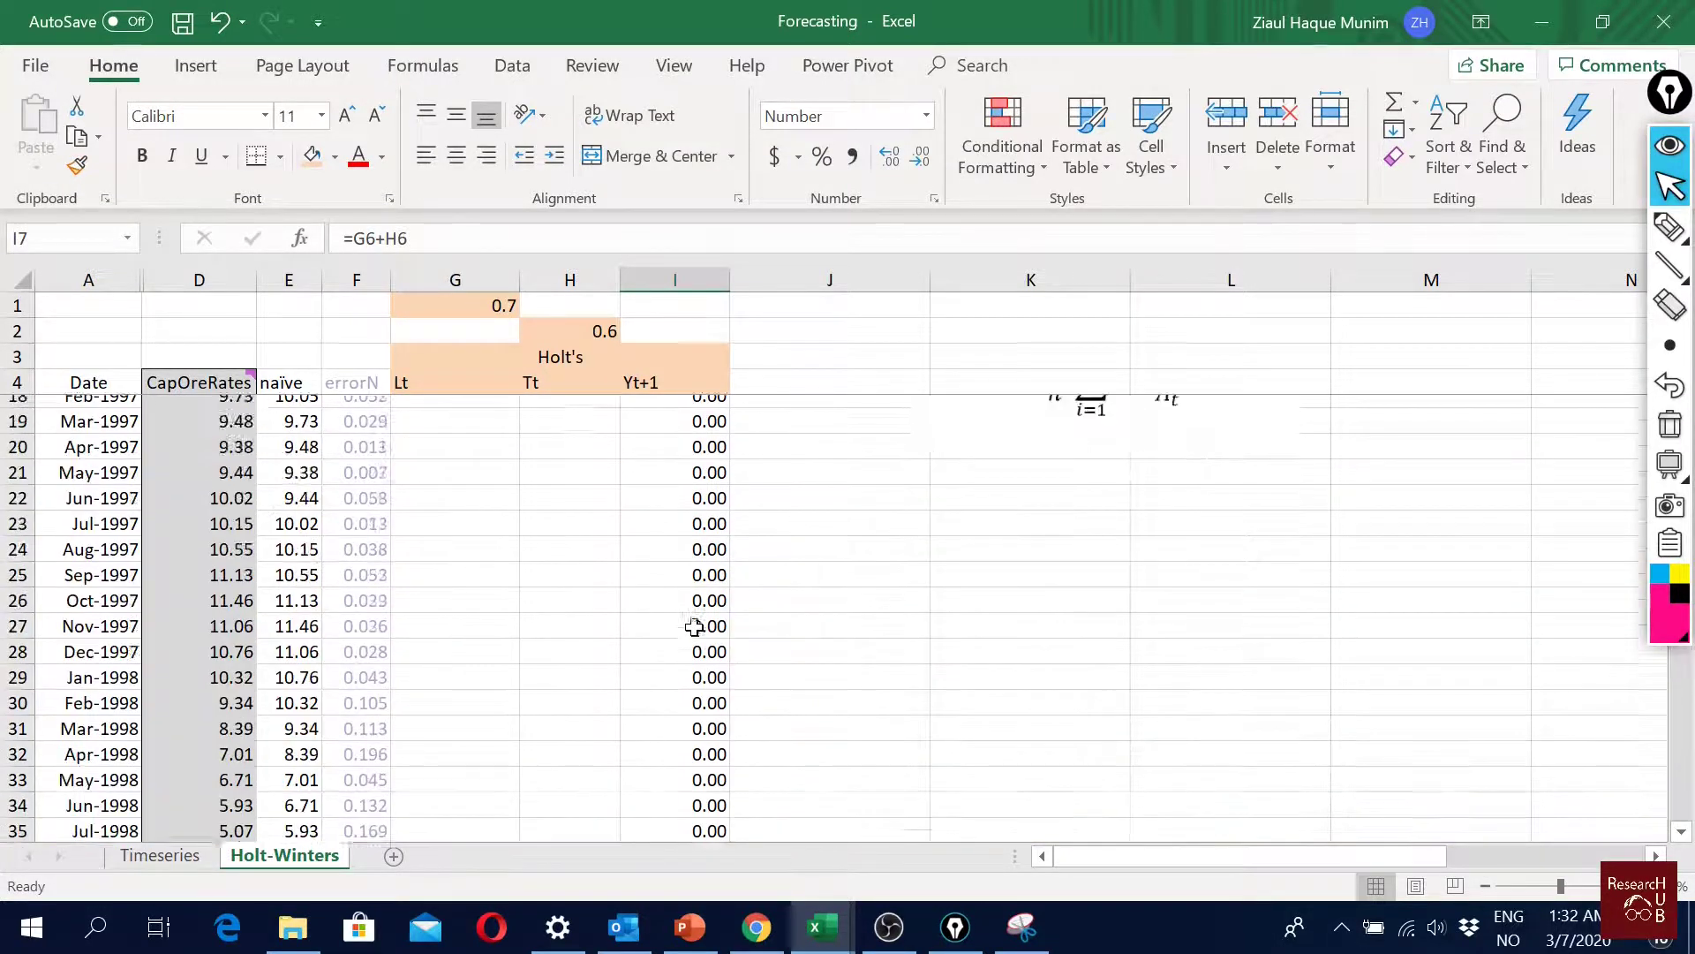
Step: Select cell G7 in the Lt column and narrow column G
key("Left")
key("Left")
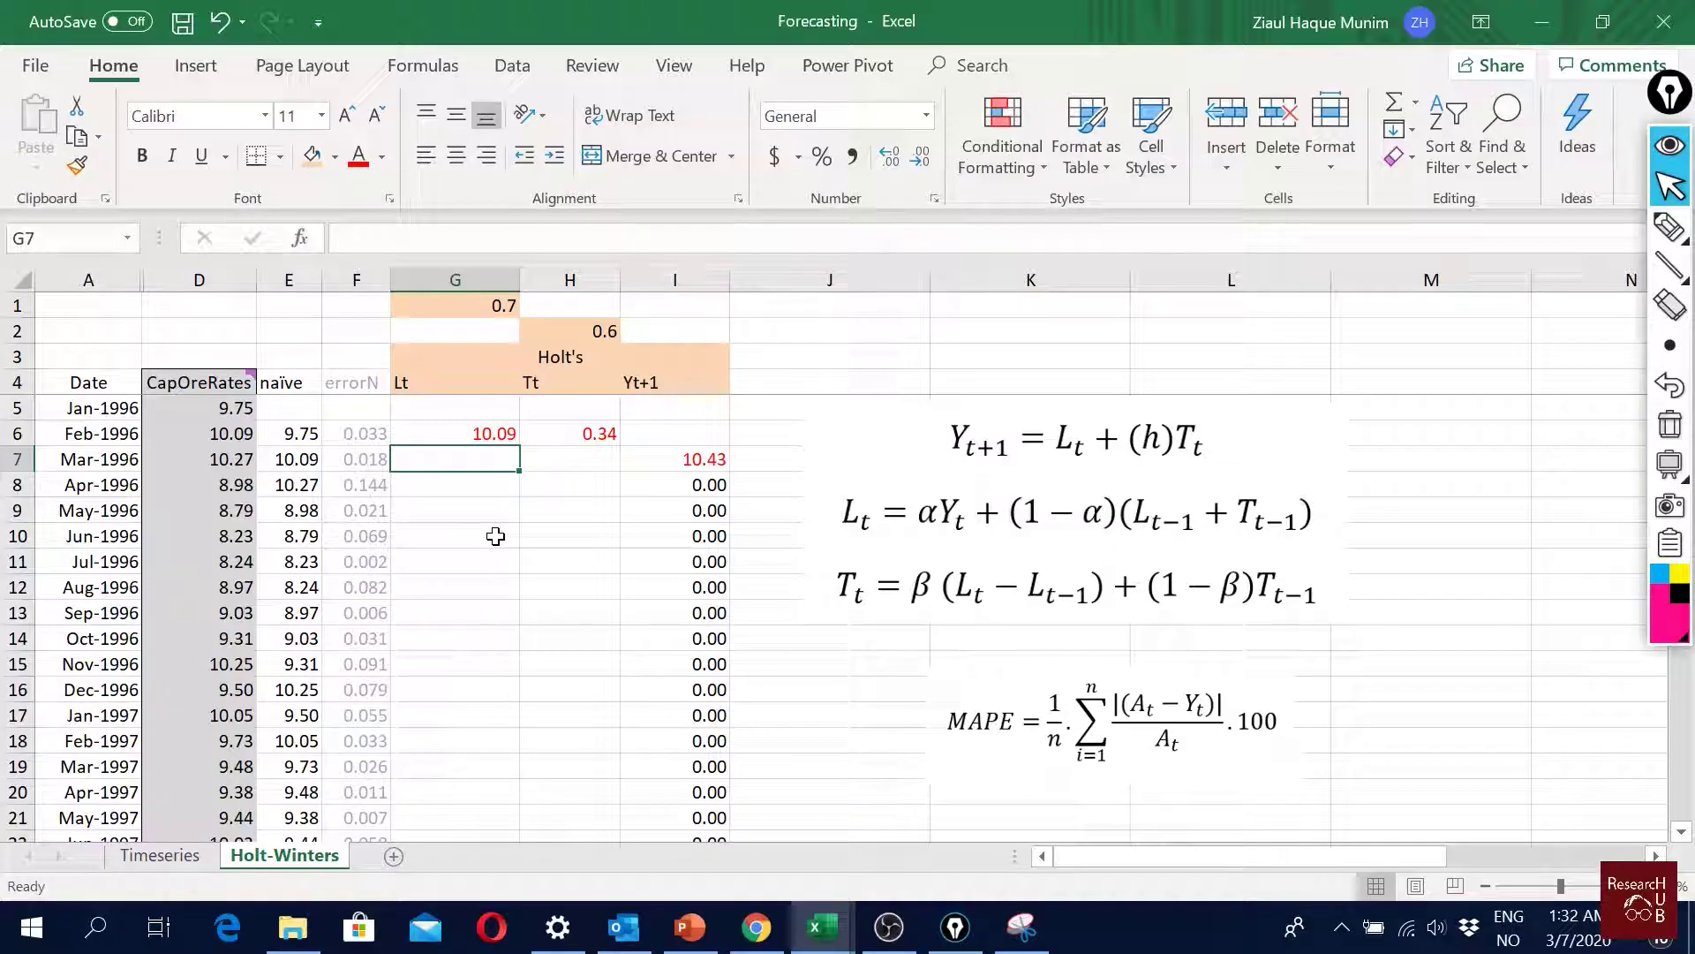
left_click_drag(521, 280, 492, 282)
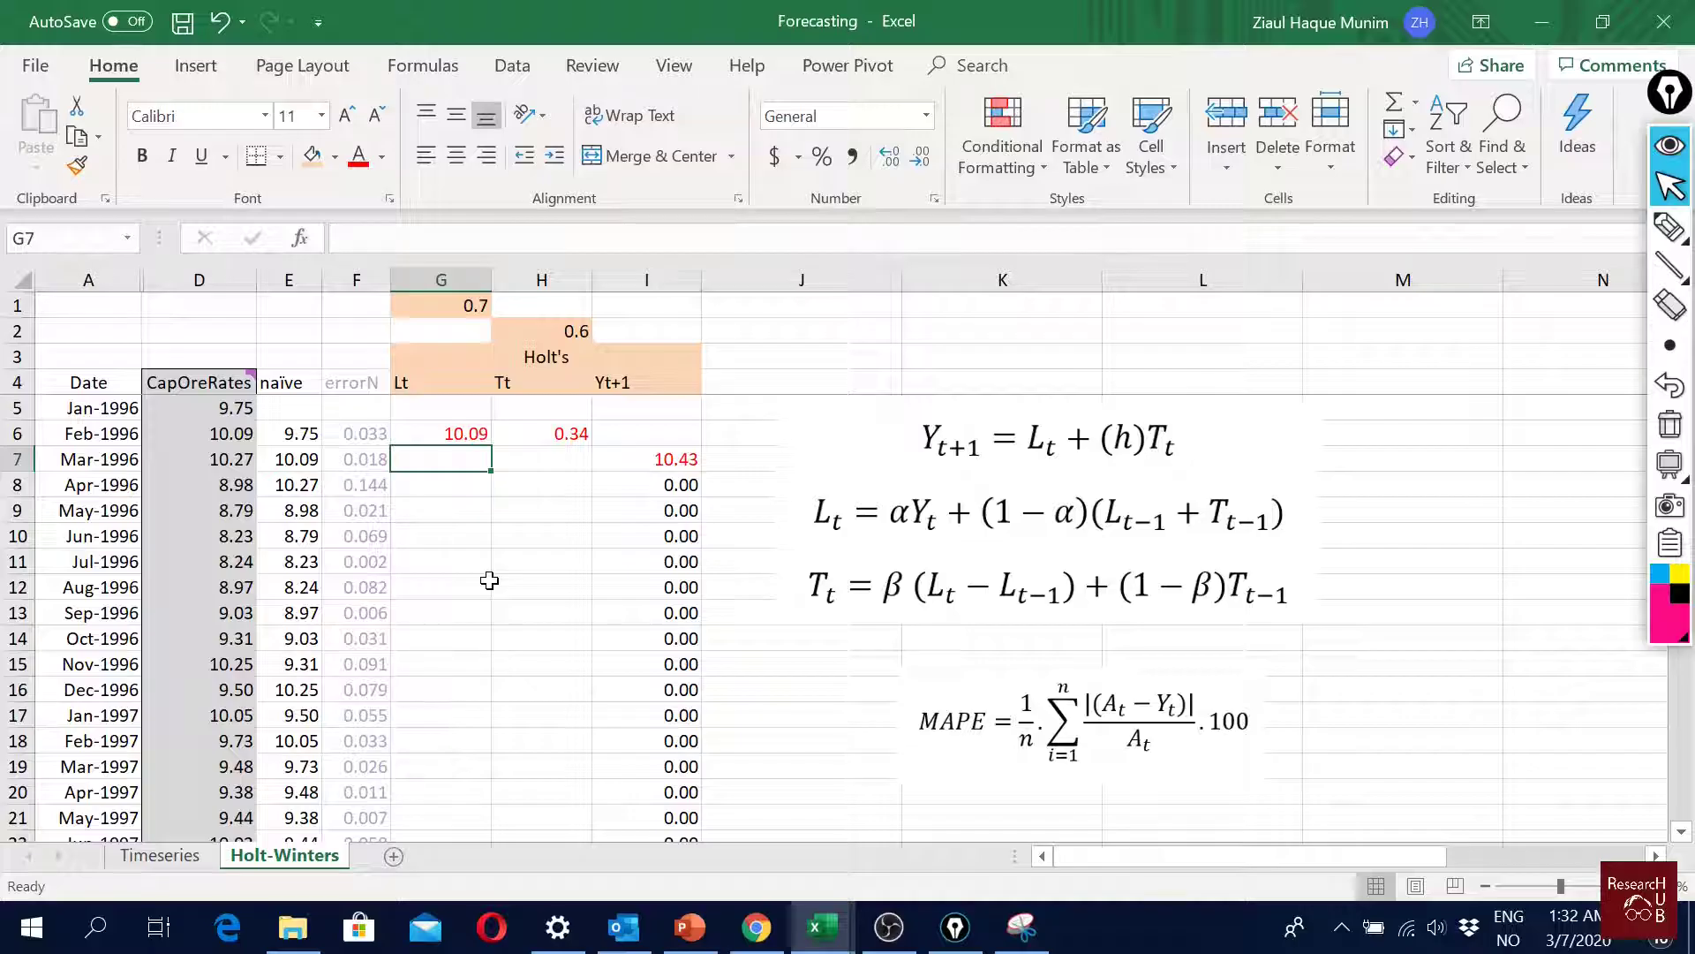
Step: Enter the Mar-1996 level formula =$G$1*D7+(1-$G$1)*(G6+H6) in cell G7 of the Lt column
type("=")
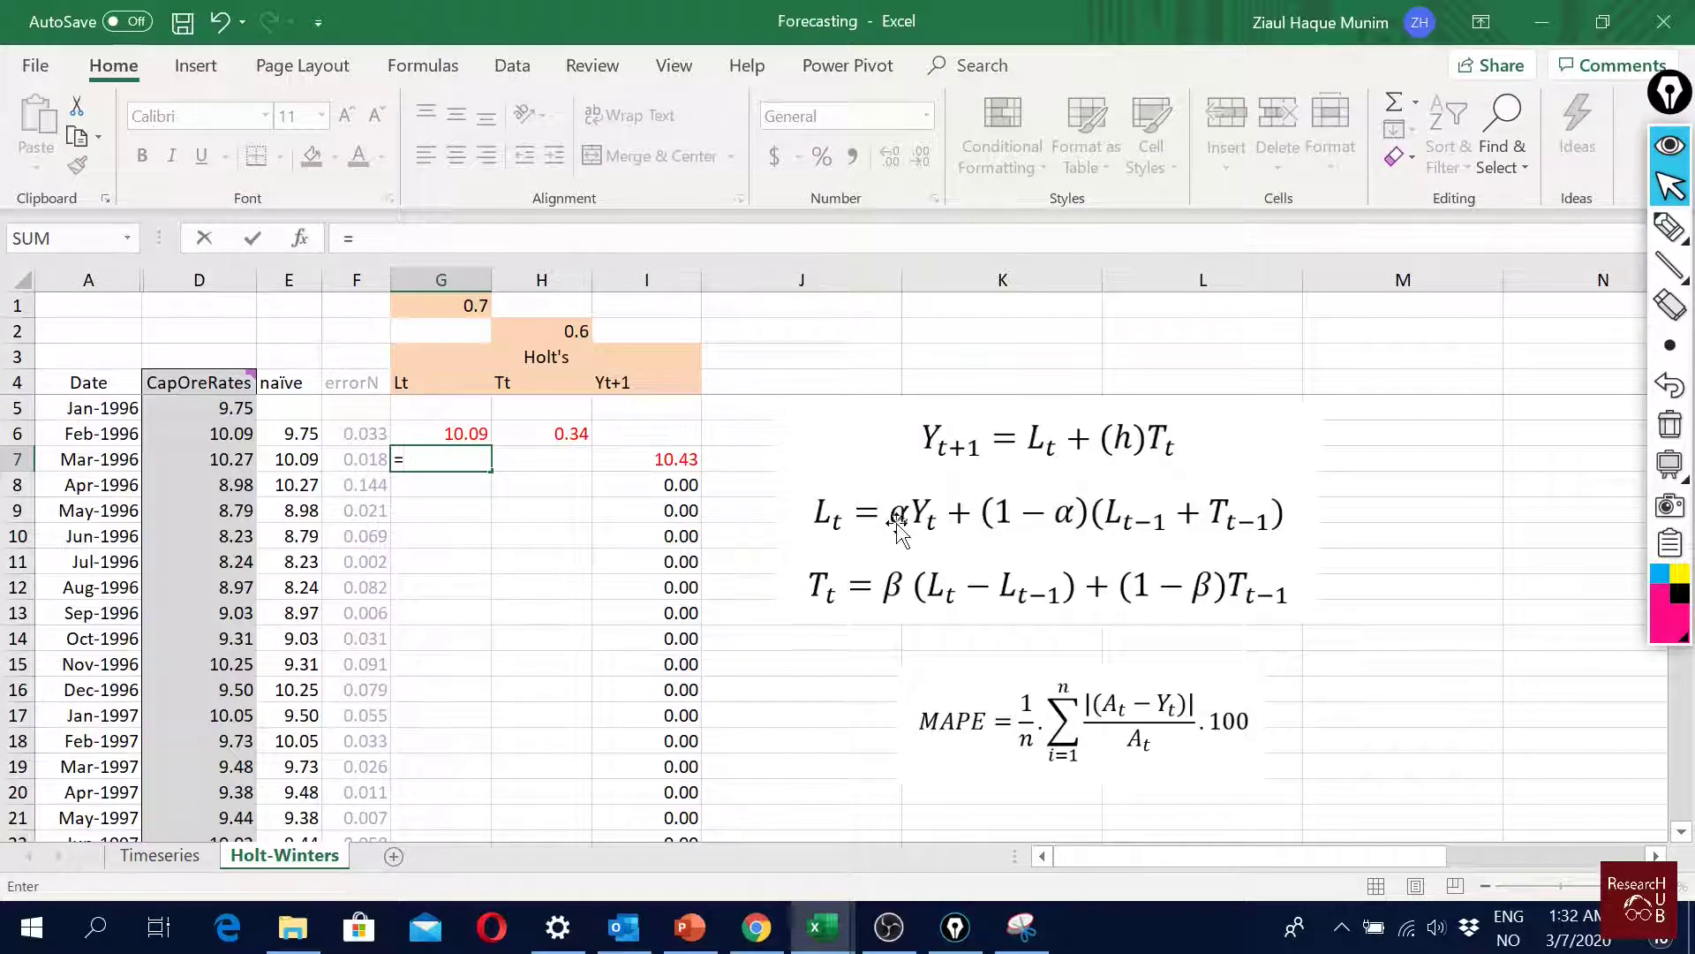
left_click(473, 306)
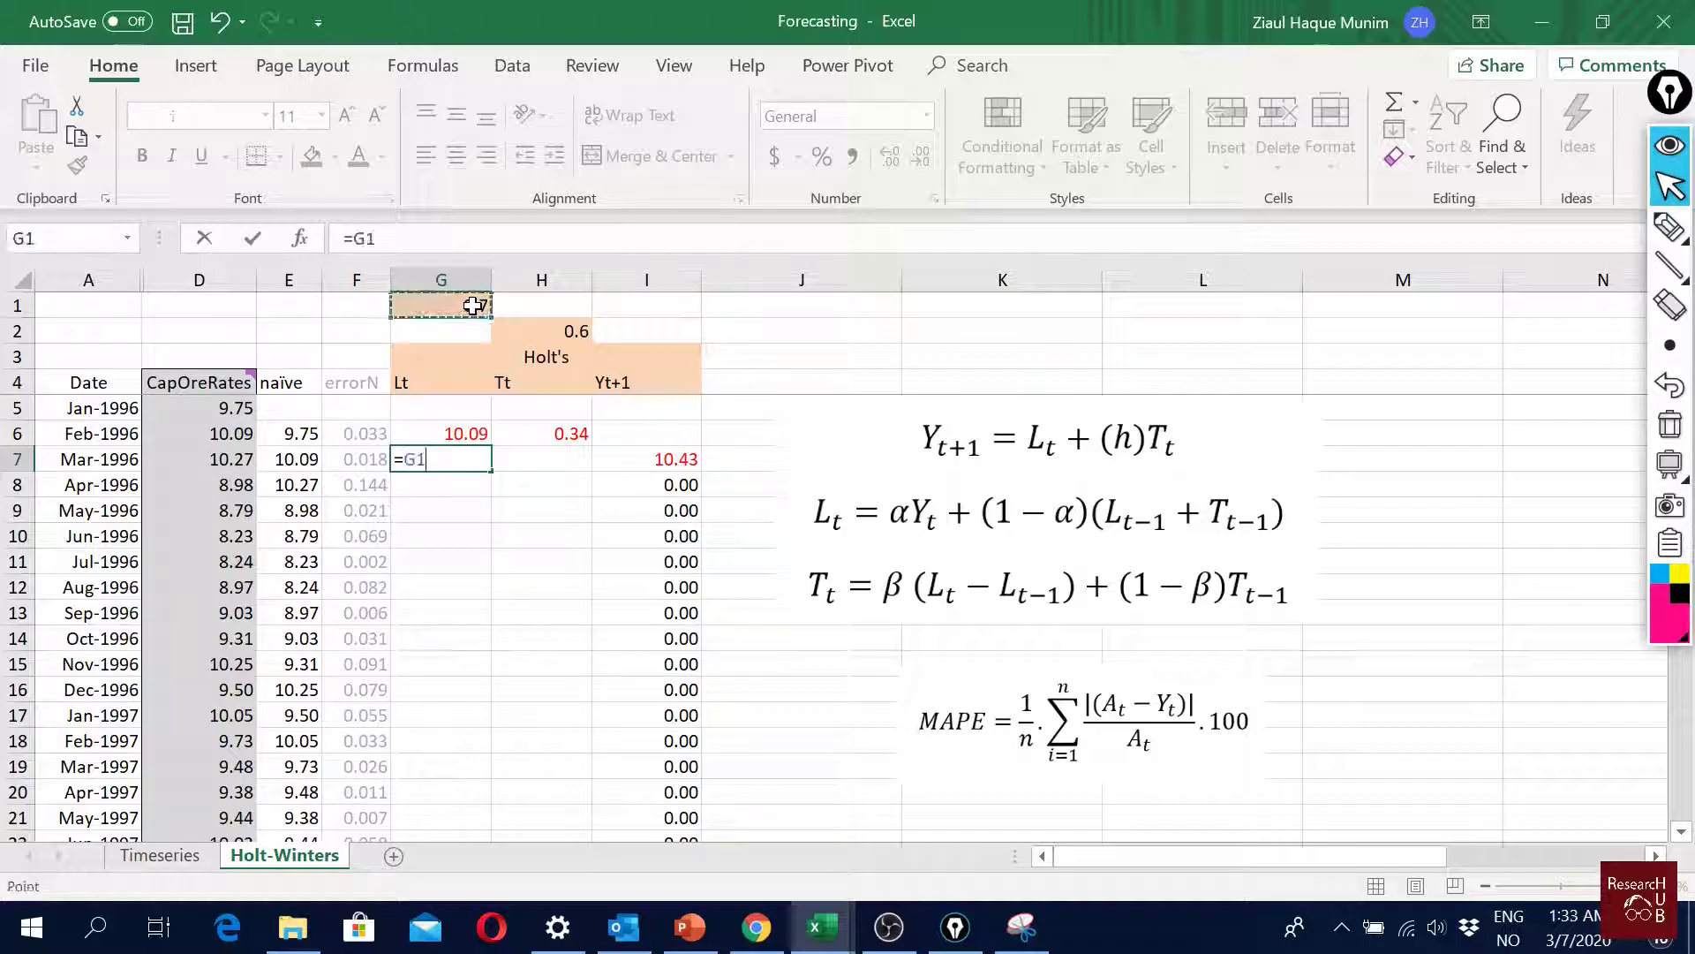
key("F4")
type("*")
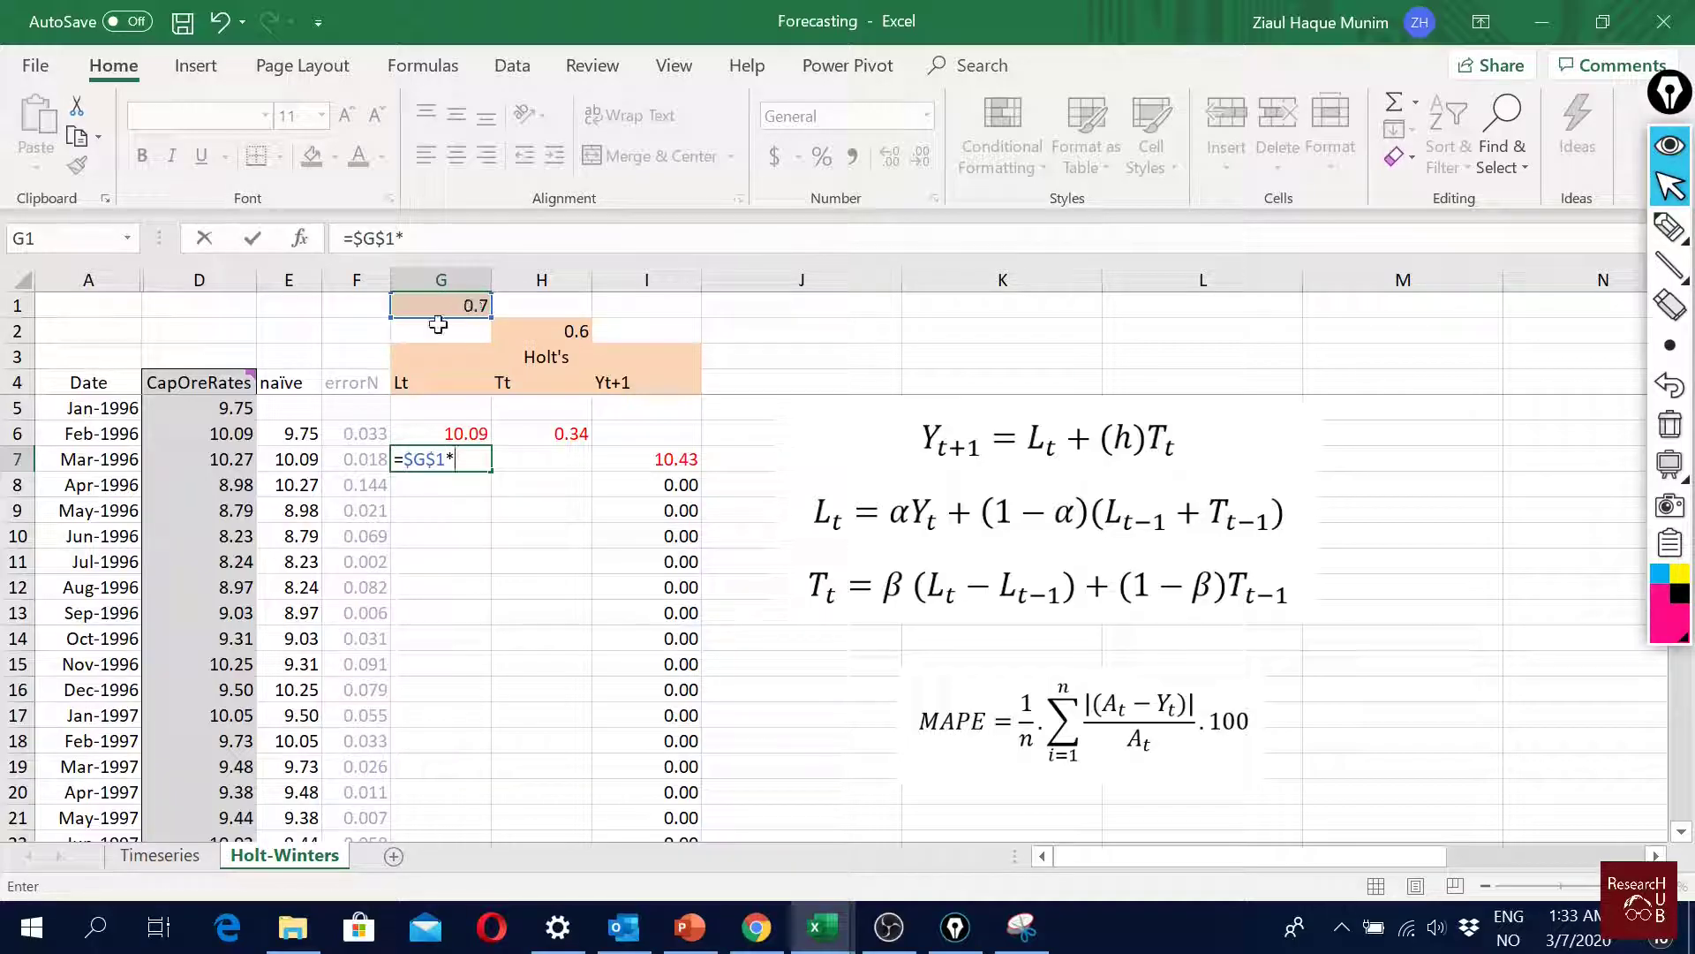
left_click(219, 456)
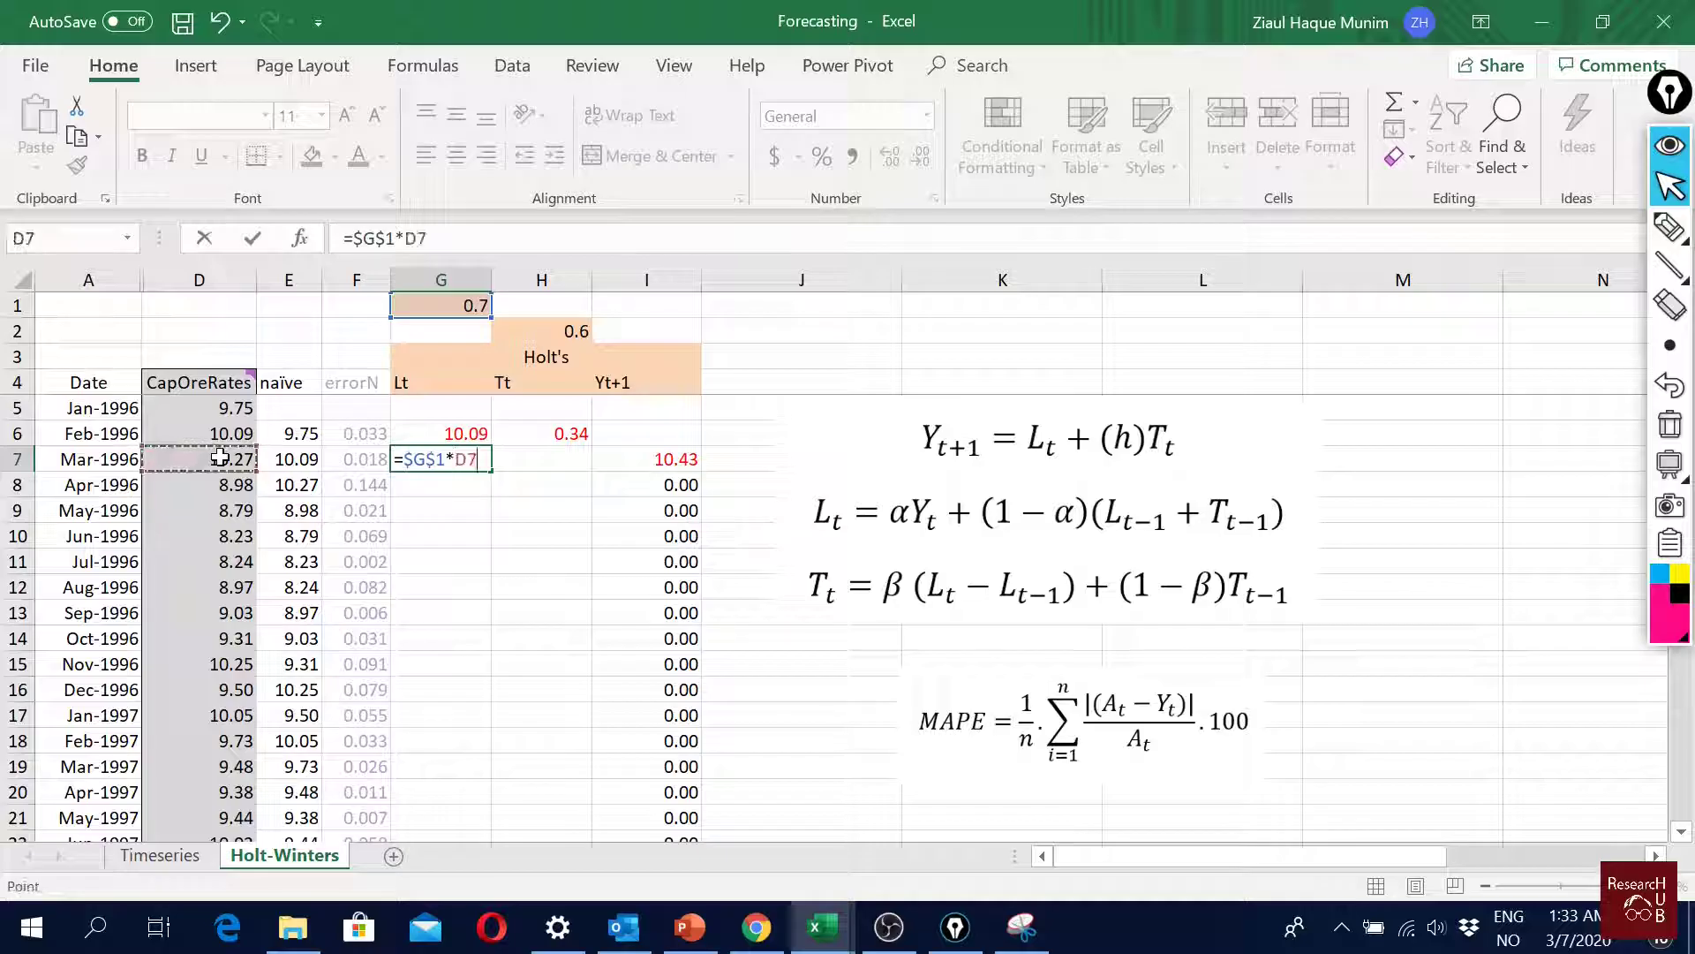
type("+(1-")
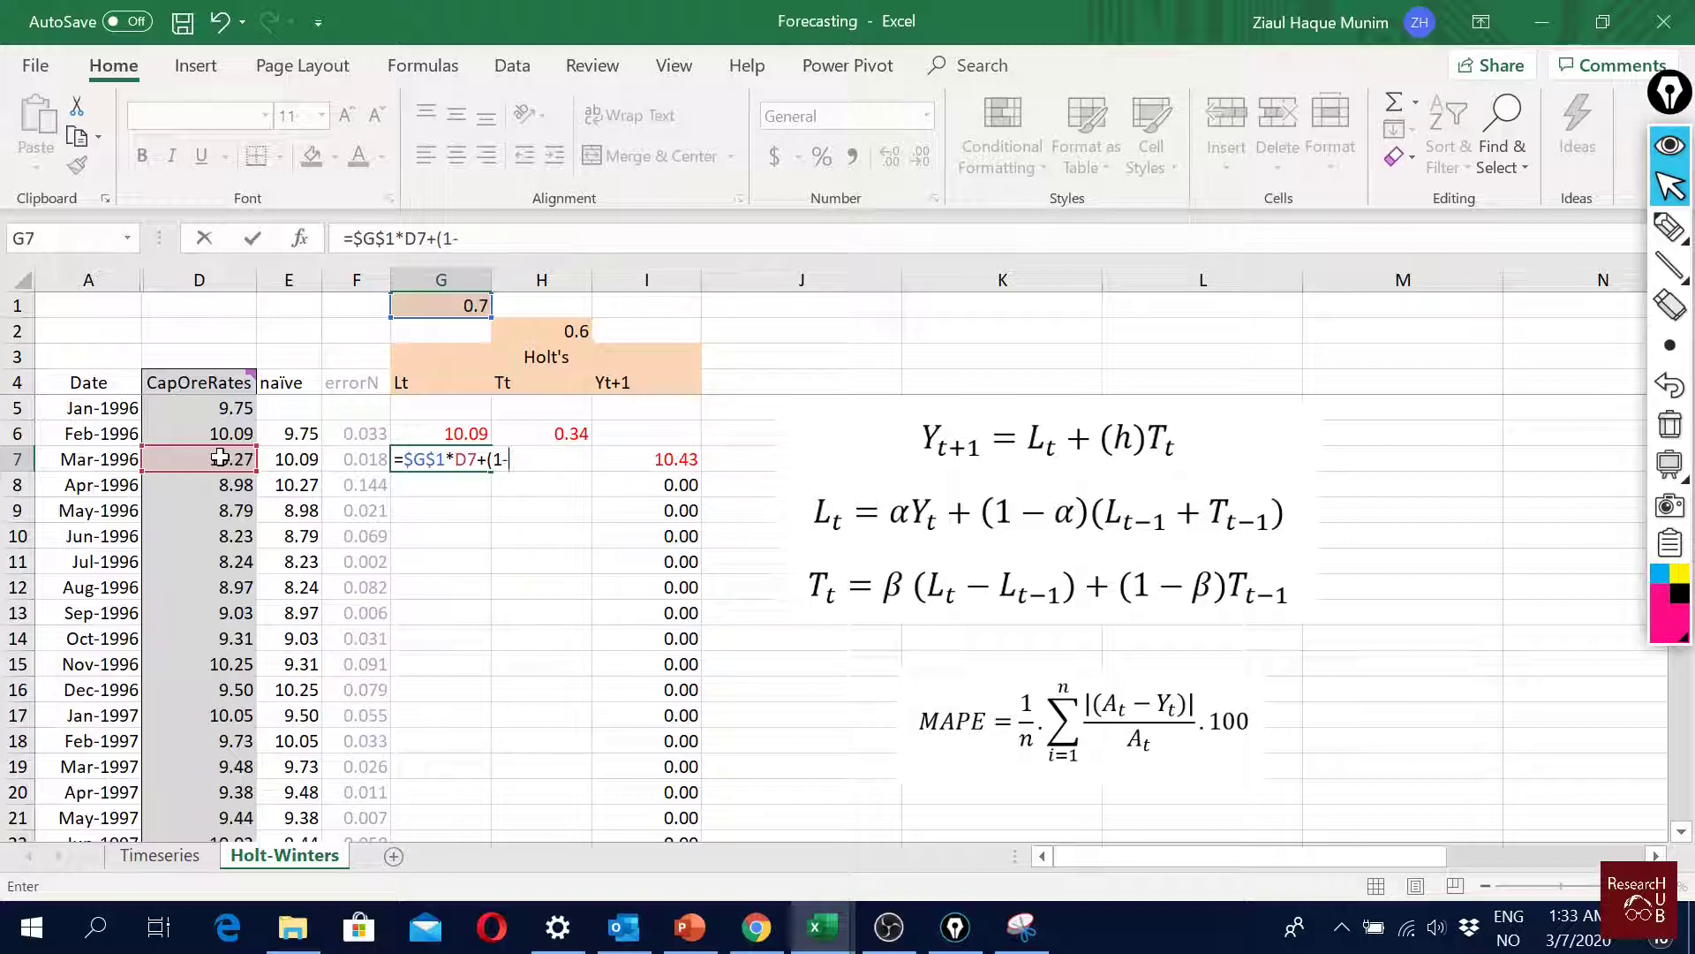
left_click(466, 308)
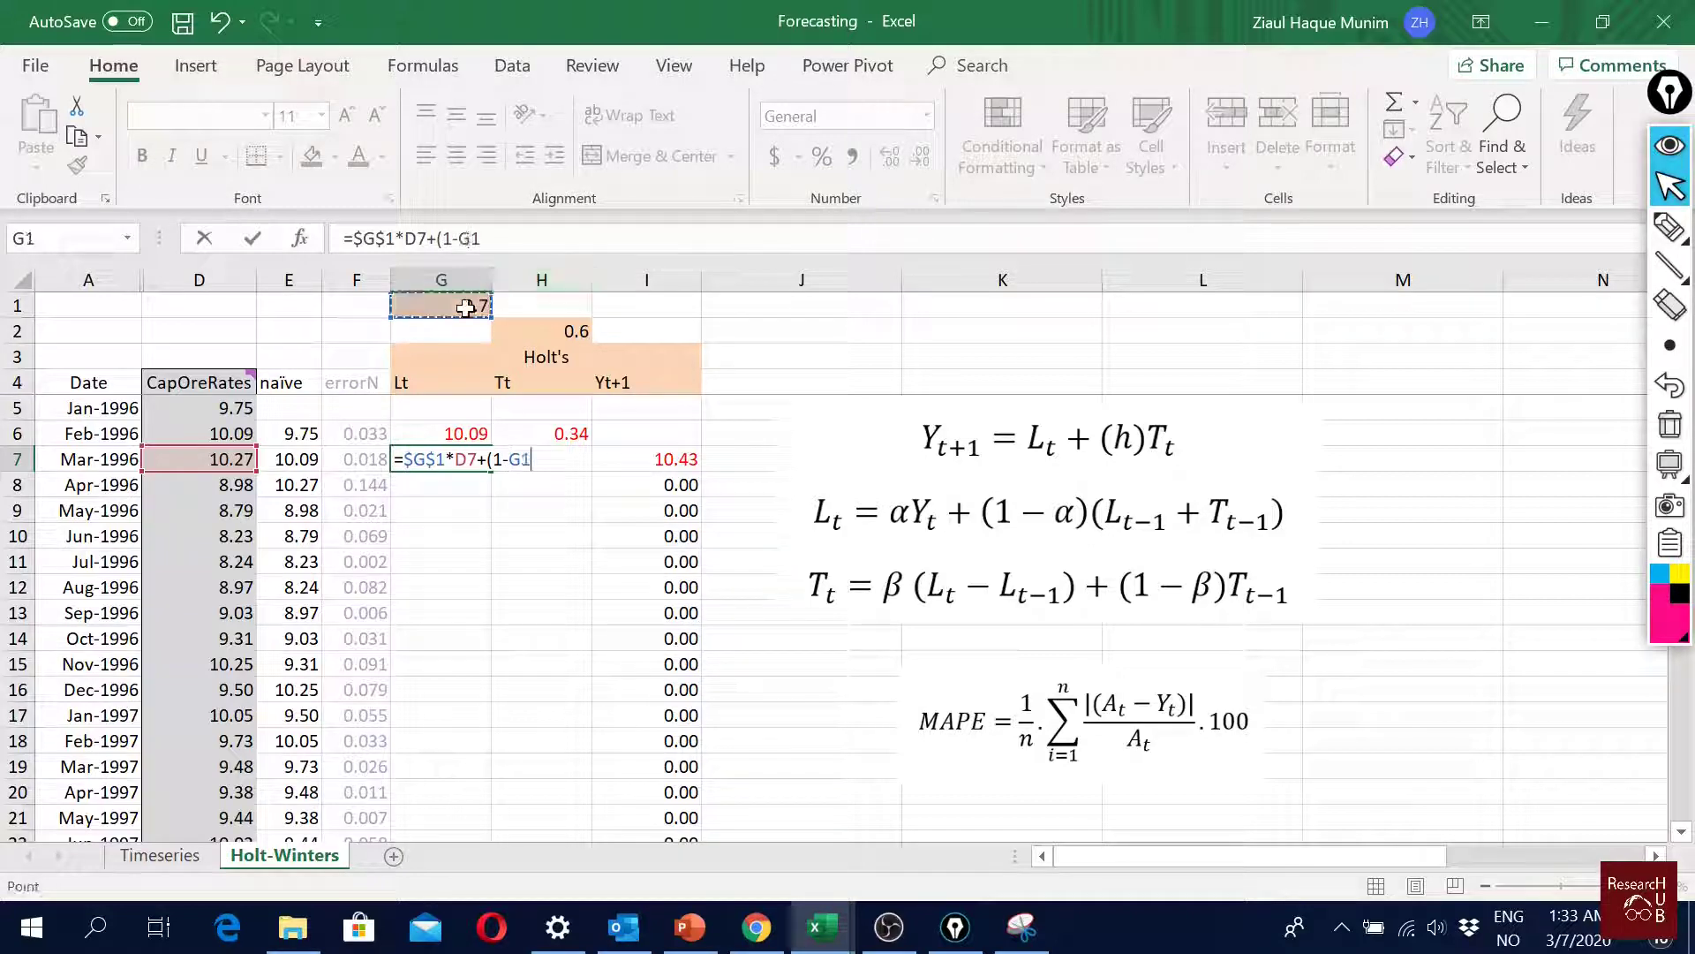
key("F4")
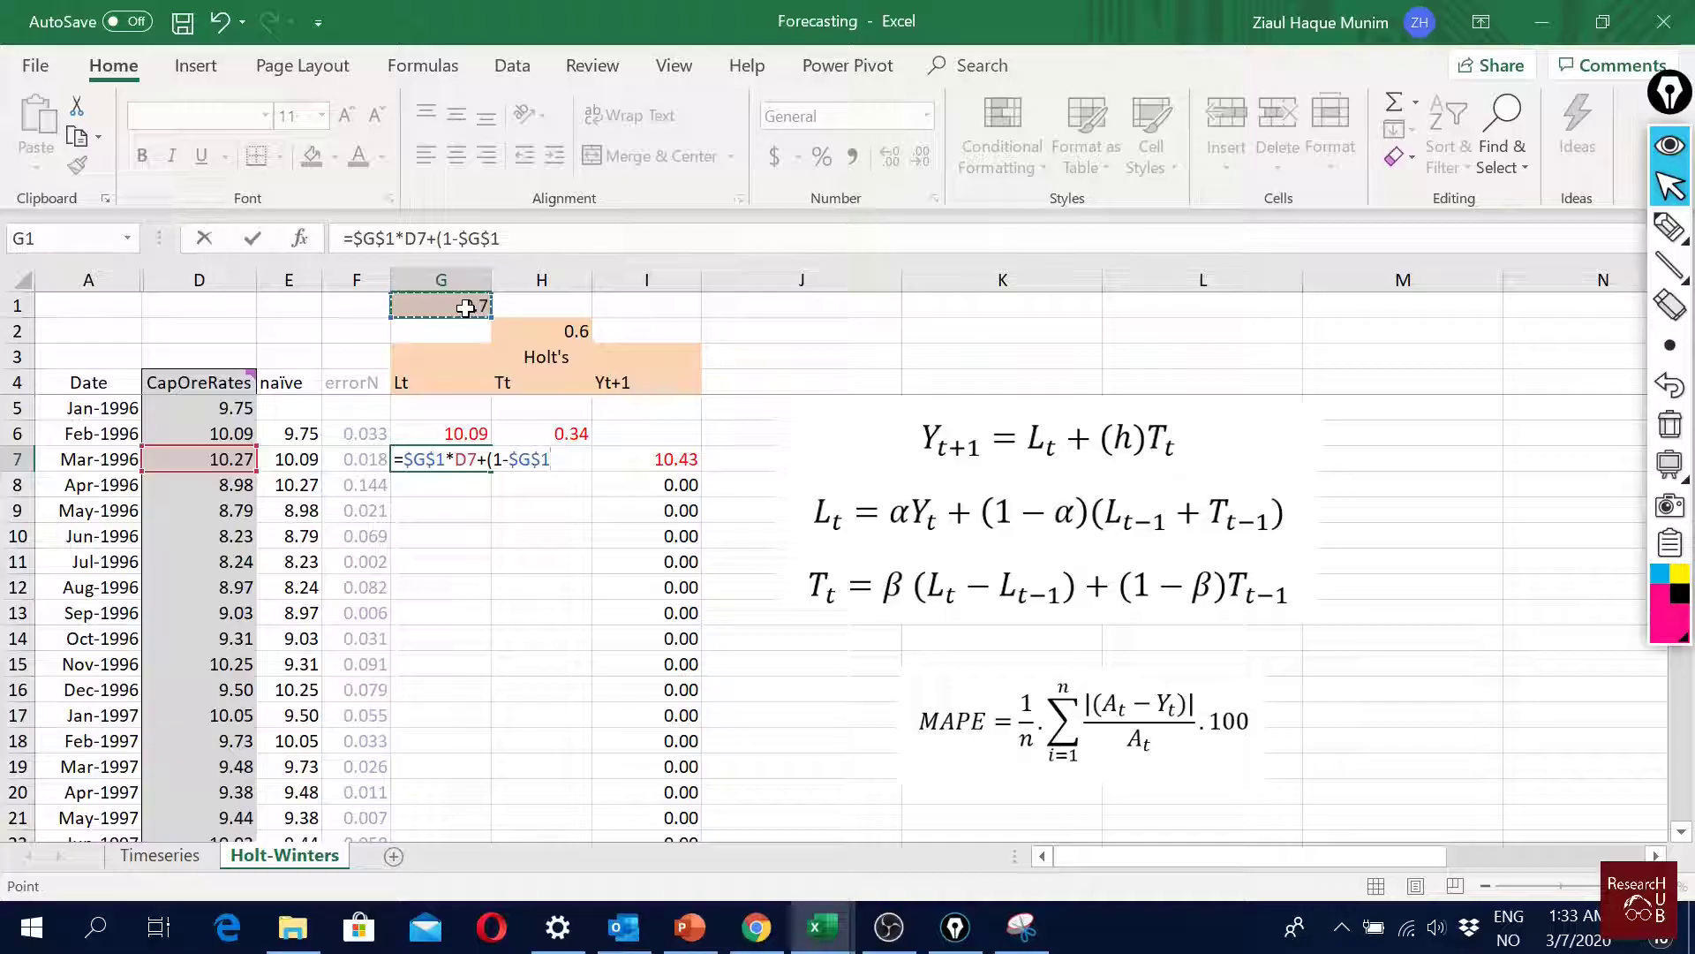
type(")")
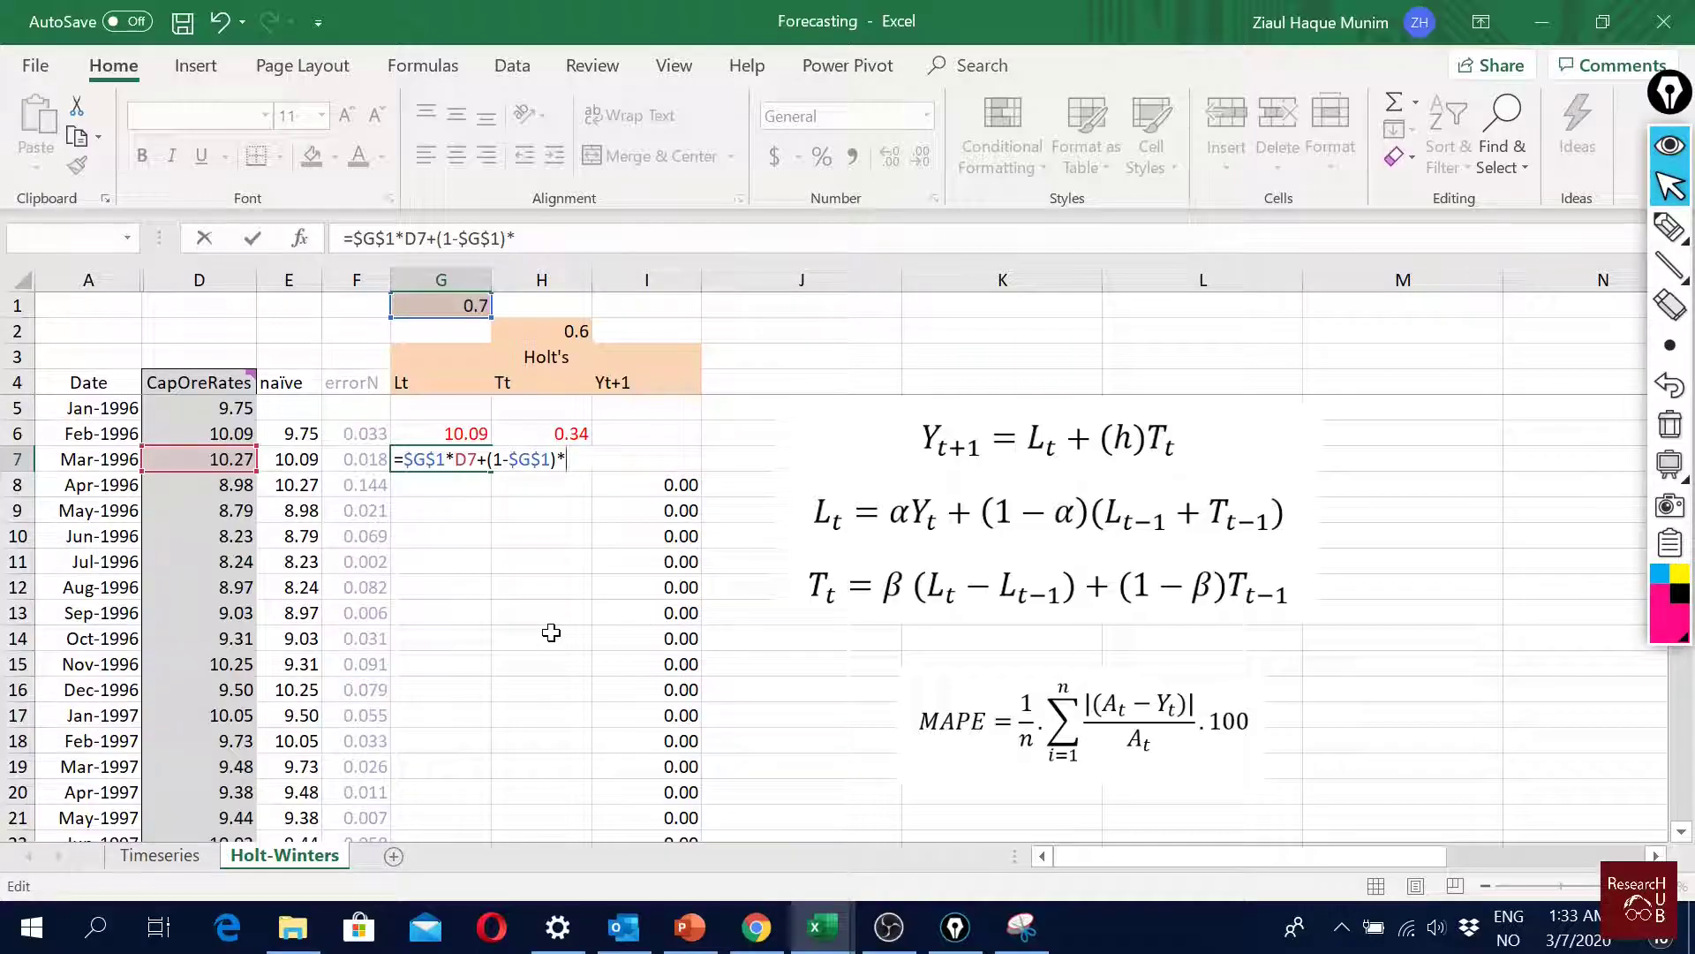
type("*(")
left_click(469, 430)
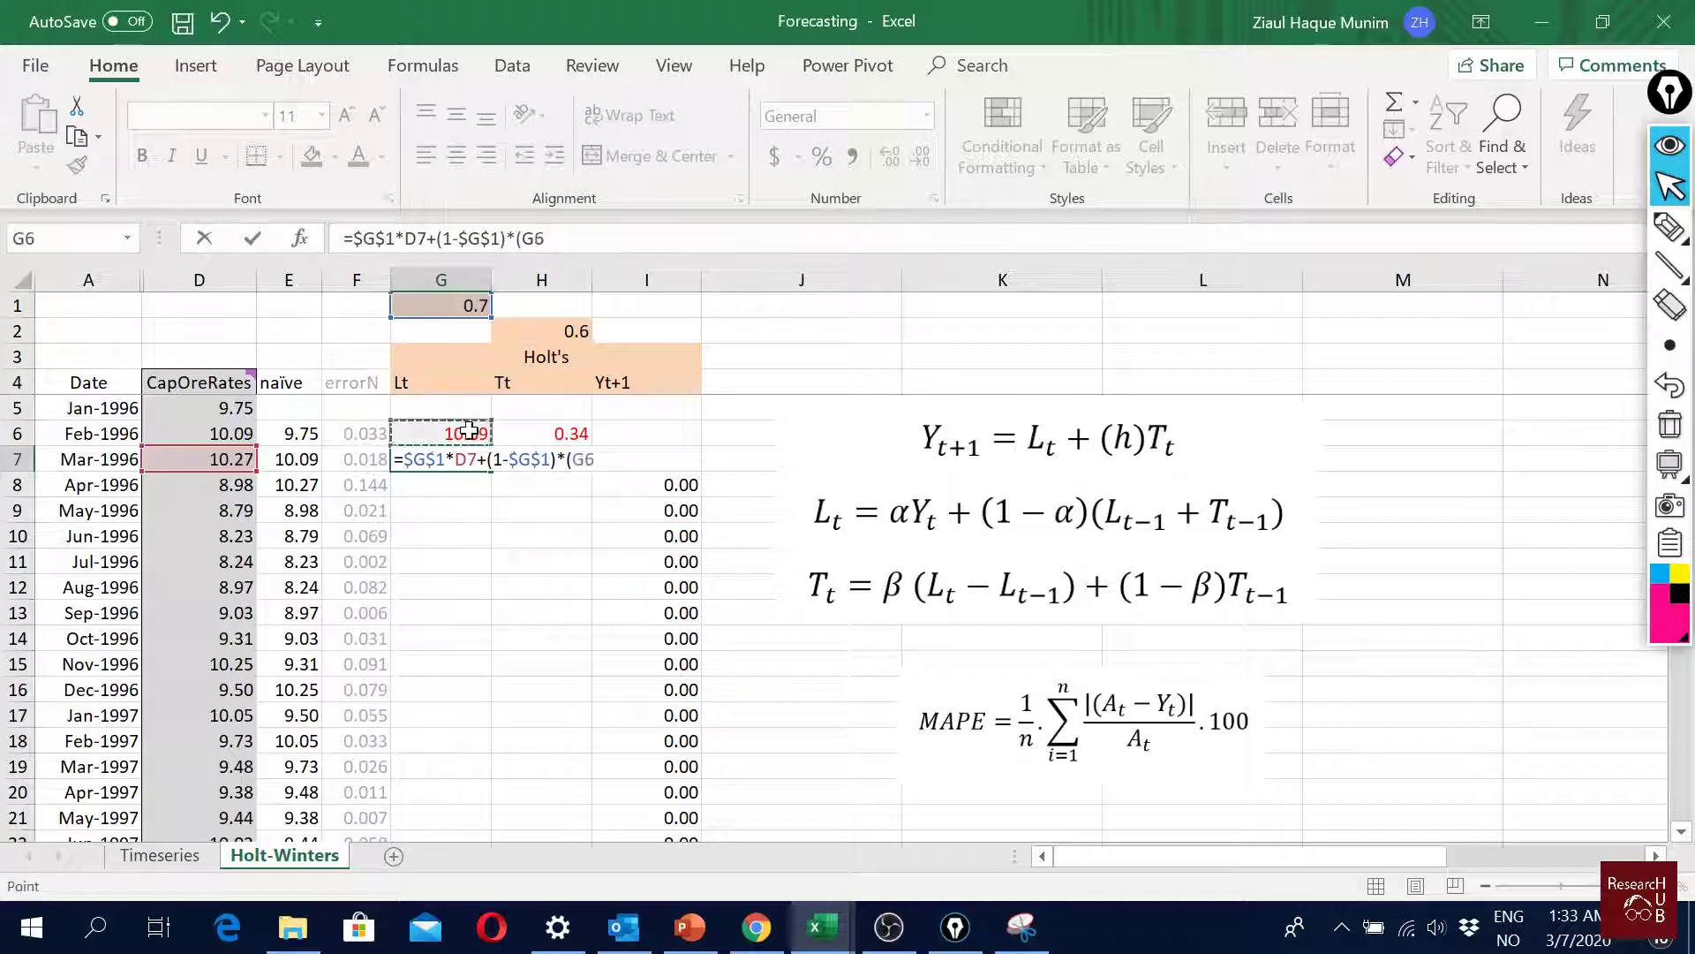
type("+")
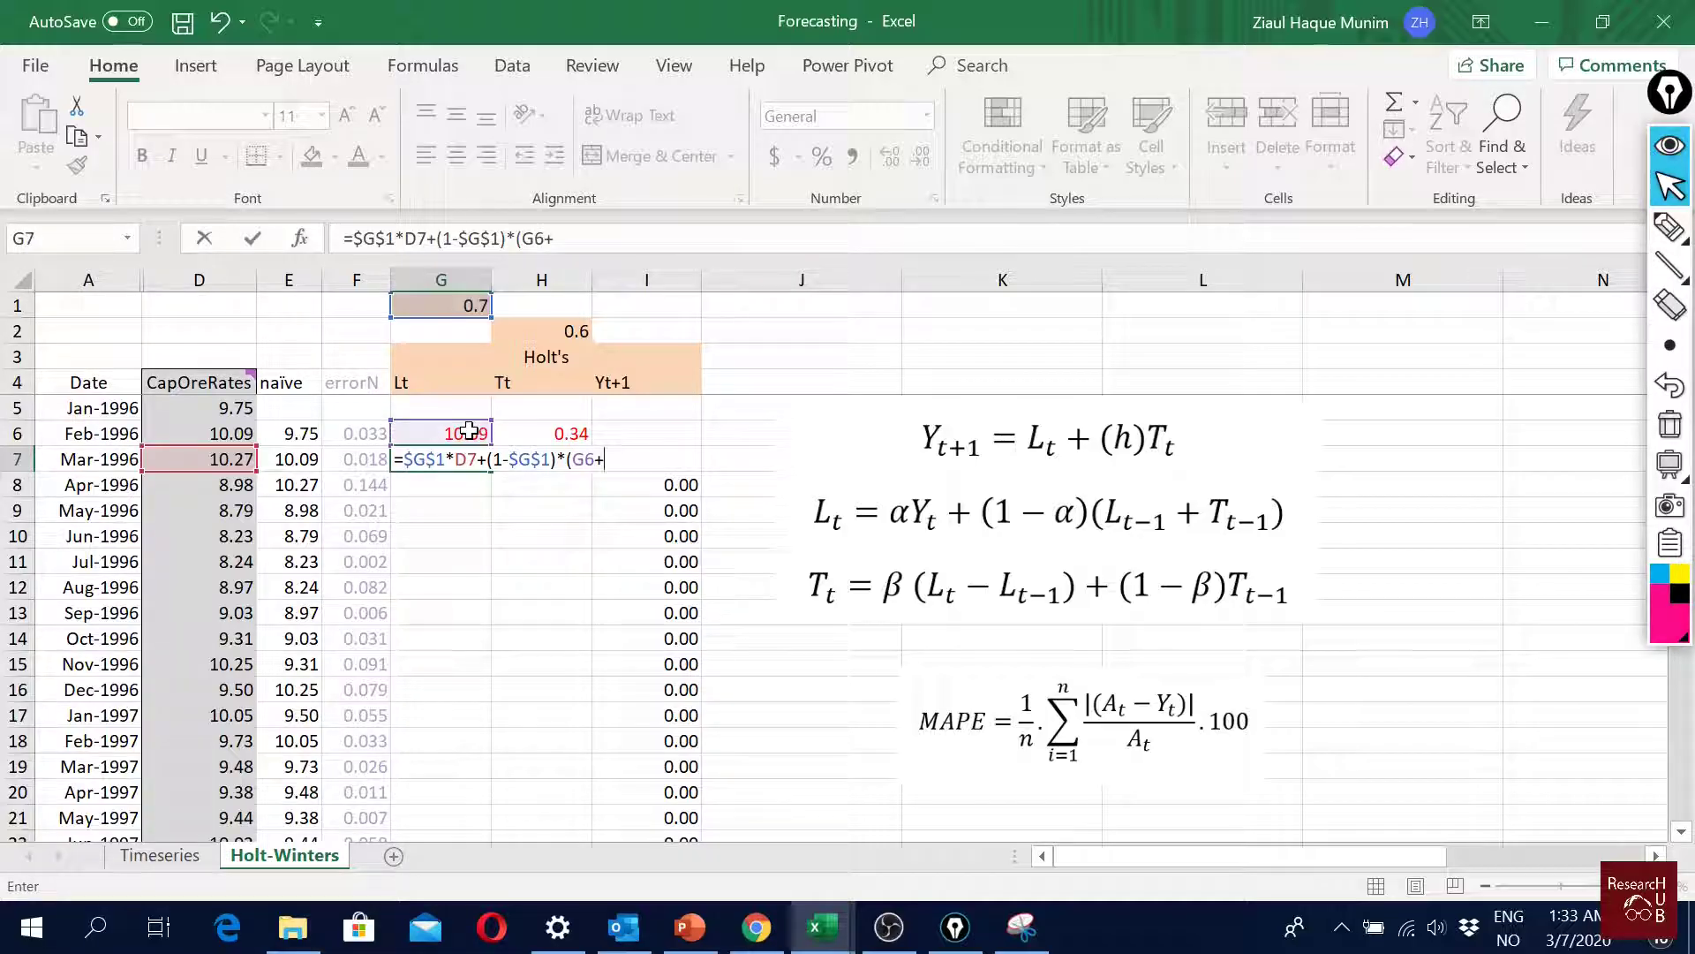
left_click(578, 432)
type(")")
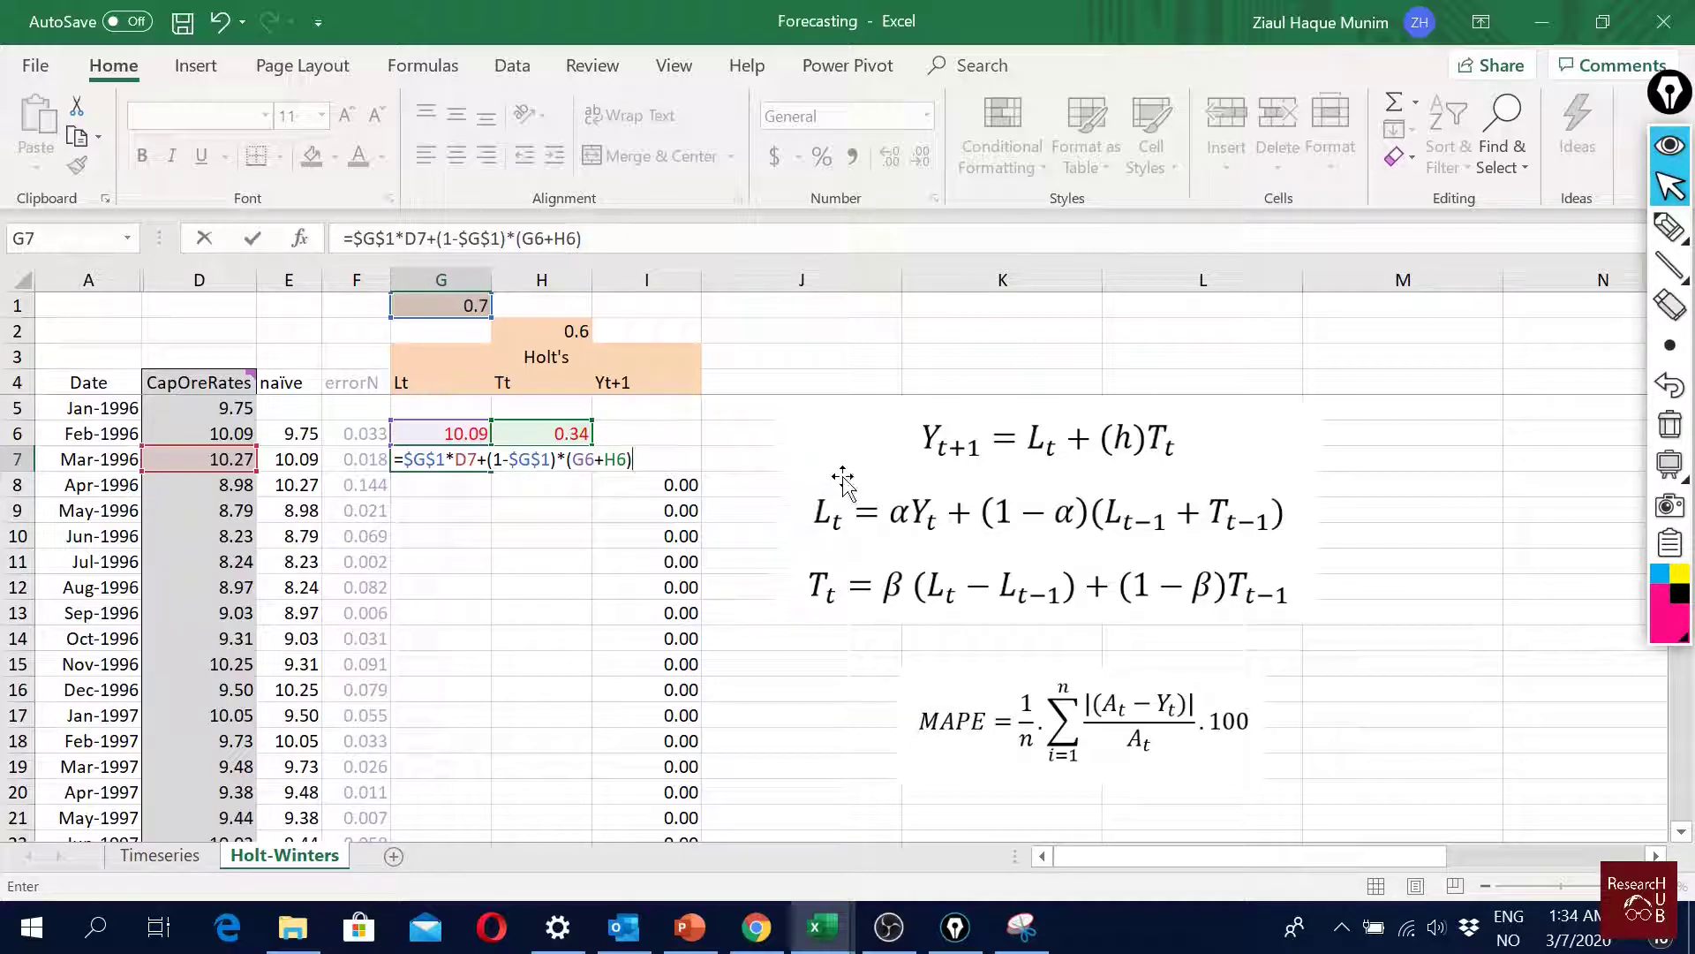
key("ctrl+Return")
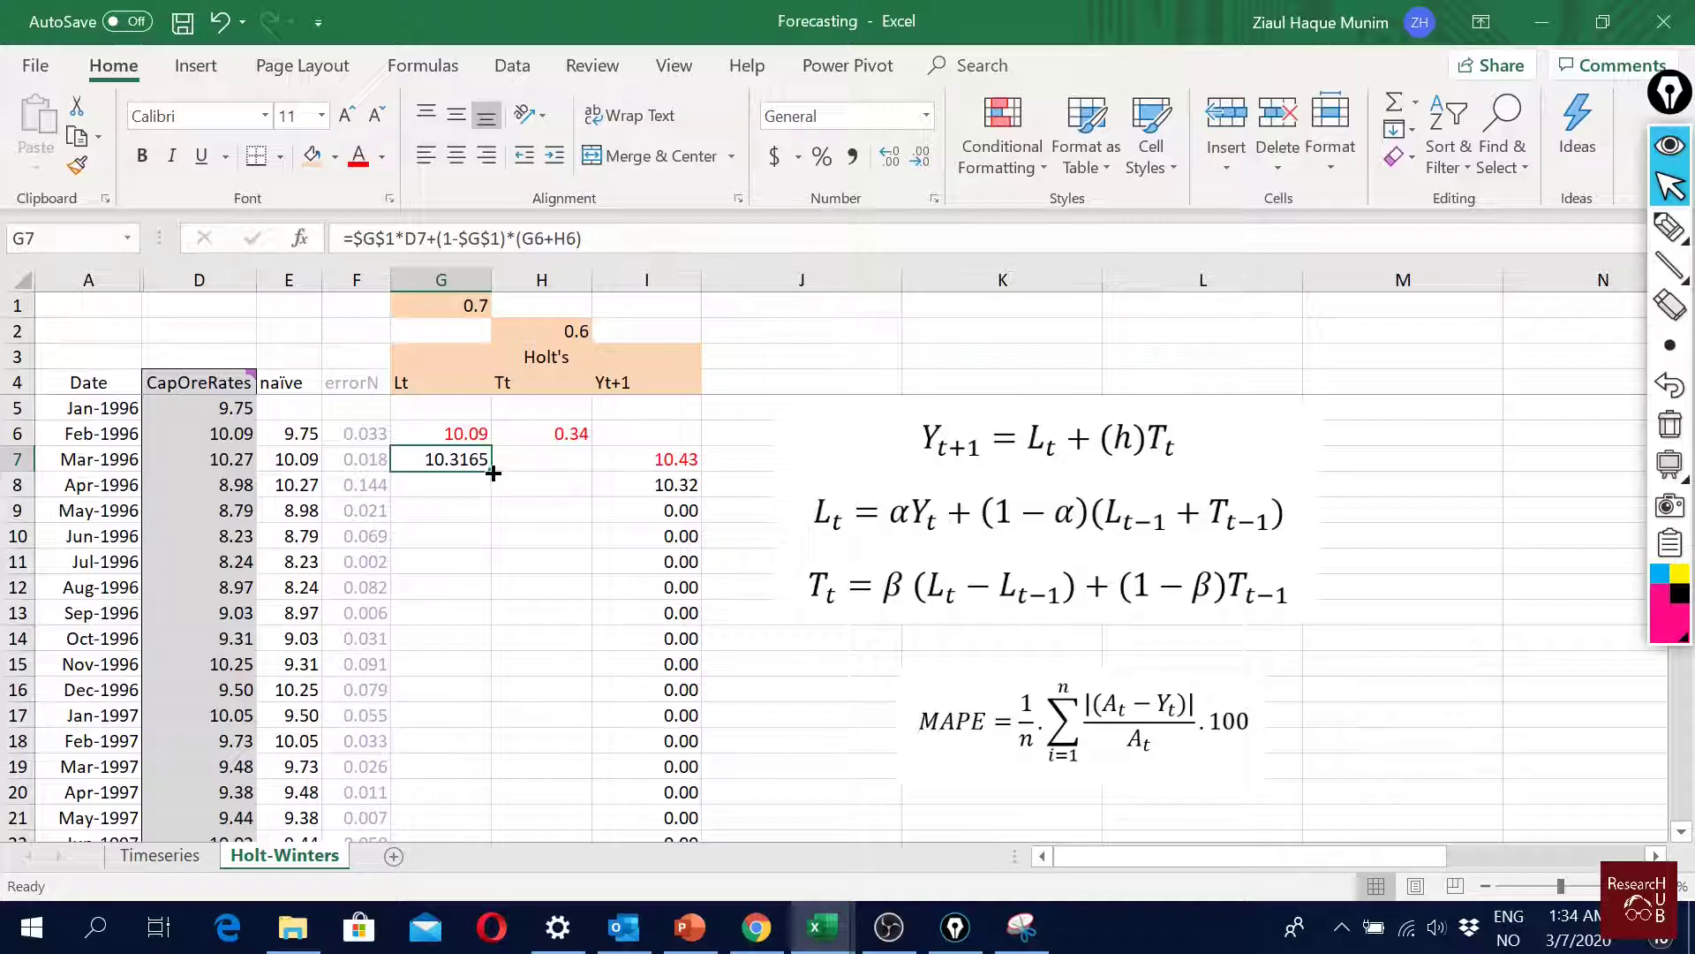
Step: Fill the level formula from cell G7 down the Lt column and display the values with two decimals
double_click(493, 474)
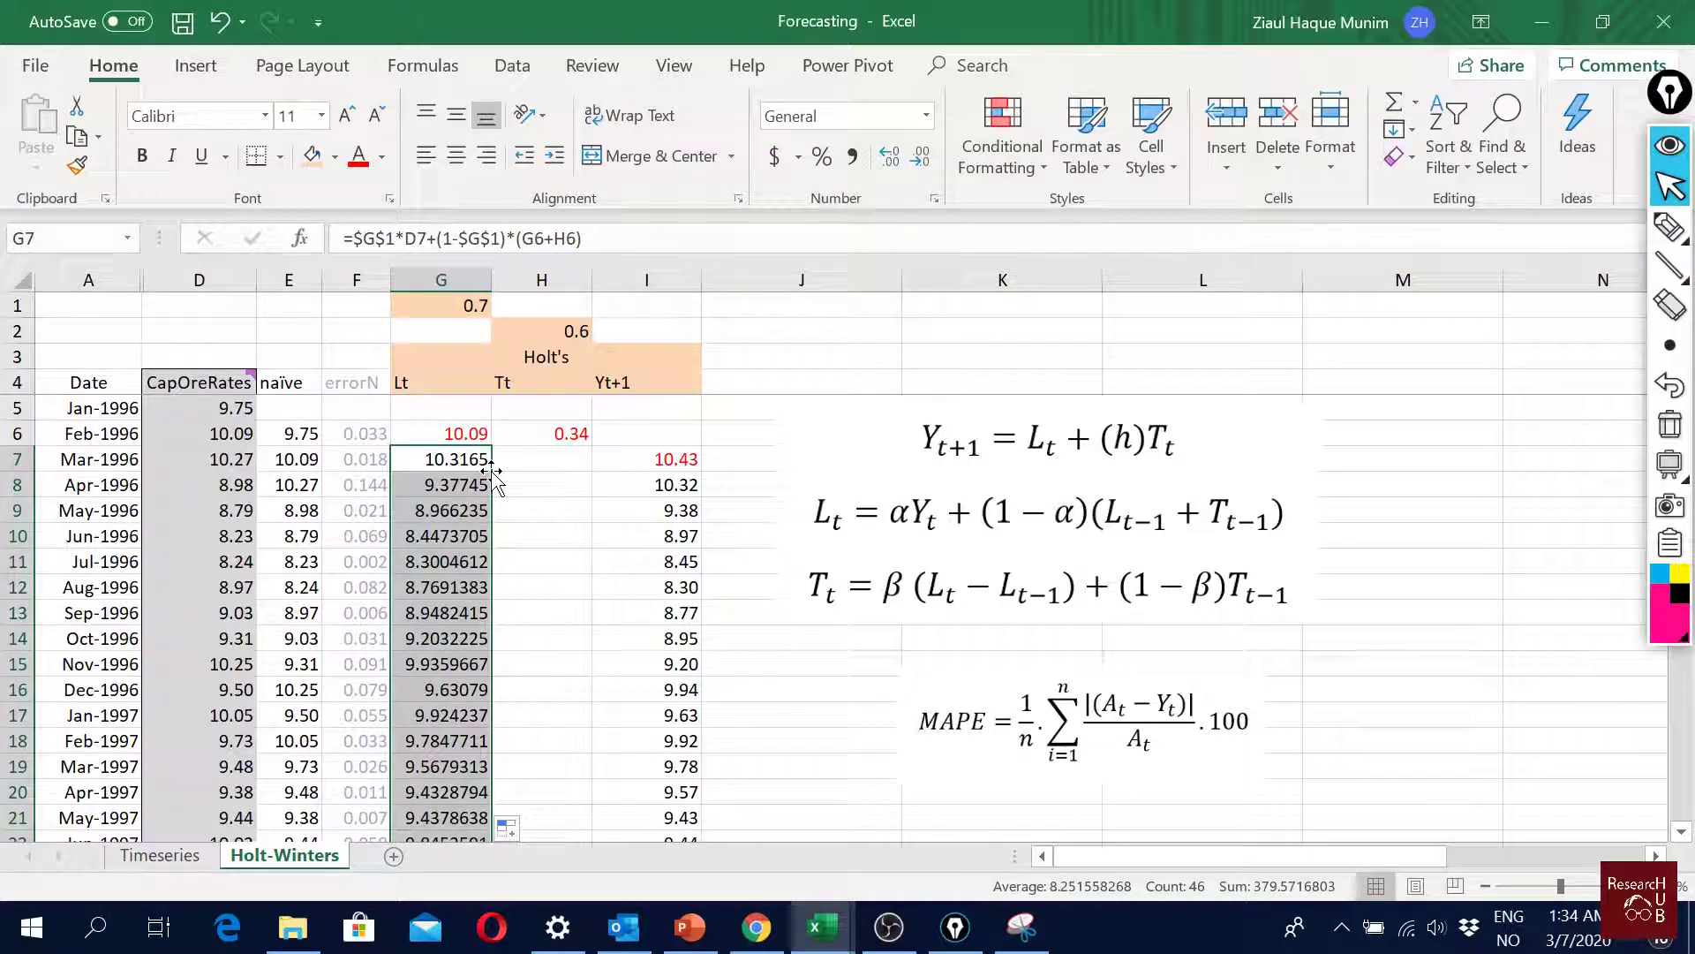
left_click(921, 157)
left_click(921, 157)
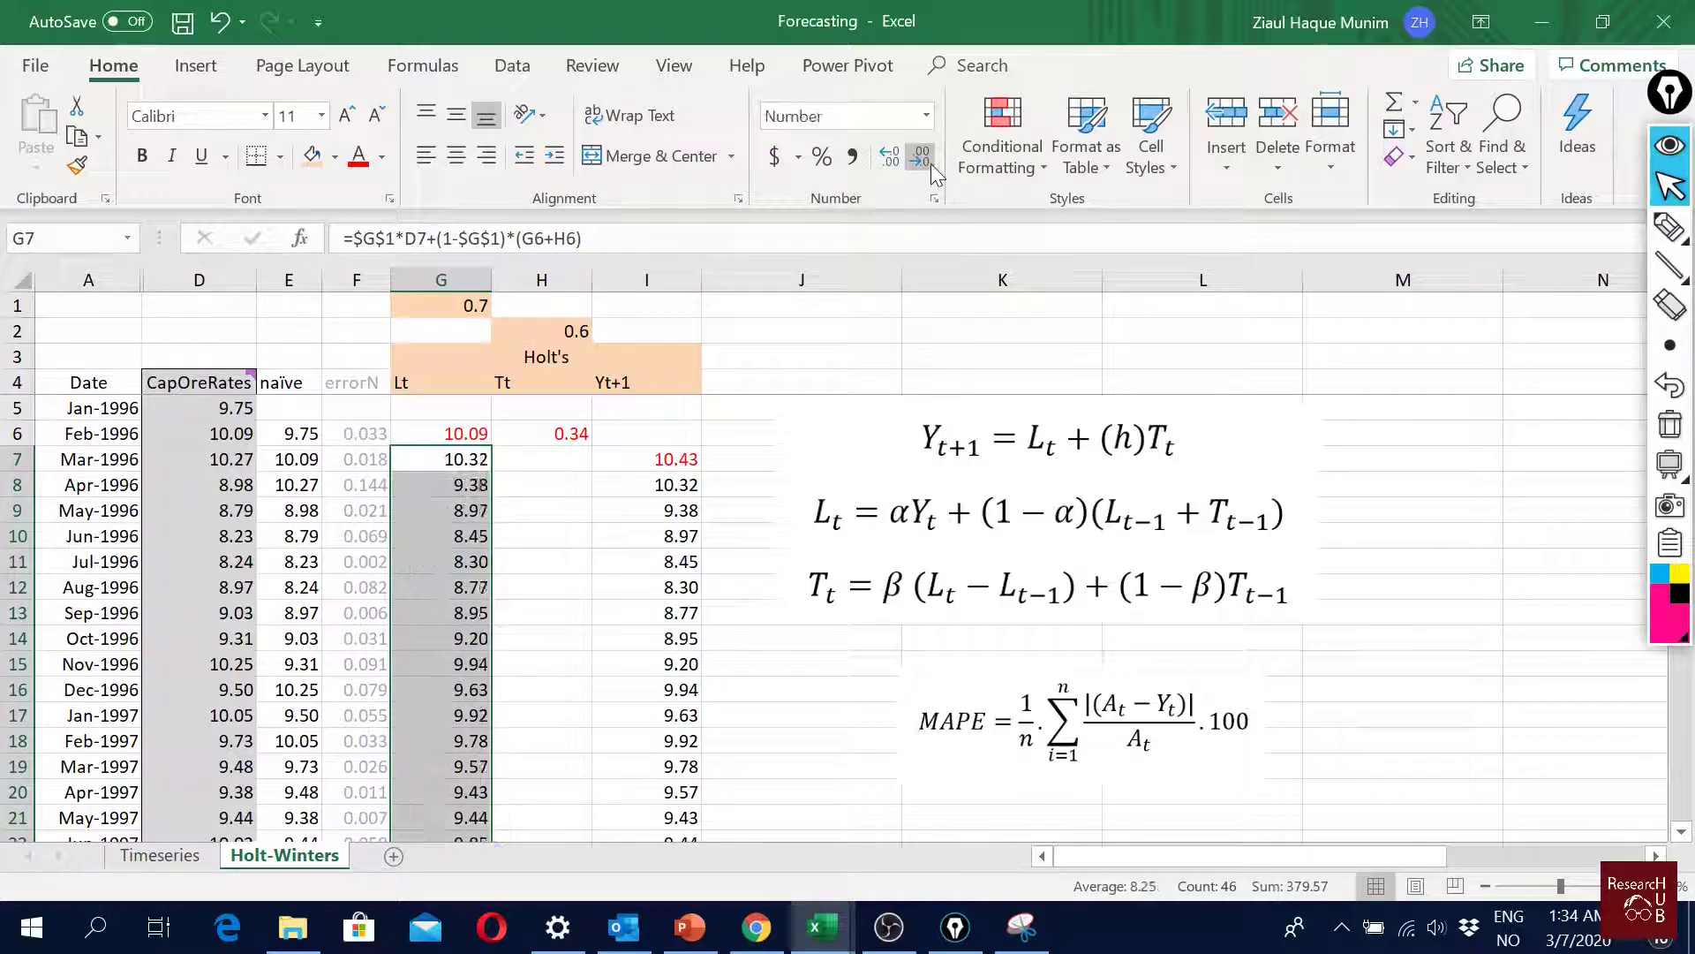
Step: Enter the Mar-1996 trend formula =$H$2*(G7-G6)+(1-$H$2)*H6 in cell H7 of the Tt column
left_click(530, 458)
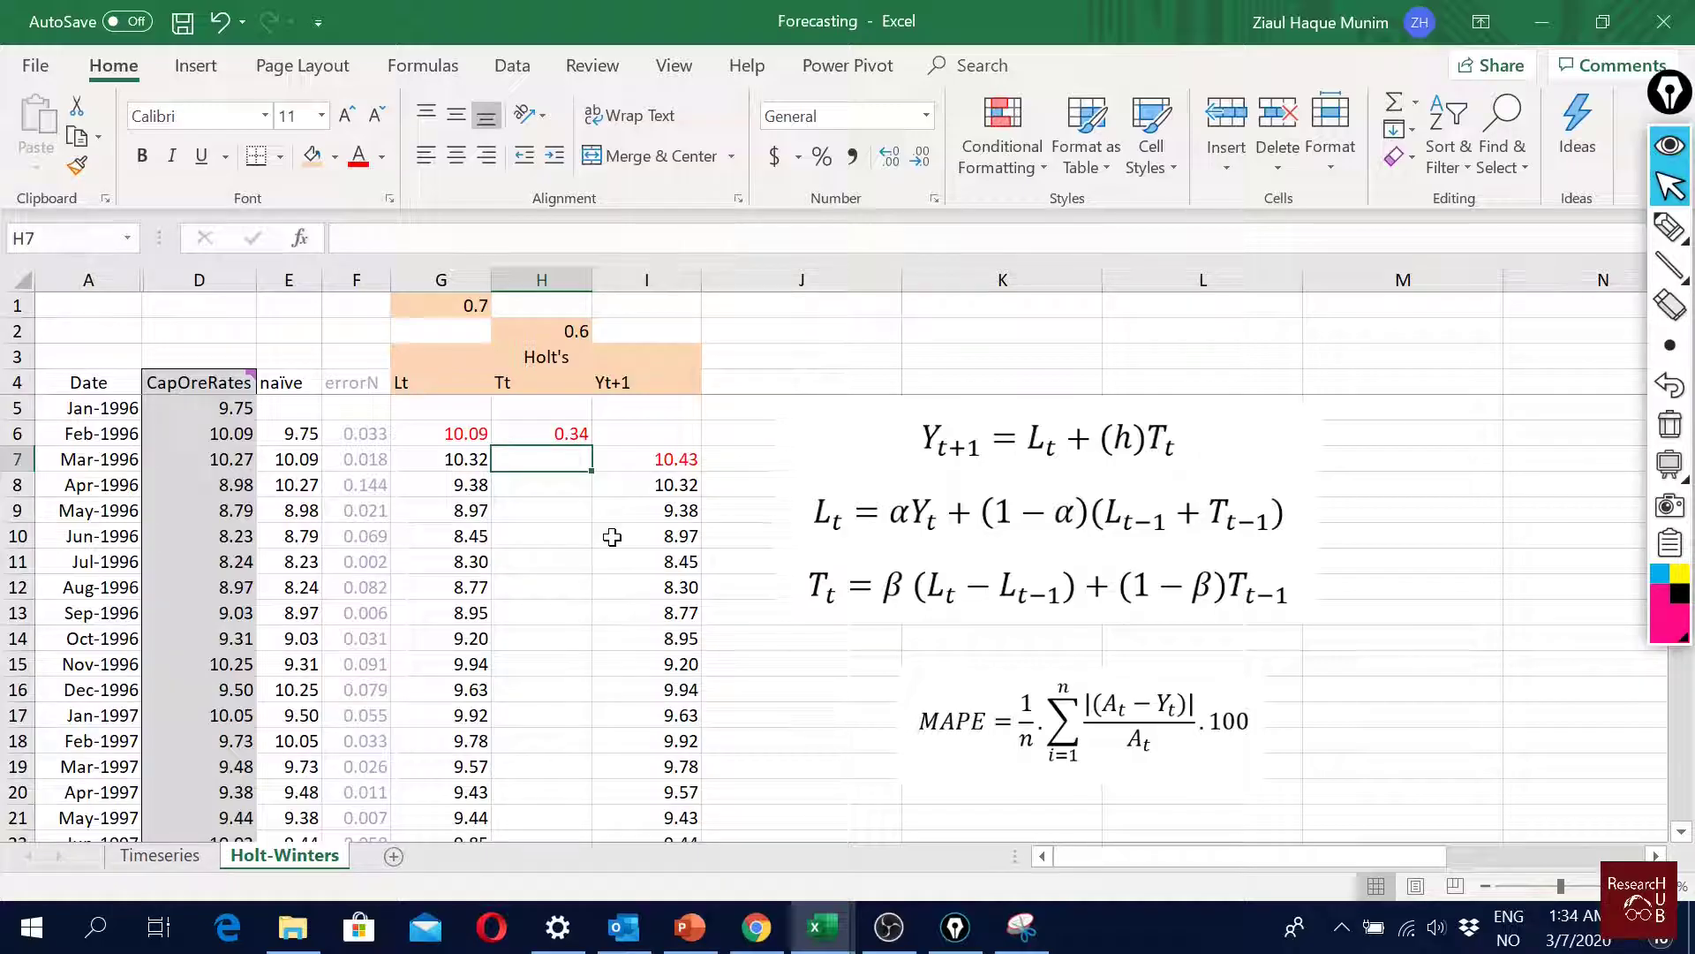
type("=")
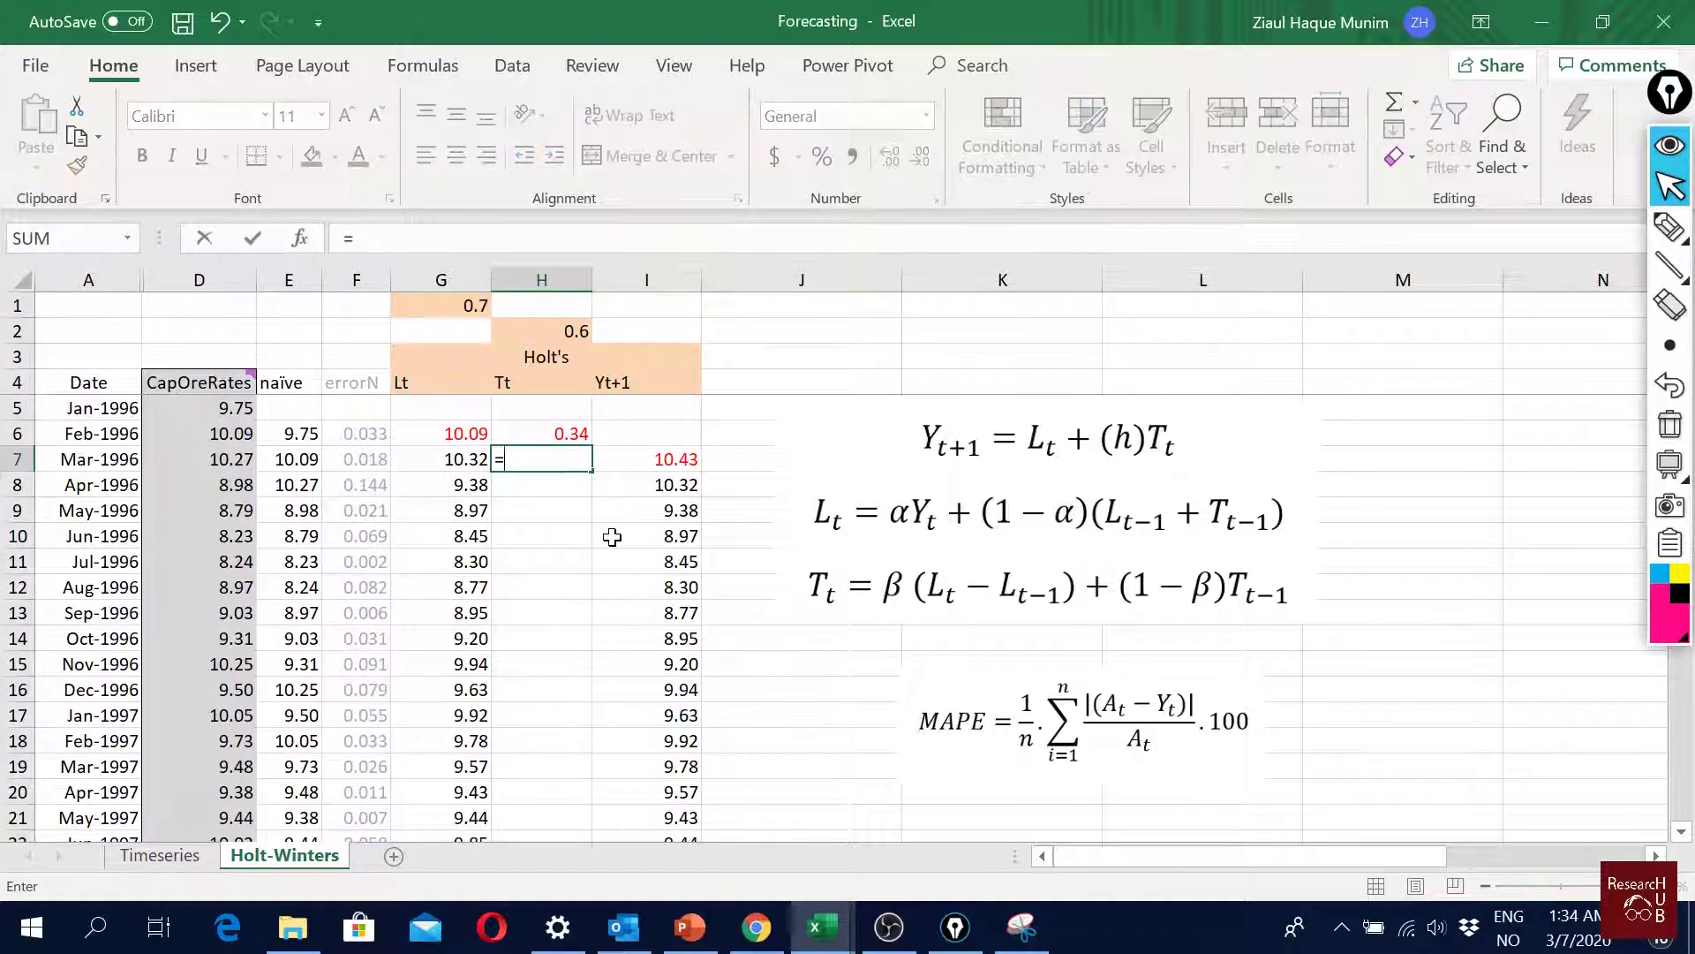
left_click(569, 332)
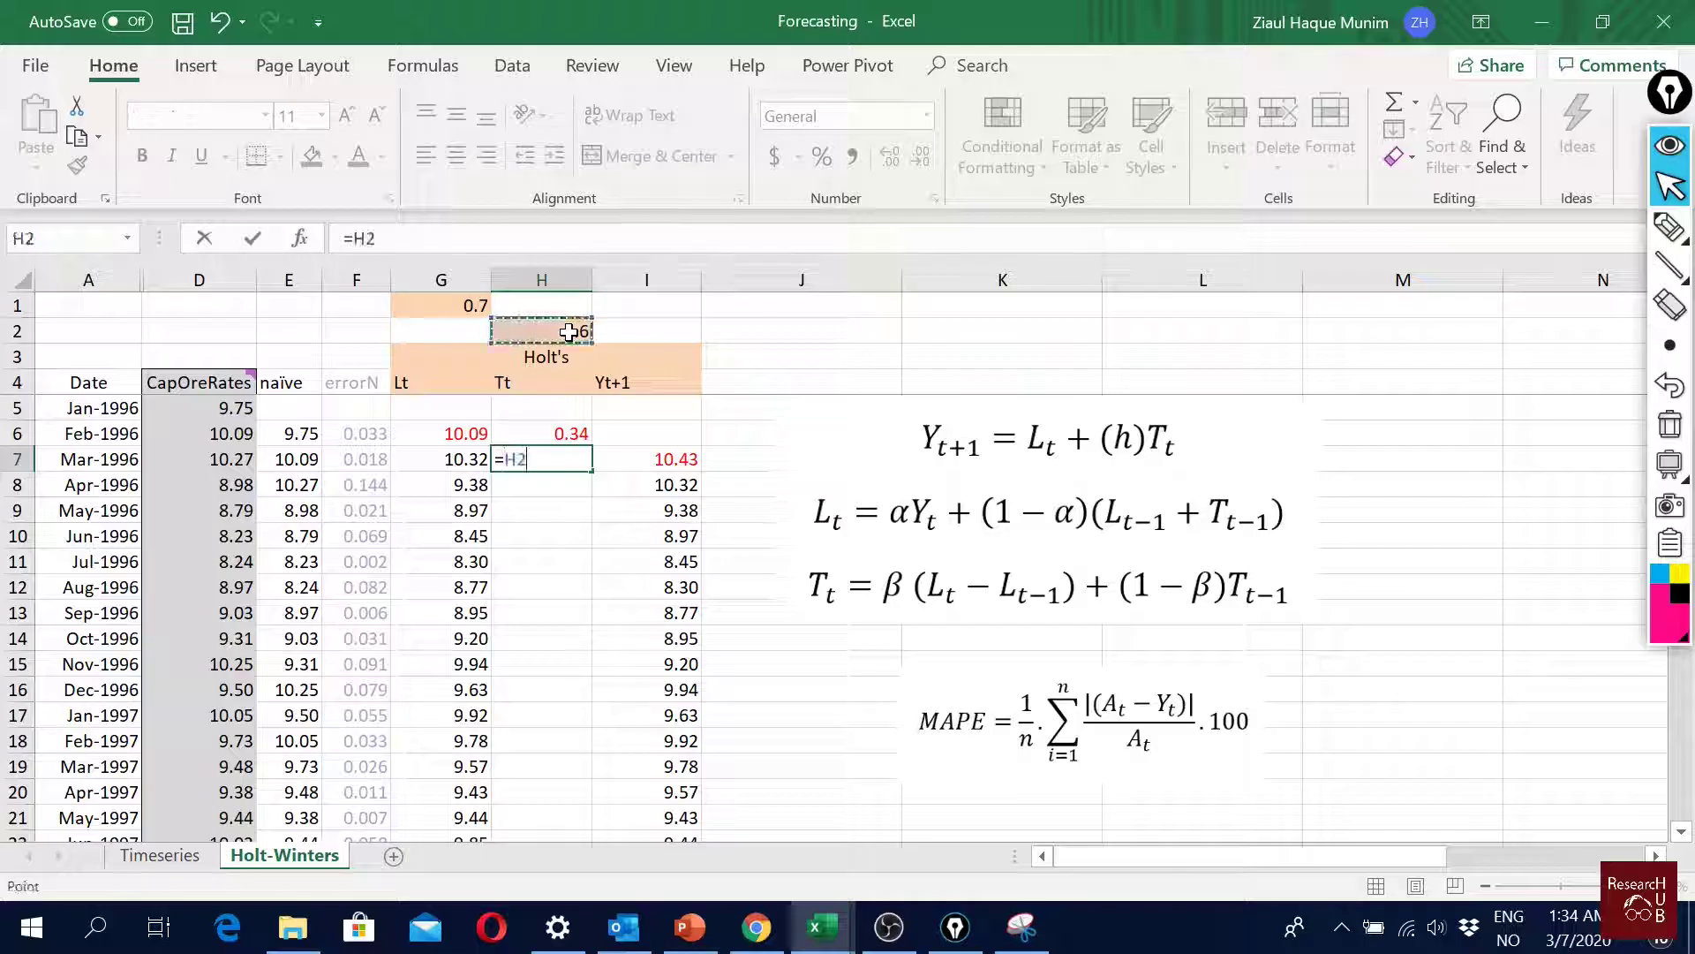
key("F4")
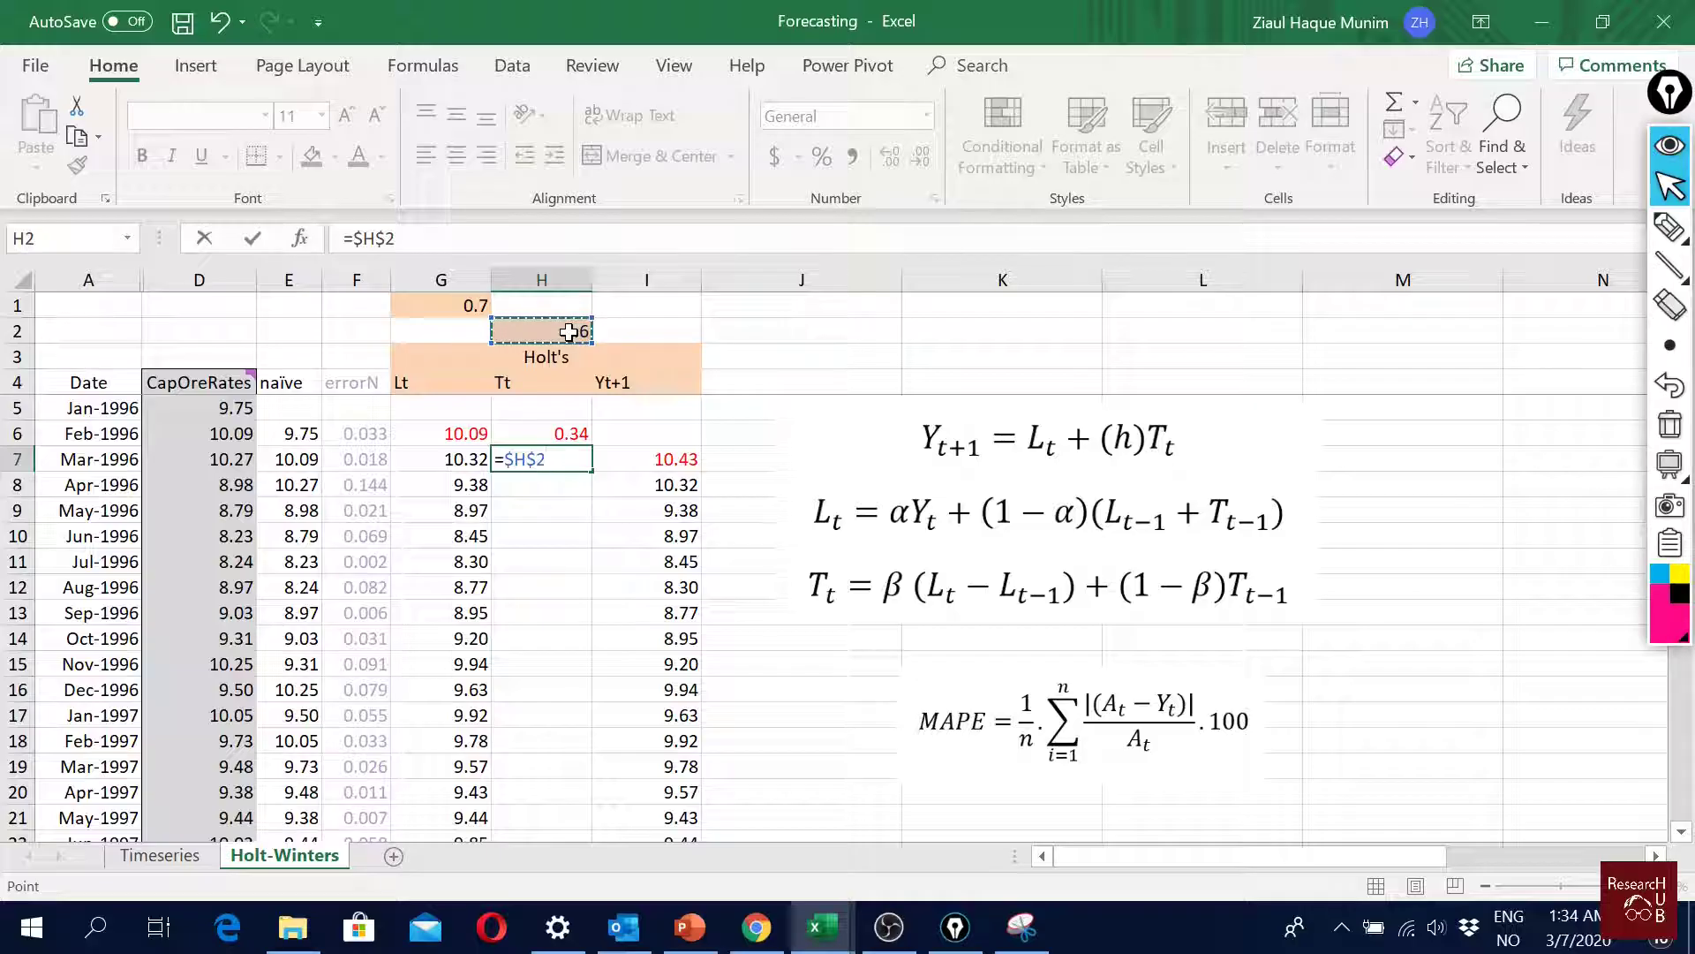
type("*")
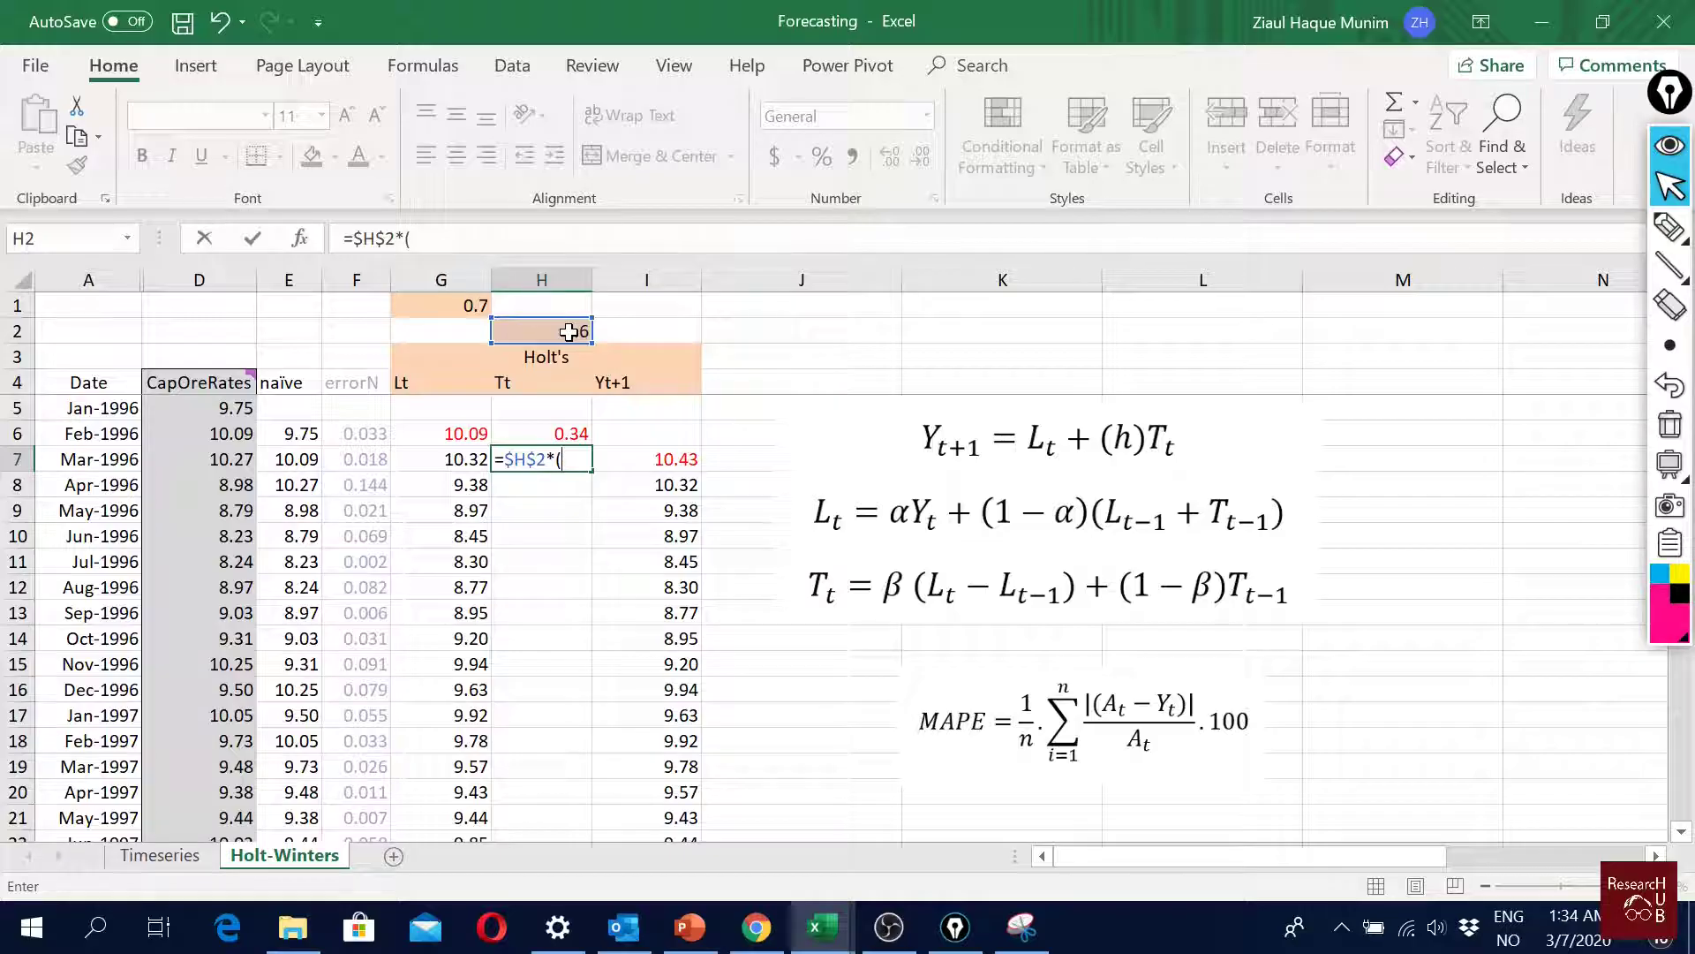
type("(")
left_click(452, 460)
type("-")
left_click(450, 434)
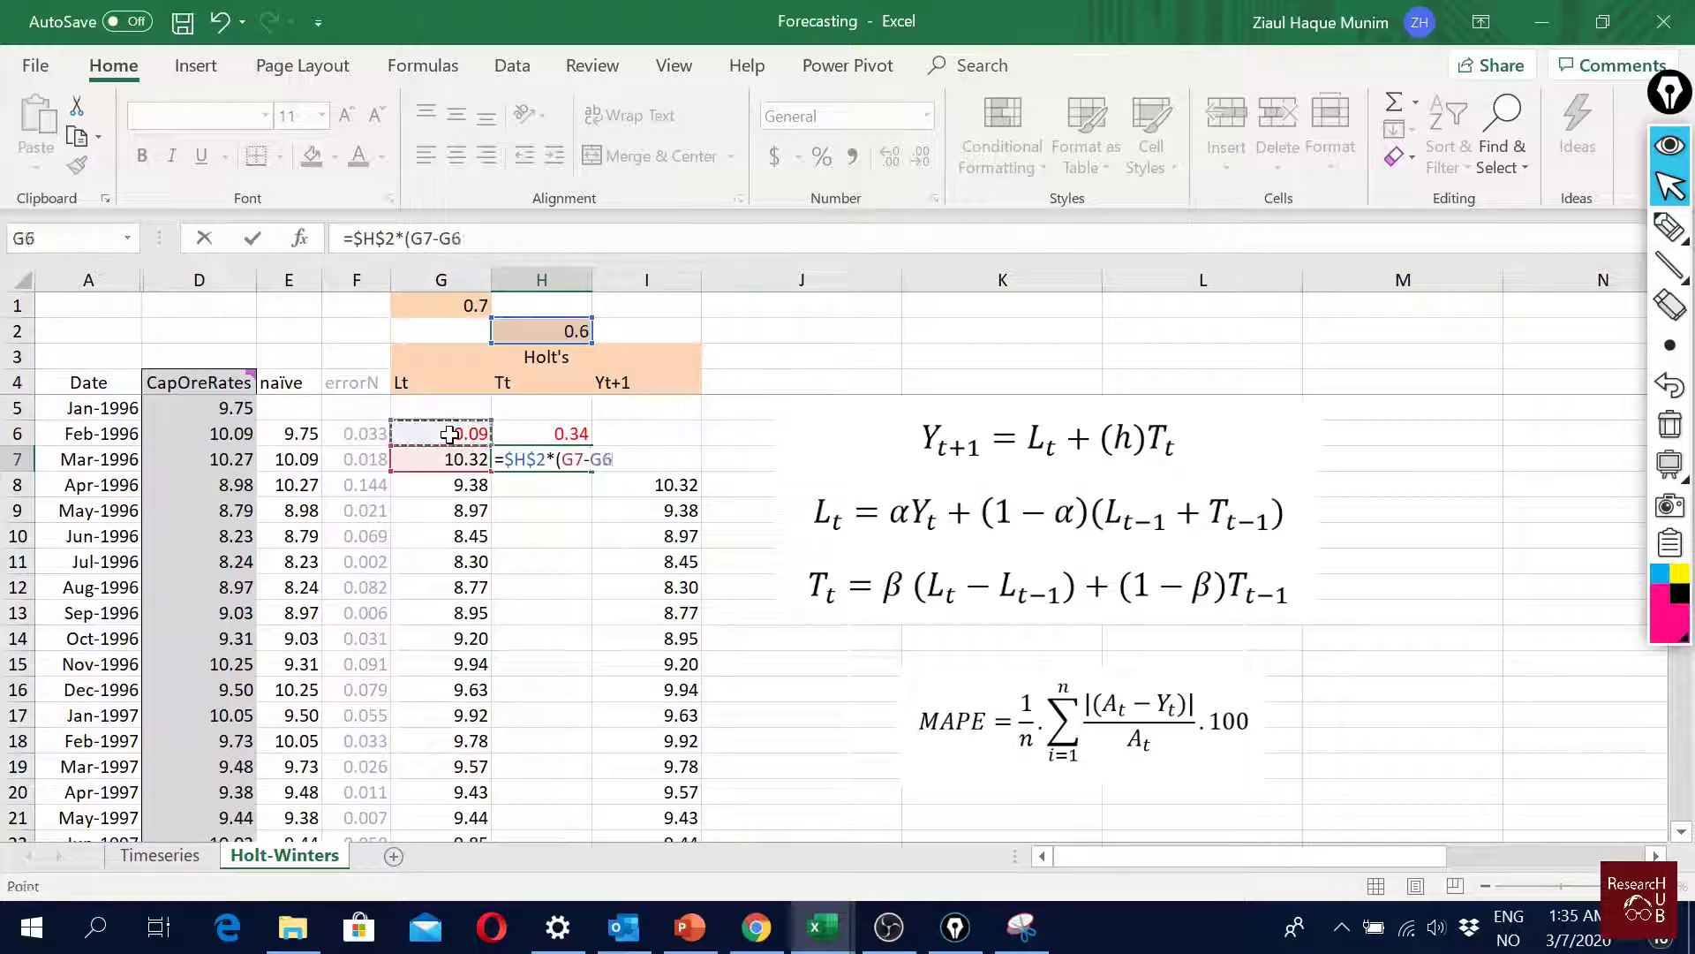
type(")+(1-")
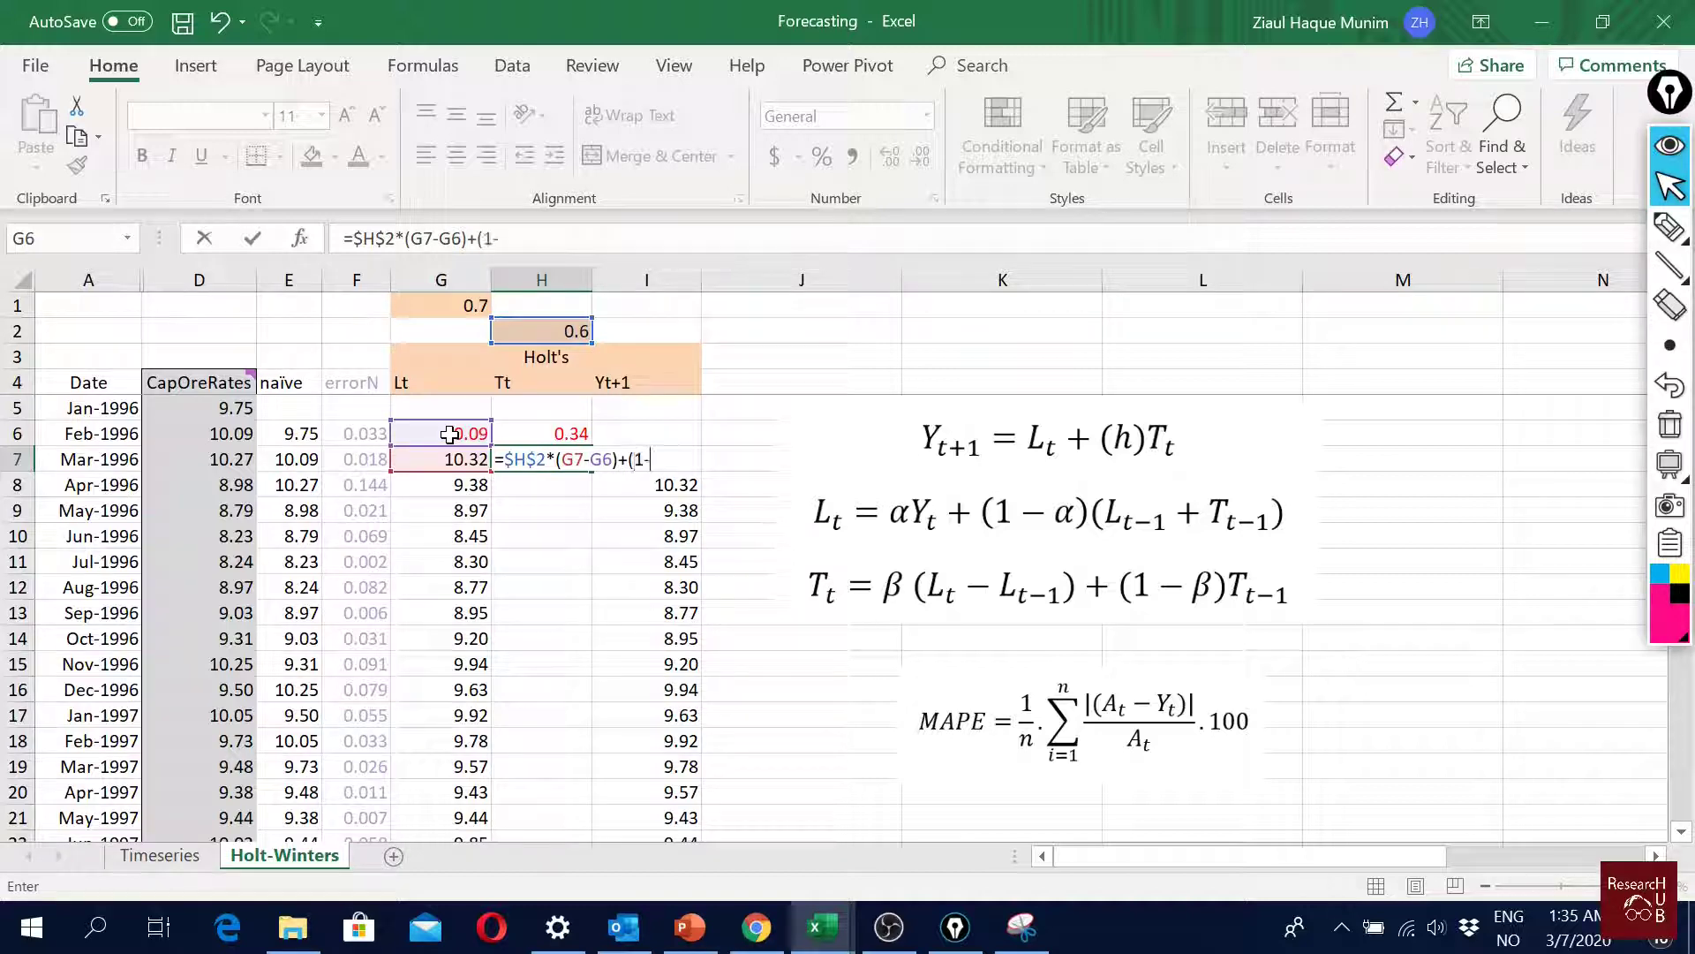
left_click(555, 331)
key("F4")
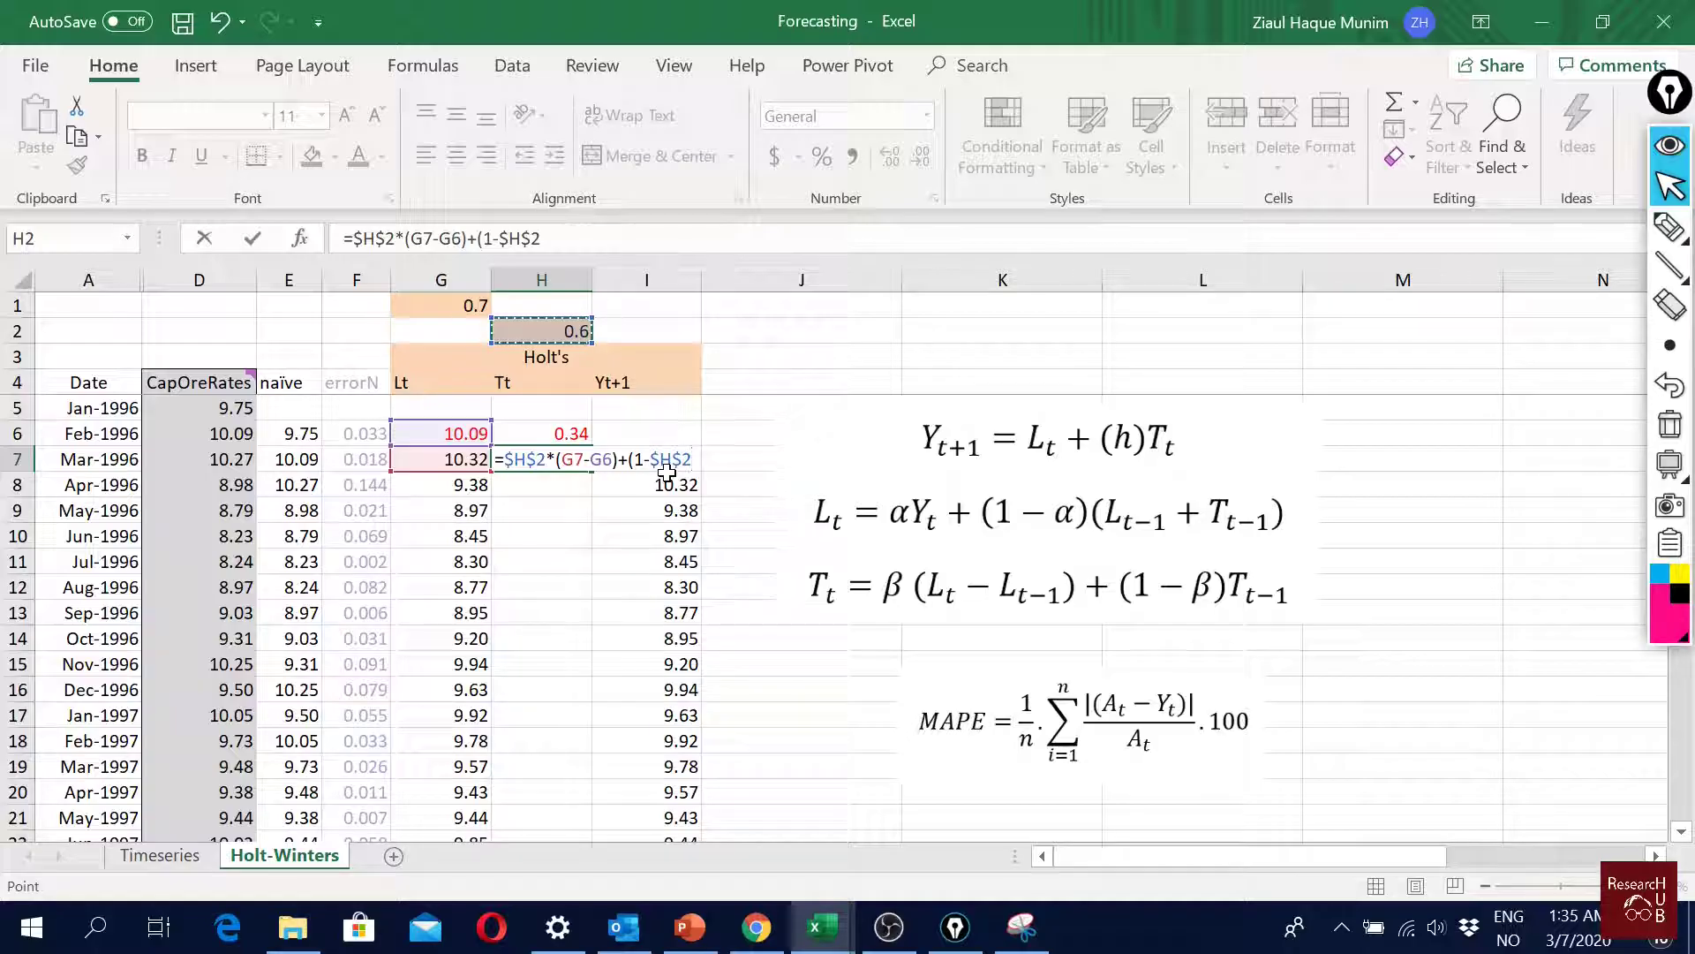
type(")*")
left_click(558, 430)
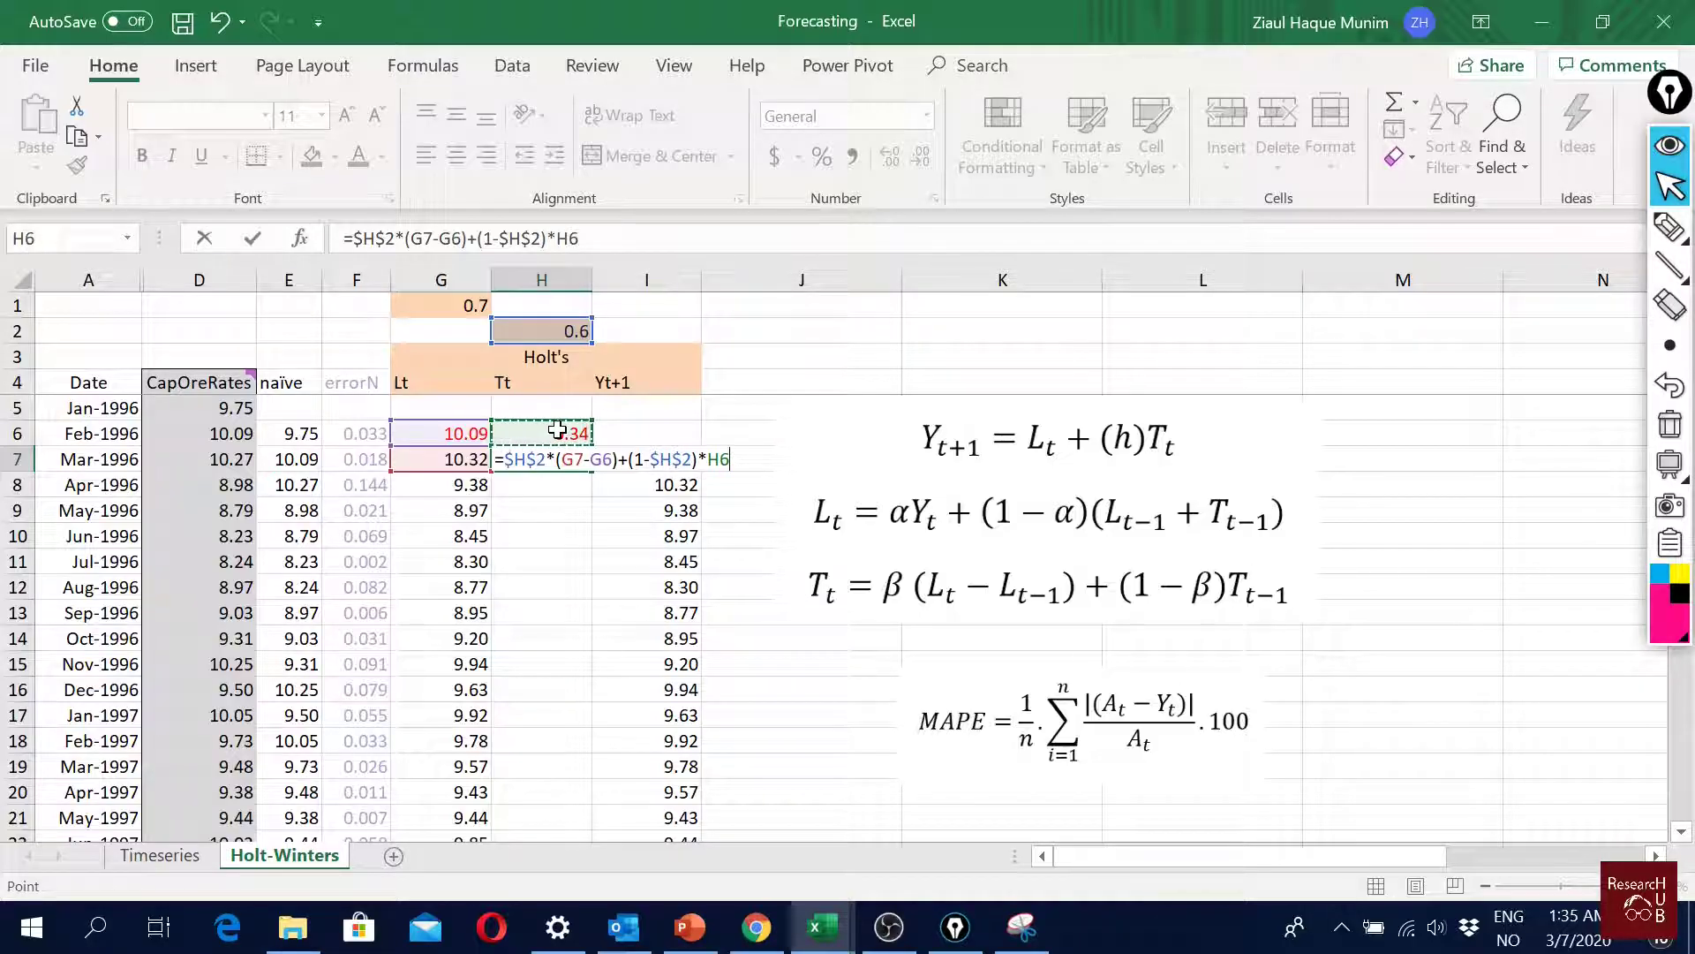
key("Return")
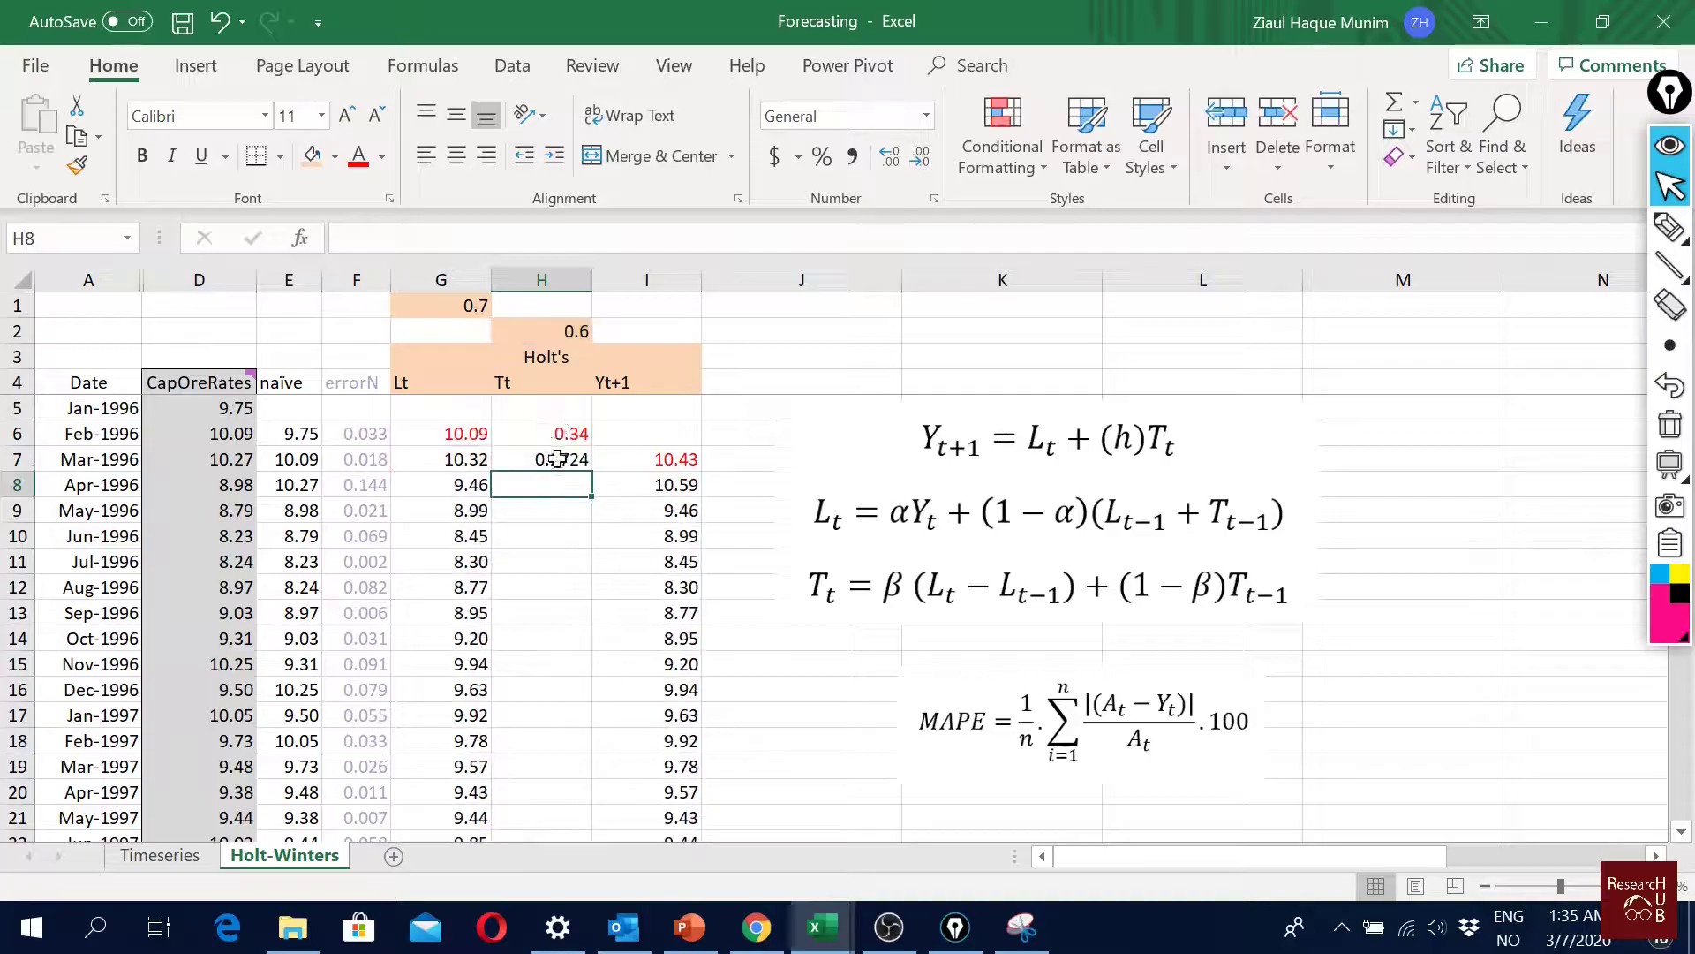
Step: Fill the trend formula from cell H7 down the Tt column and display the values with three decimals
left_click(552, 459)
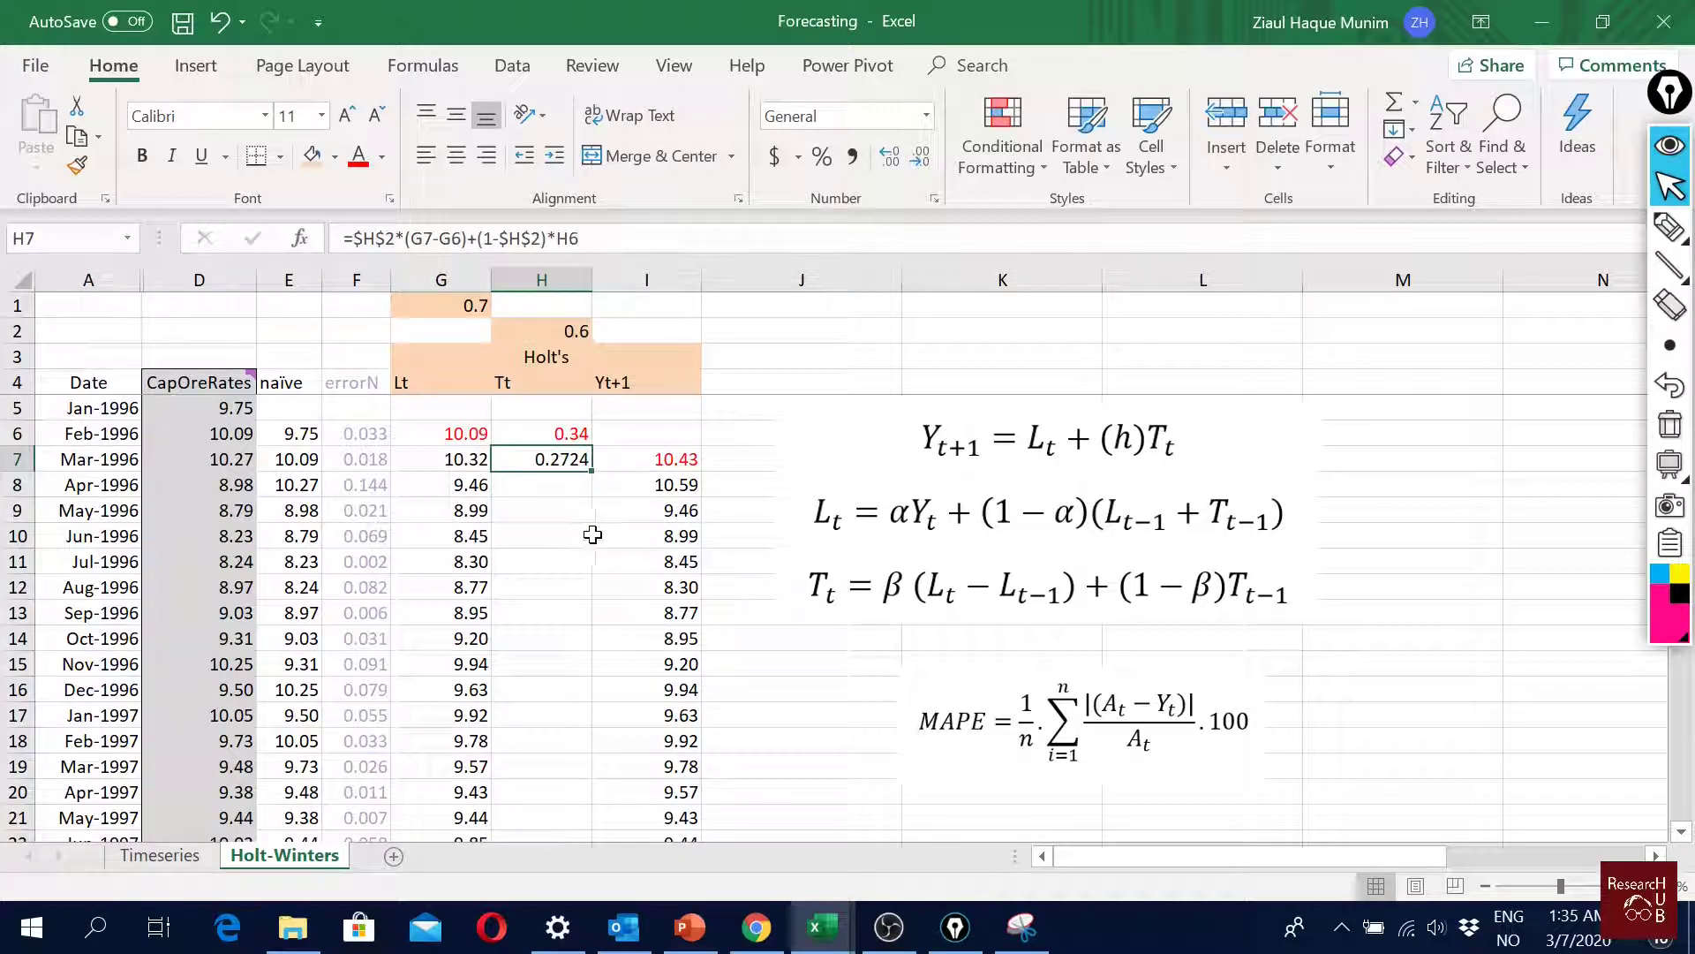
double_click(592, 473)
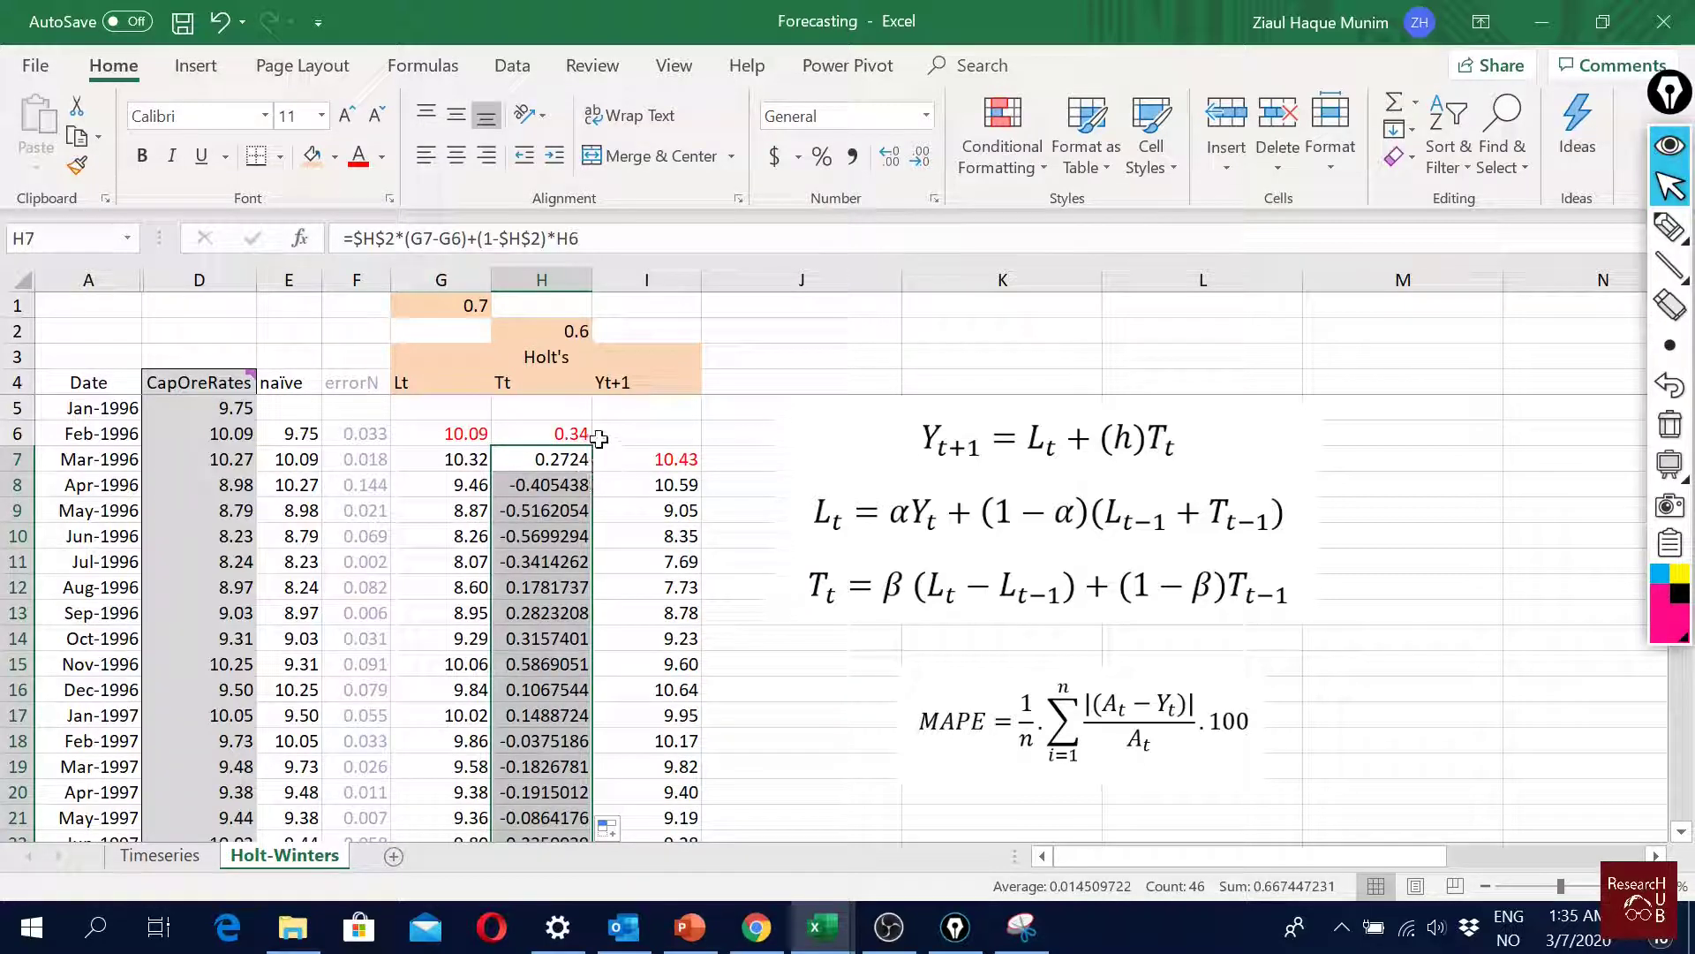
left_click(917, 162)
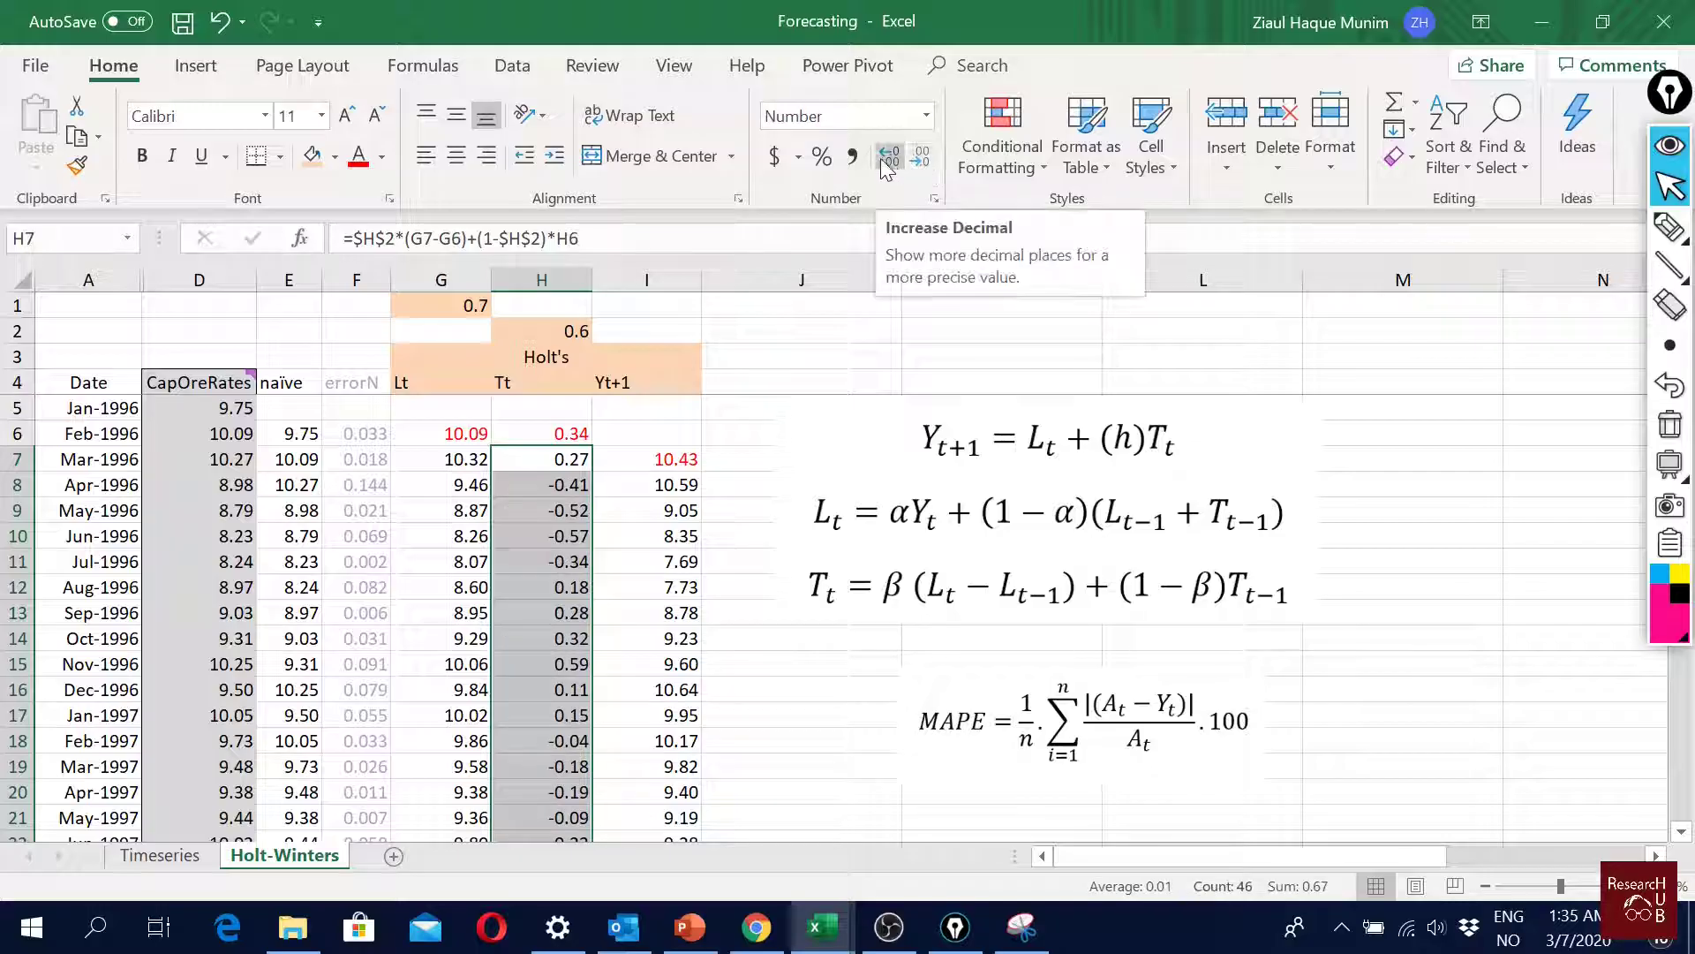
left_click(890, 159)
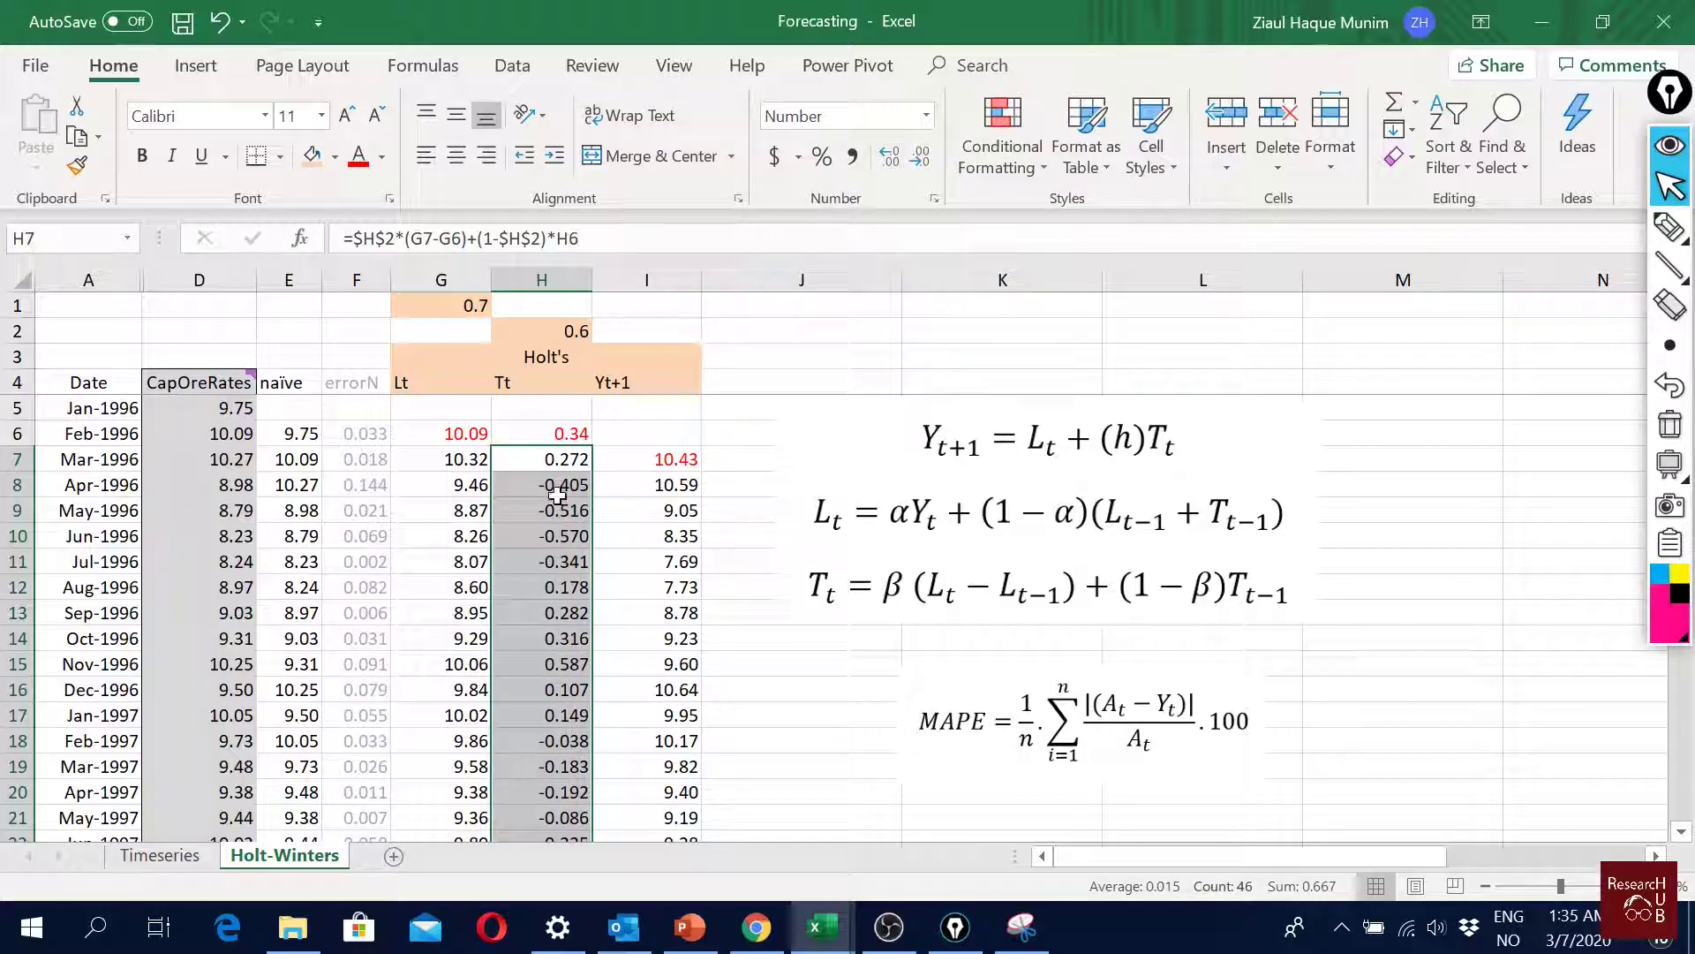
Step: Examine the forecast formulas in the Yt+1 column from Mar-1996 down to the Jul-Dec 1999 holdout rows
left_click(679, 451)
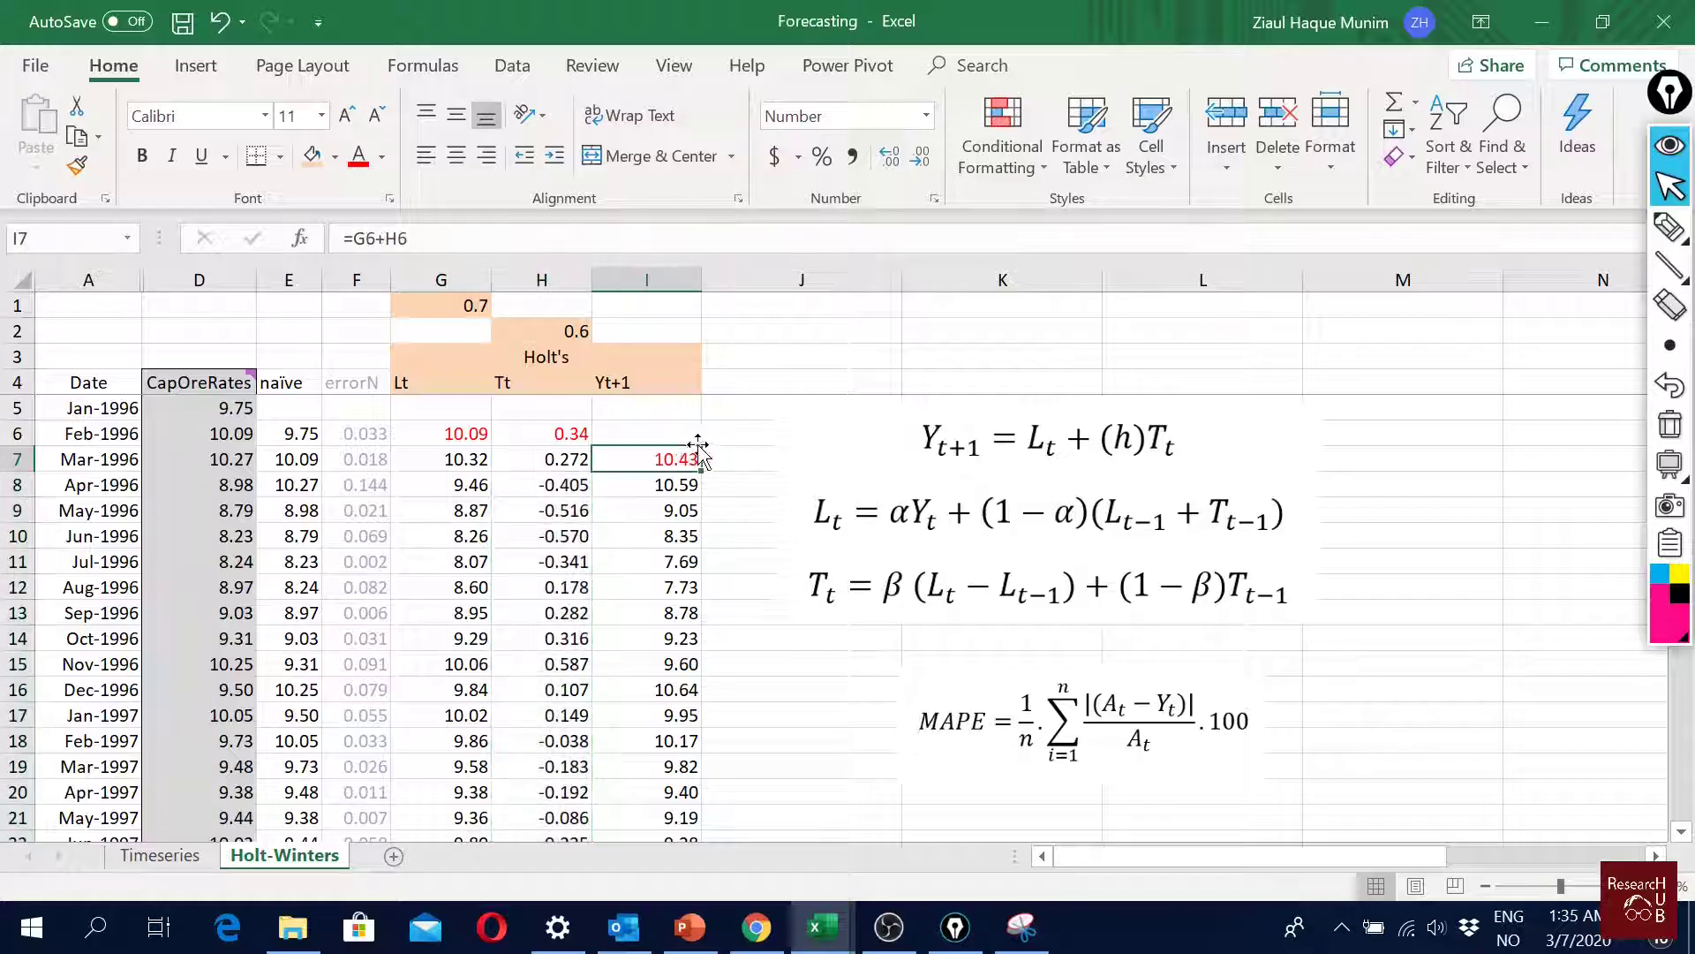
scroll(649, 419, "down", 1)
scroll(701, 480, "up", 1)
left_click(683, 478)
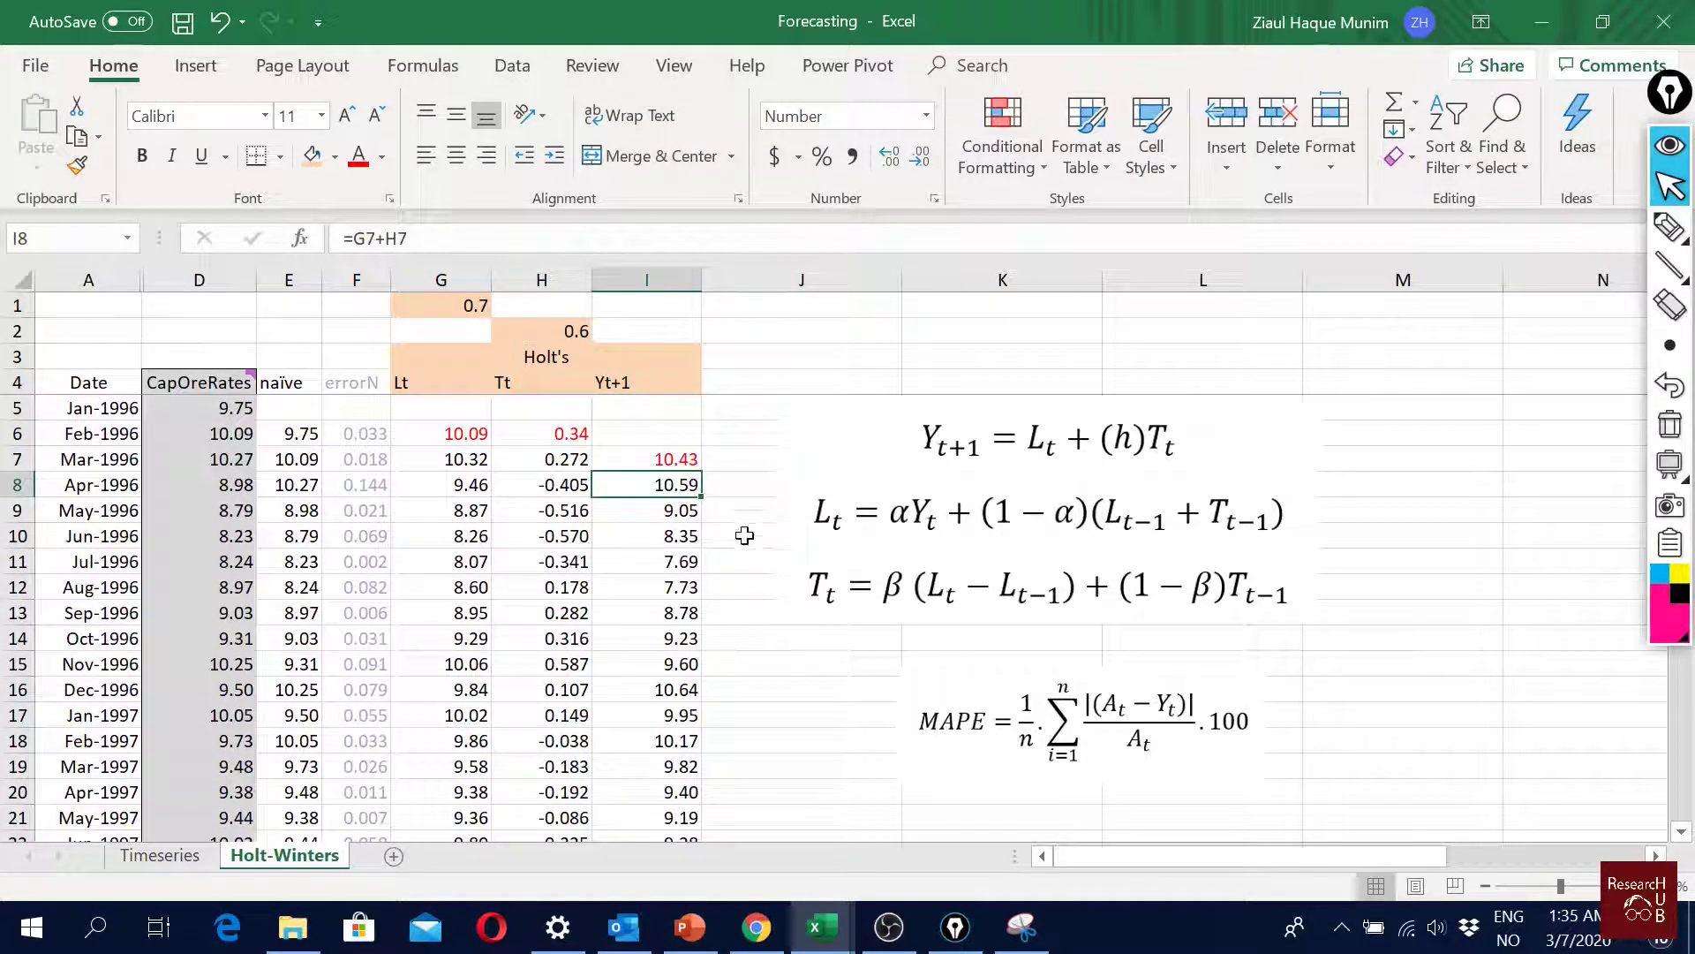
scroll(675, 528, "down", 7)
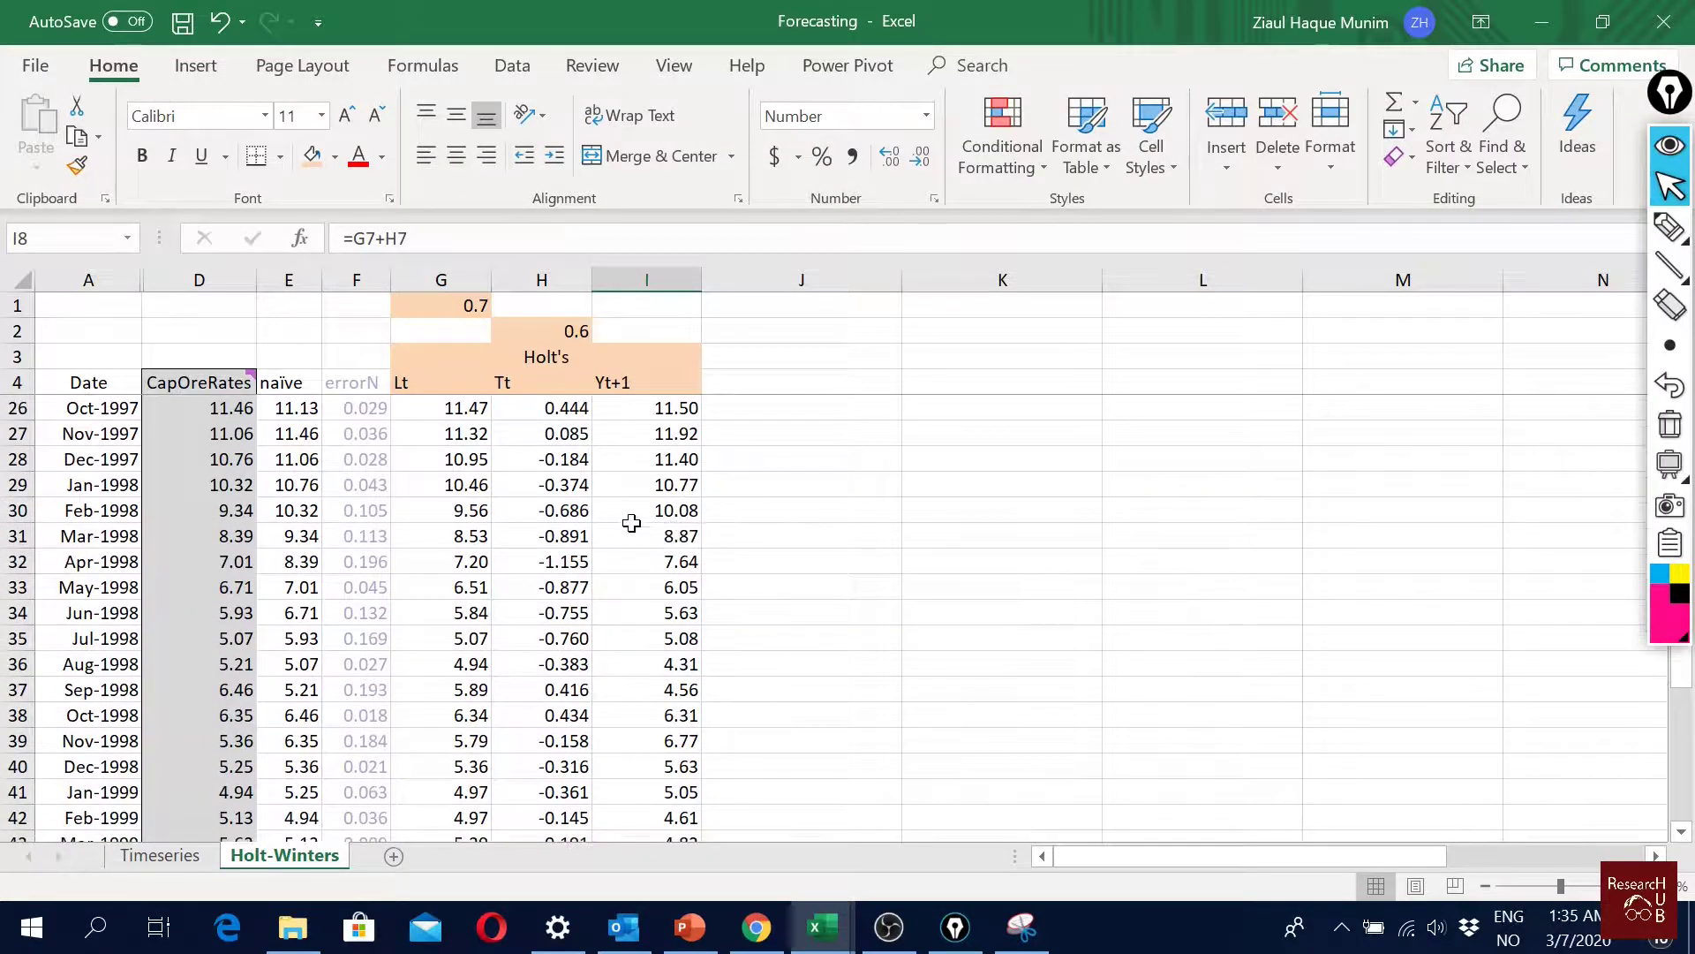
scroll(625, 529, "down", 2)
scroll(626, 530, "down", 2)
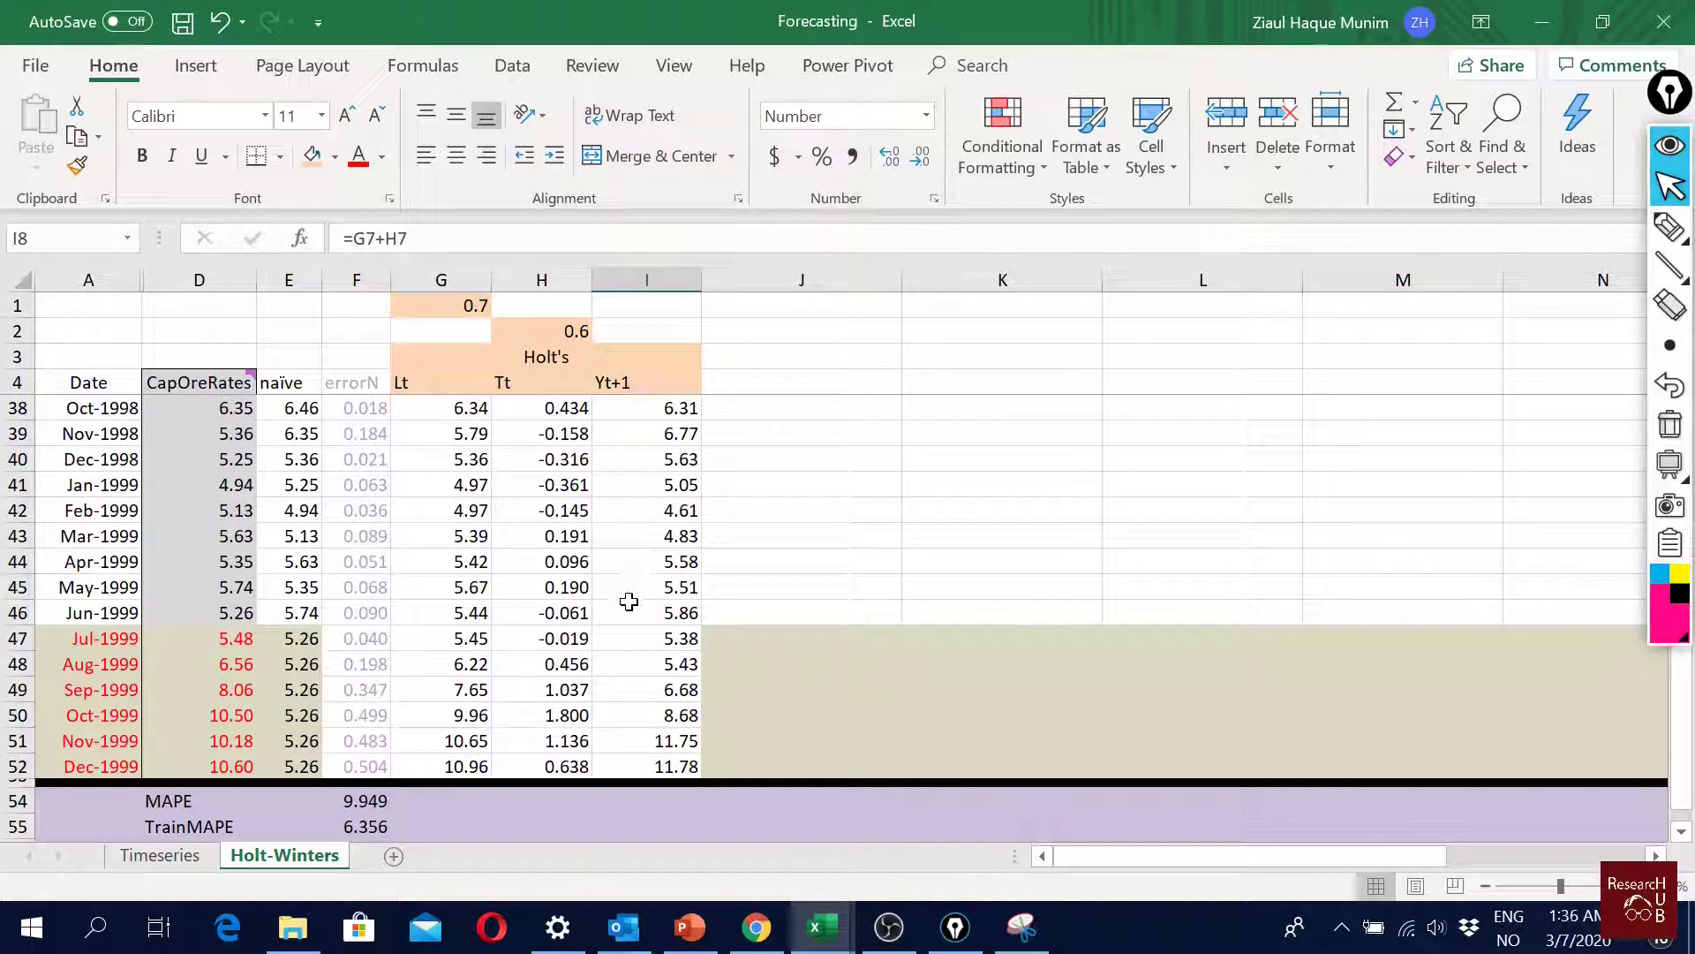
Step: Inspect which cells the level formula in G47 and the forecast formulas in I47 and I48 refer to
left_click(479, 637)
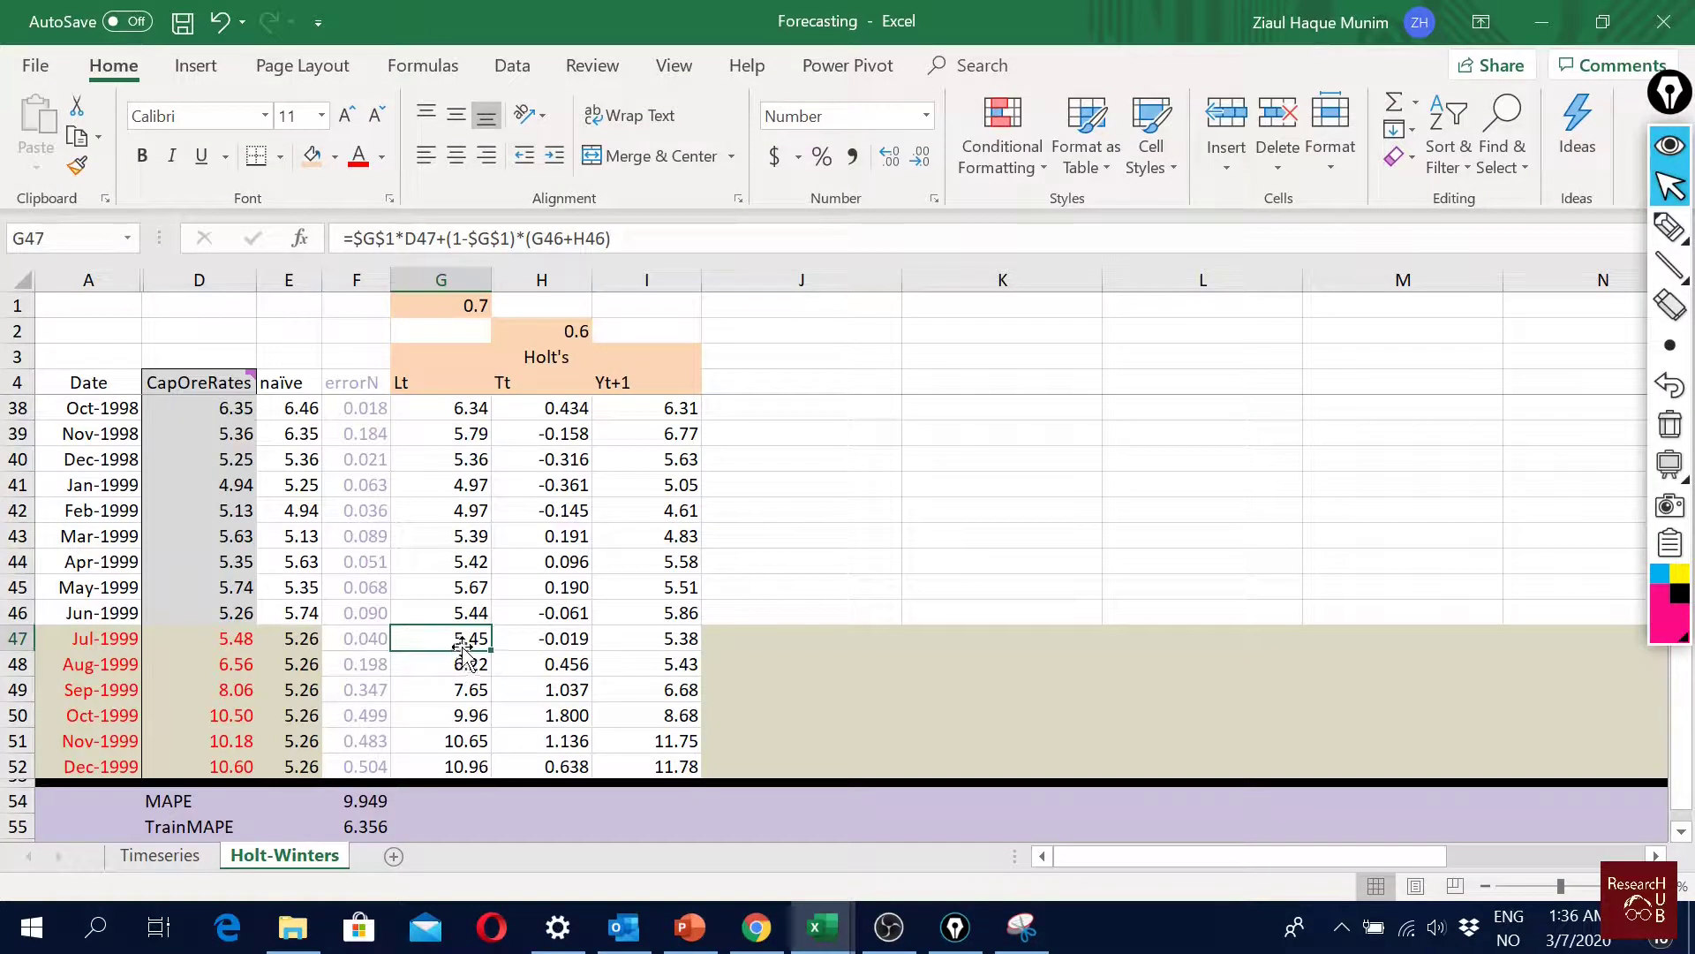
double_click(463, 645)
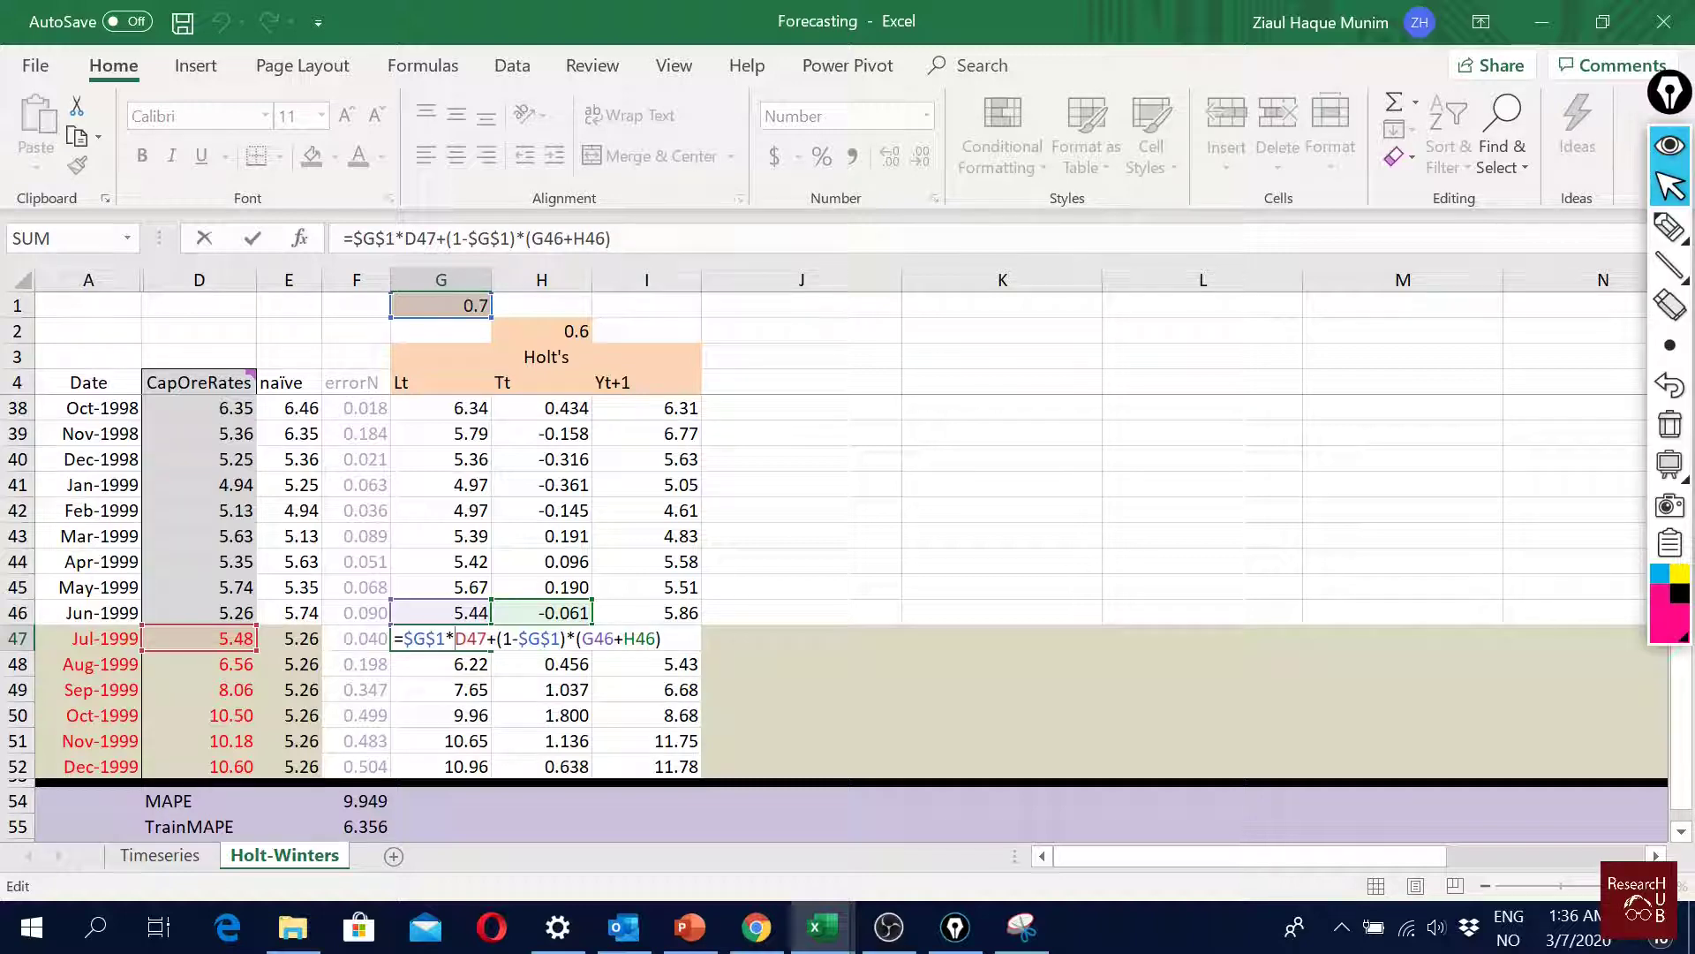
key("Escape")
left_click(18, 638)
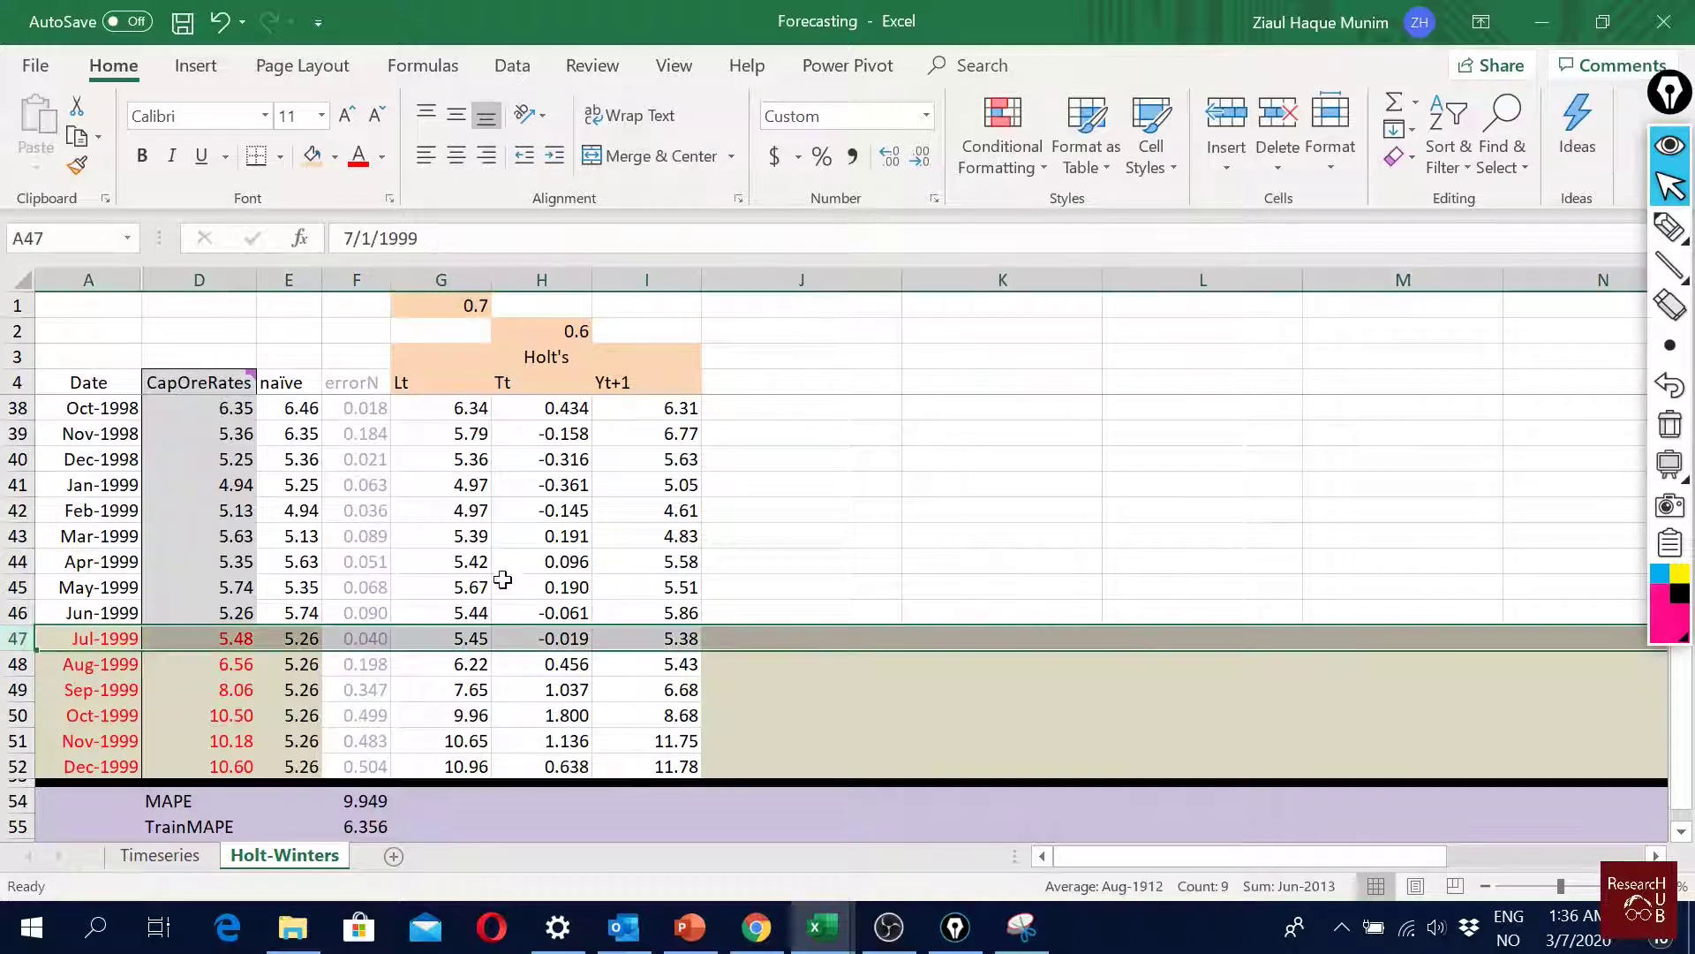
double_click(677, 649)
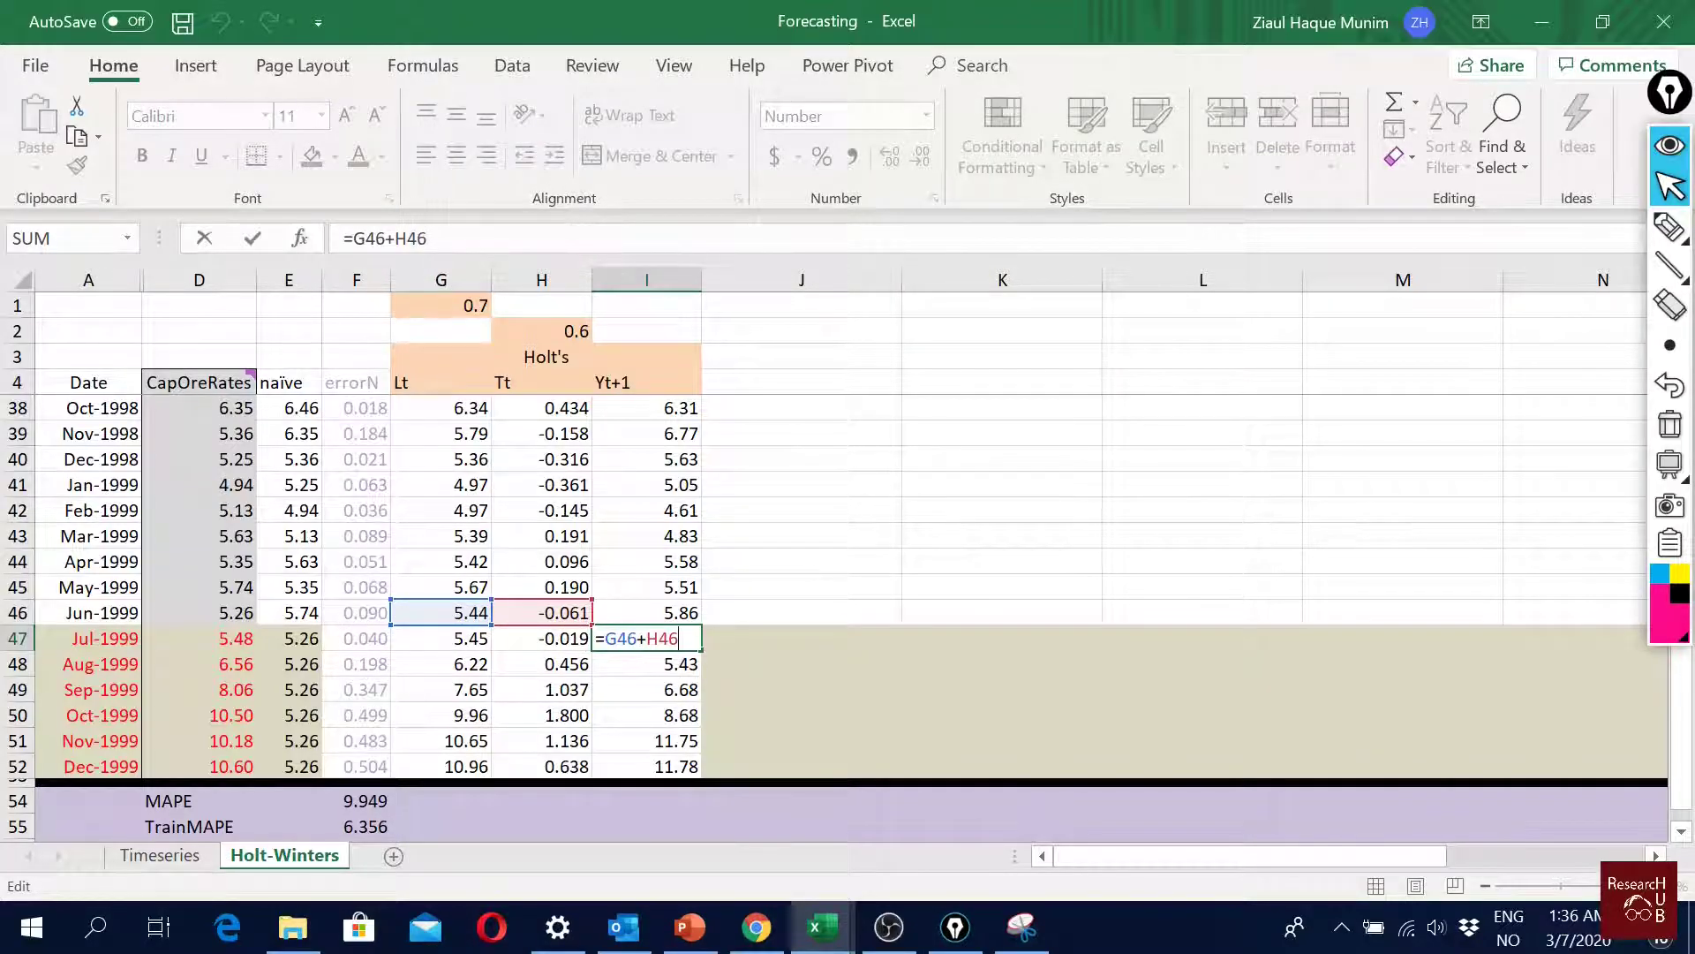
key("ctrl+Return")
left_click(671, 664)
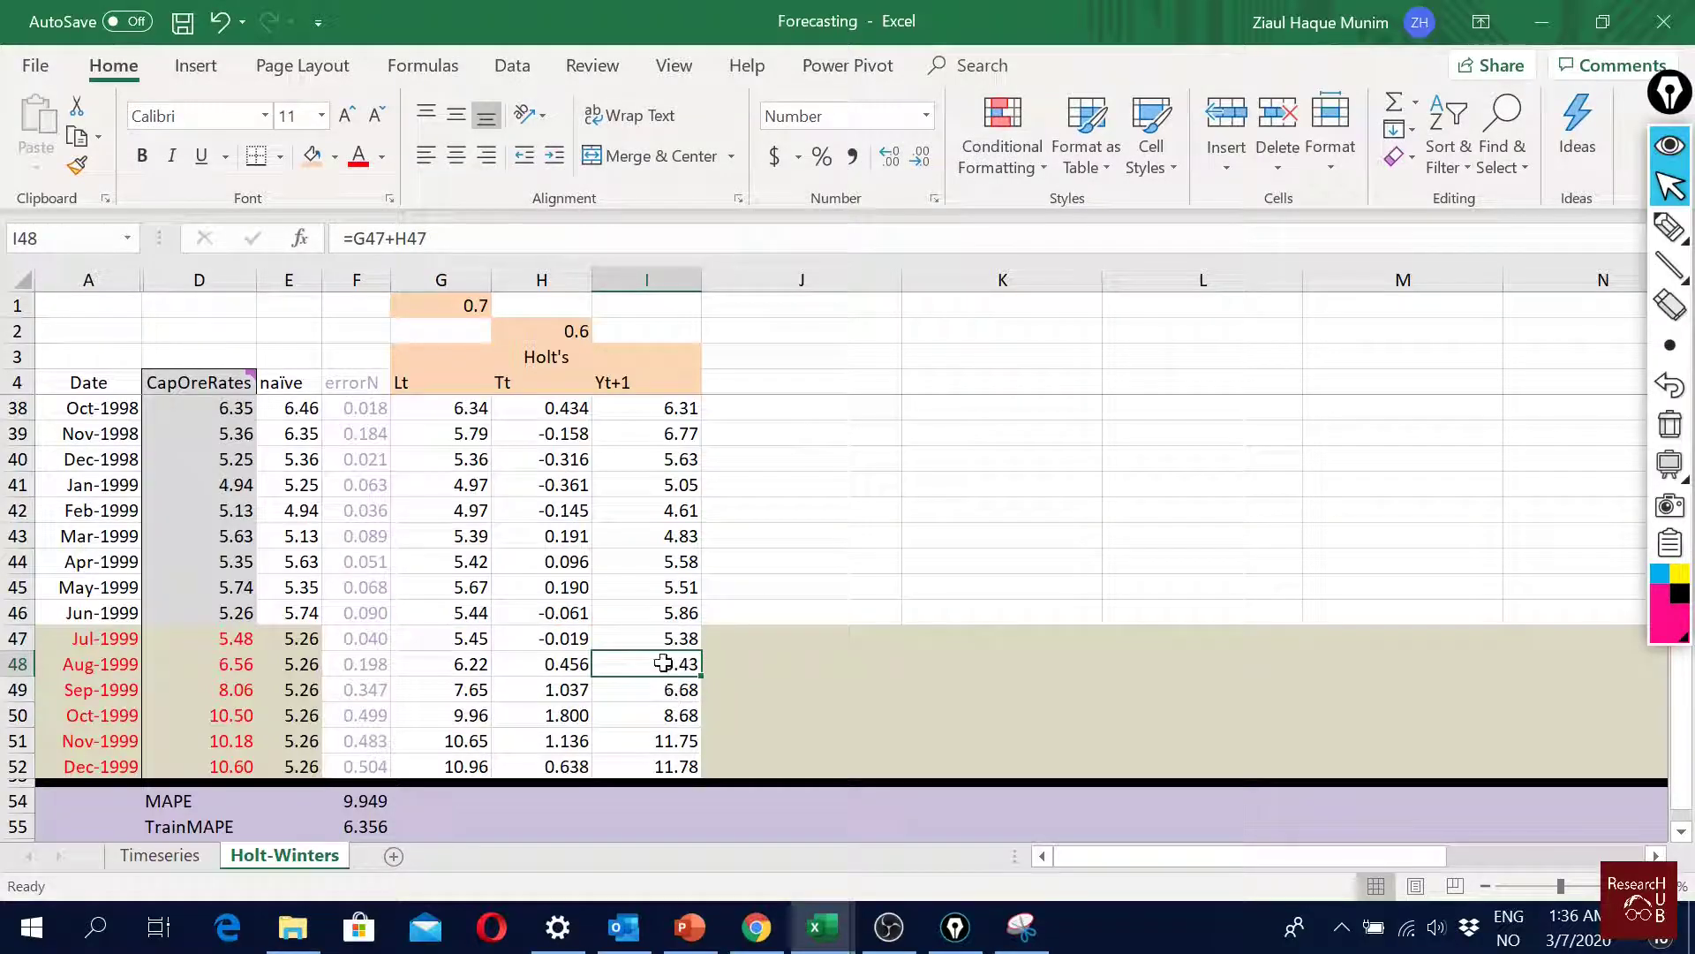
double_click(664, 673)
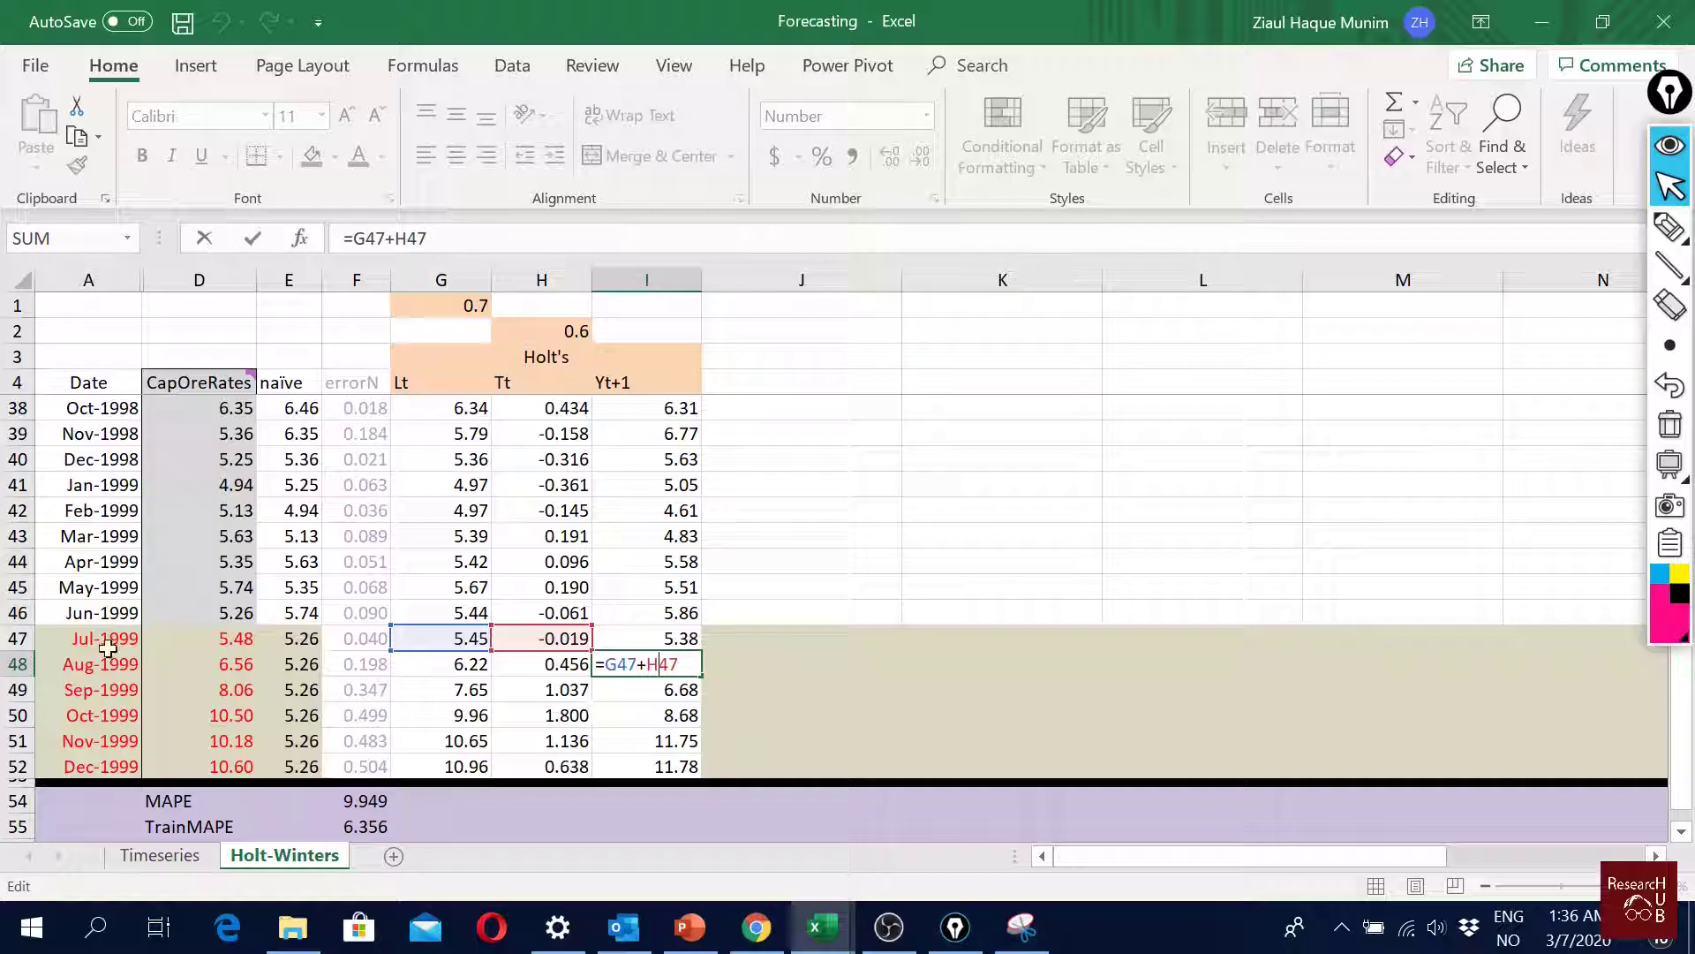
key("ctrl+Return")
left_click(441, 639)
double_click(442, 638)
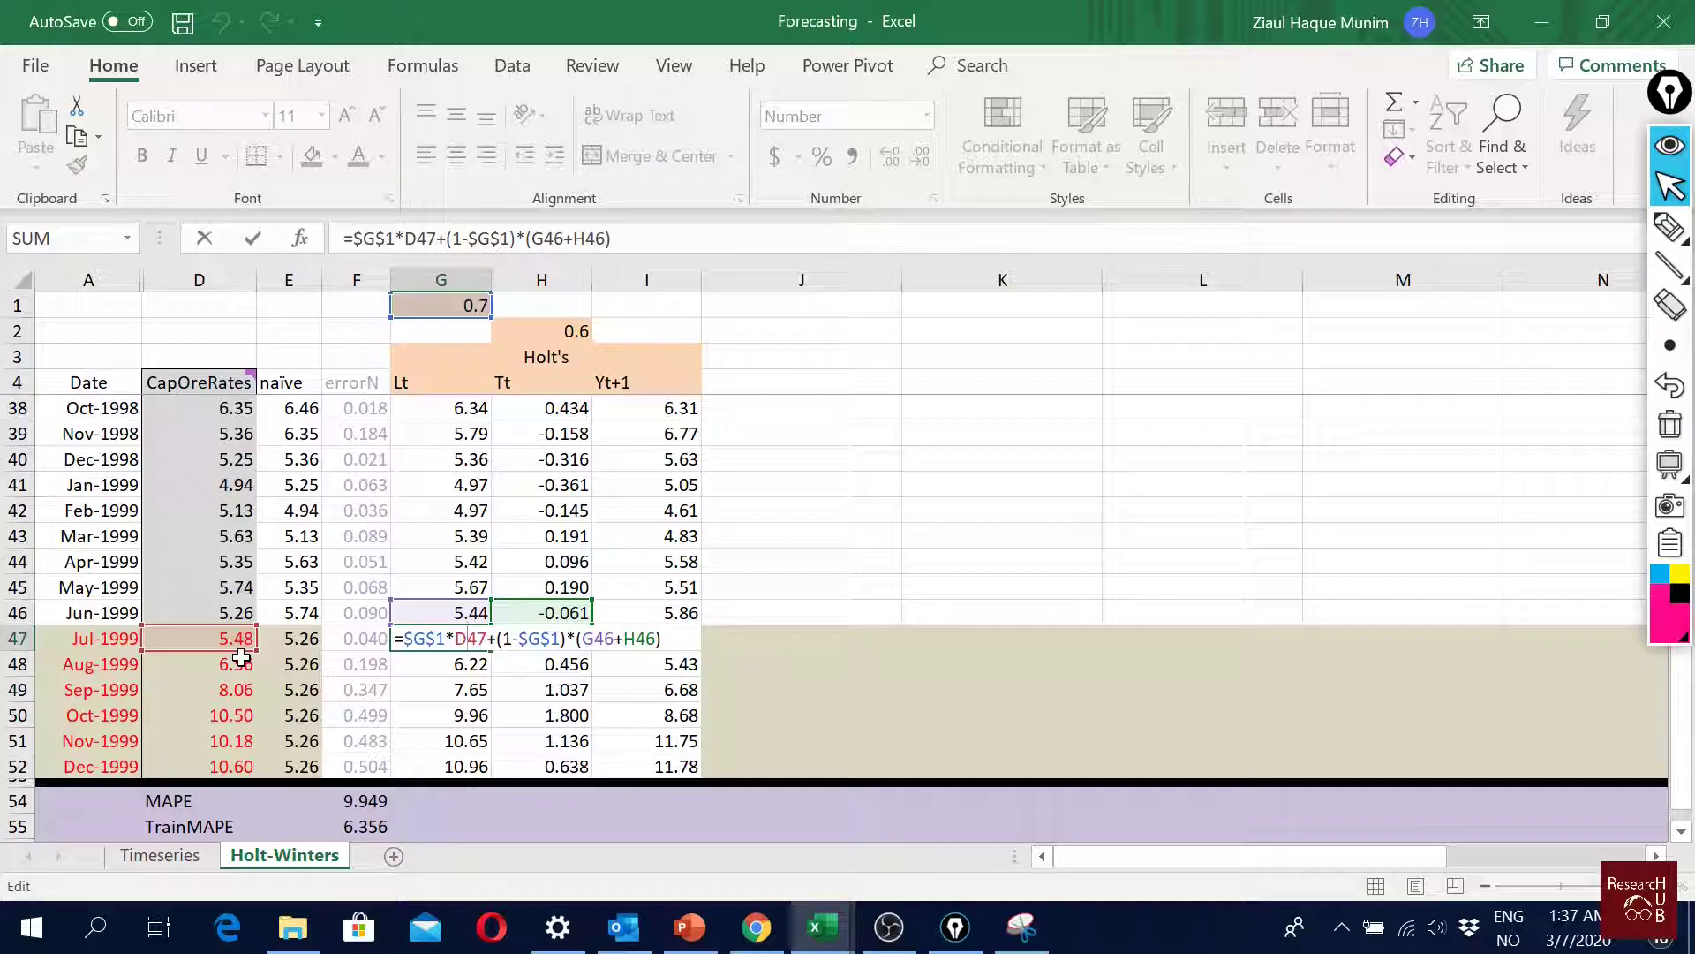
key("ctrl+Return")
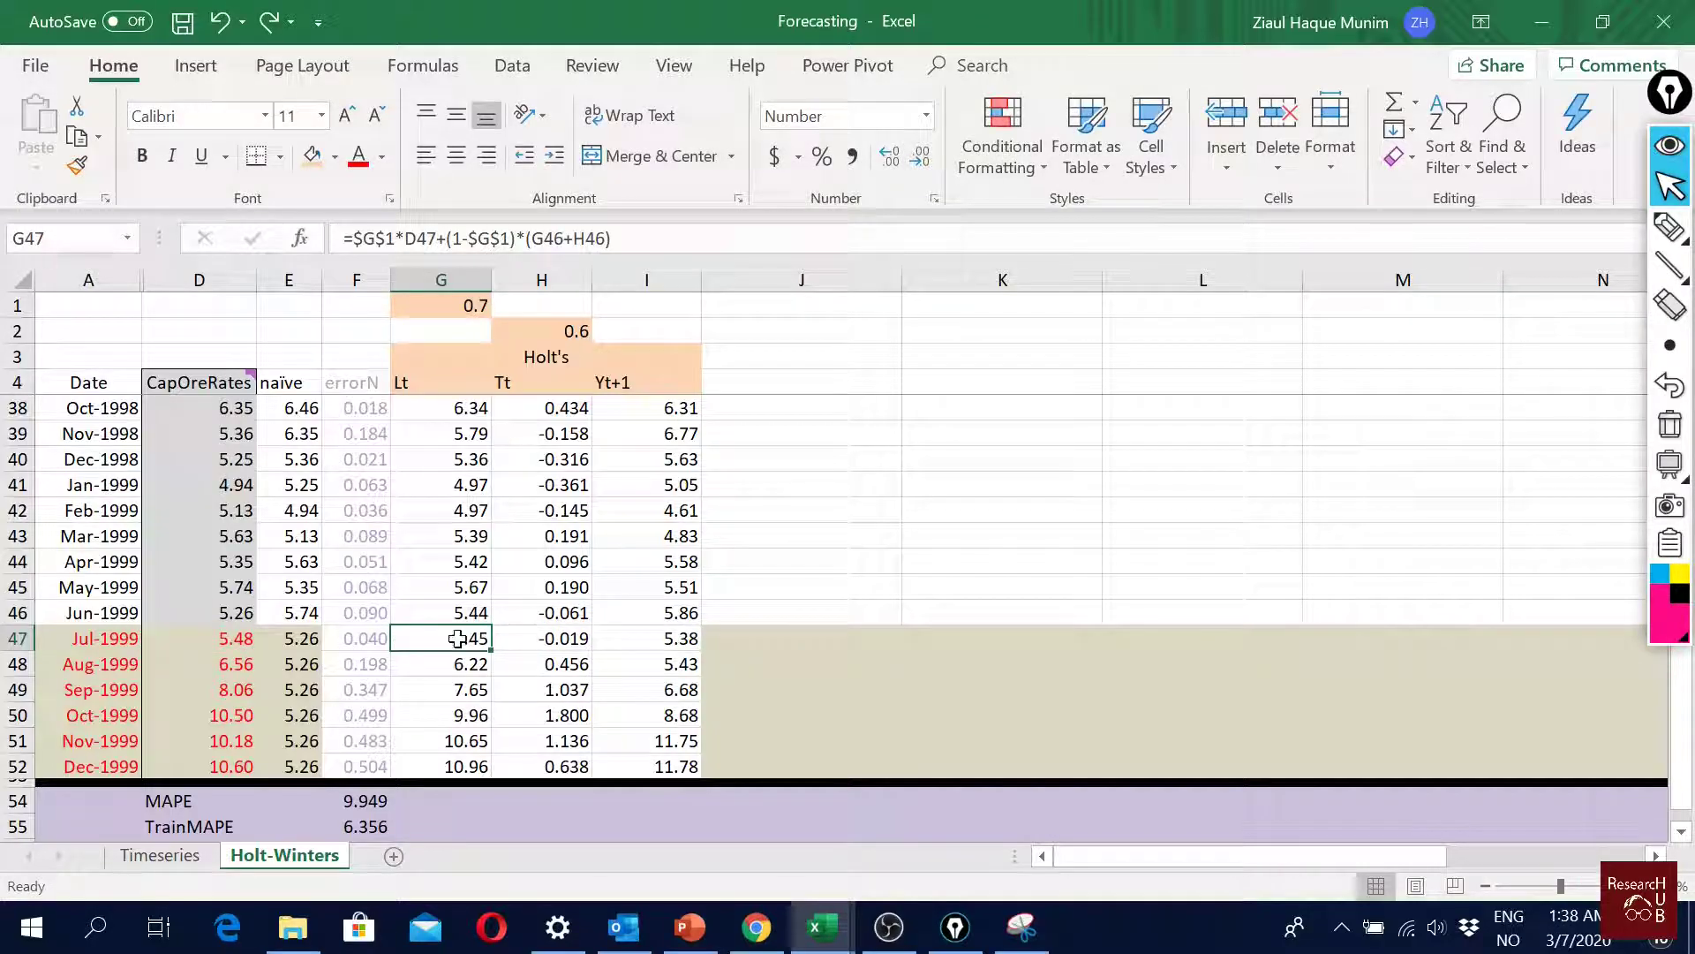
Step: Clear the level and trend formulas for Jul-1999 to Dec-1999 in G47:H52 and check the forecast formula in I47
left_click_drag(472, 643, 558, 767)
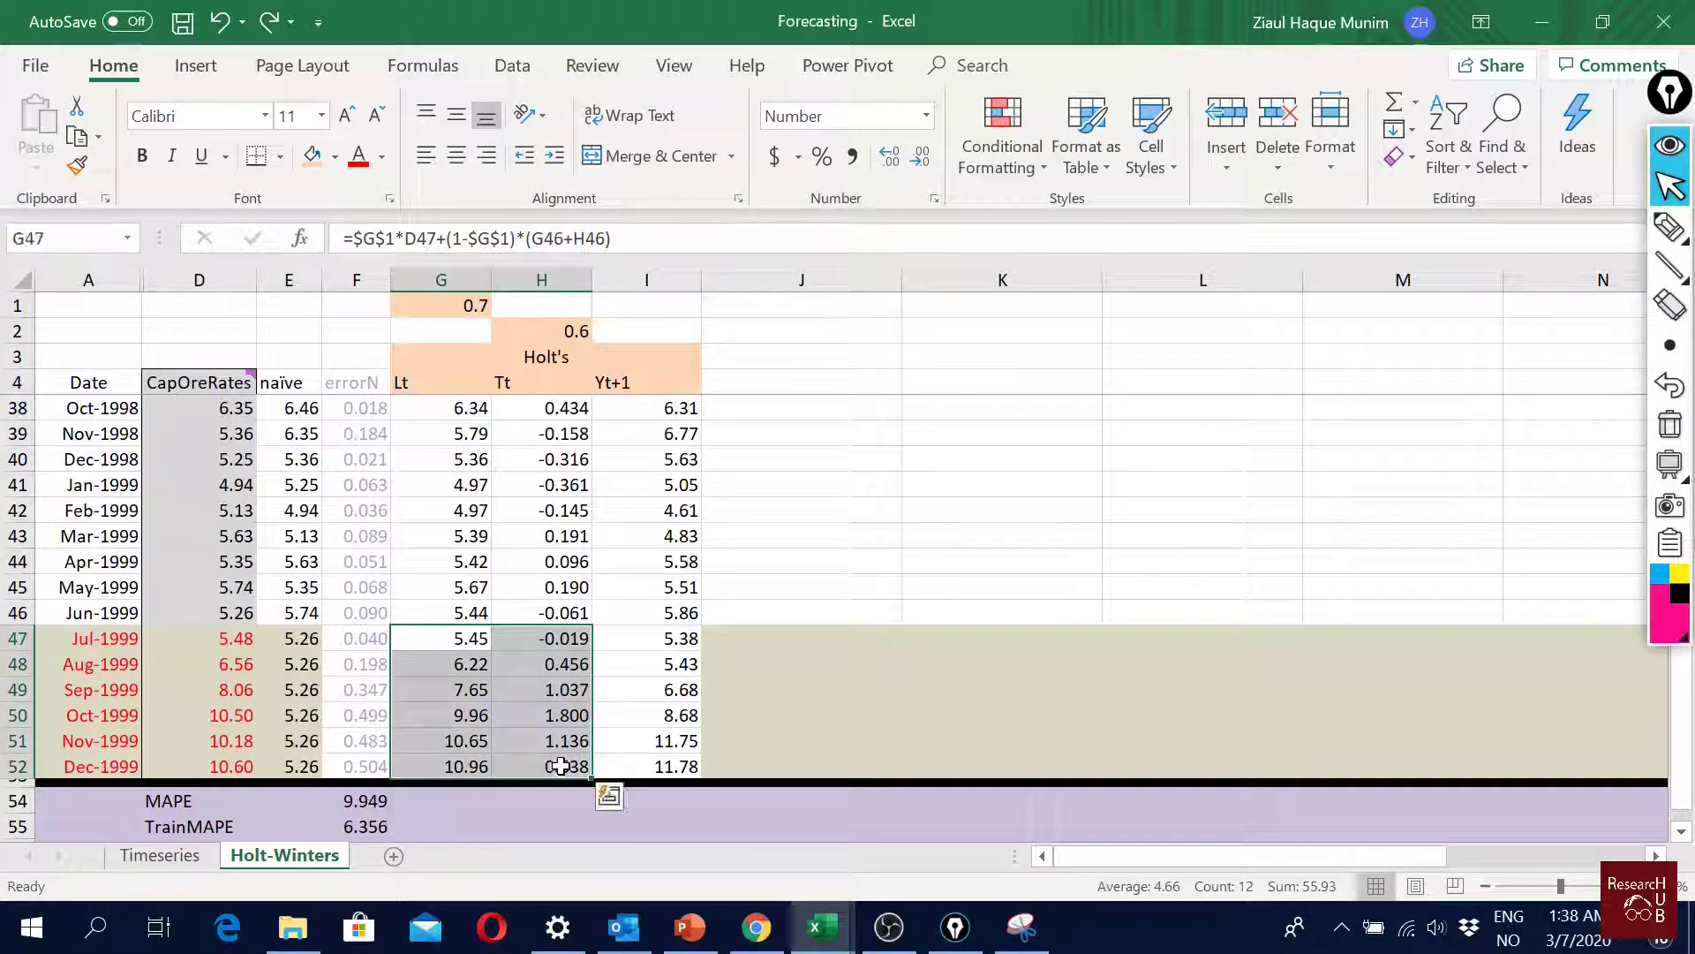
key("Delete")
key("Right")
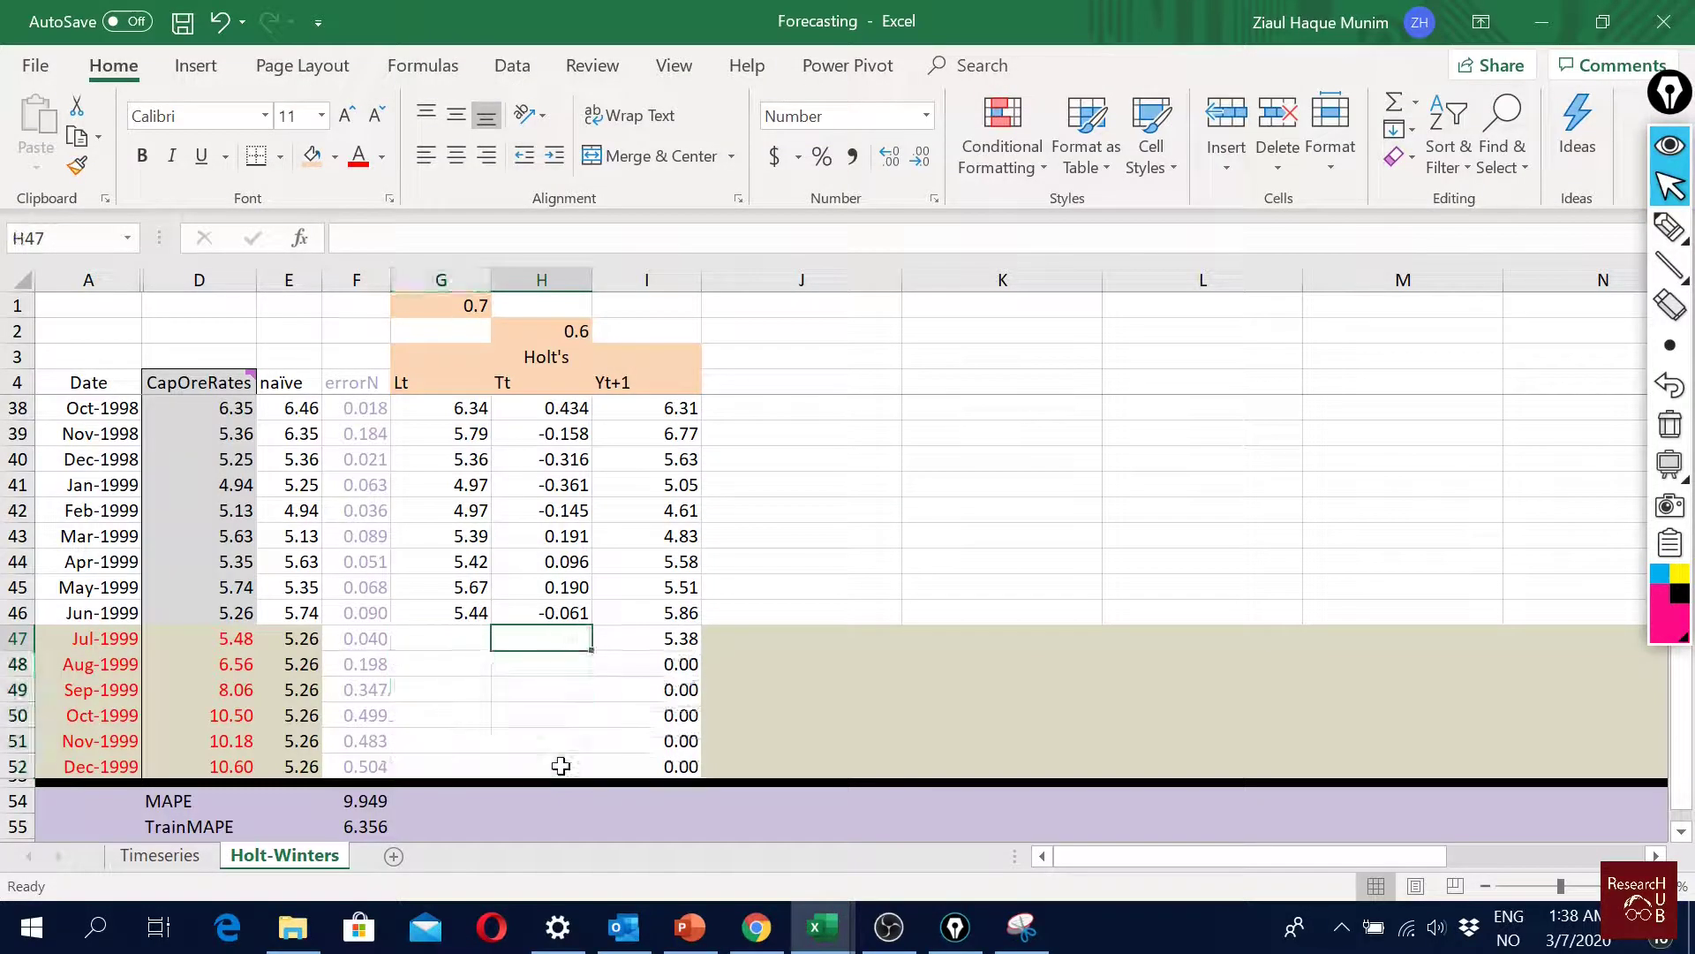
double_click(692, 642)
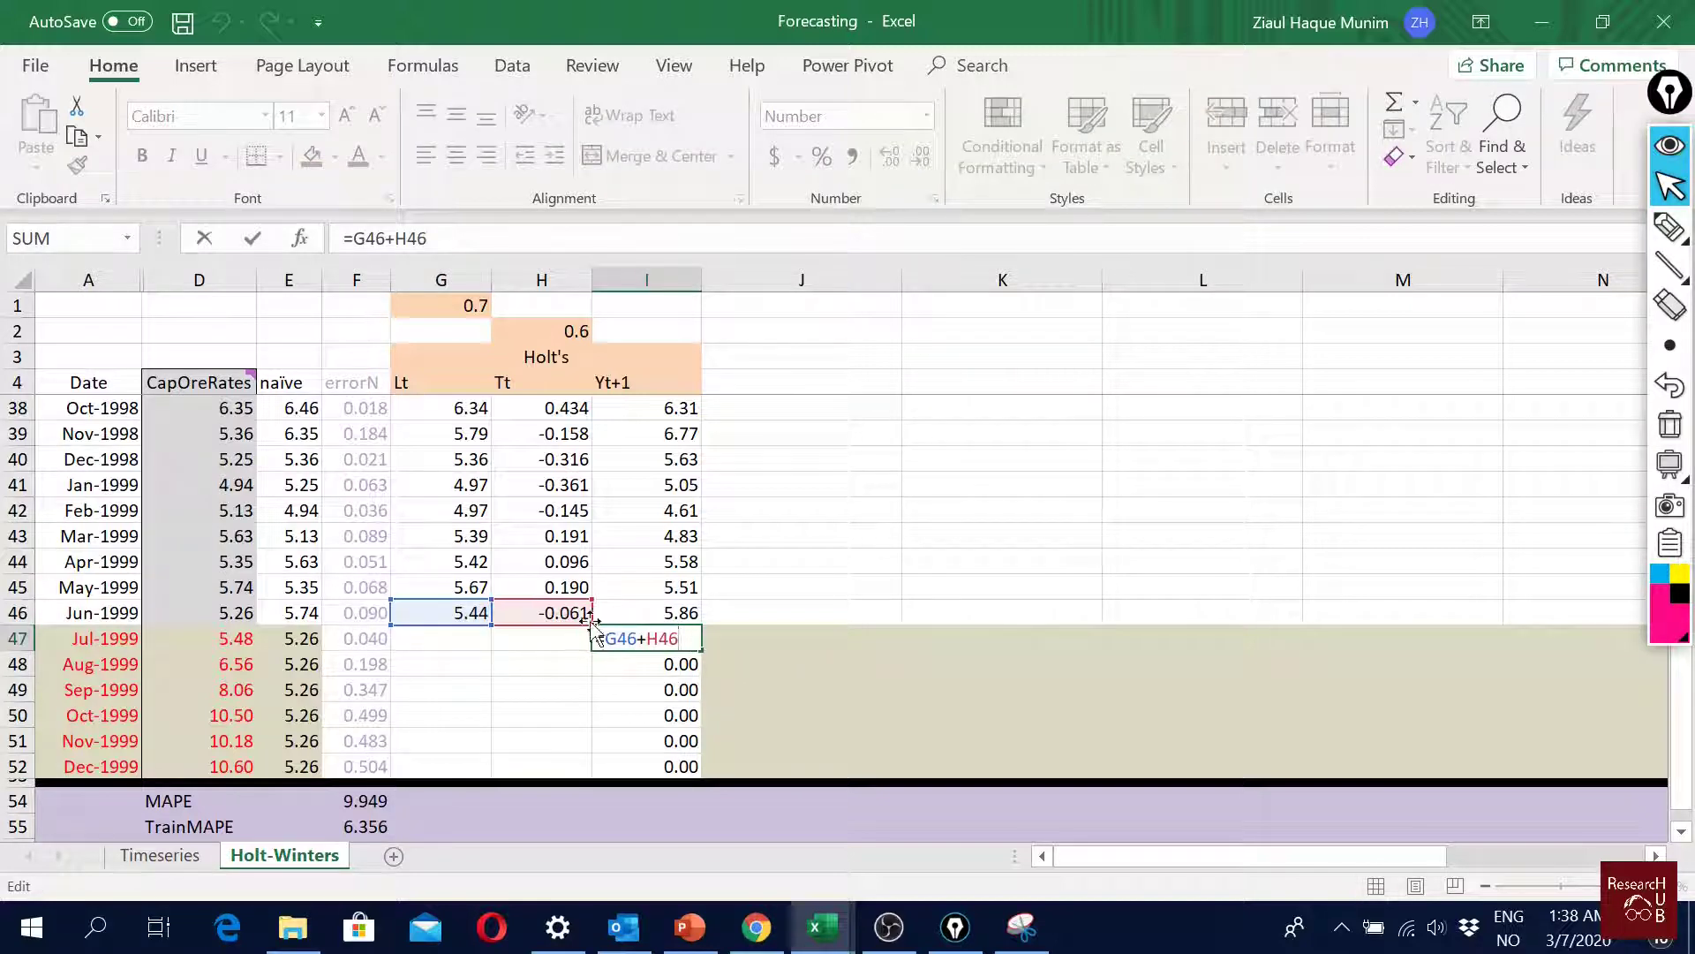
key("Escape")
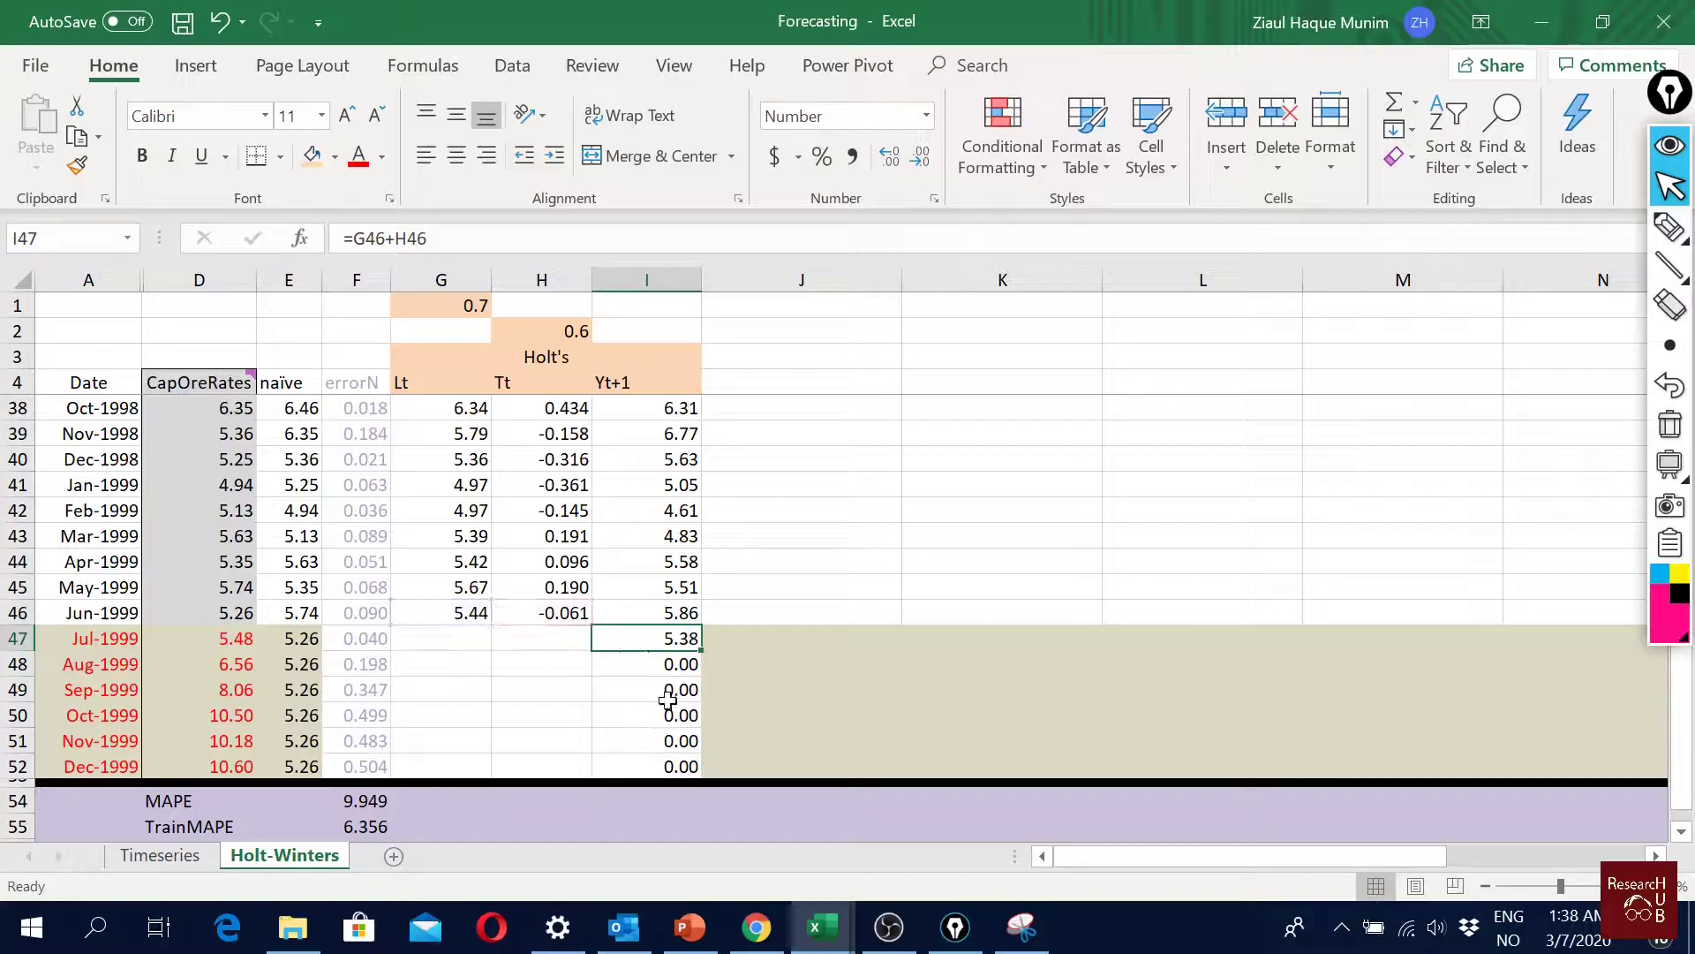
Step: Enter the forecast horizons 1, 2, 3, 4, 5 and 6 in cells H47 to H52 of the Tt column
left_click(584, 637)
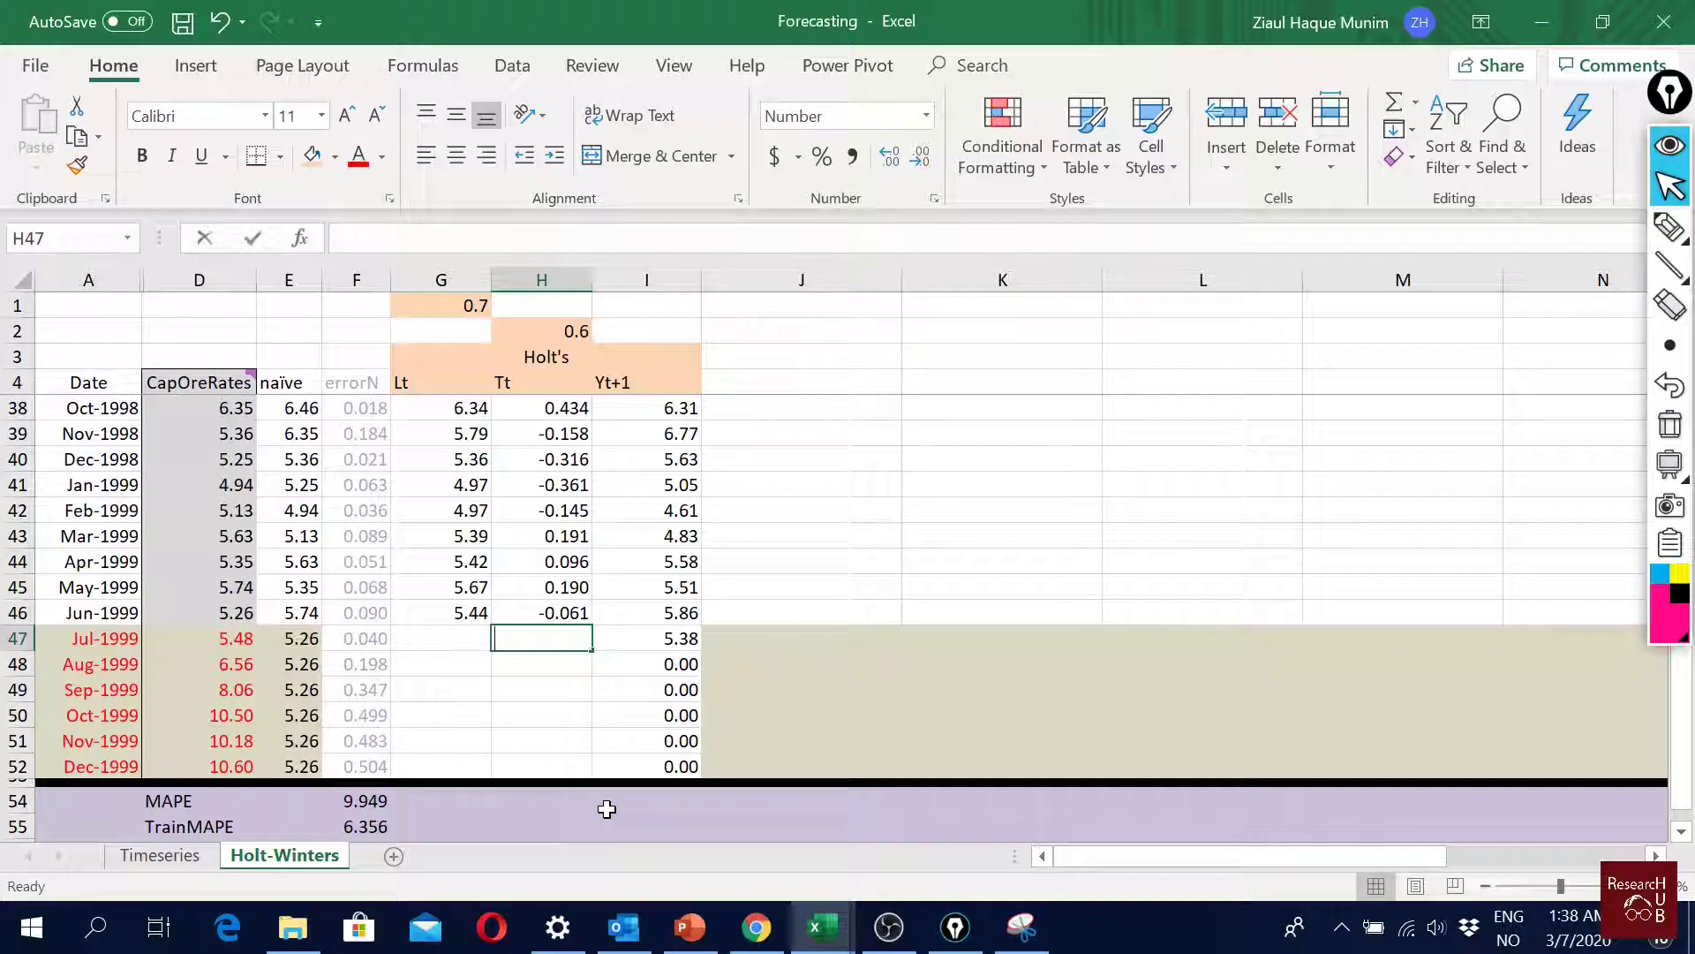
type("1")
key("Return")
type("2")
key("Return")
type("3")
key("Return")
type("4")
key("Return")
type("5")
key("Return")
type("6")
key("Return")
Step: Change the font color of the horizon numbers in H47:H52 to light gray
key("Up")
key("Up")
key("Up")
key("Up")
key("Up")
key("Up")
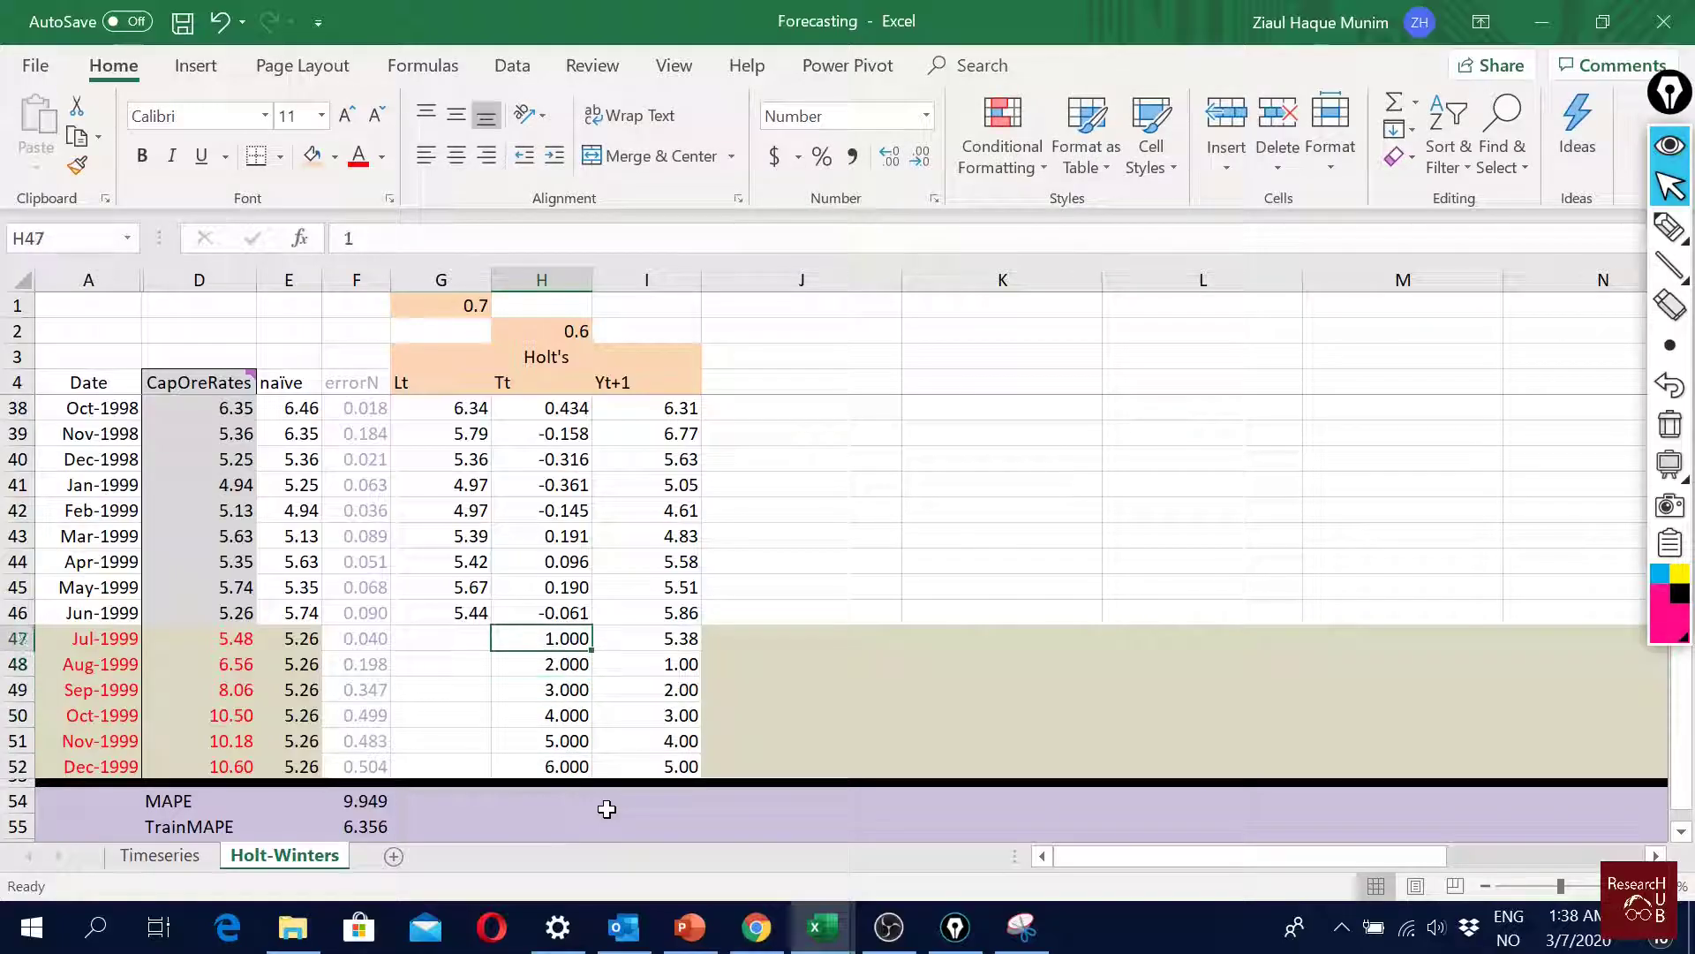
key("shift+Down")
key("shift+Down")
key("shift+Down")
key("shift+Down")
key("shift+Down")
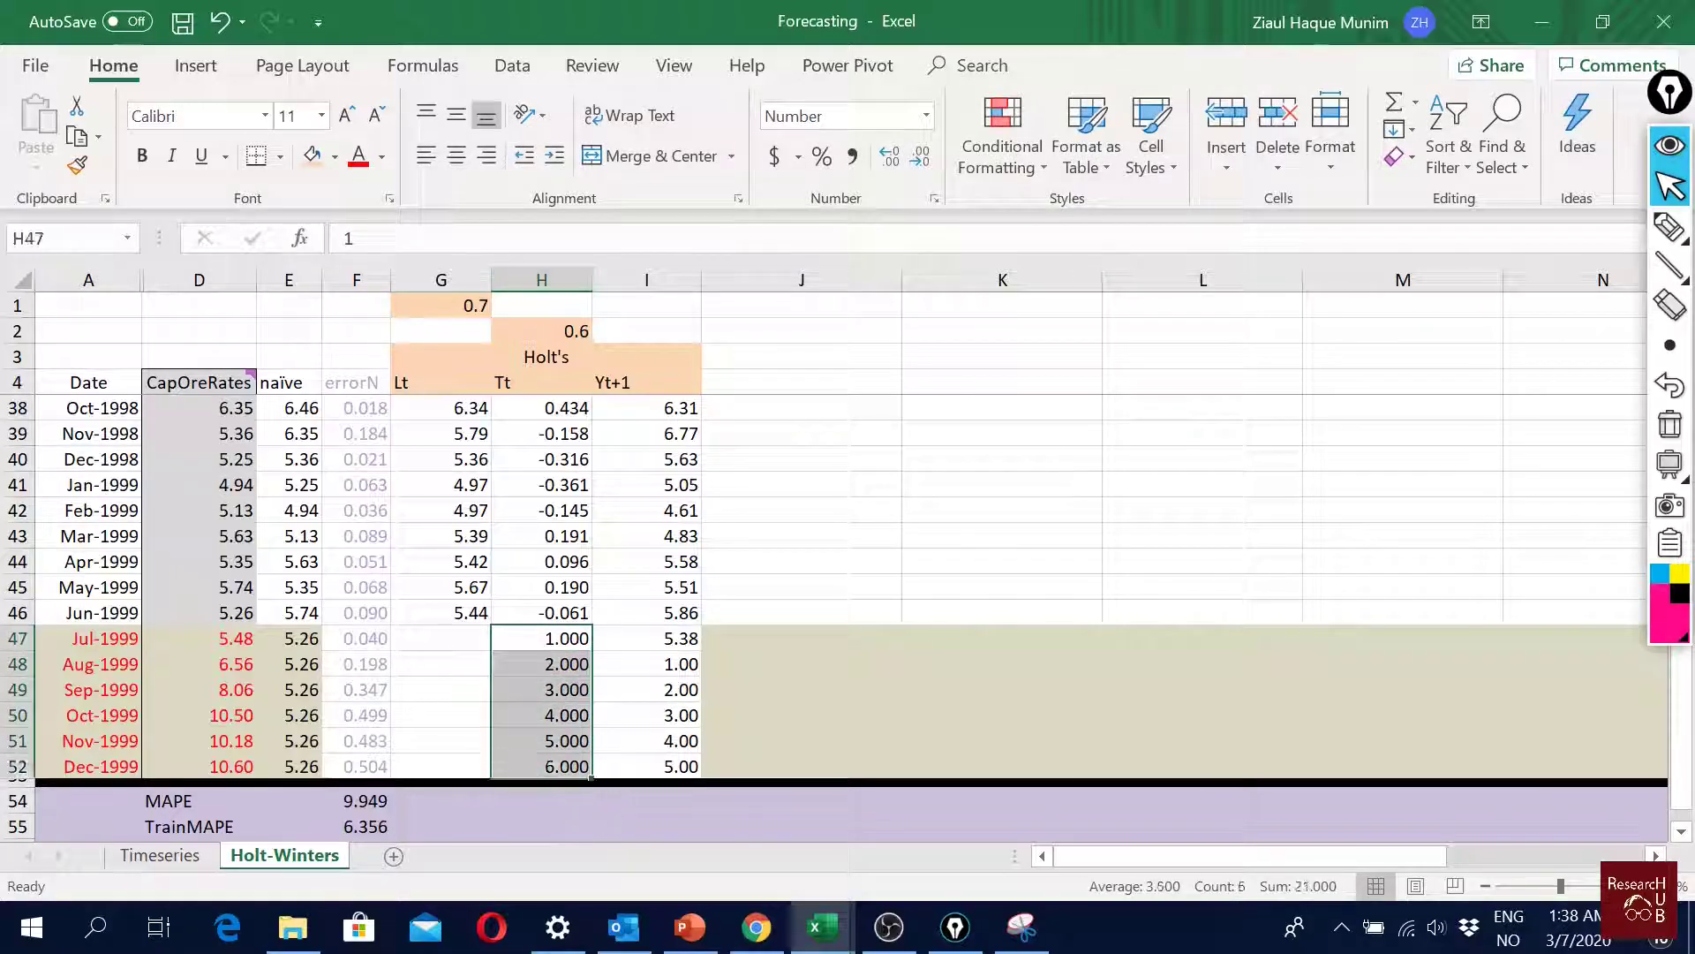
left_click(381, 157)
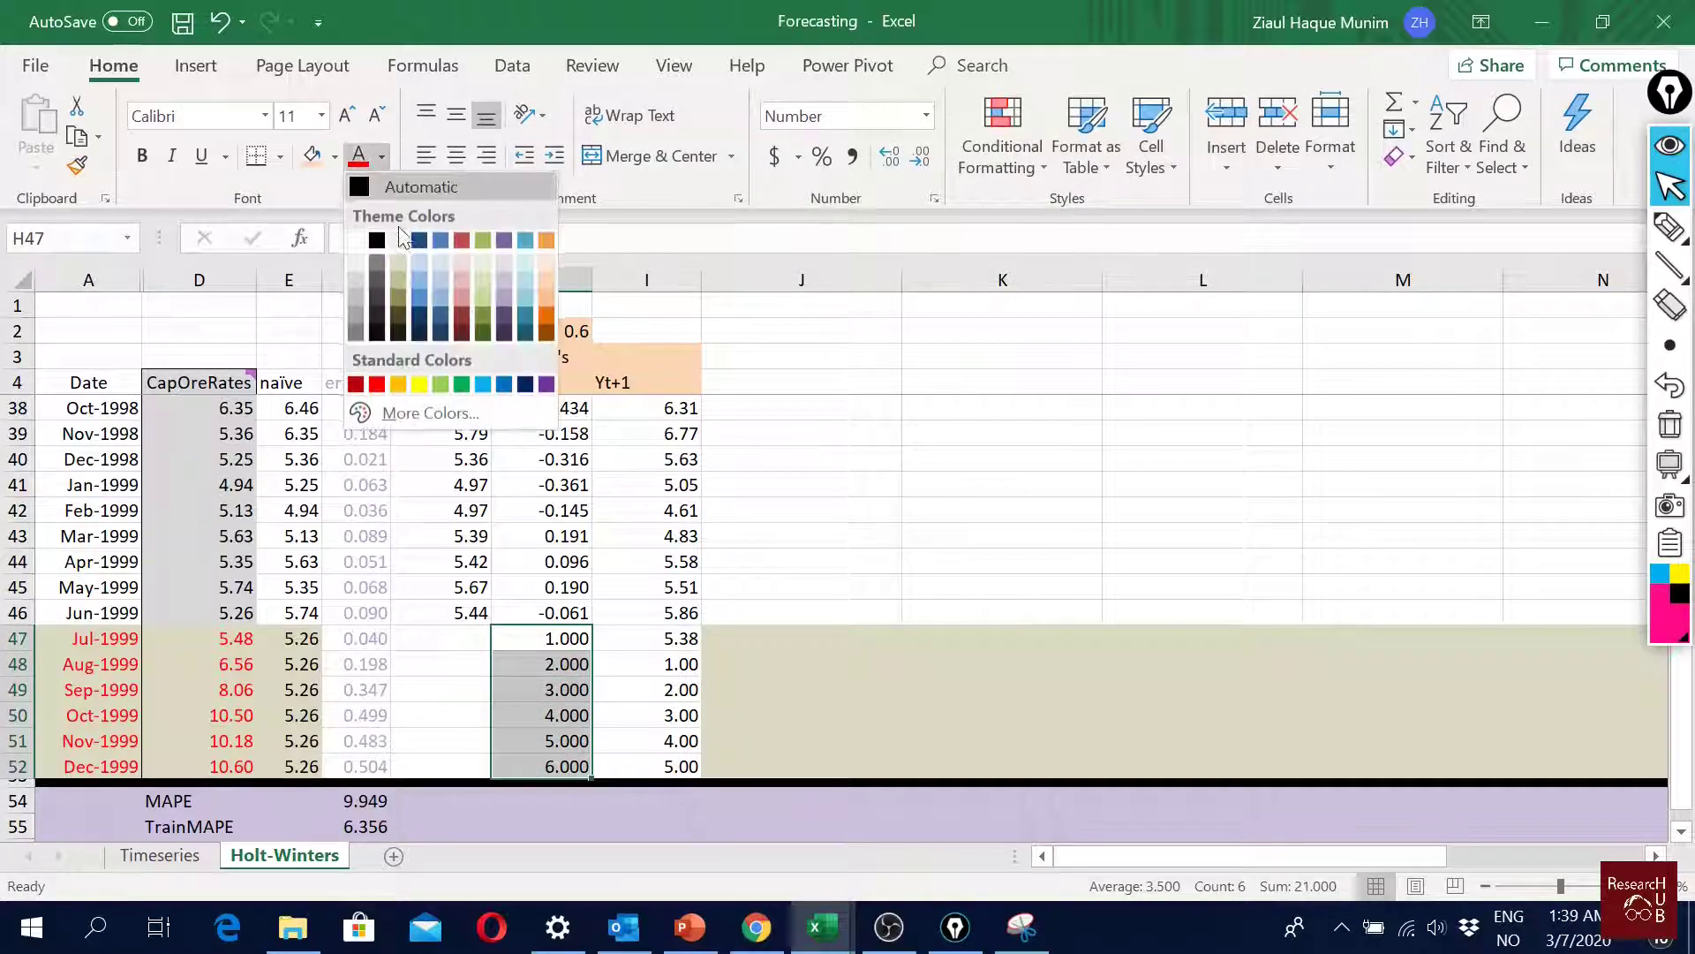
left_click(354, 297)
left_click(908, 637)
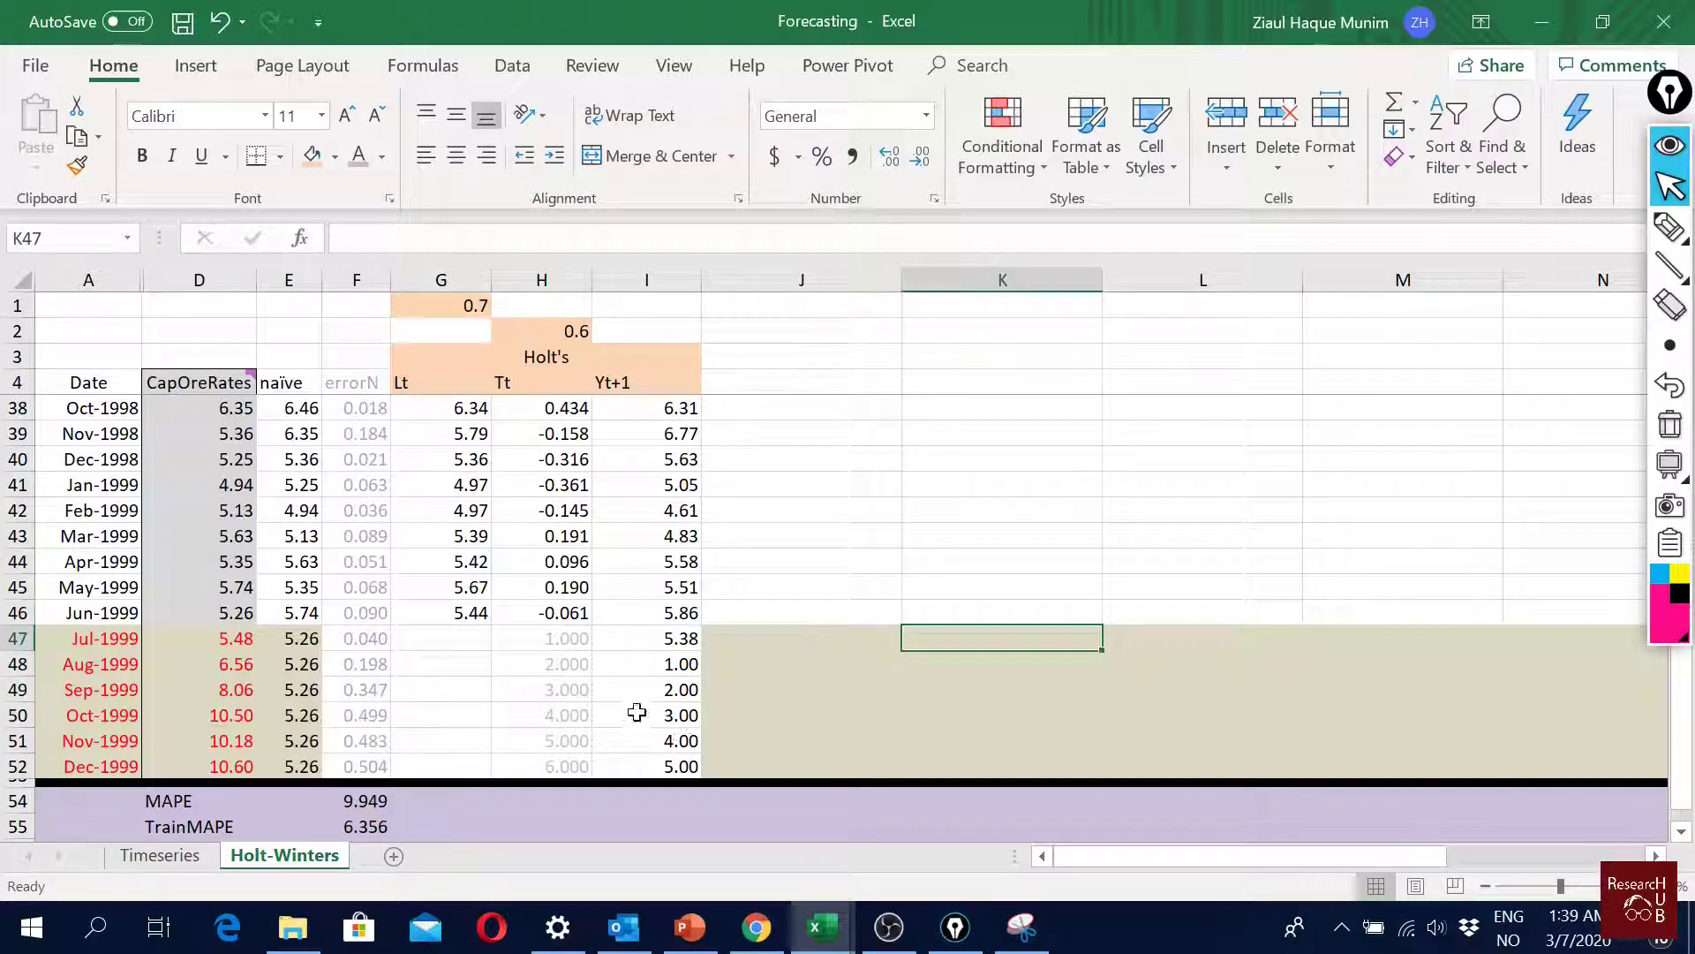
Step: Keep the Jul-1999 forecast formula in I47 and enter =$G$46+H48*$H$46 as the Aug-1999 forecast in I48
double_click(687, 639)
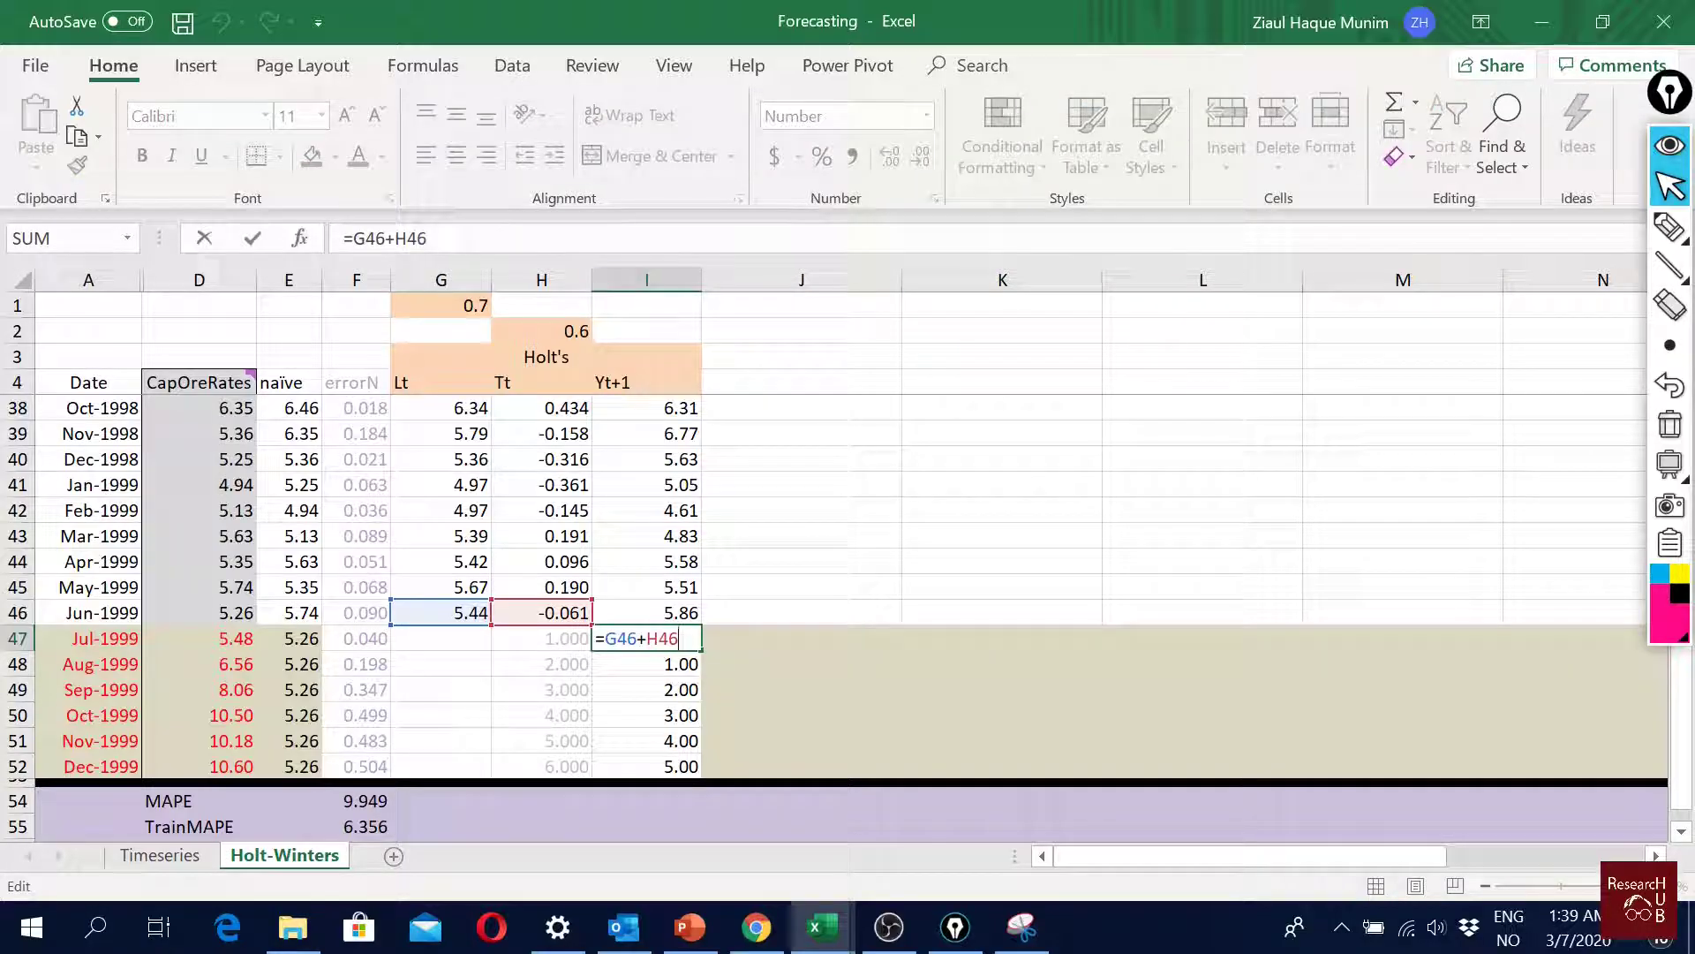
key("Return")
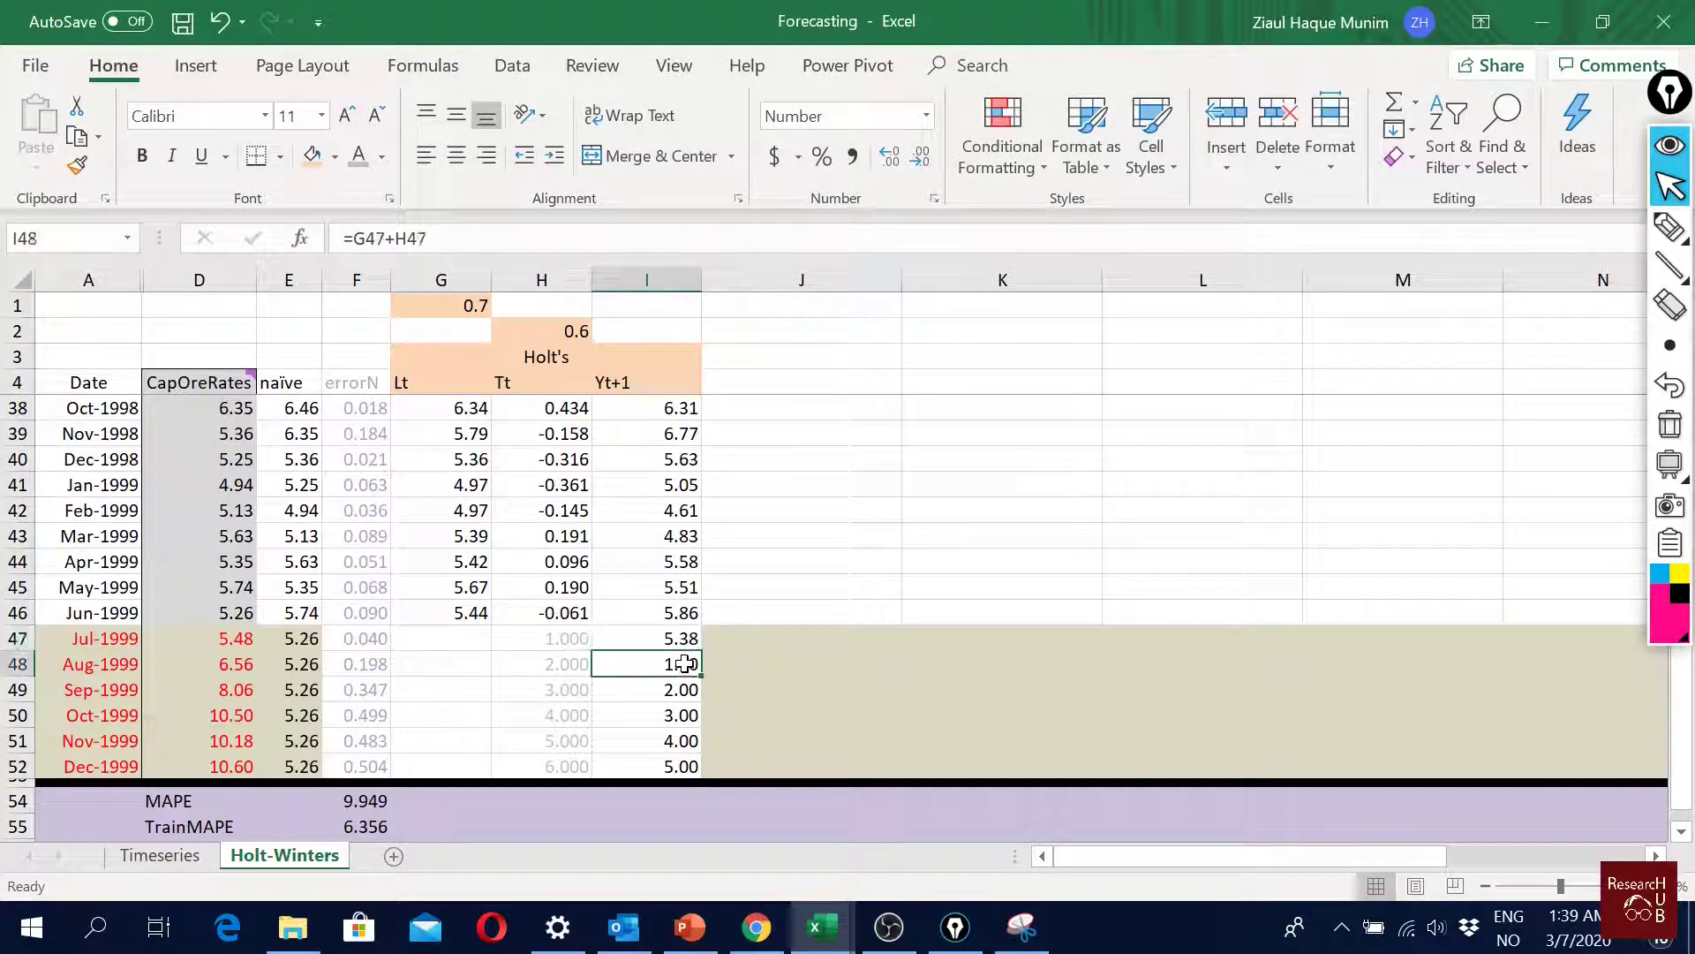
type("=")
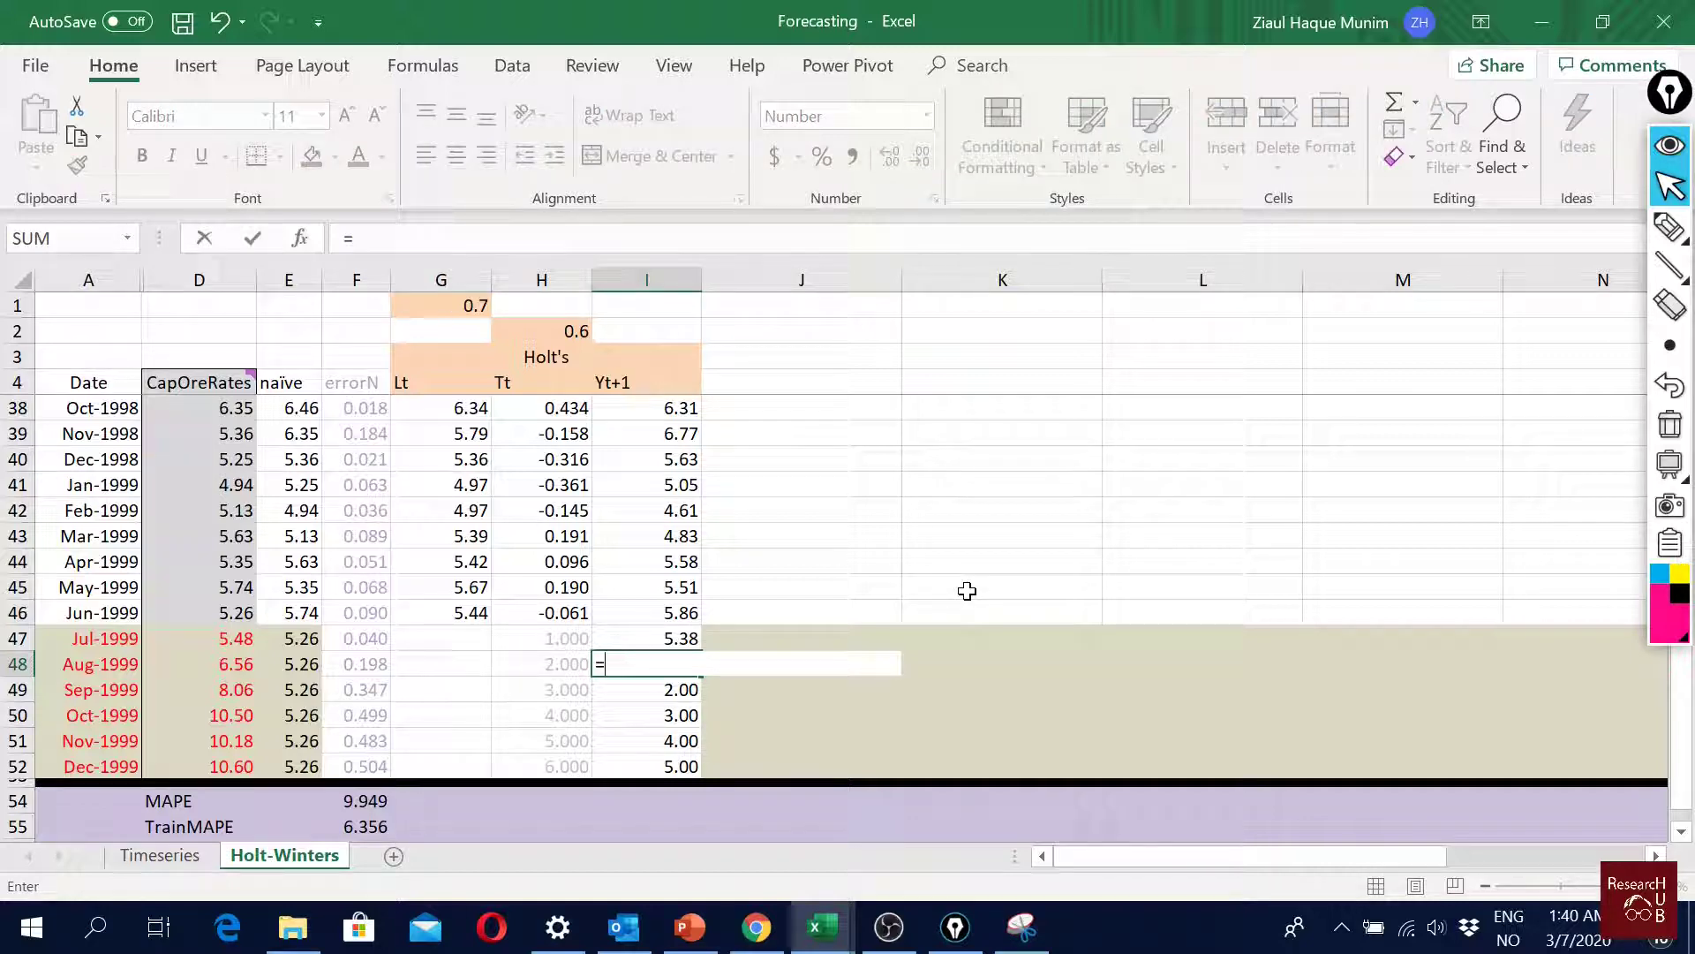
left_click(459, 614)
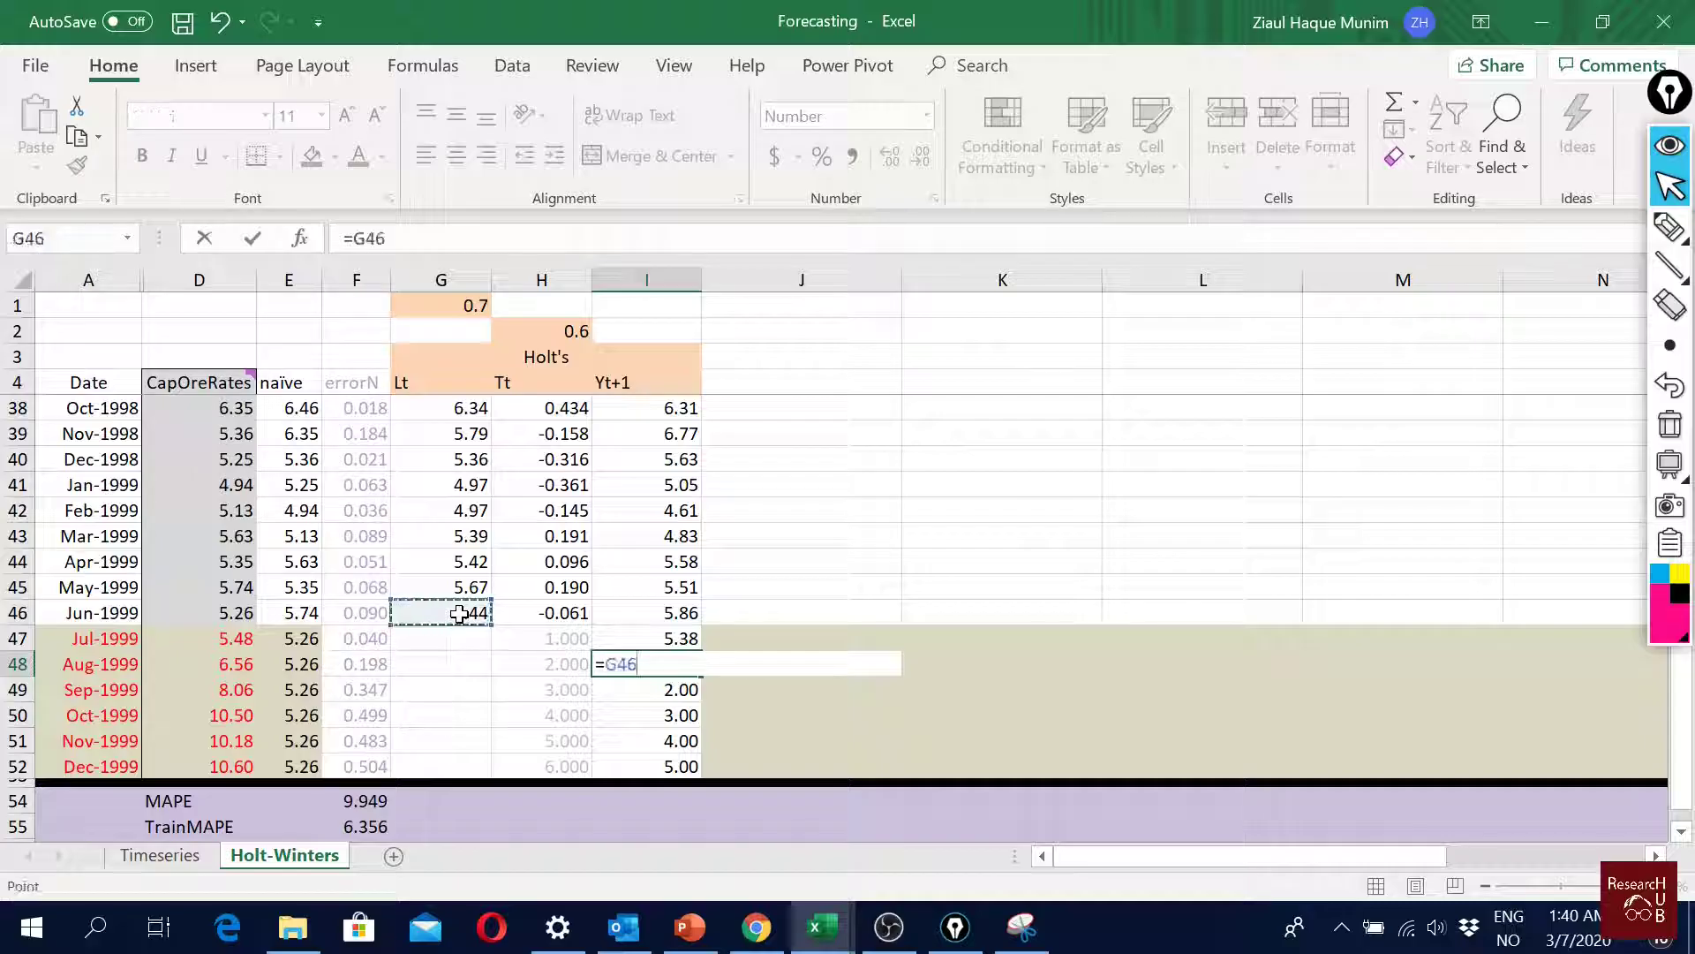
key("F4")
type("+")
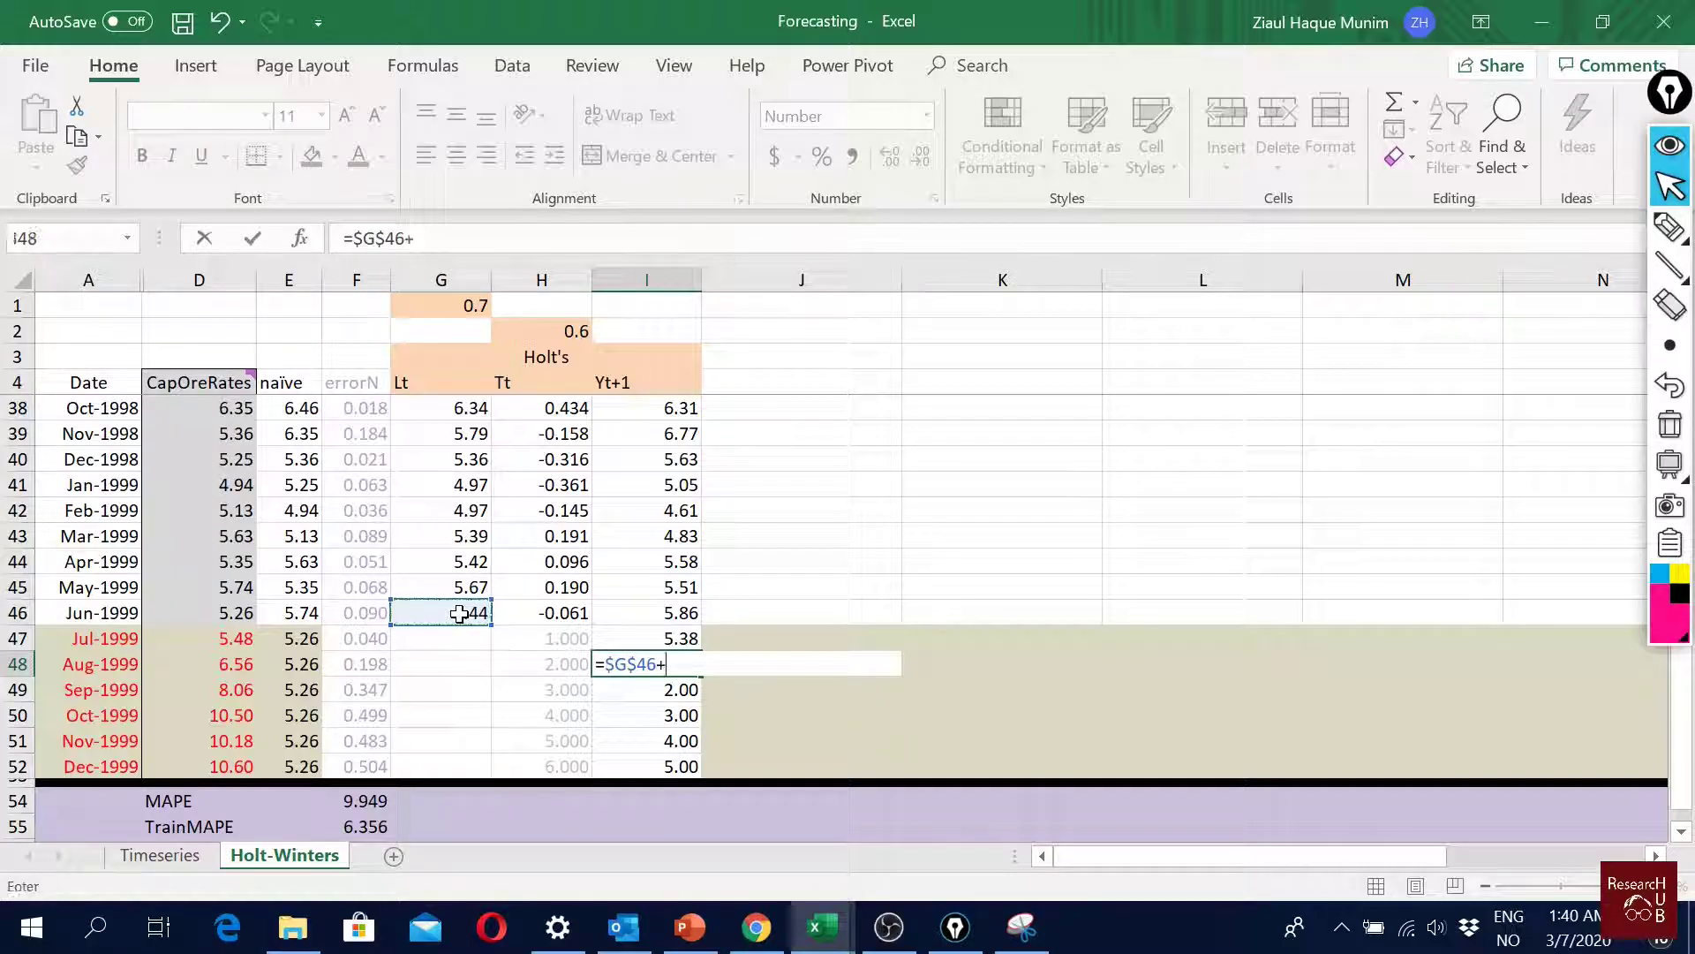
left_click(517, 663)
type("*")
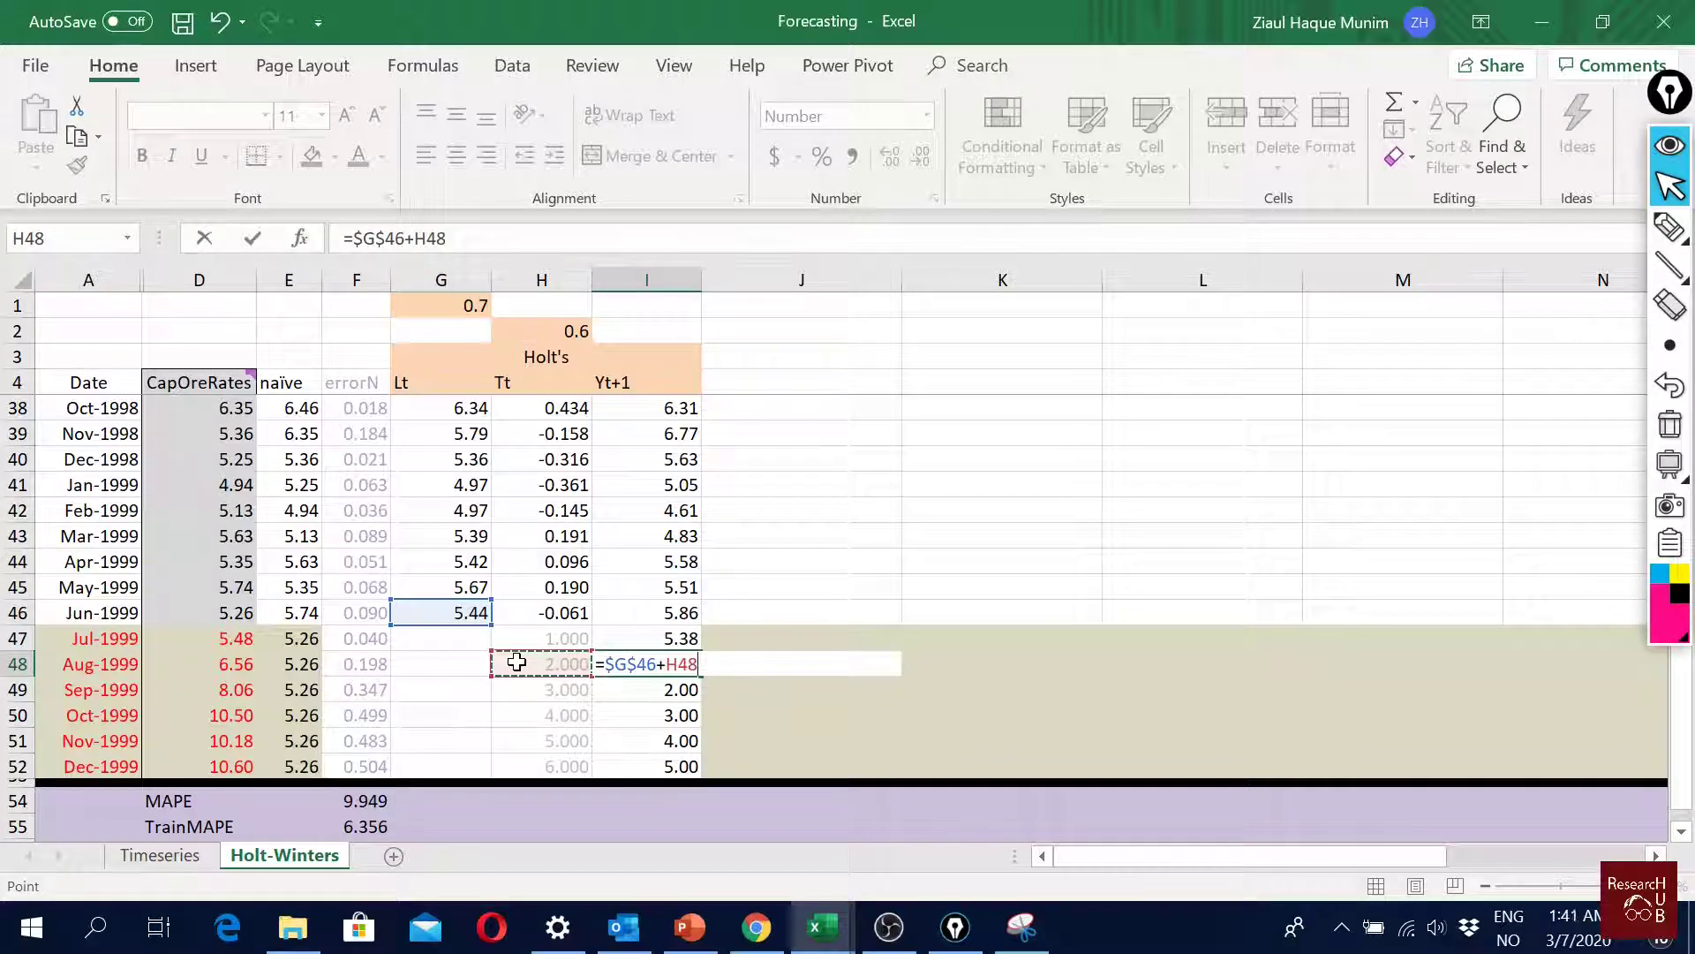
left_click(566, 609)
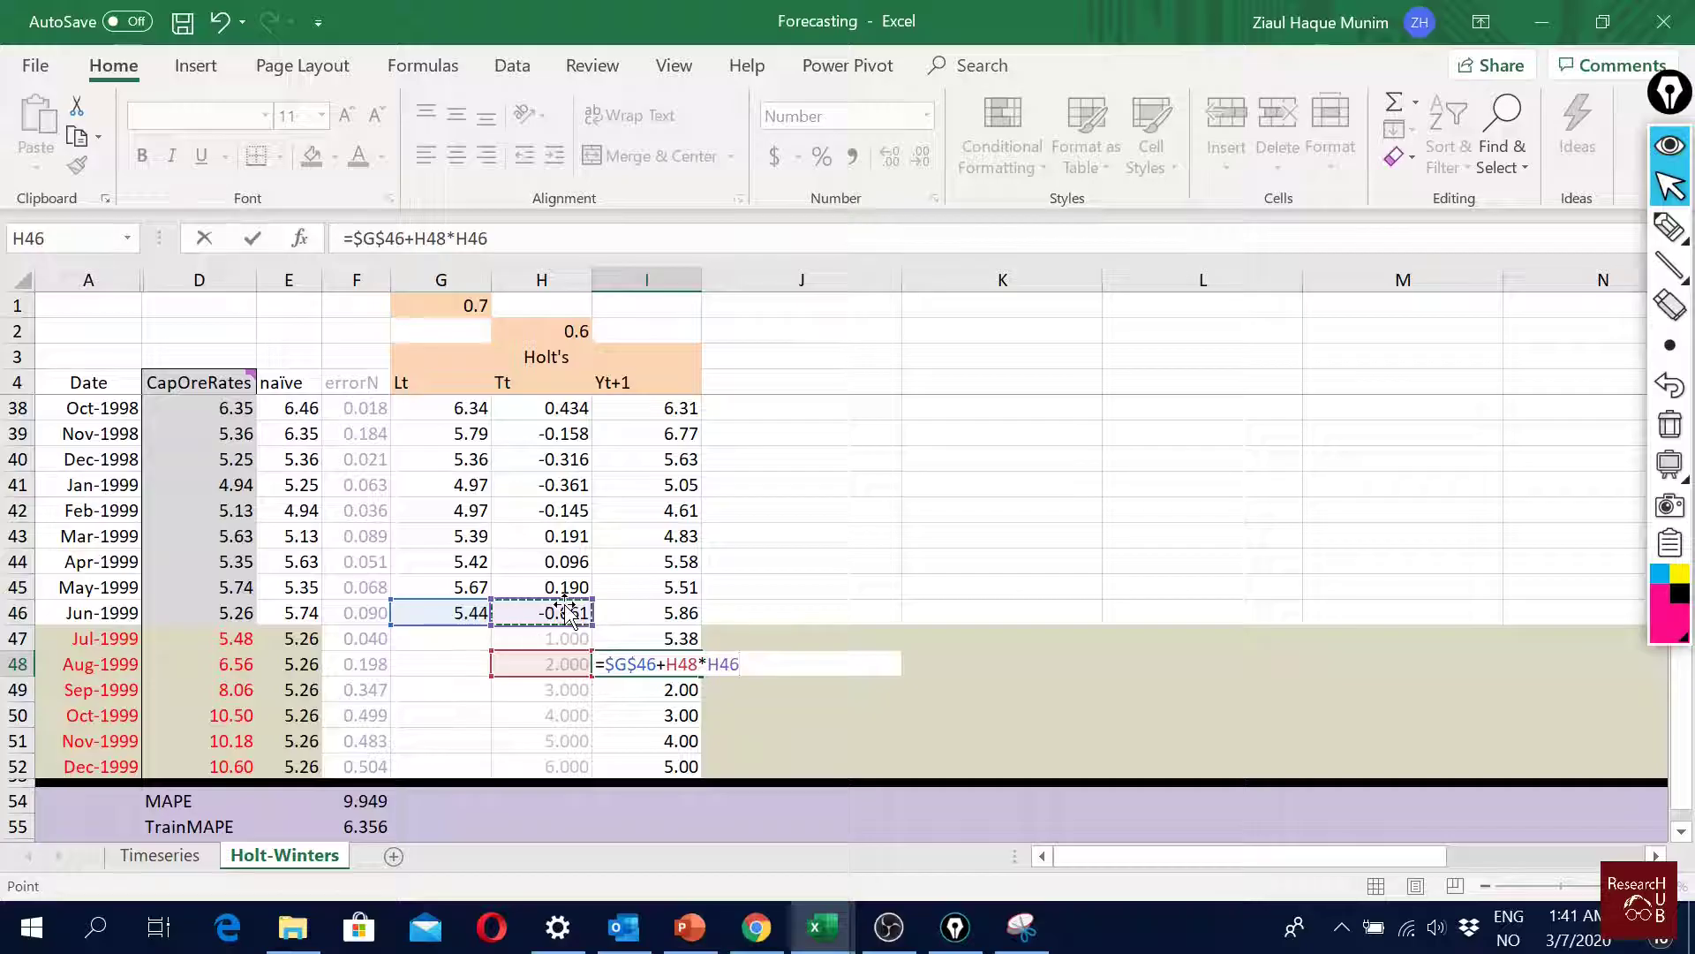
key("F4")
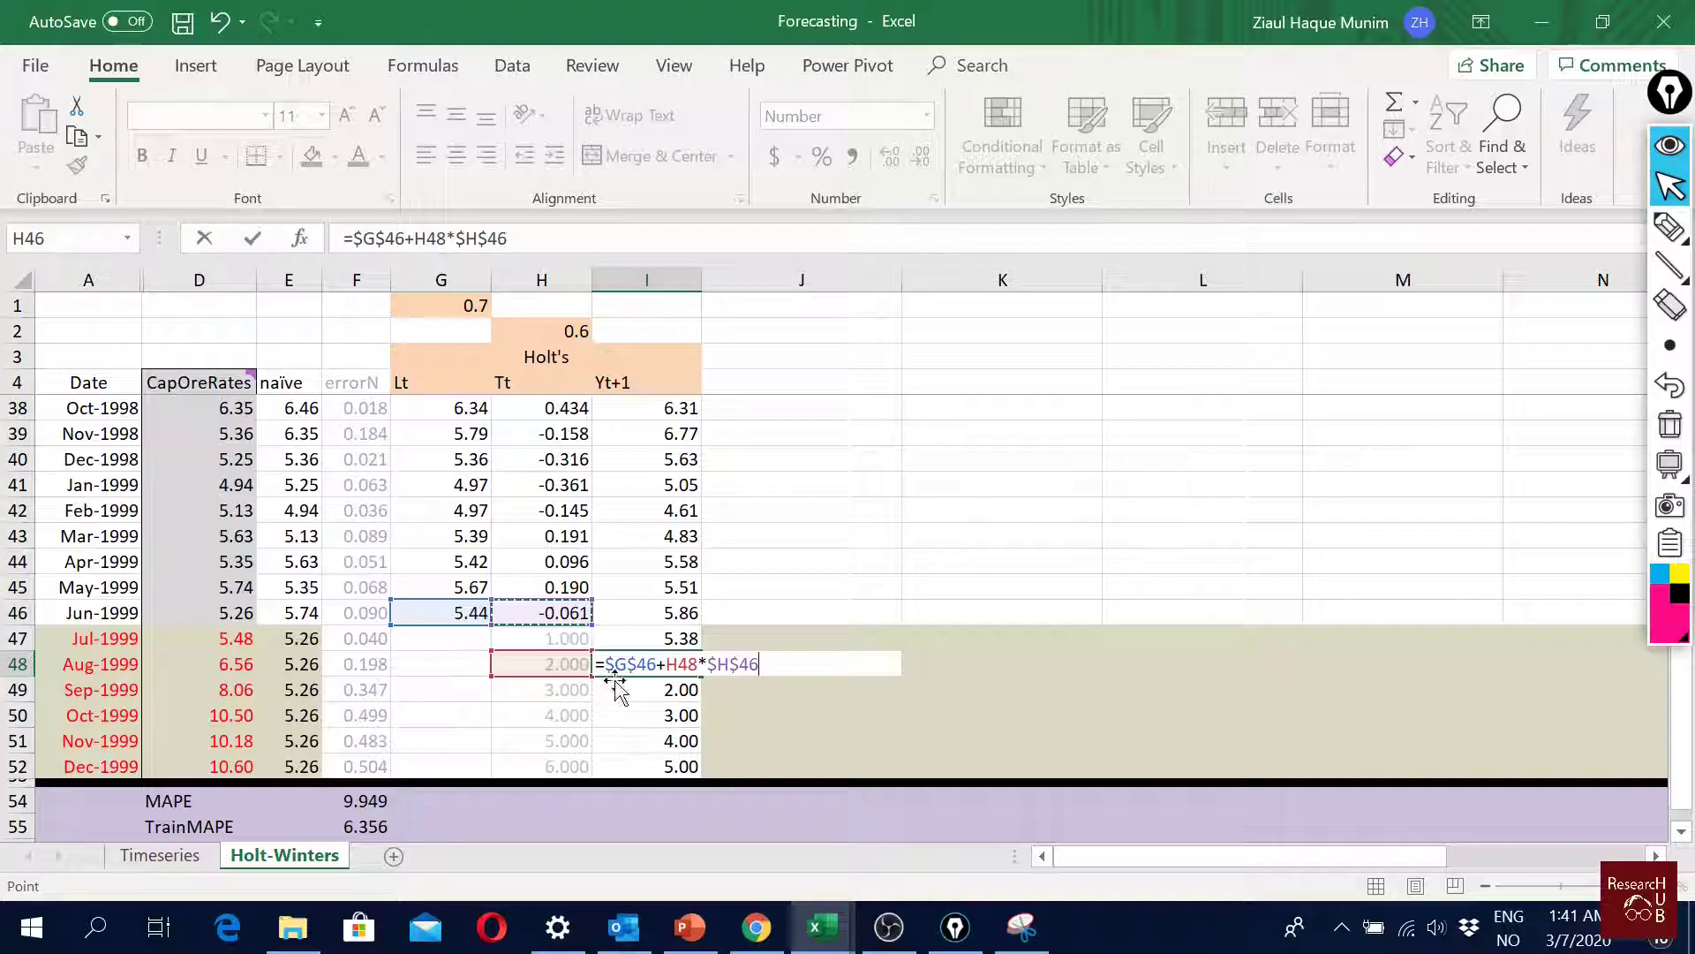
key("Return")
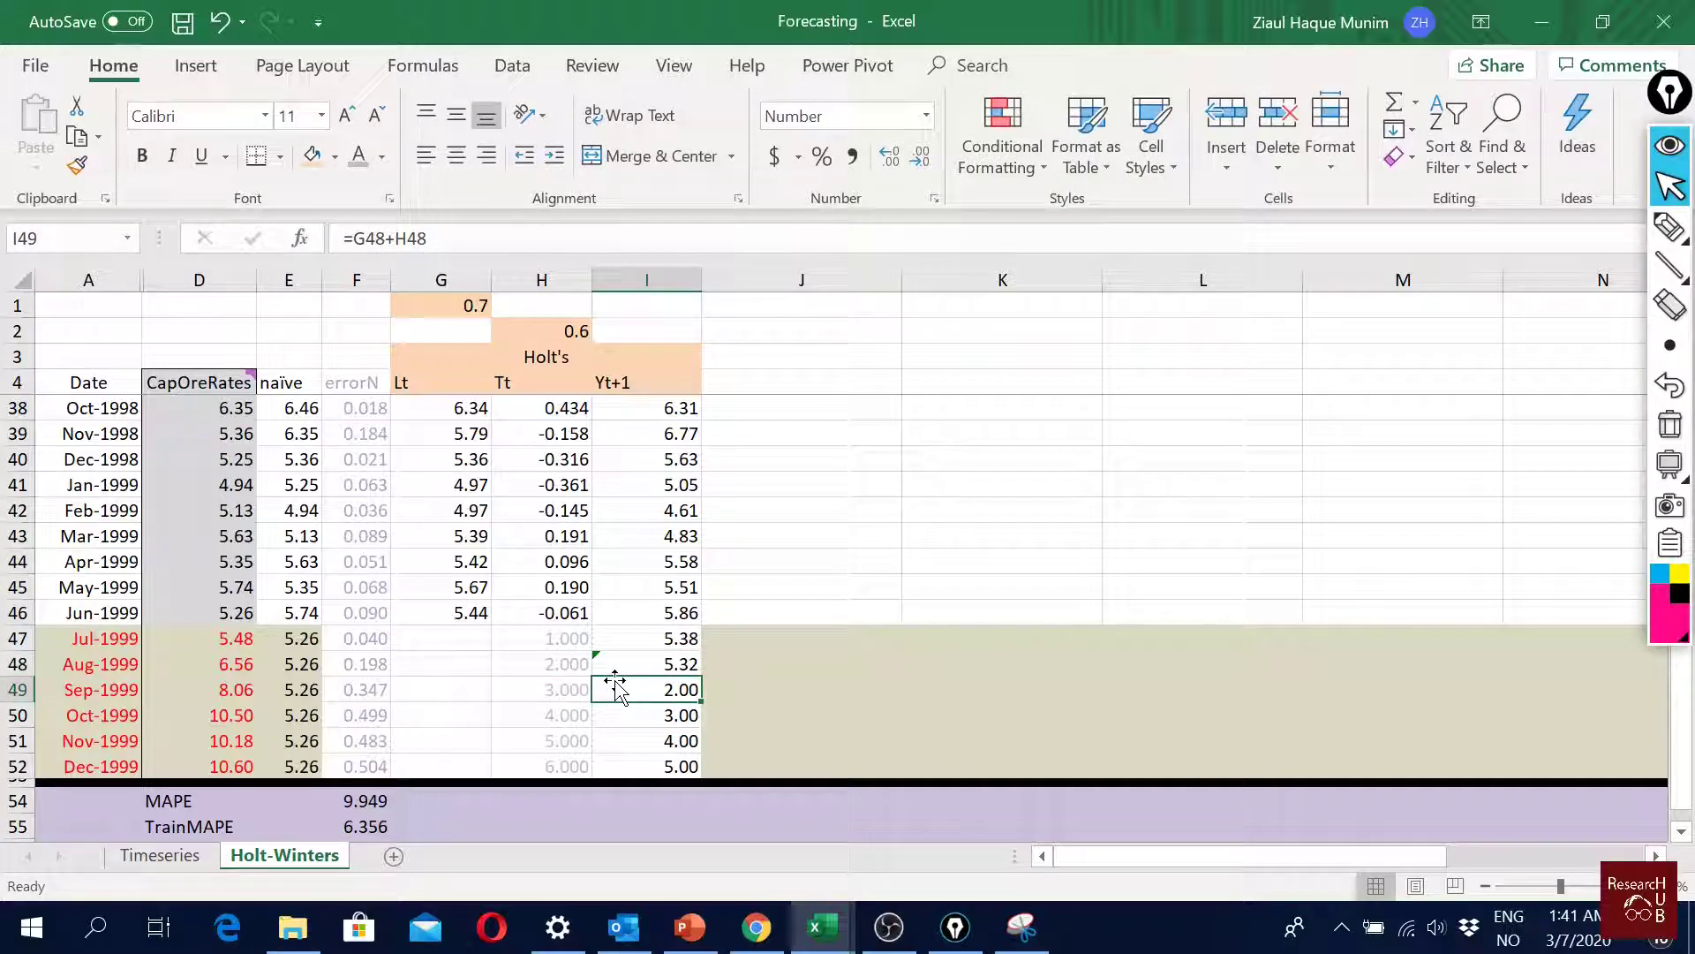
Step: Fill the multi-step forecast formula from I48 down to Dec-1999 in I52
left_click(680, 670)
left_click_drag(701, 676, 698, 770)
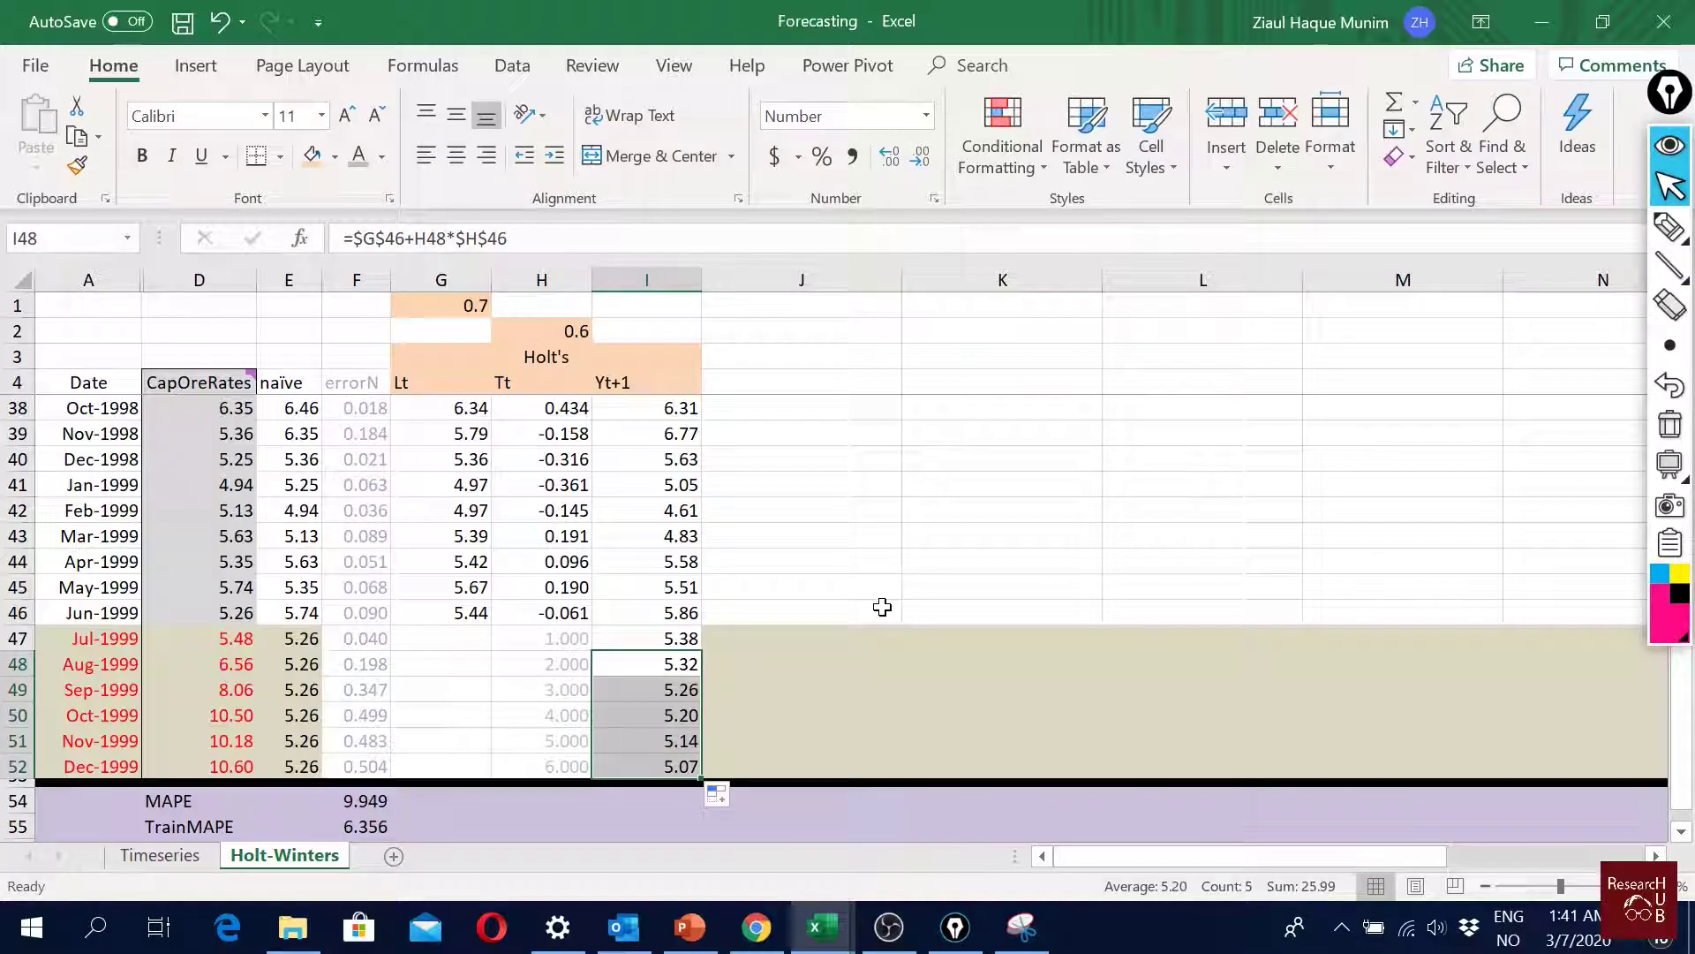
left_click(818, 610)
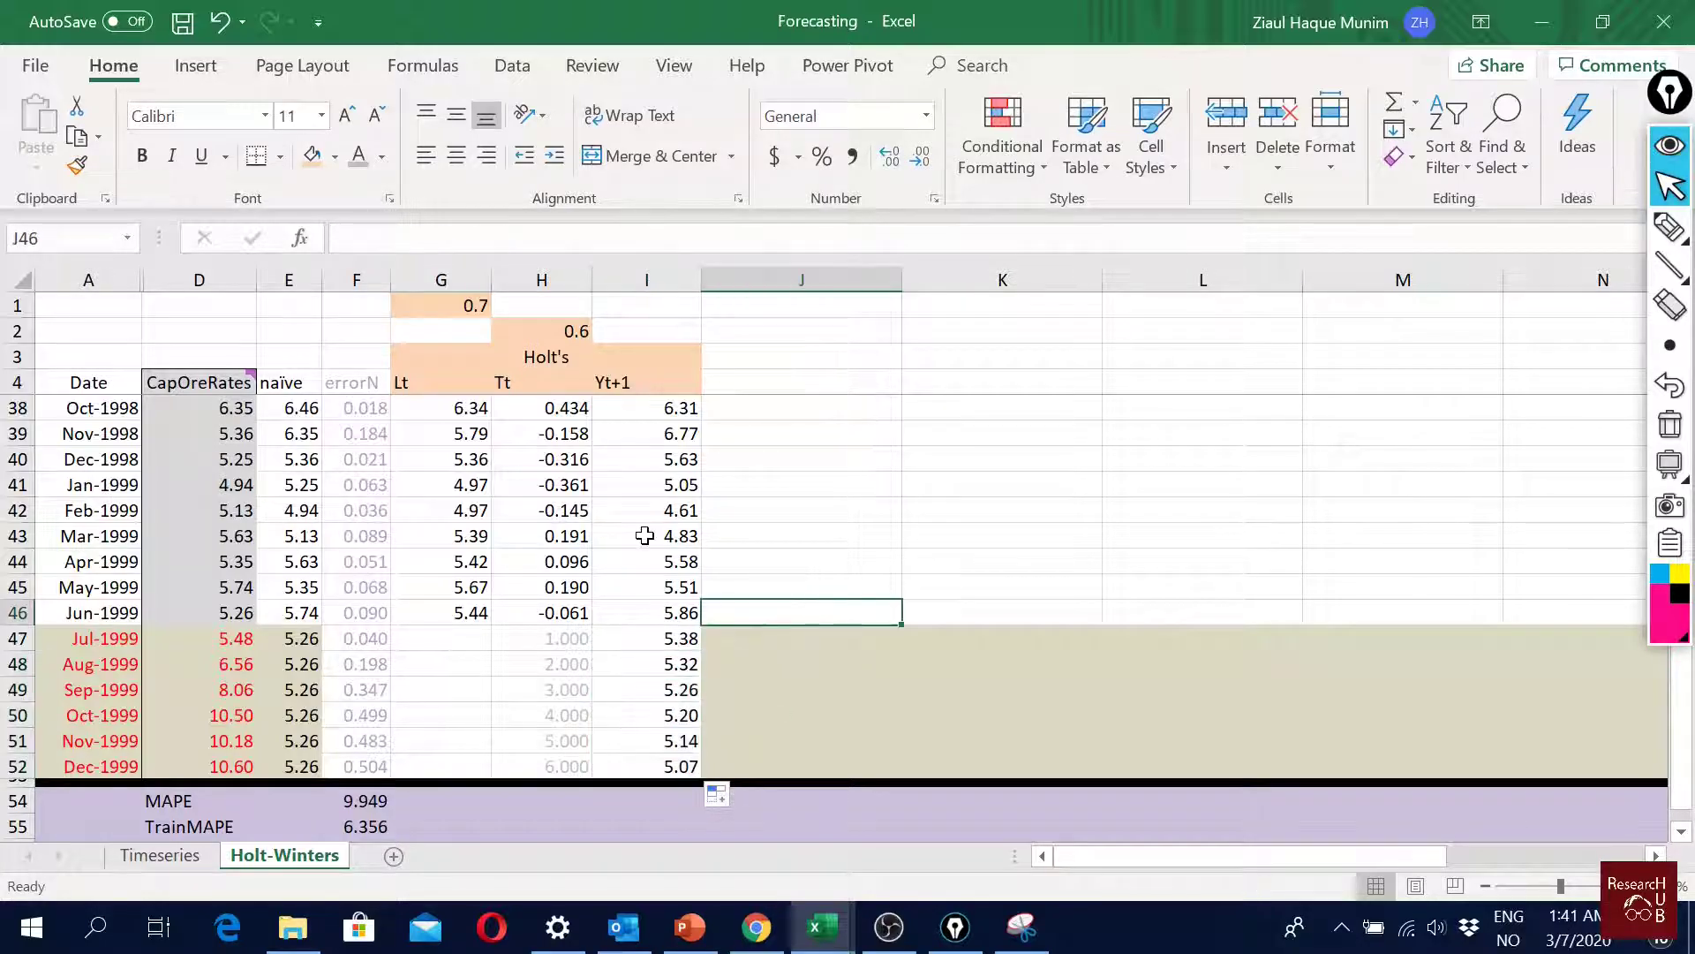
Step: Move the Holt equations and MAPE formula pictures farther from the forecast table, clear of column J, and select cell J4
scroll(646, 536, "up", 11)
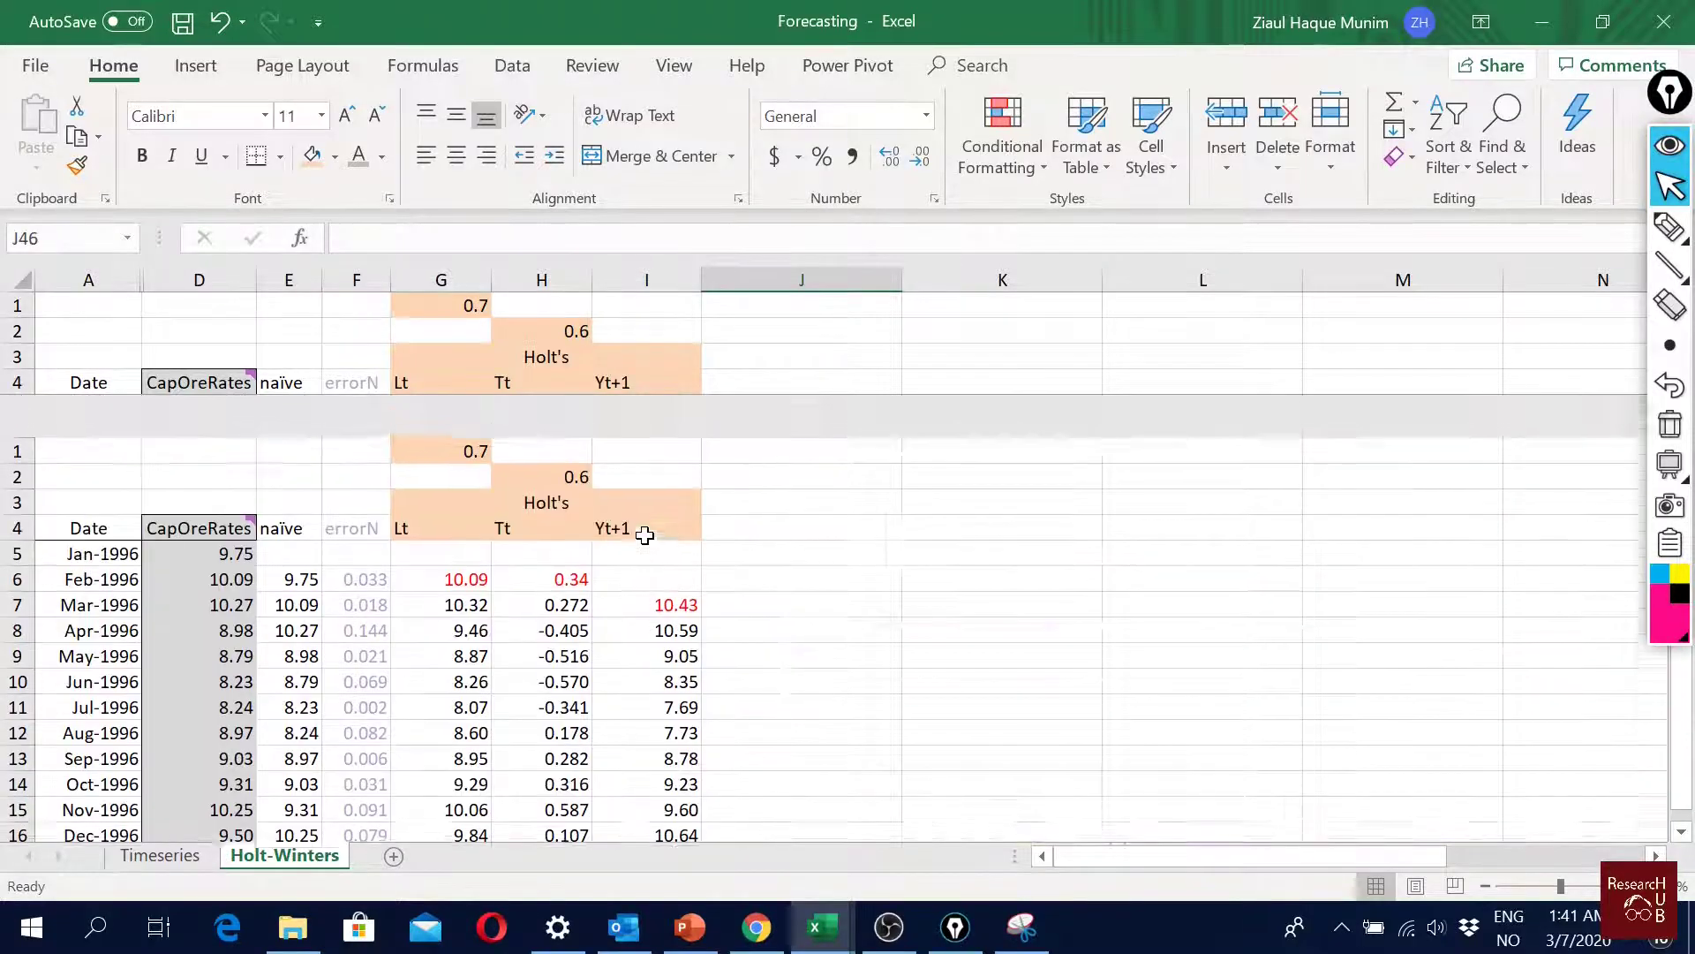
left_click(1113, 536)
left_click_drag(1086, 722, 1189, 727)
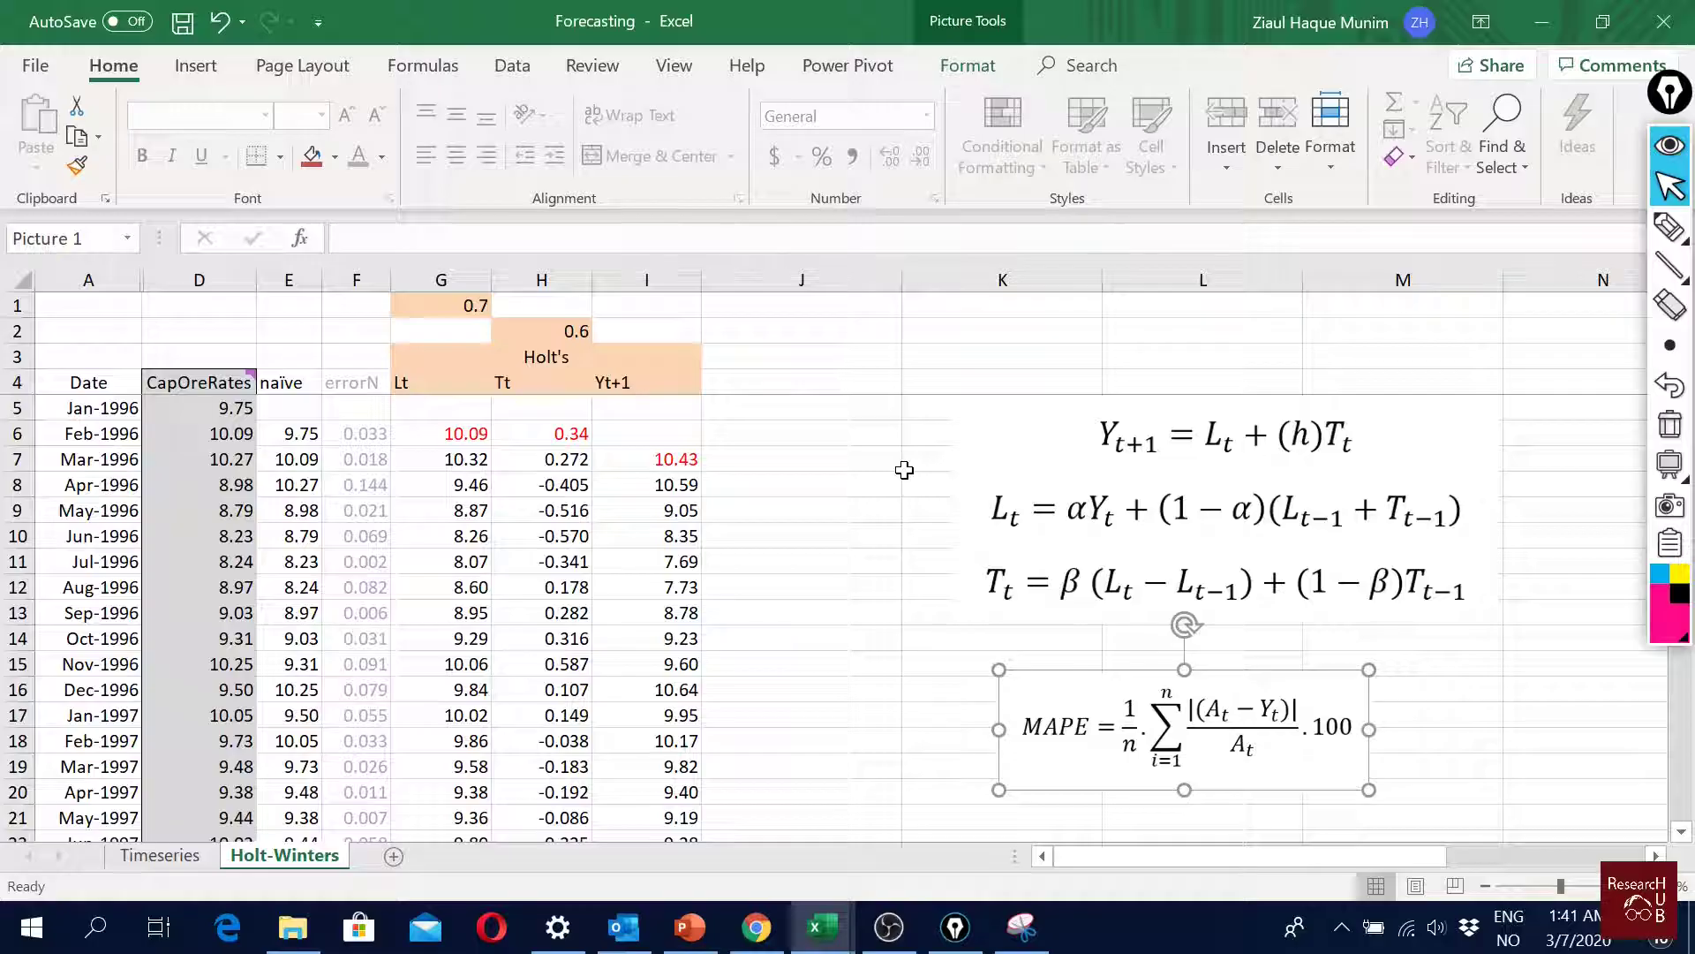
left_click(816, 384)
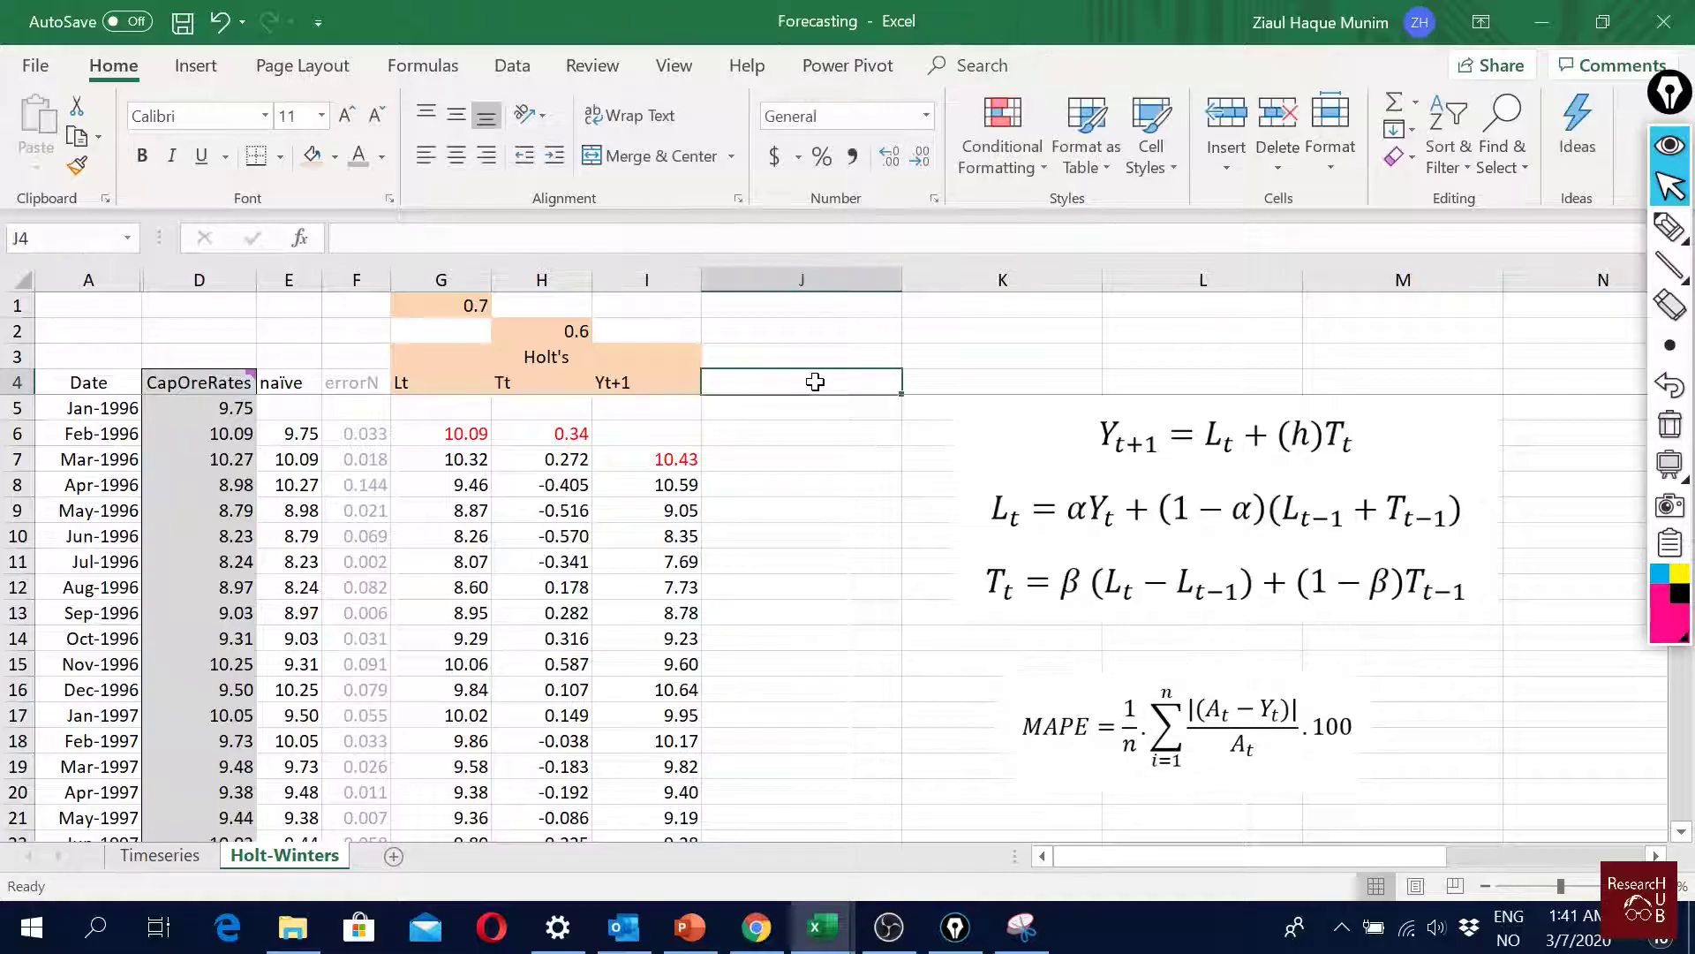
Step: Enter errorH as the column header in J4 and give that cell a light purple fill
type("E")
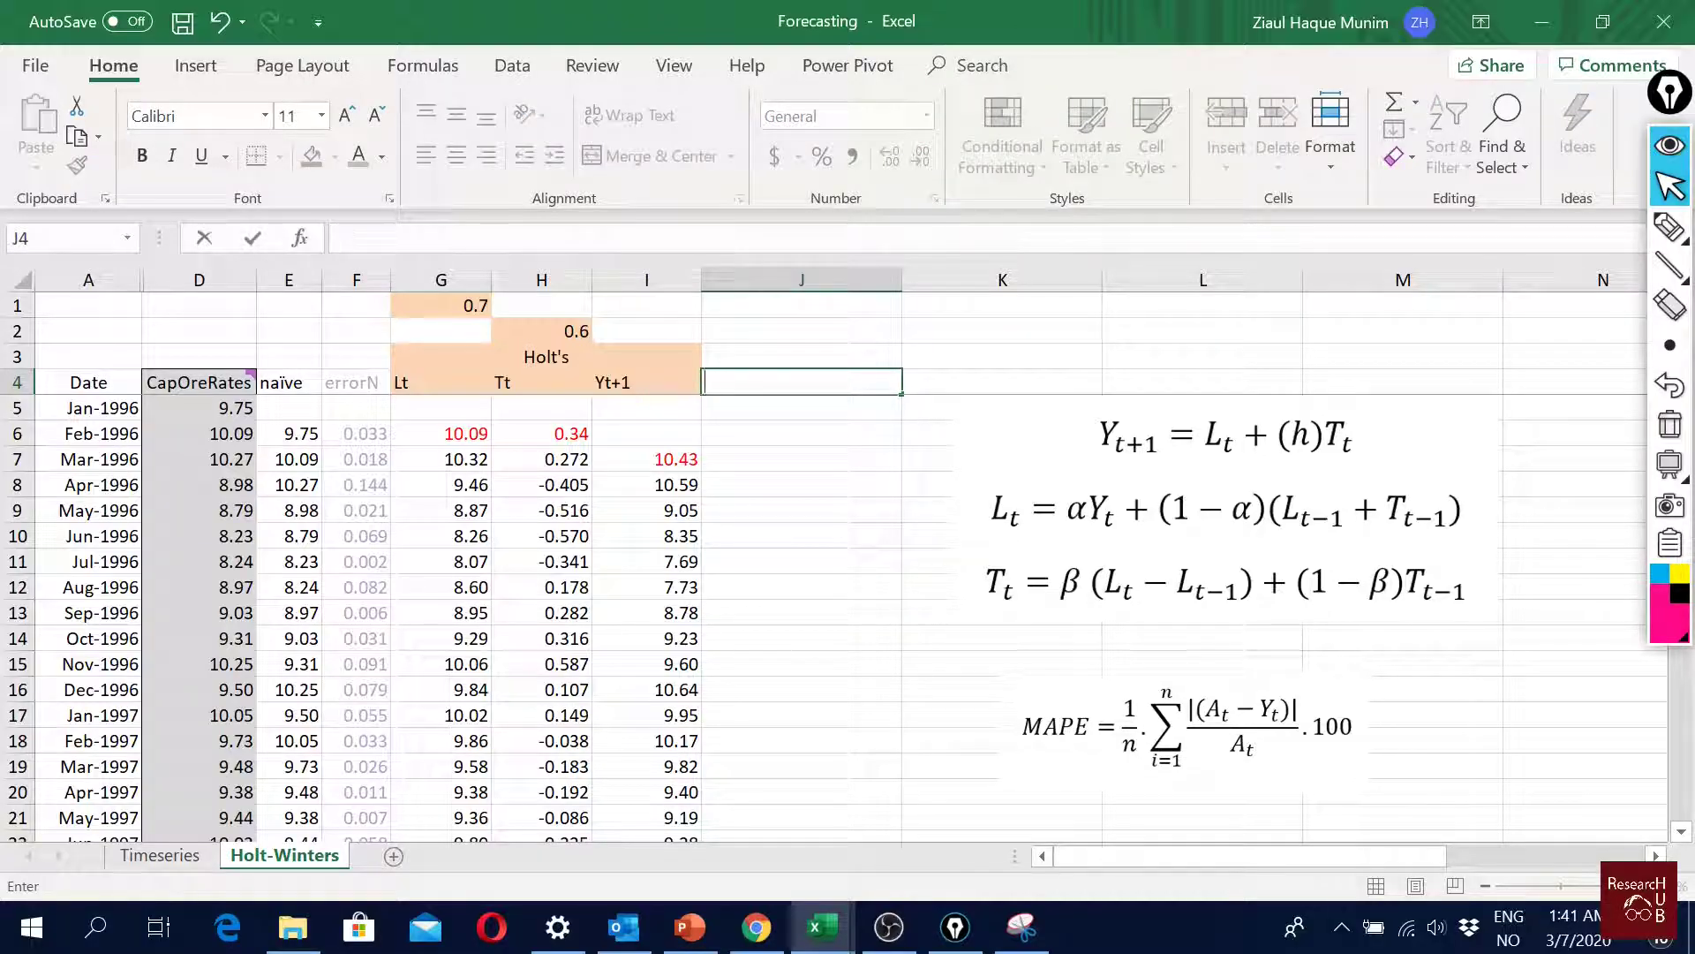
type("rrorH")
key("Return")
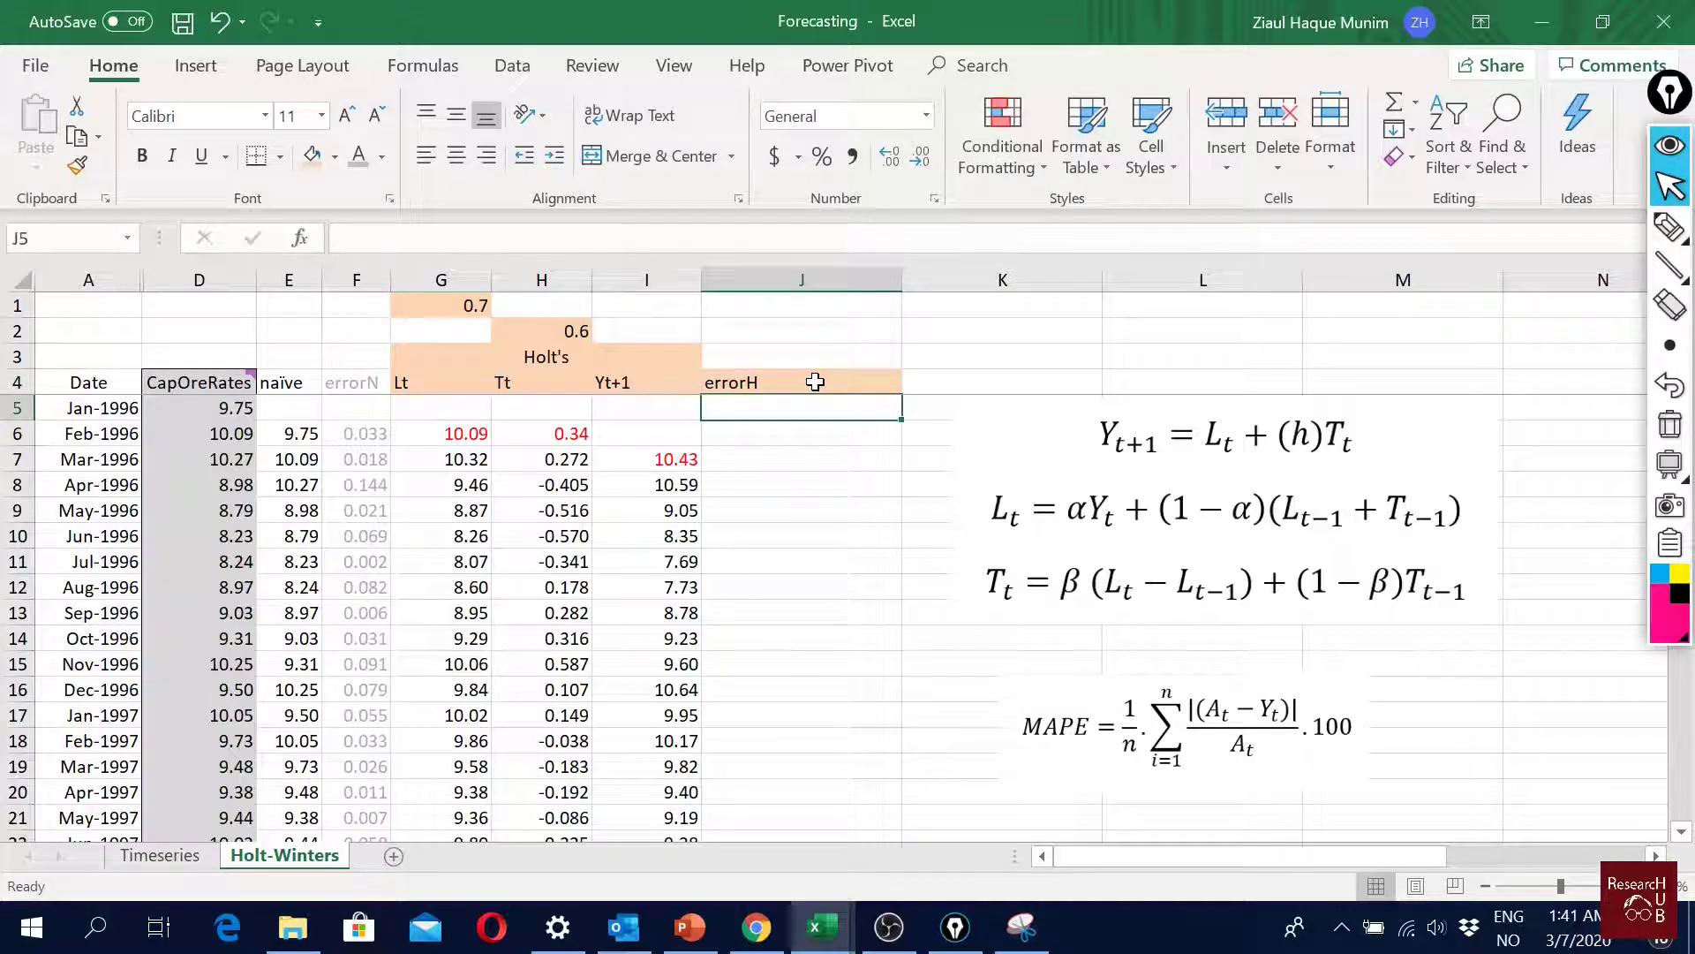
left_click(816, 382)
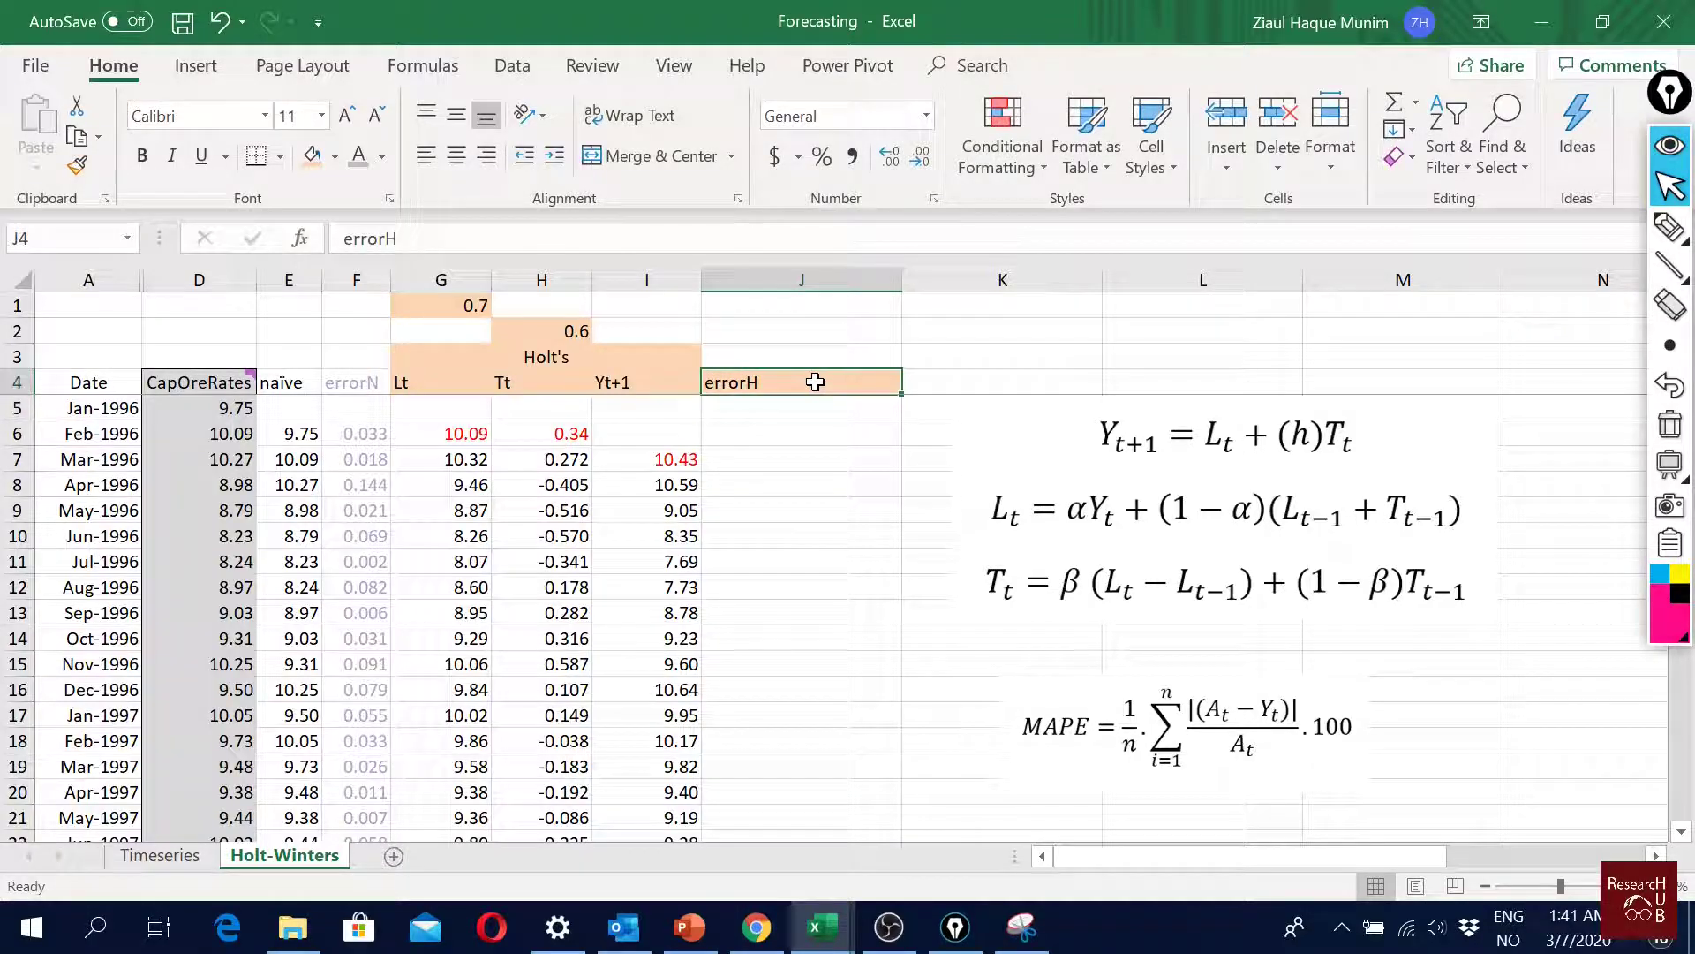
left_click(342, 162)
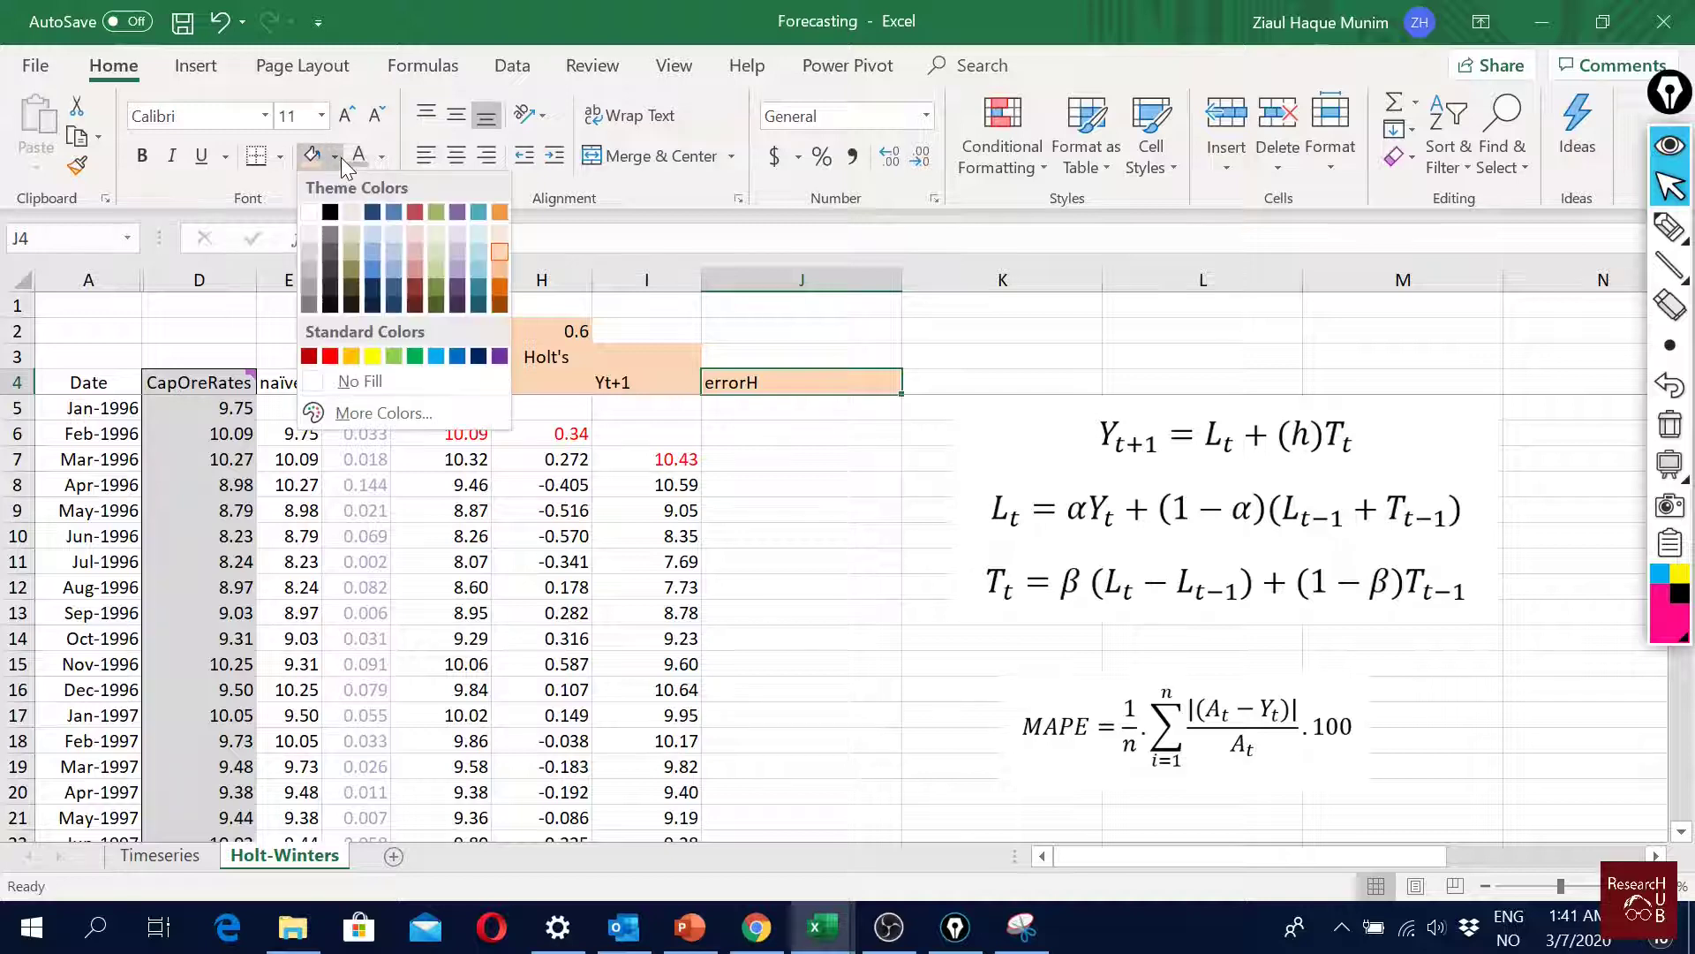
left_click(458, 260)
Step: Narrow column J and enter the absolute percentage error formula =ABS(D7-I7)/D7 for Mar-1996 in J7
left_click(789, 465)
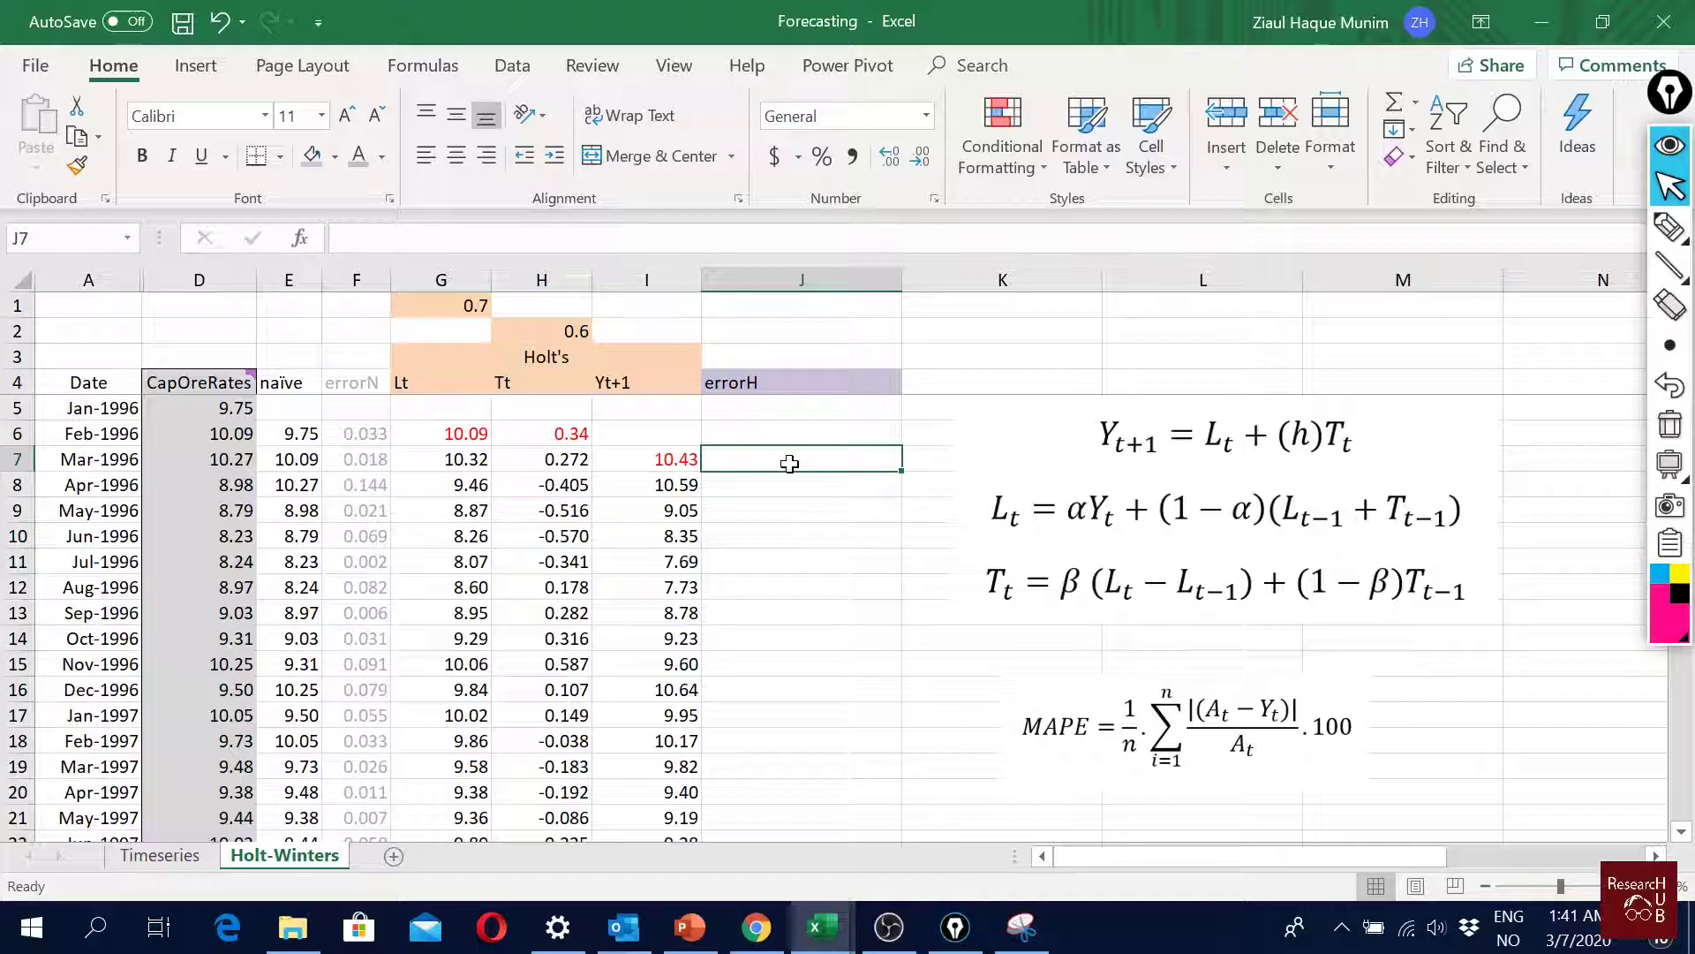
left_click_drag(905, 287, 814, 280)
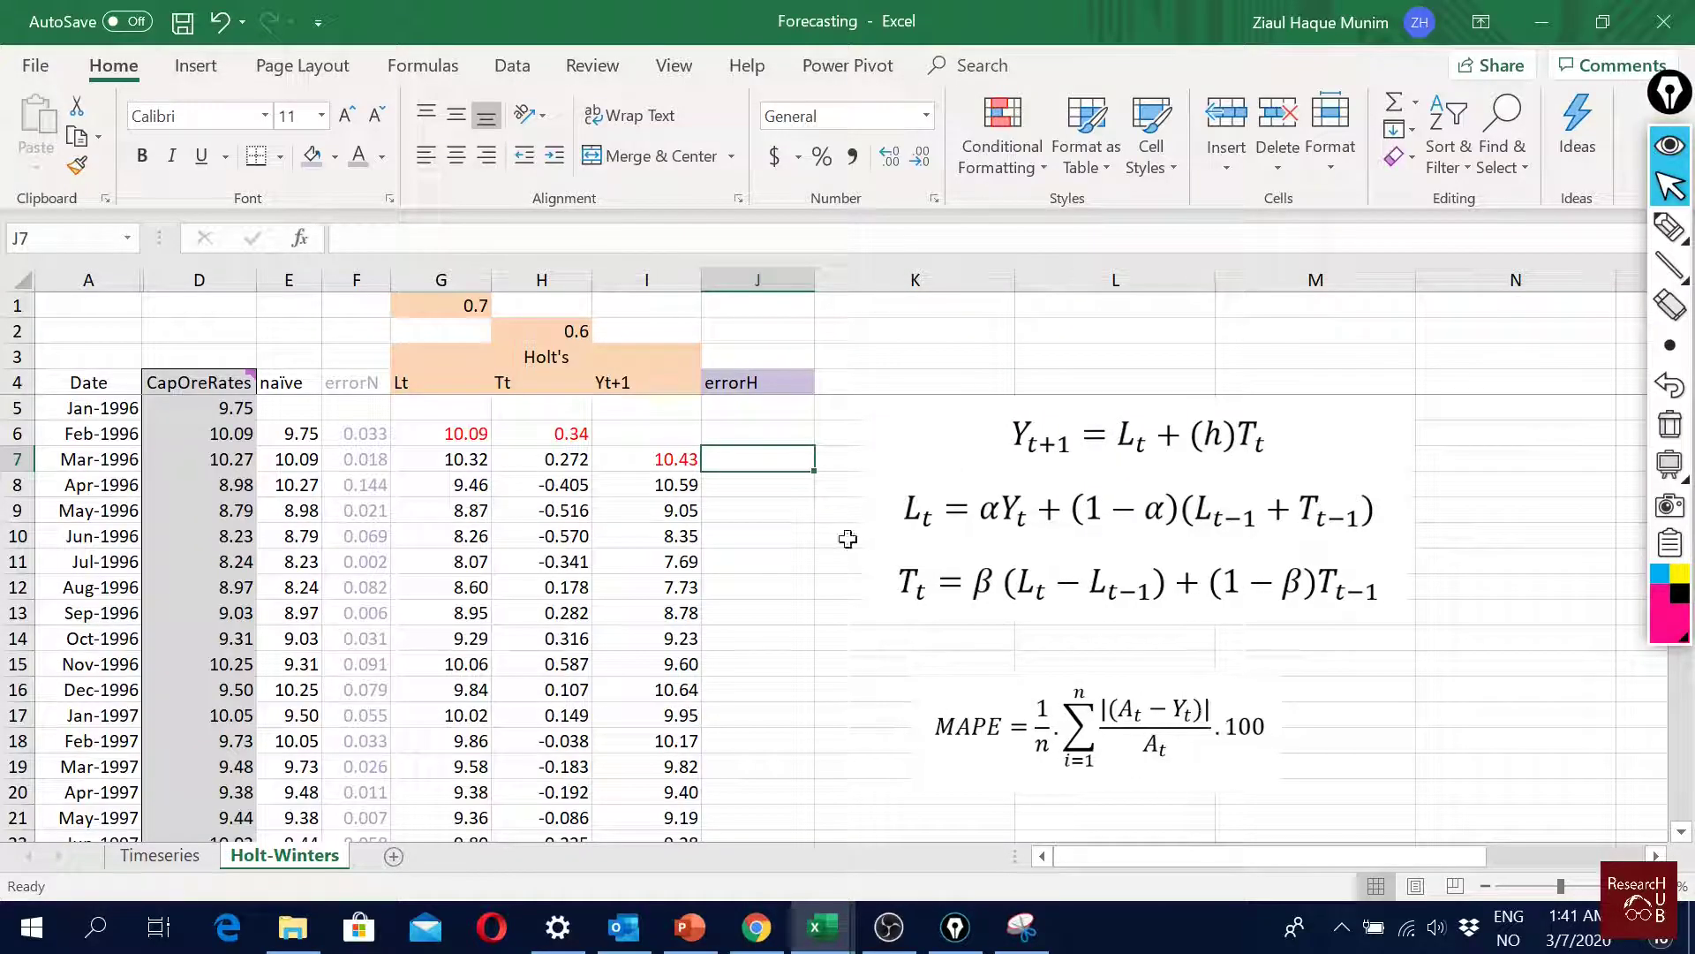
type("=")
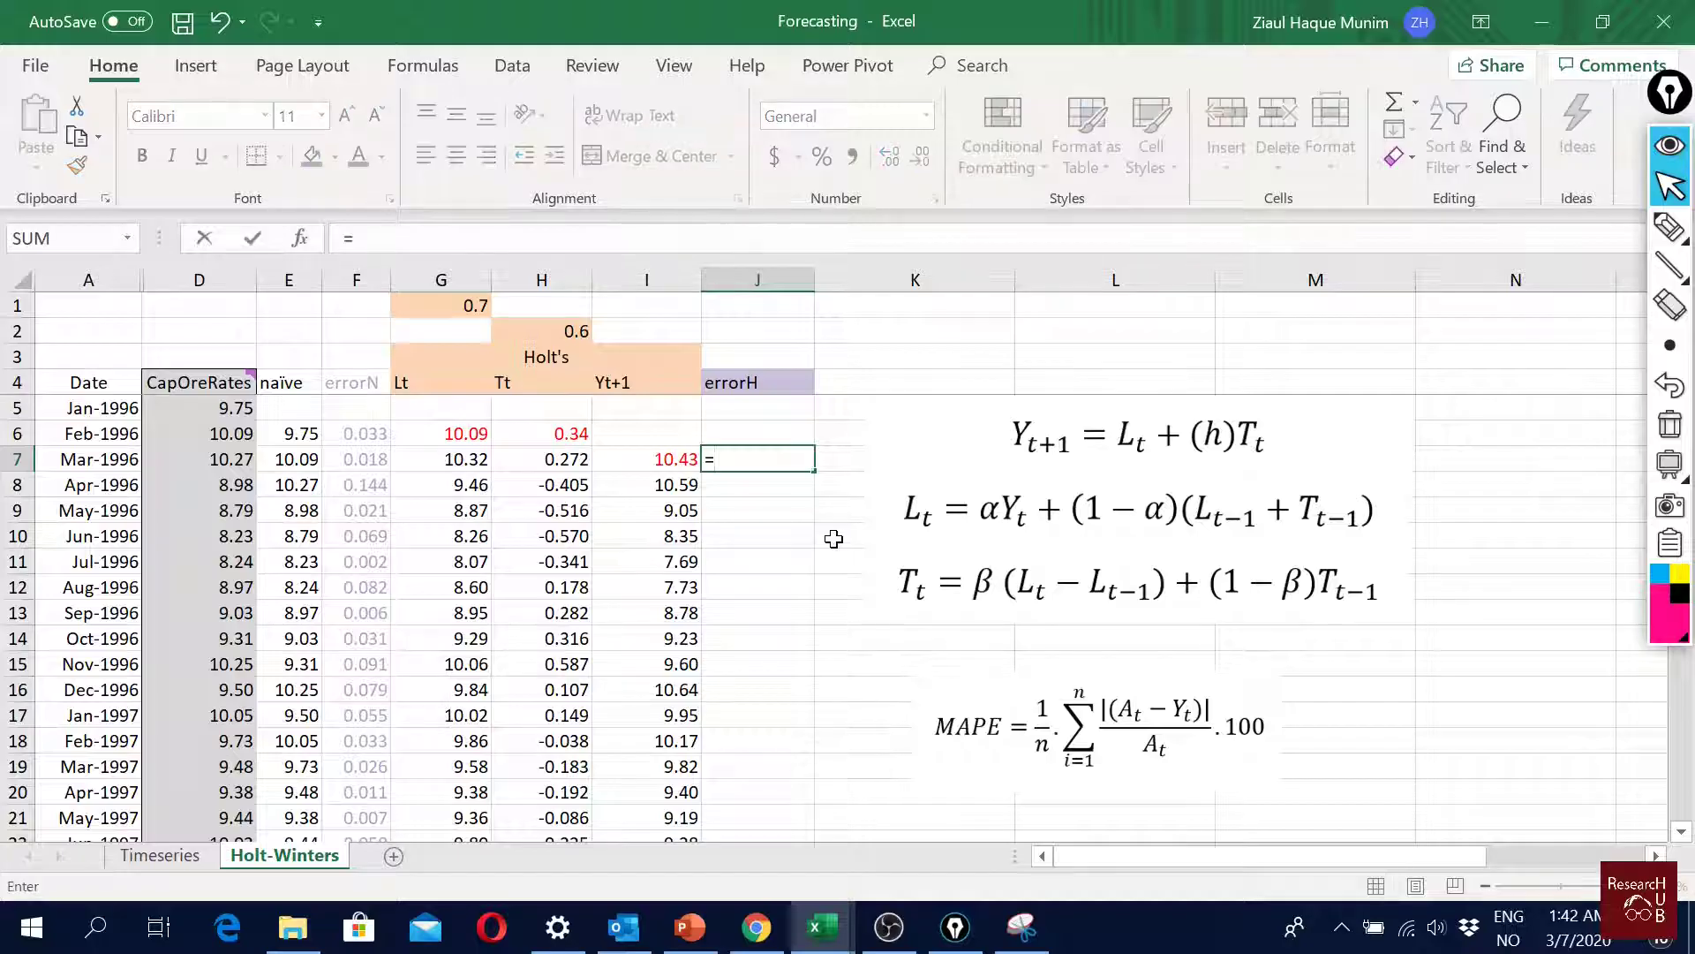
type("abs")
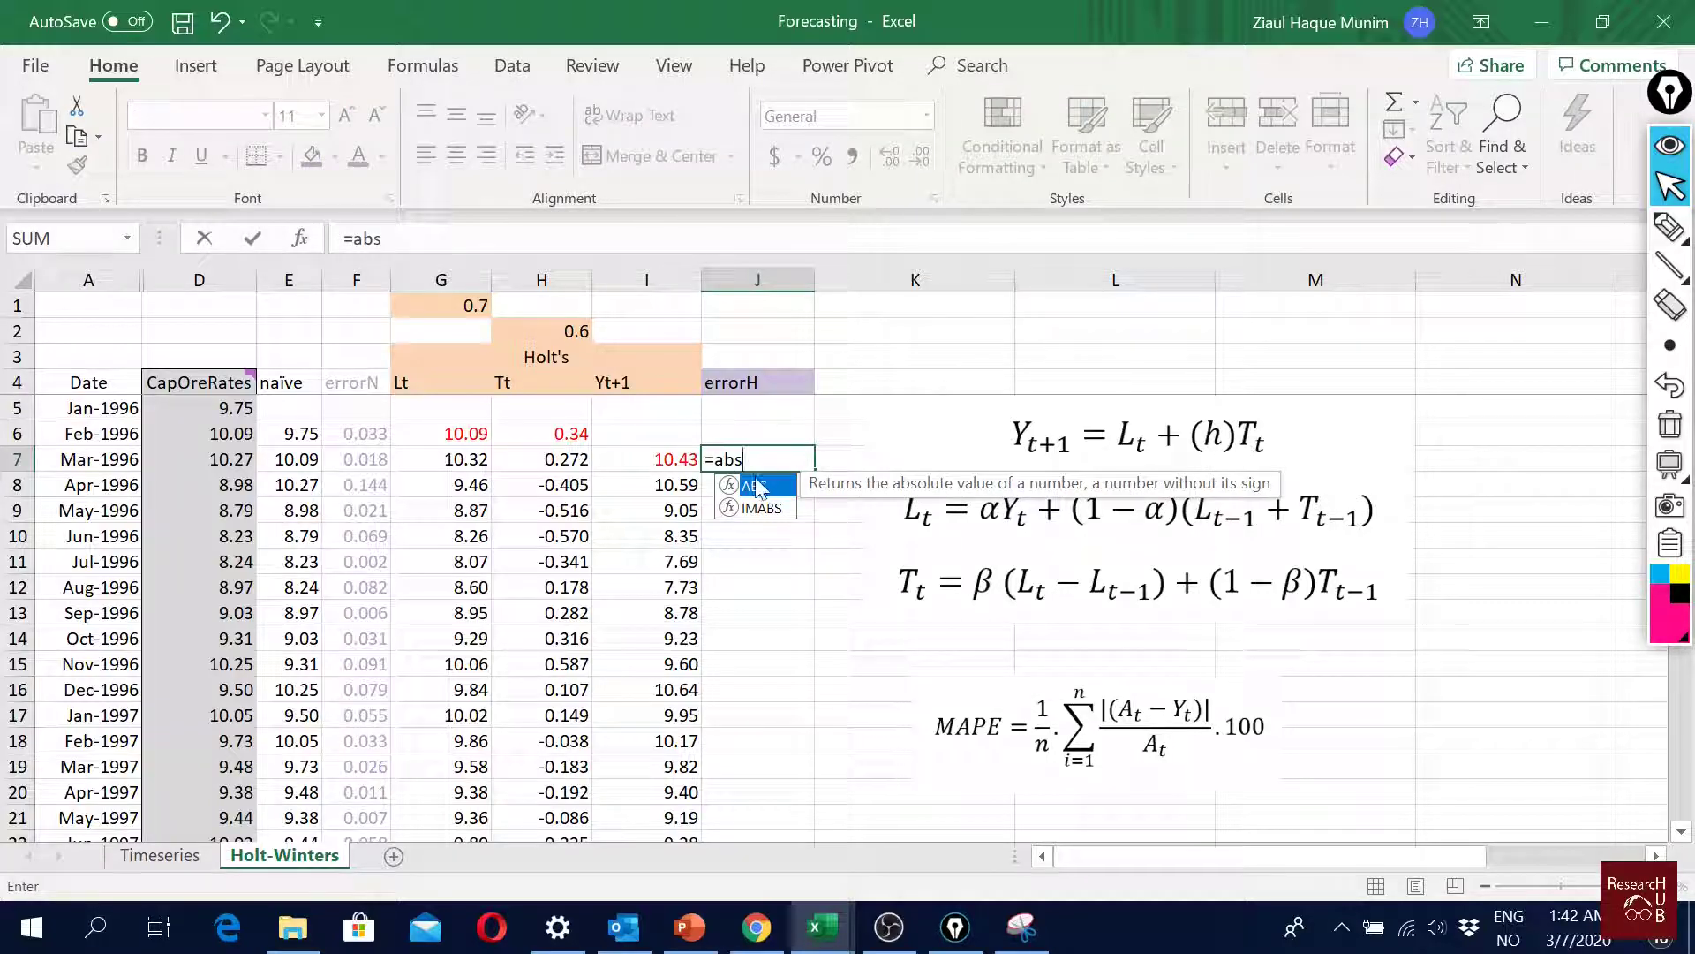
double_click(757, 486)
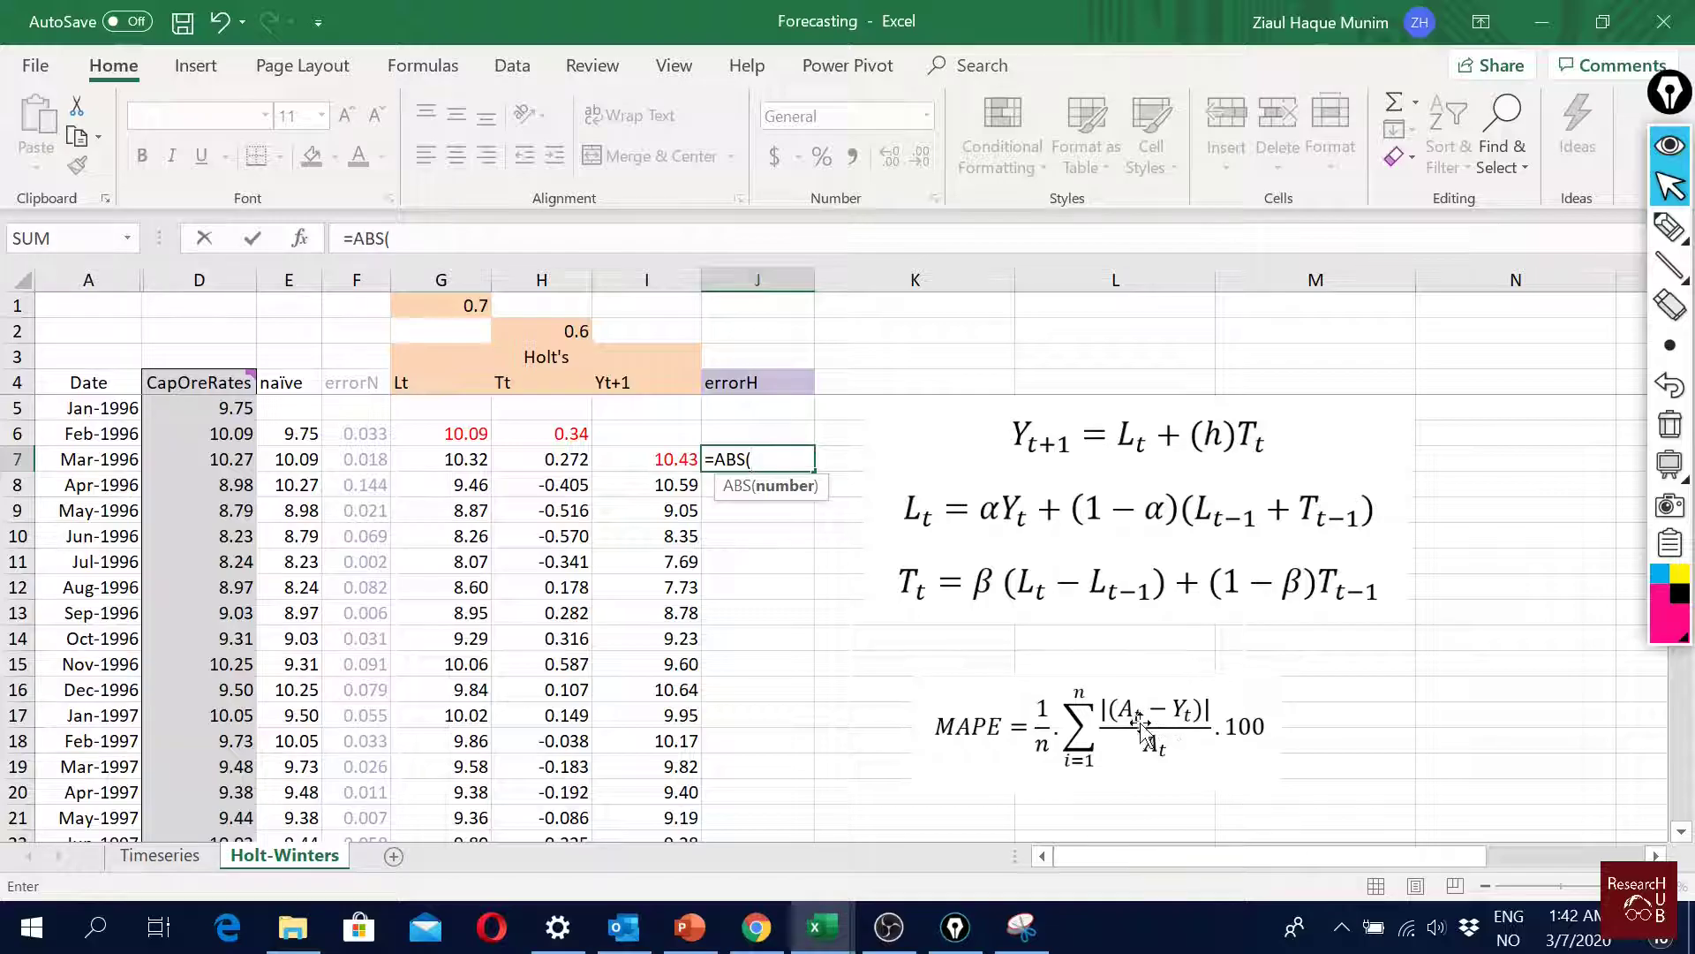
left_click(219, 462)
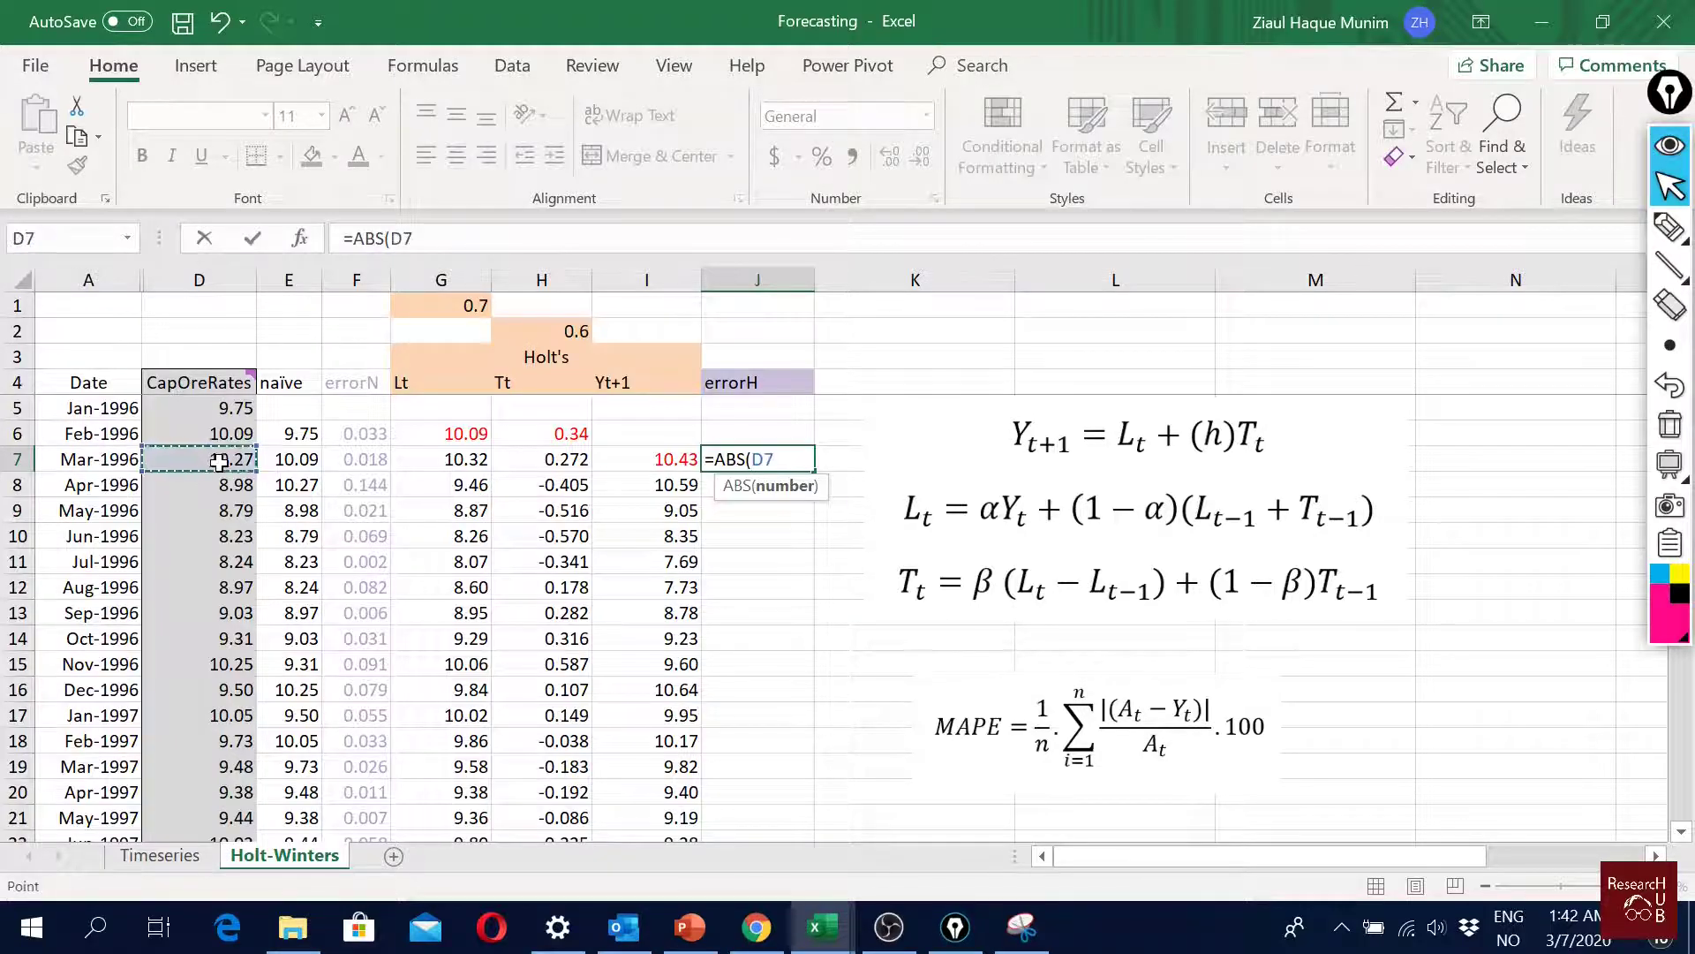
type("-")
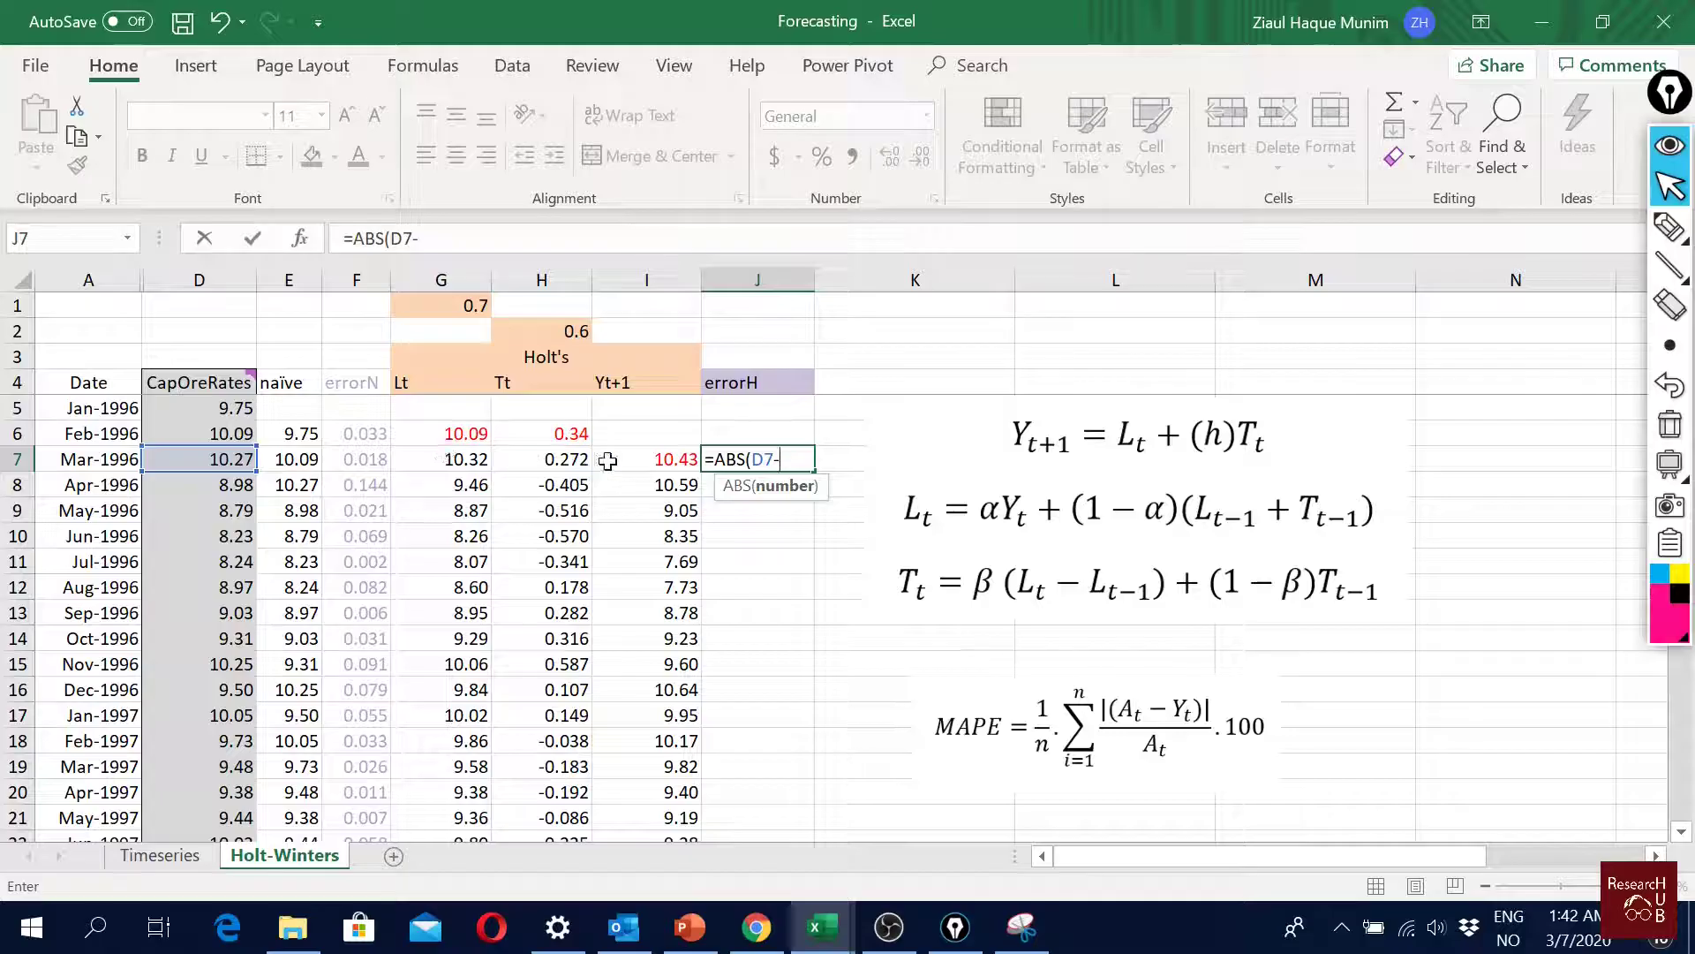
left_click(636, 454)
type(")/")
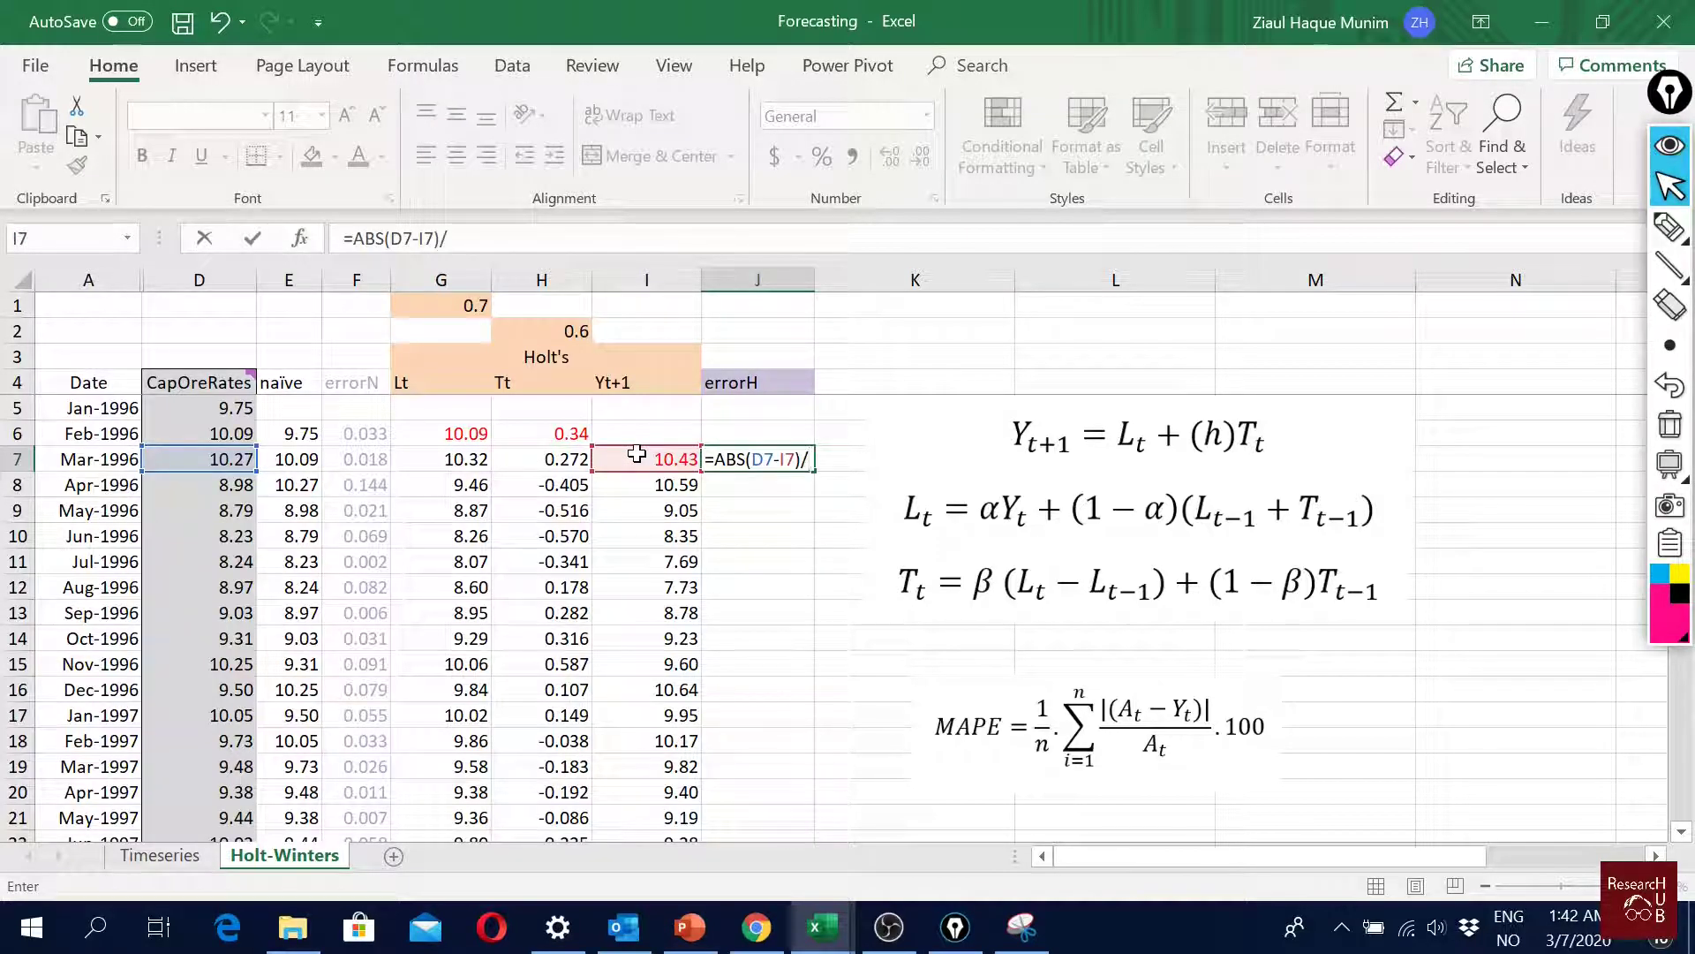
left_click(220, 460)
key("Return")
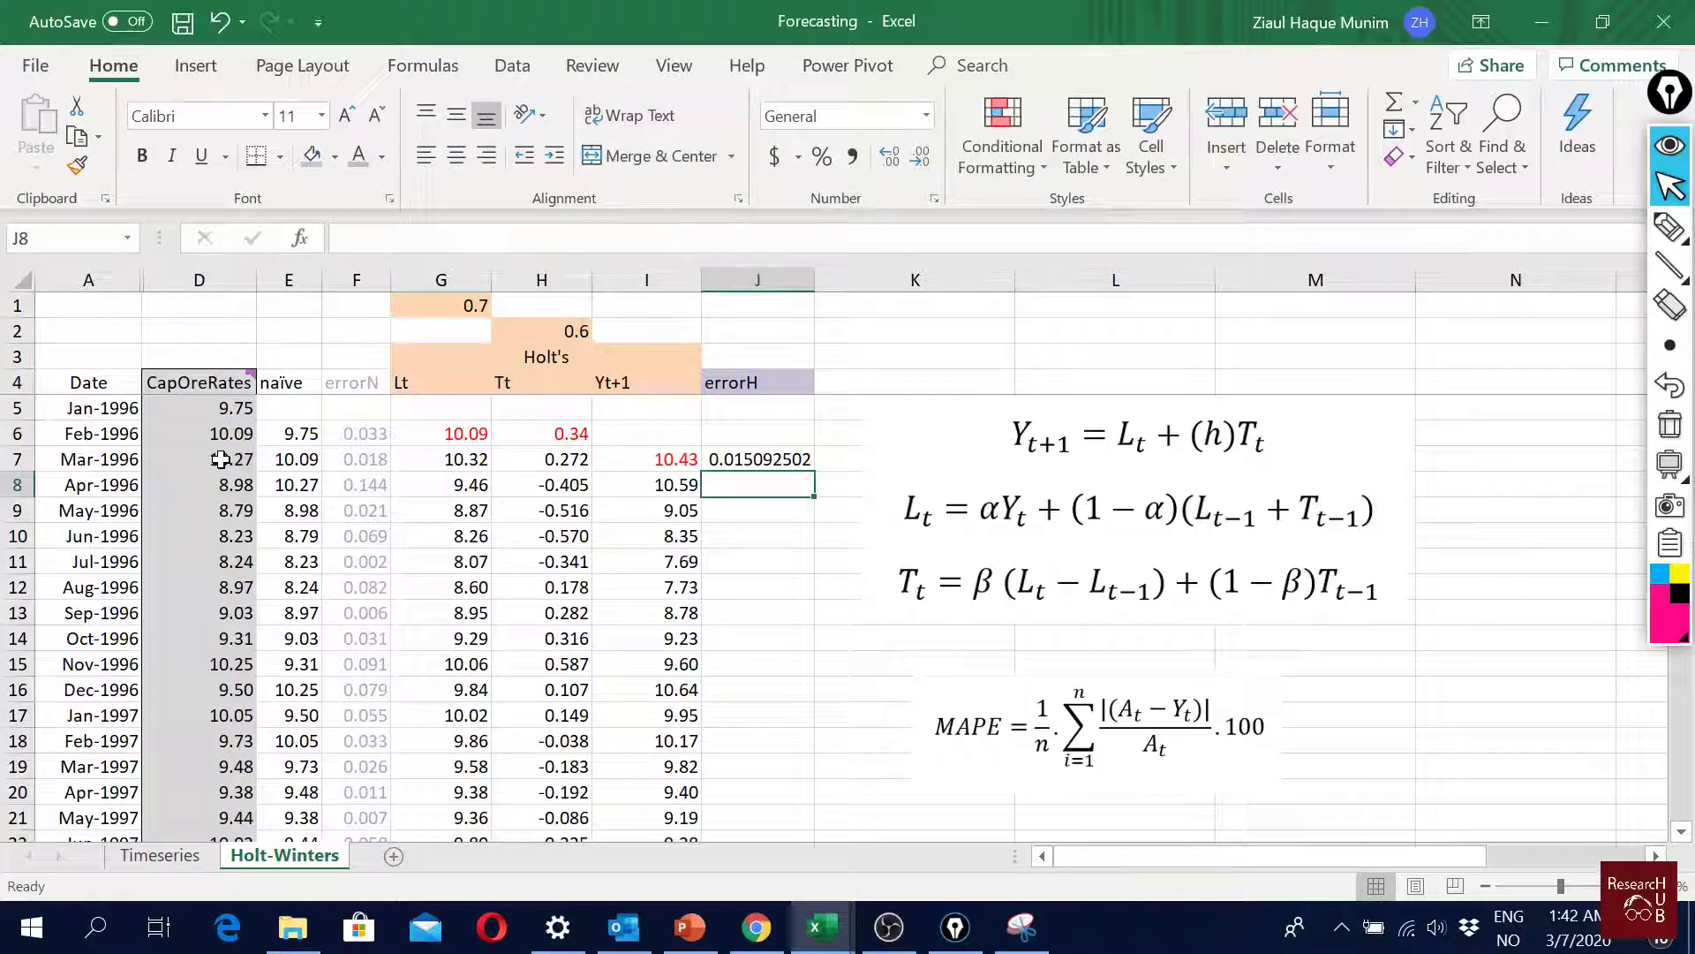
Step: Fill the Holt's error formula from J7 down to Dec-1999 in J52
left_click(764, 459)
left_click_drag(813, 284, 808, 283)
double_click(806, 474)
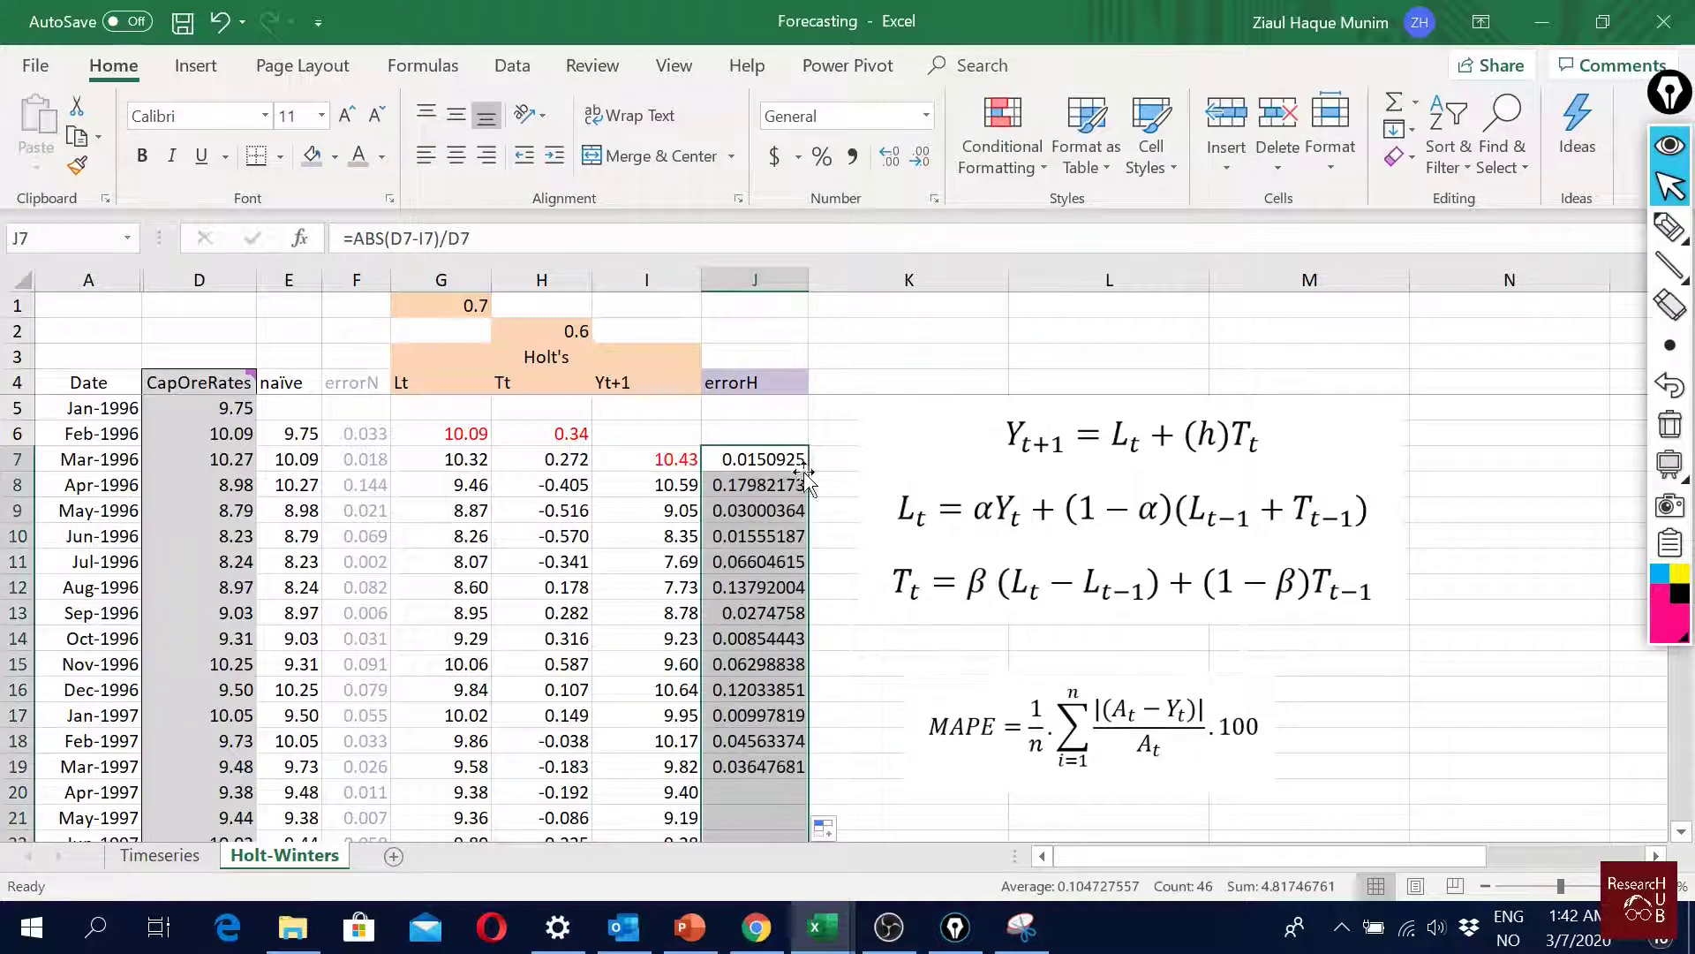
Step: Format the errorH values in J7:J52 to three decimal places and narrow column J to fit them
left_click(918, 164)
left_click(918, 165)
left_click(919, 167)
left_click(919, 167)
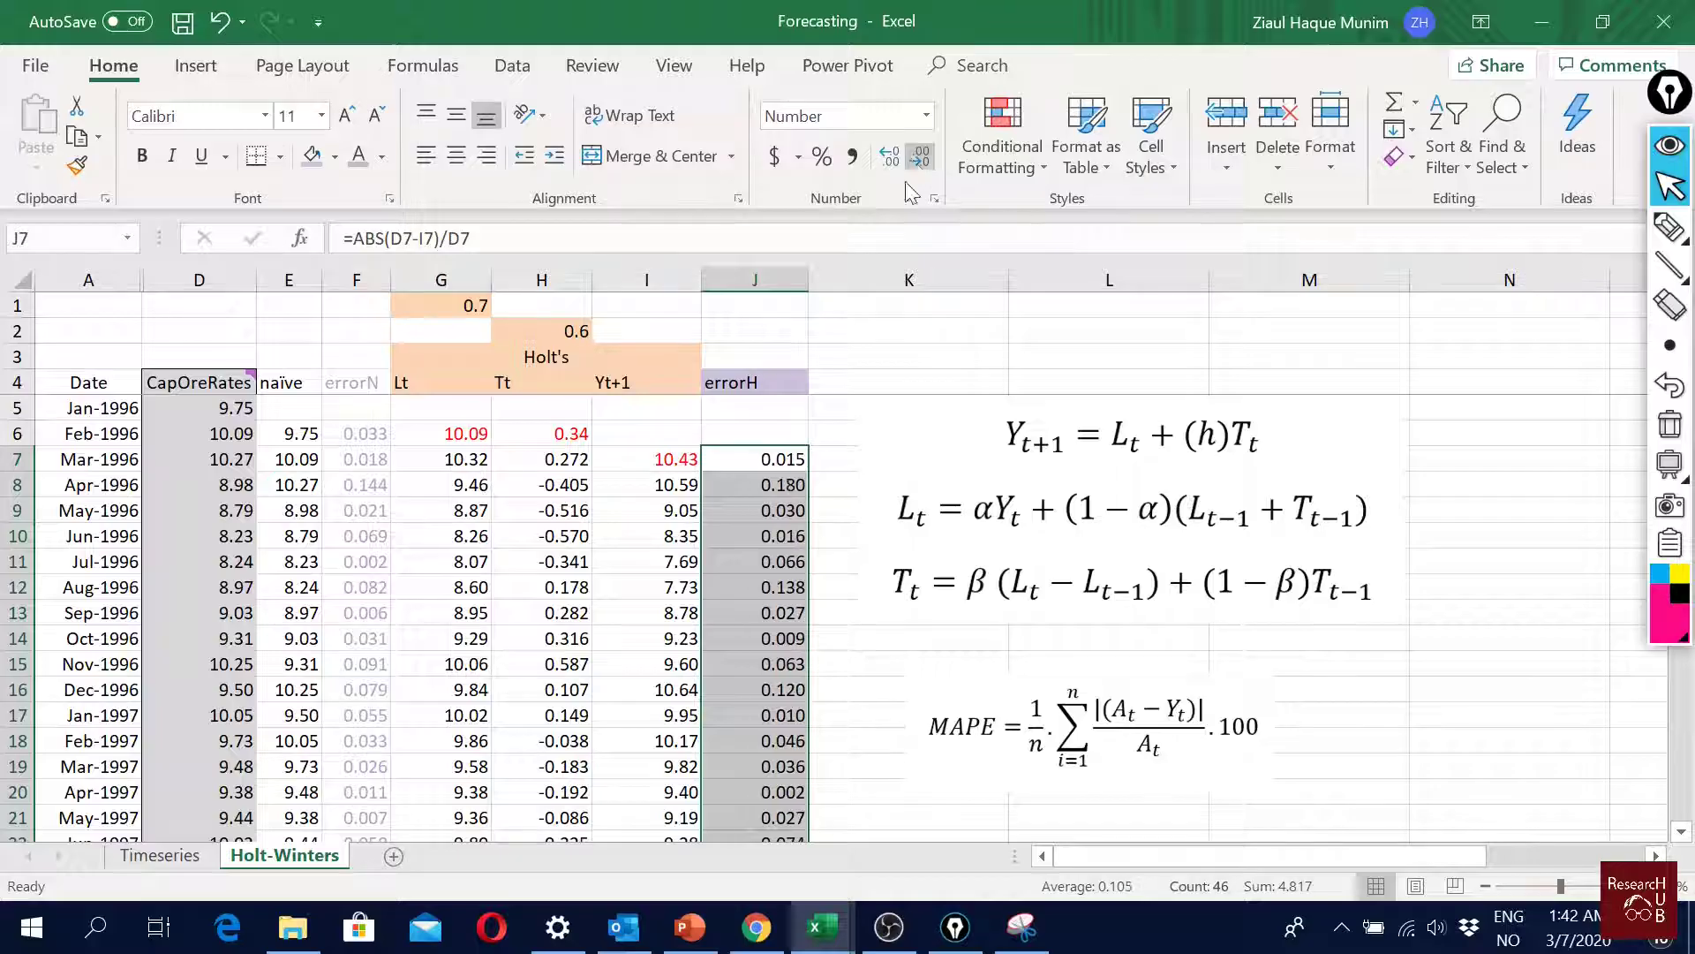
left_click_drag(808, 284, 769, 285)
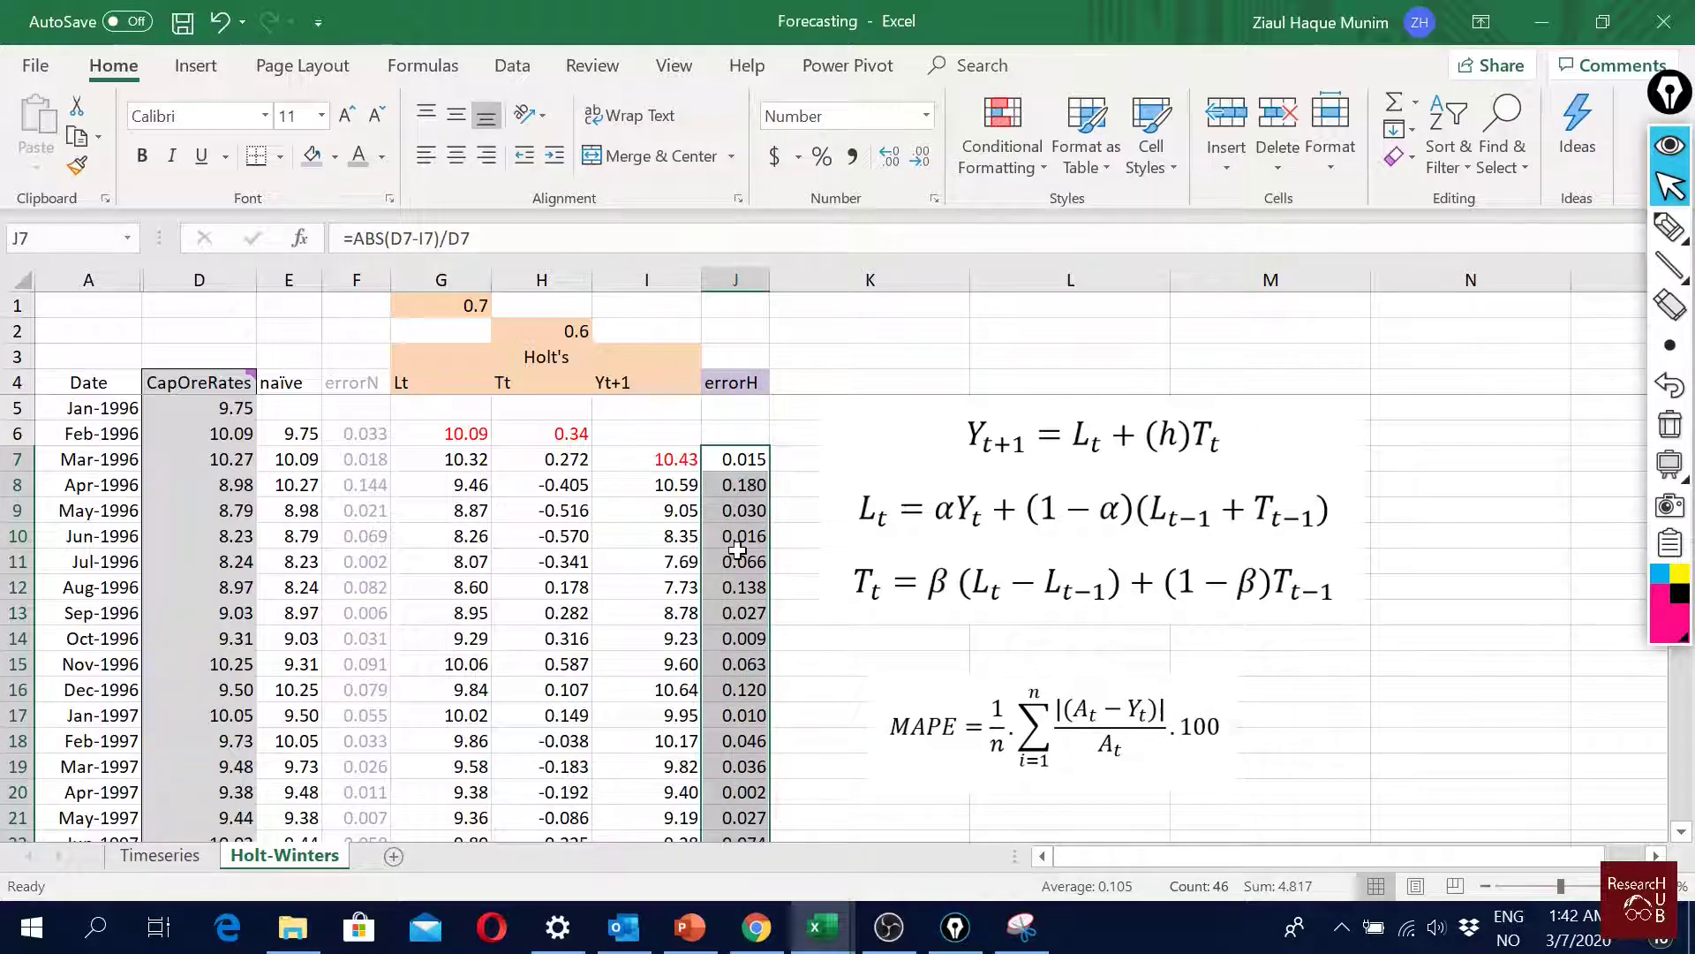
Step: Fill the MAPE, TrainMAPE and TestMAPE formulas from F54:F56 across to column J and clear the copies in G54:I56
scroll(720, 562, "down", 13)
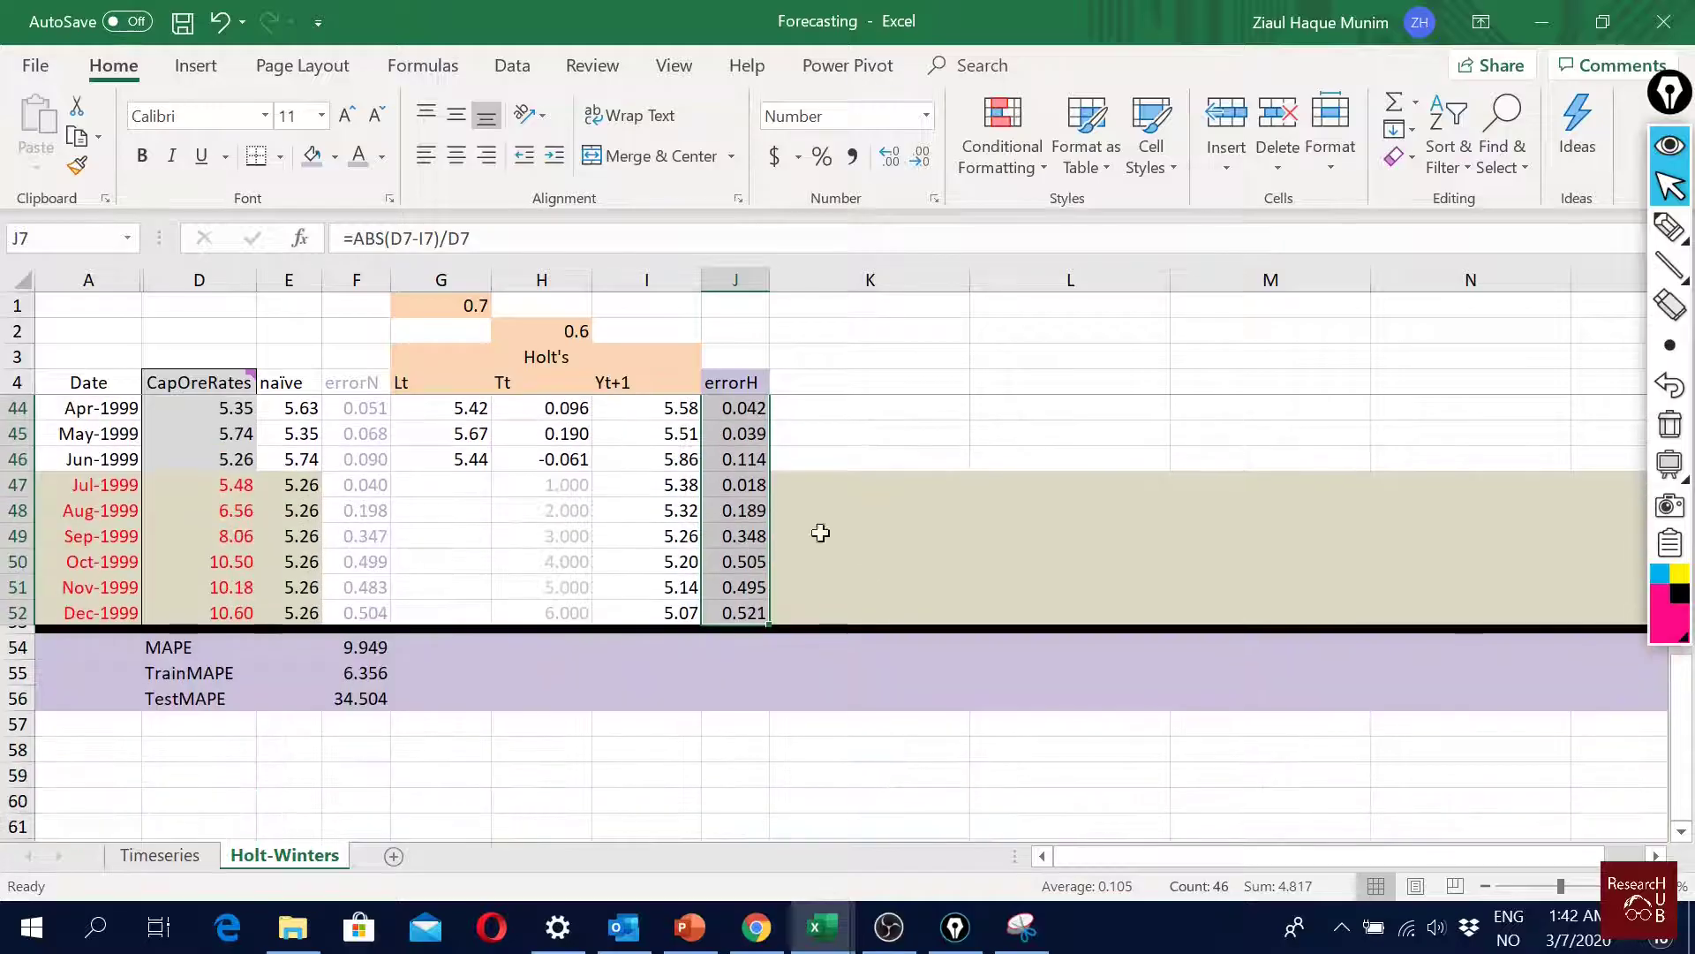
scroll(782, 612, "up", 7)
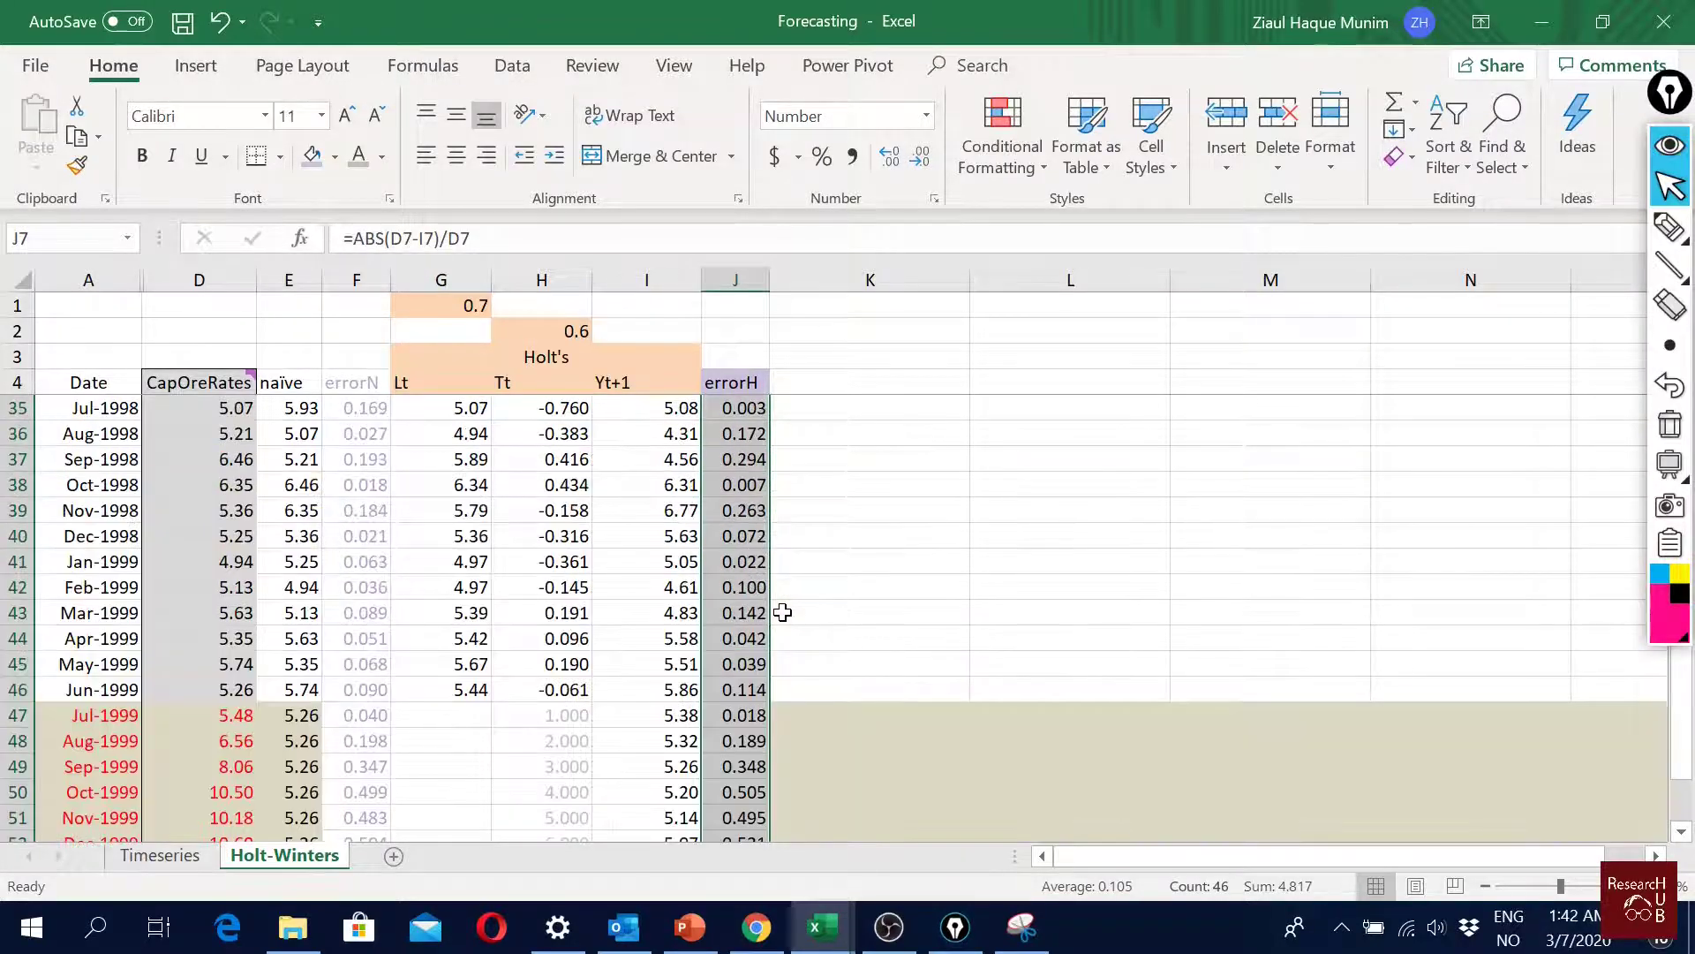
scroll(782, 612, "down", 8)
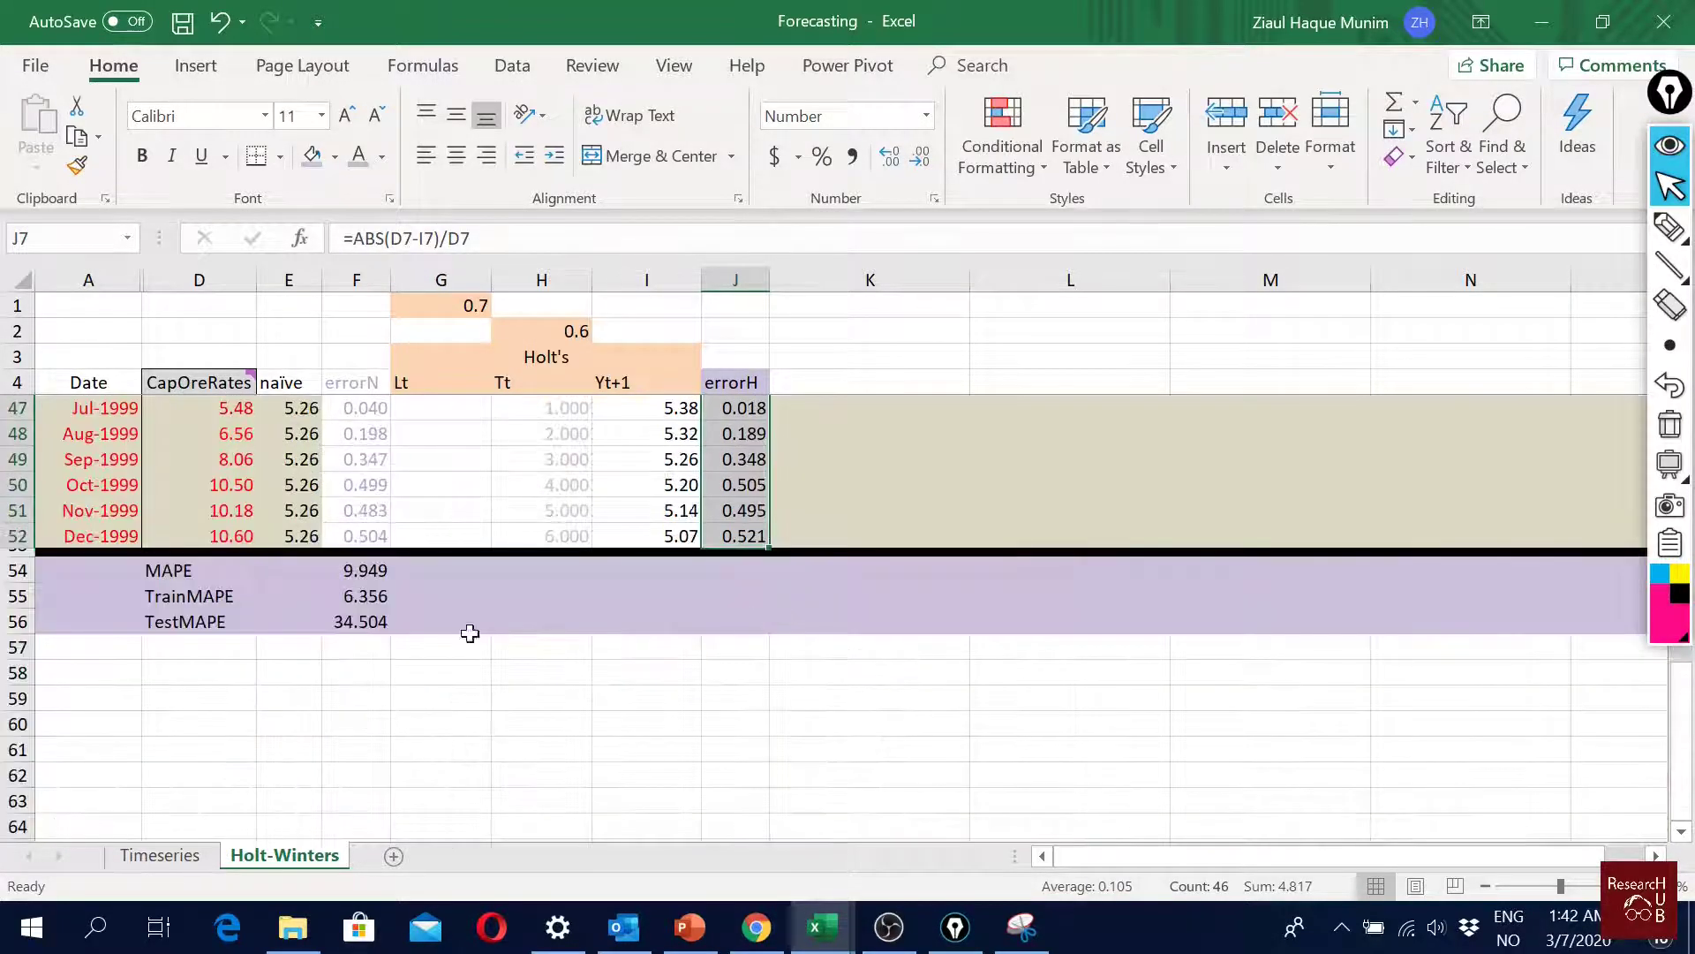
left_click_drag(362, 570, 740, 623)
left_click_drag(462, 570, 605, 617)
key("Delete")
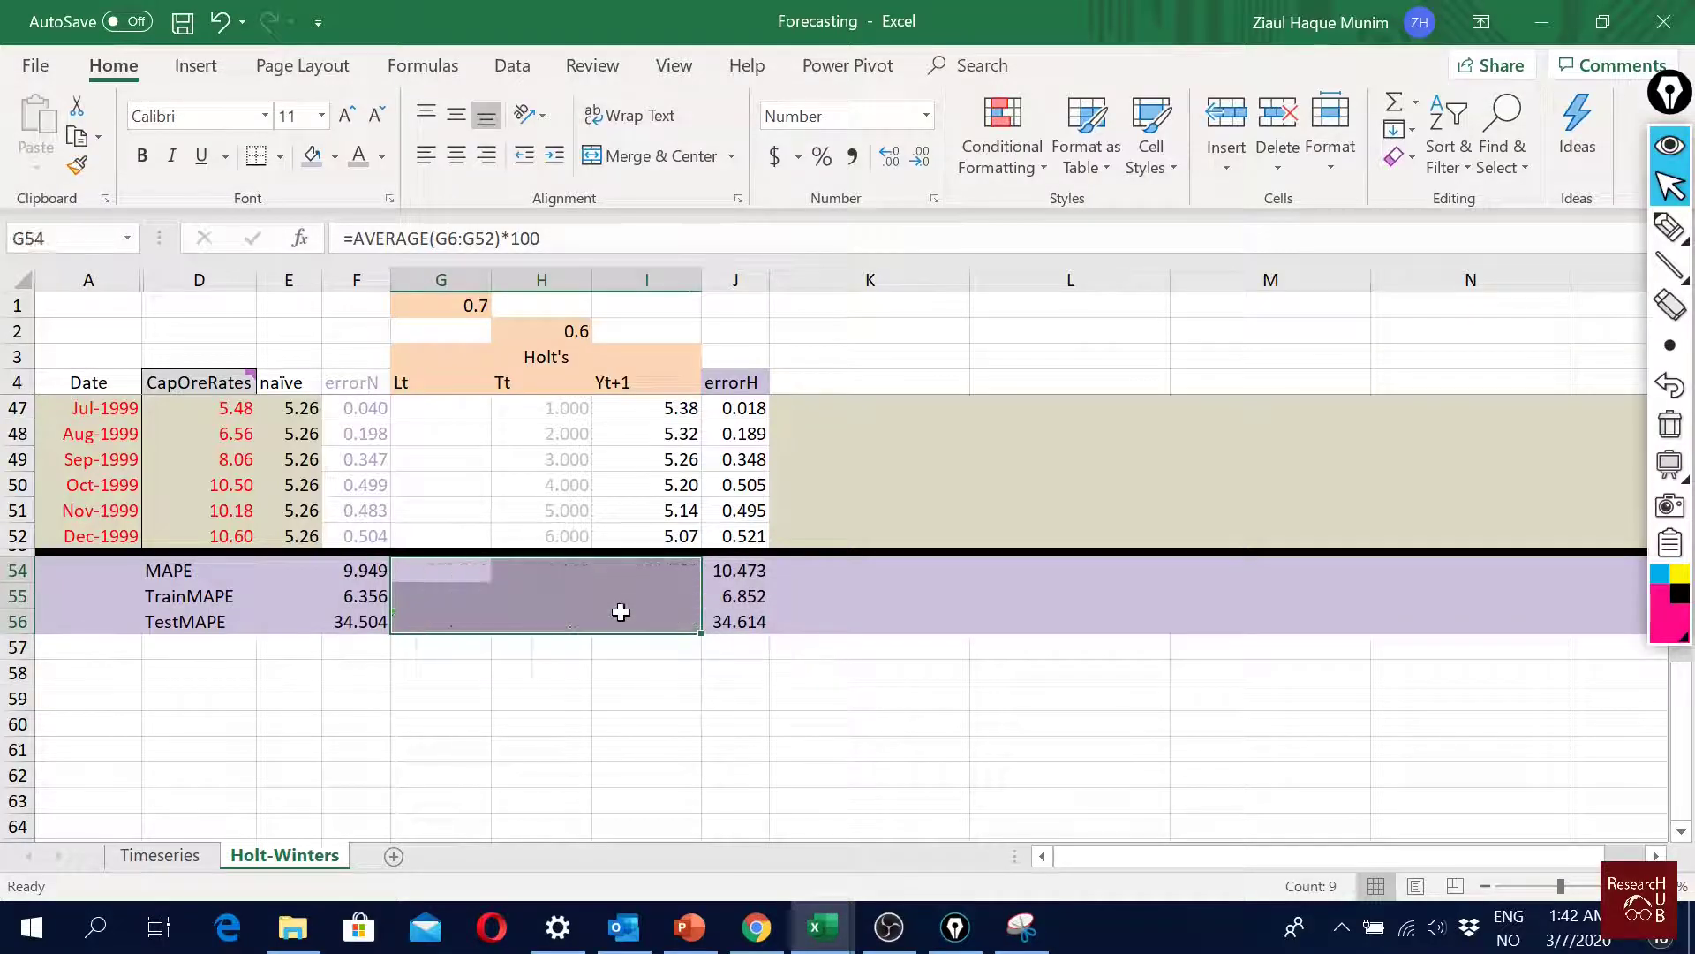
Step: Adjust the MAPE formula in J54 to average J7:J52, starting at the first Holt's error
left_click(753, 579)
scroll(799, 685, "up", 1)
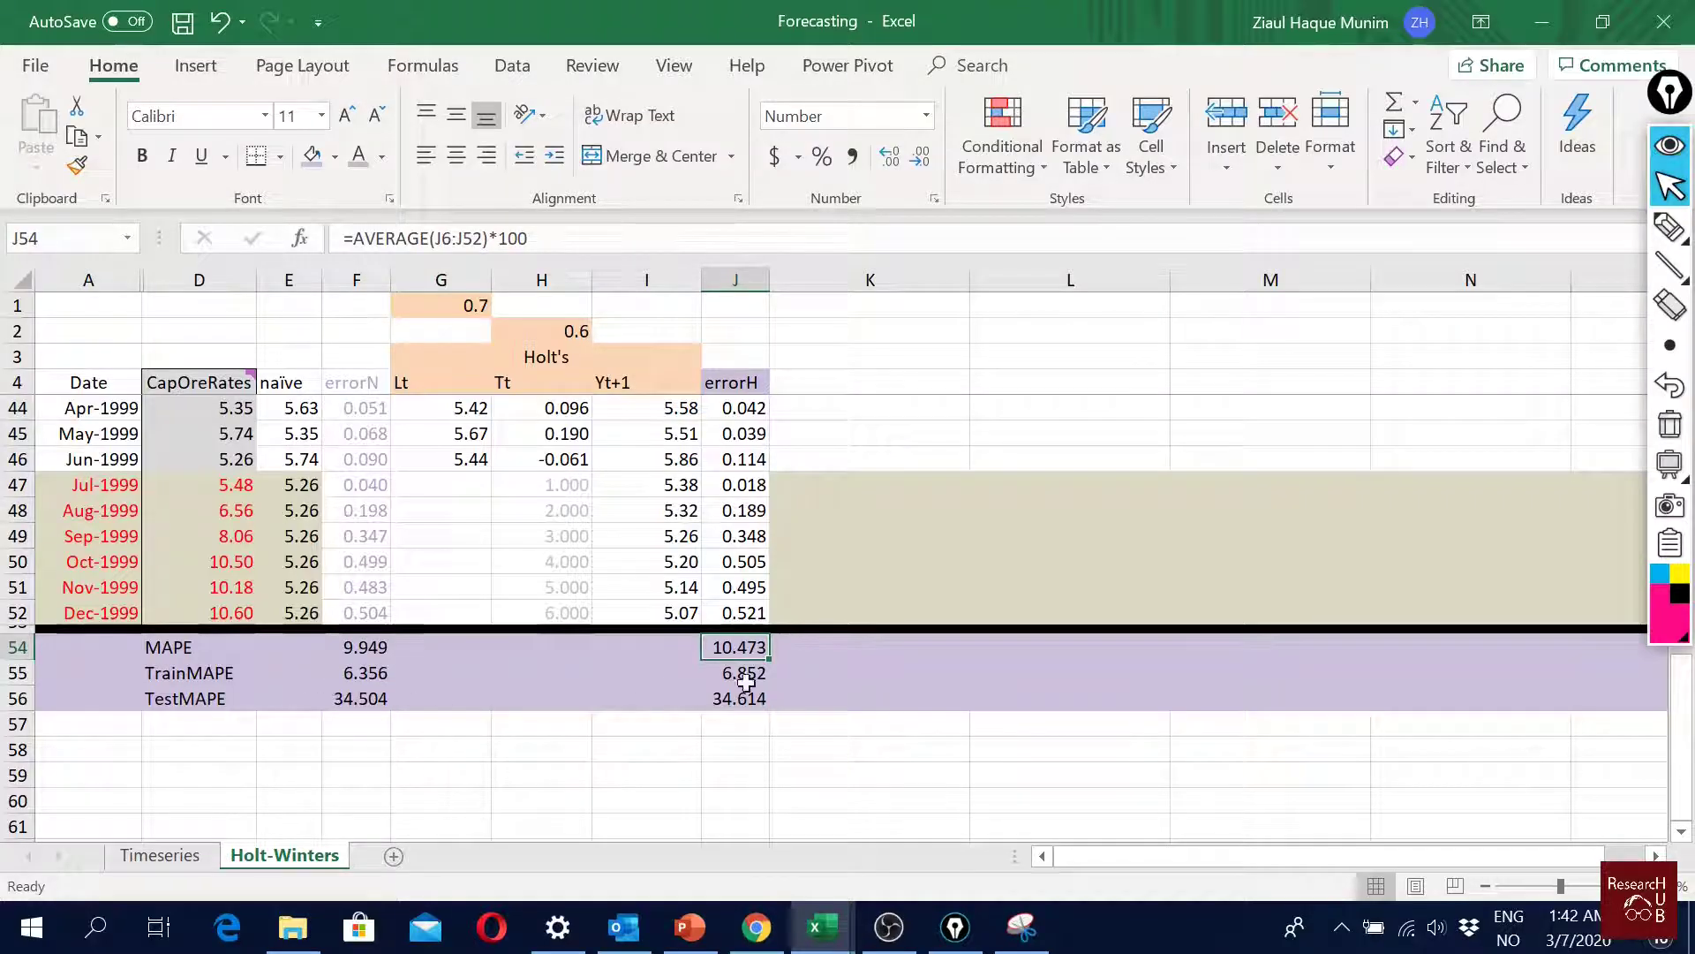
double_click(746, 648)
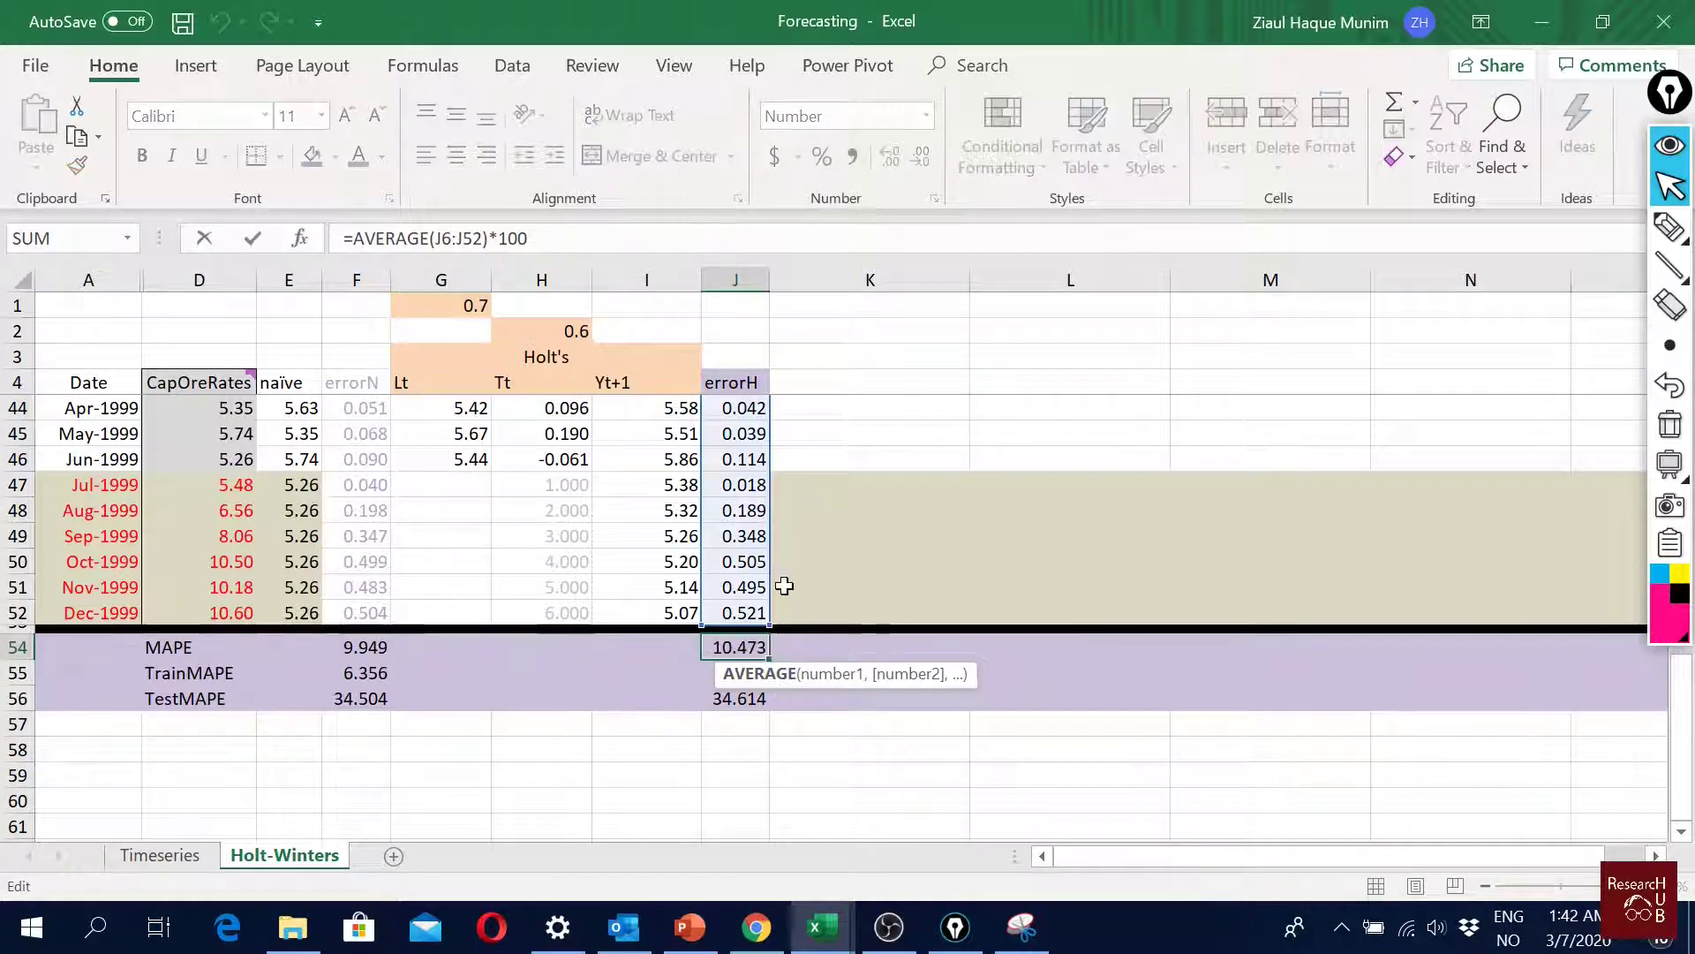
scroll(776, 580, "up", 13)
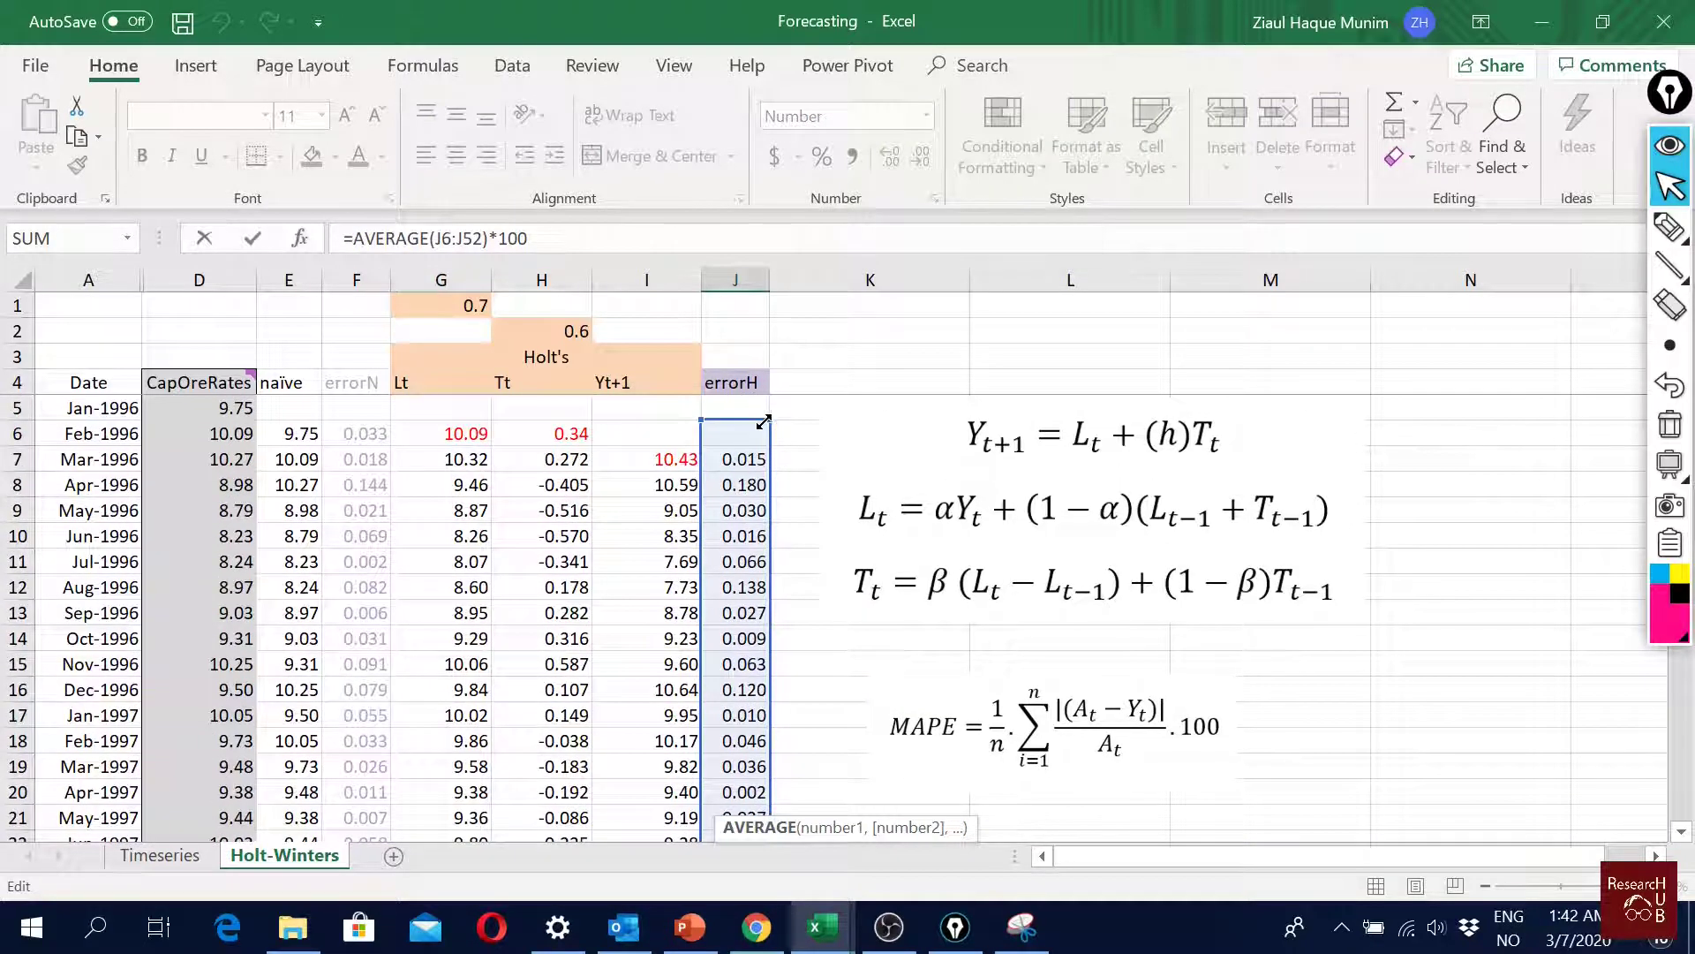
left_click_drag(760, 447, 761, 468)
key("Return")
double_click(749, 800)
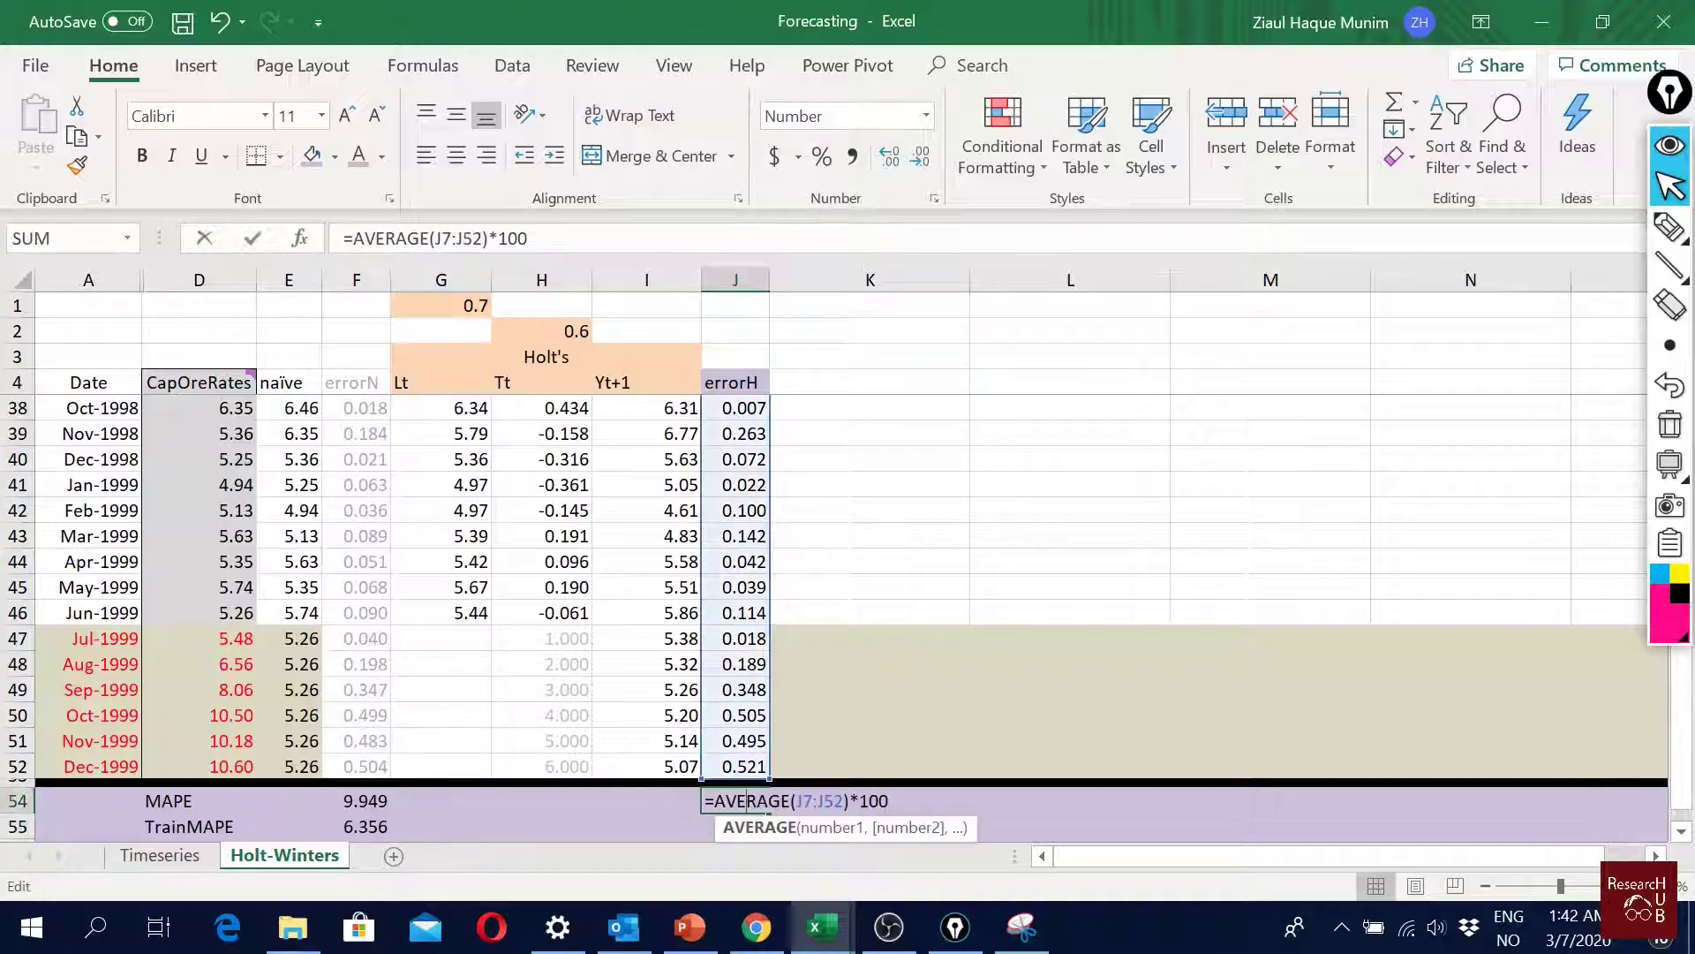
key("Return")
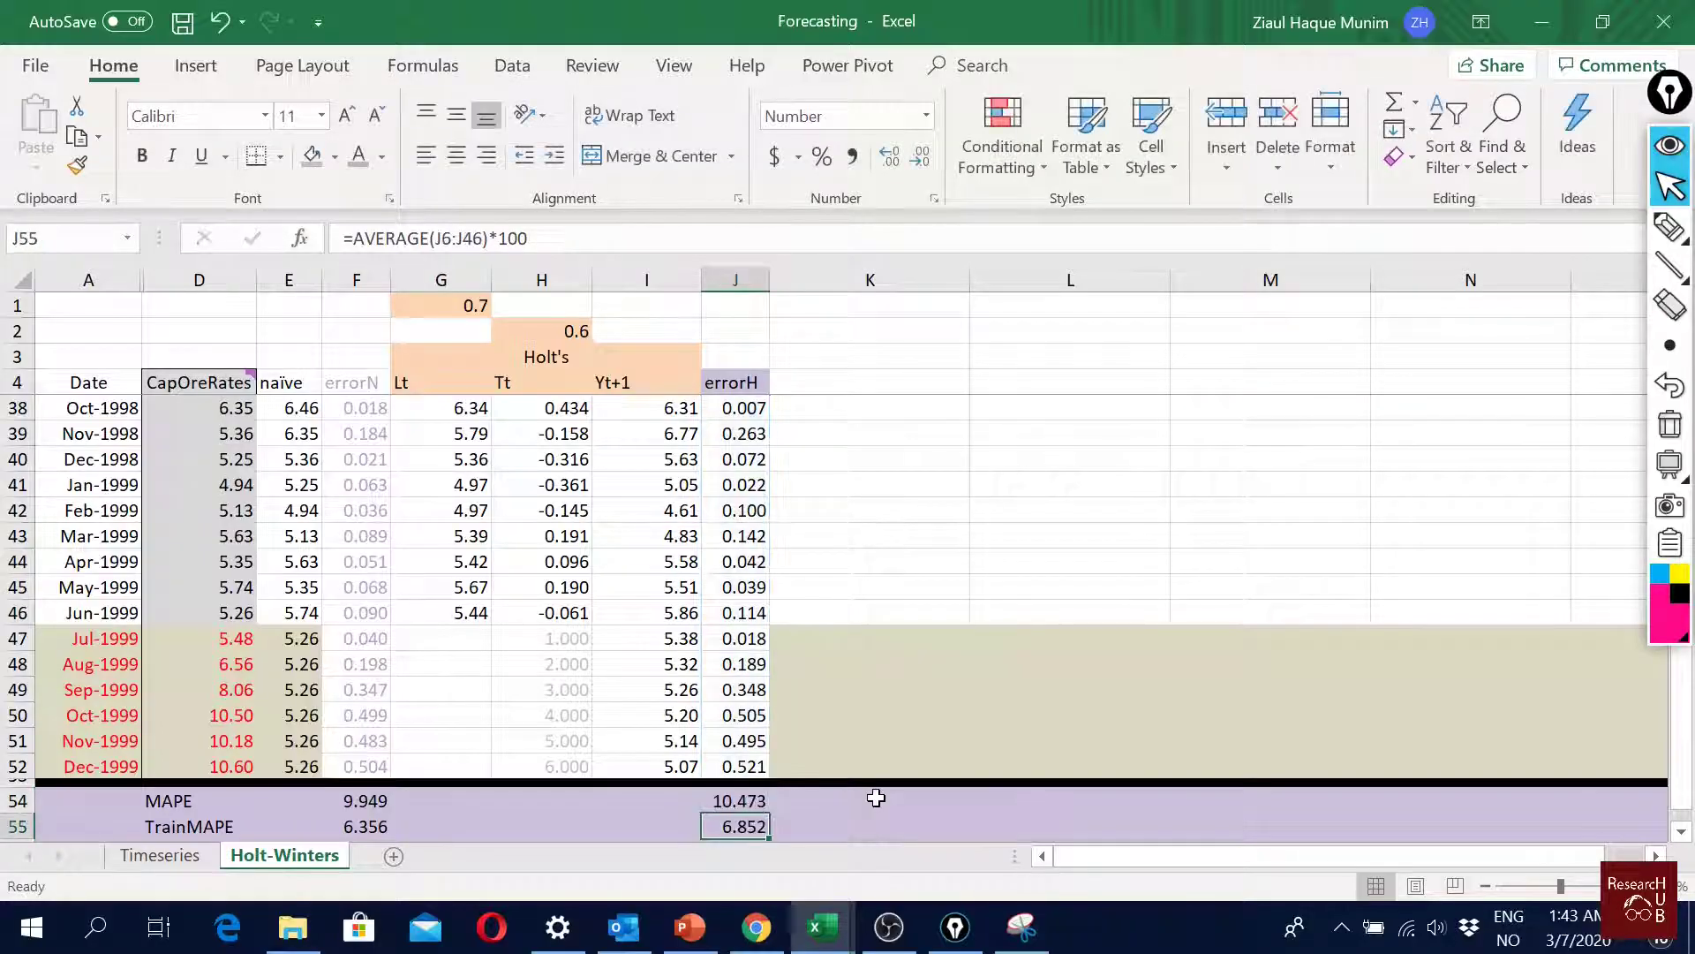
Step: Adjust the TrainMAPE formula in J55 to average the training errors in J7:J46
scroll(847, 786, "down", 1)
double_click(741, 746)
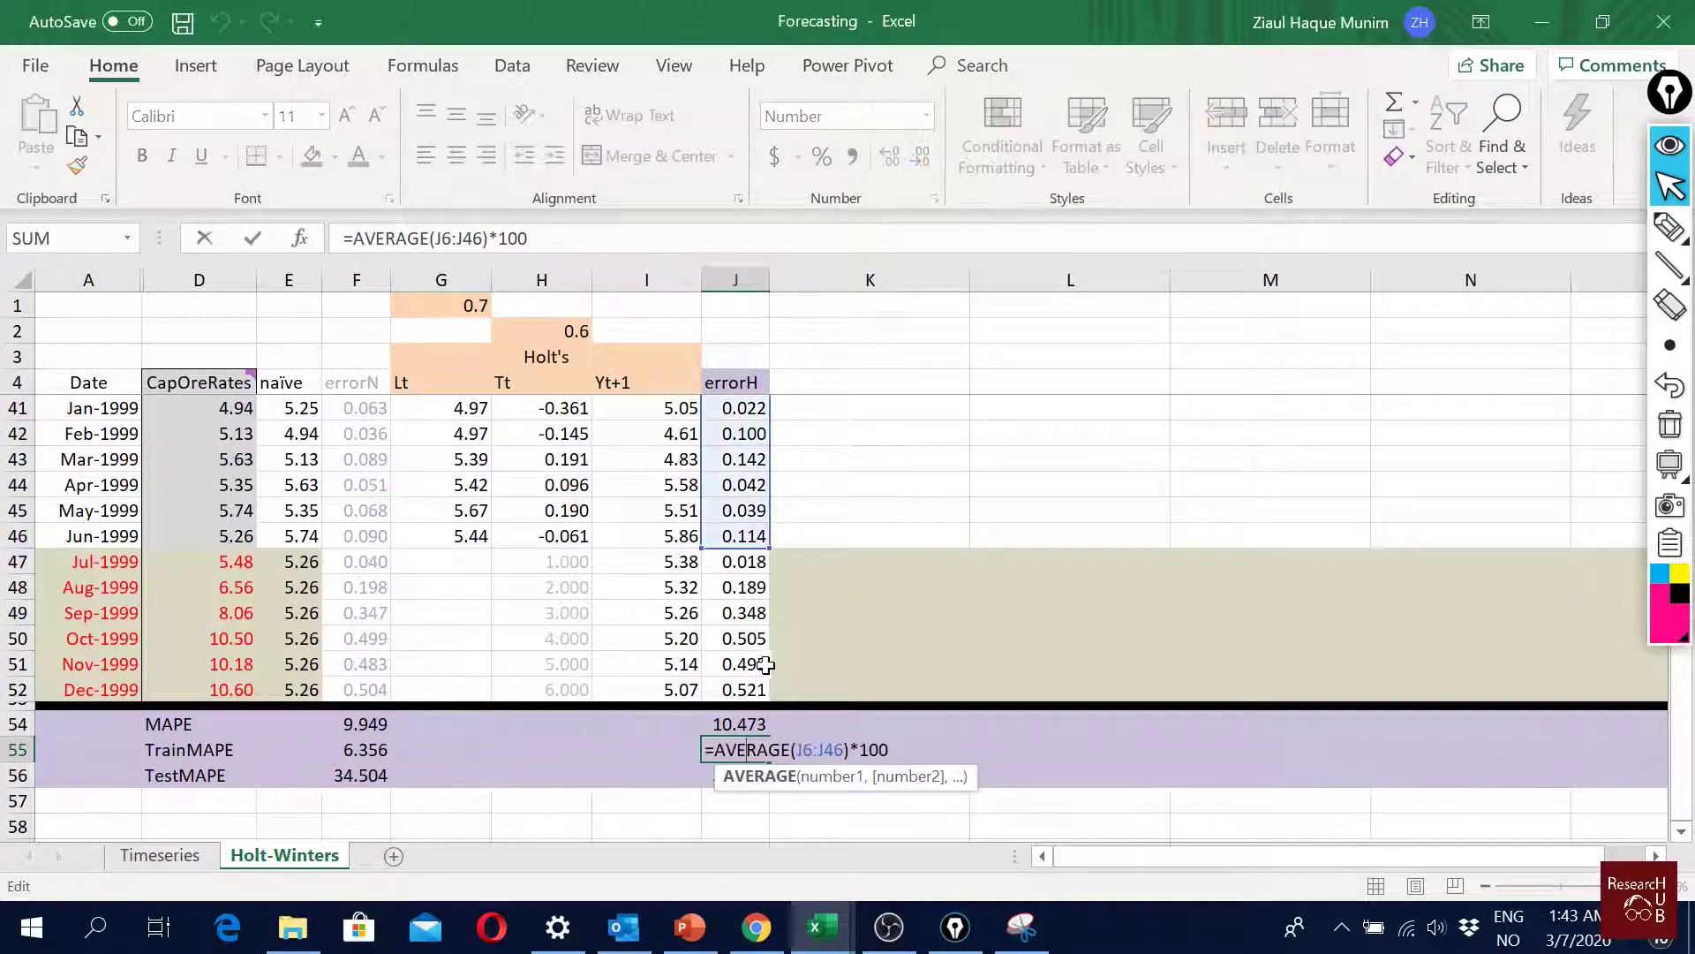
scroll(763, 585, "up", 12)
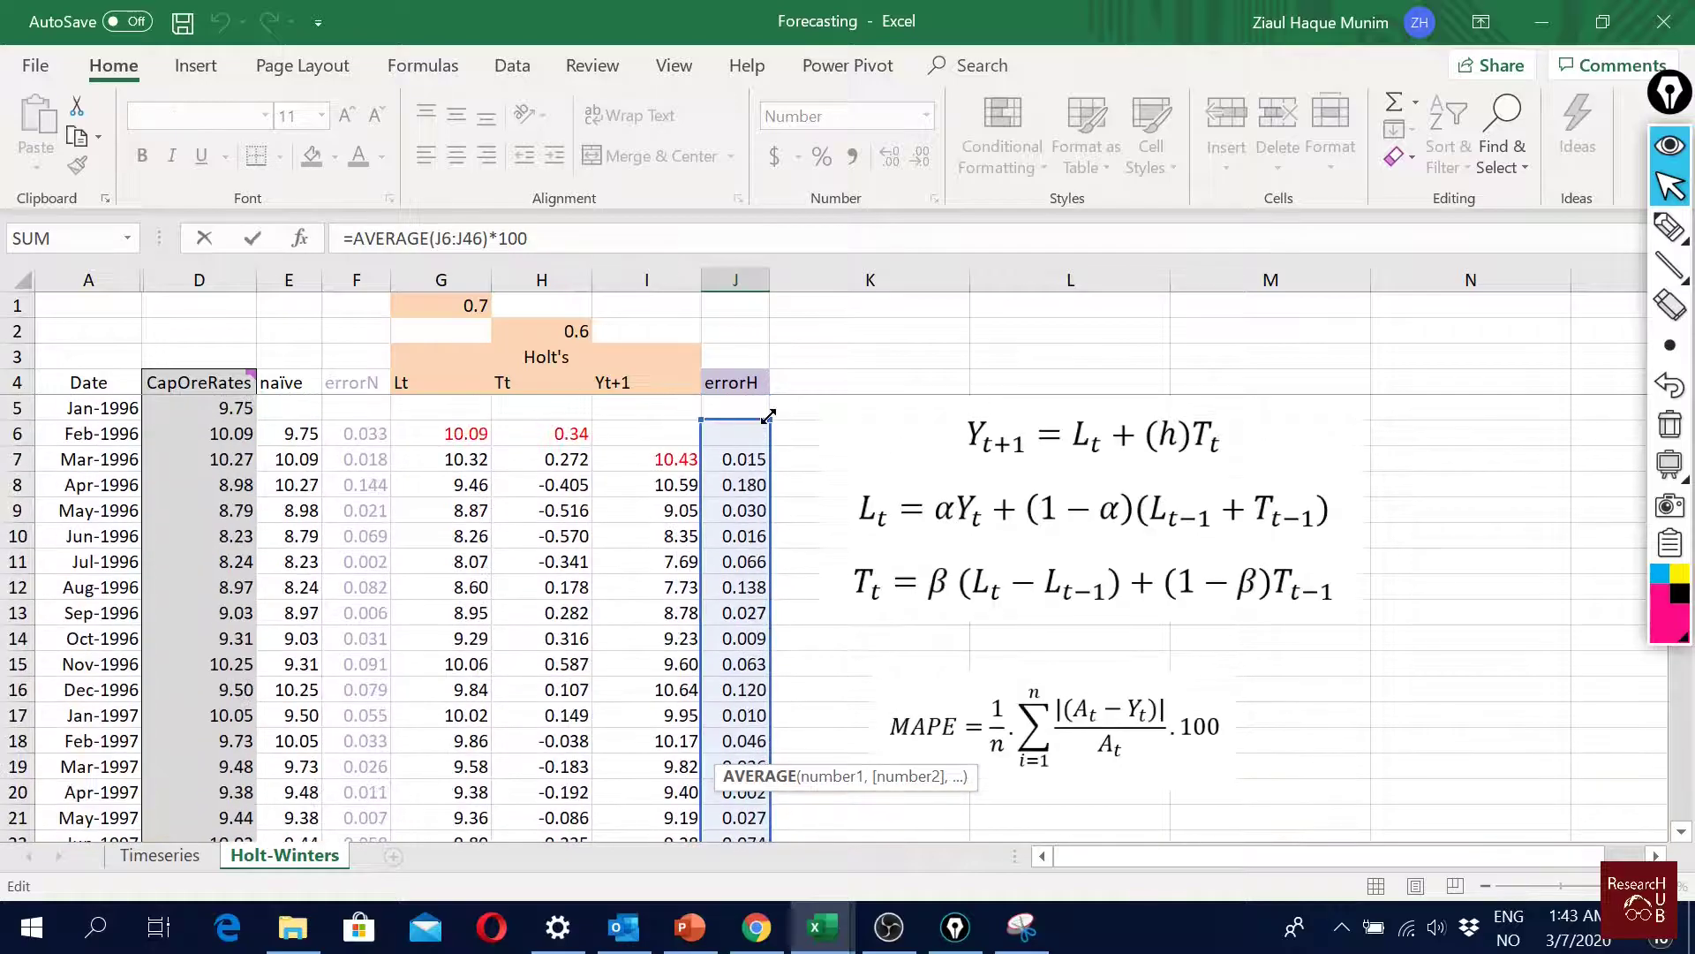
left_click_drag(766, 429, 766, 453)
key("Return")
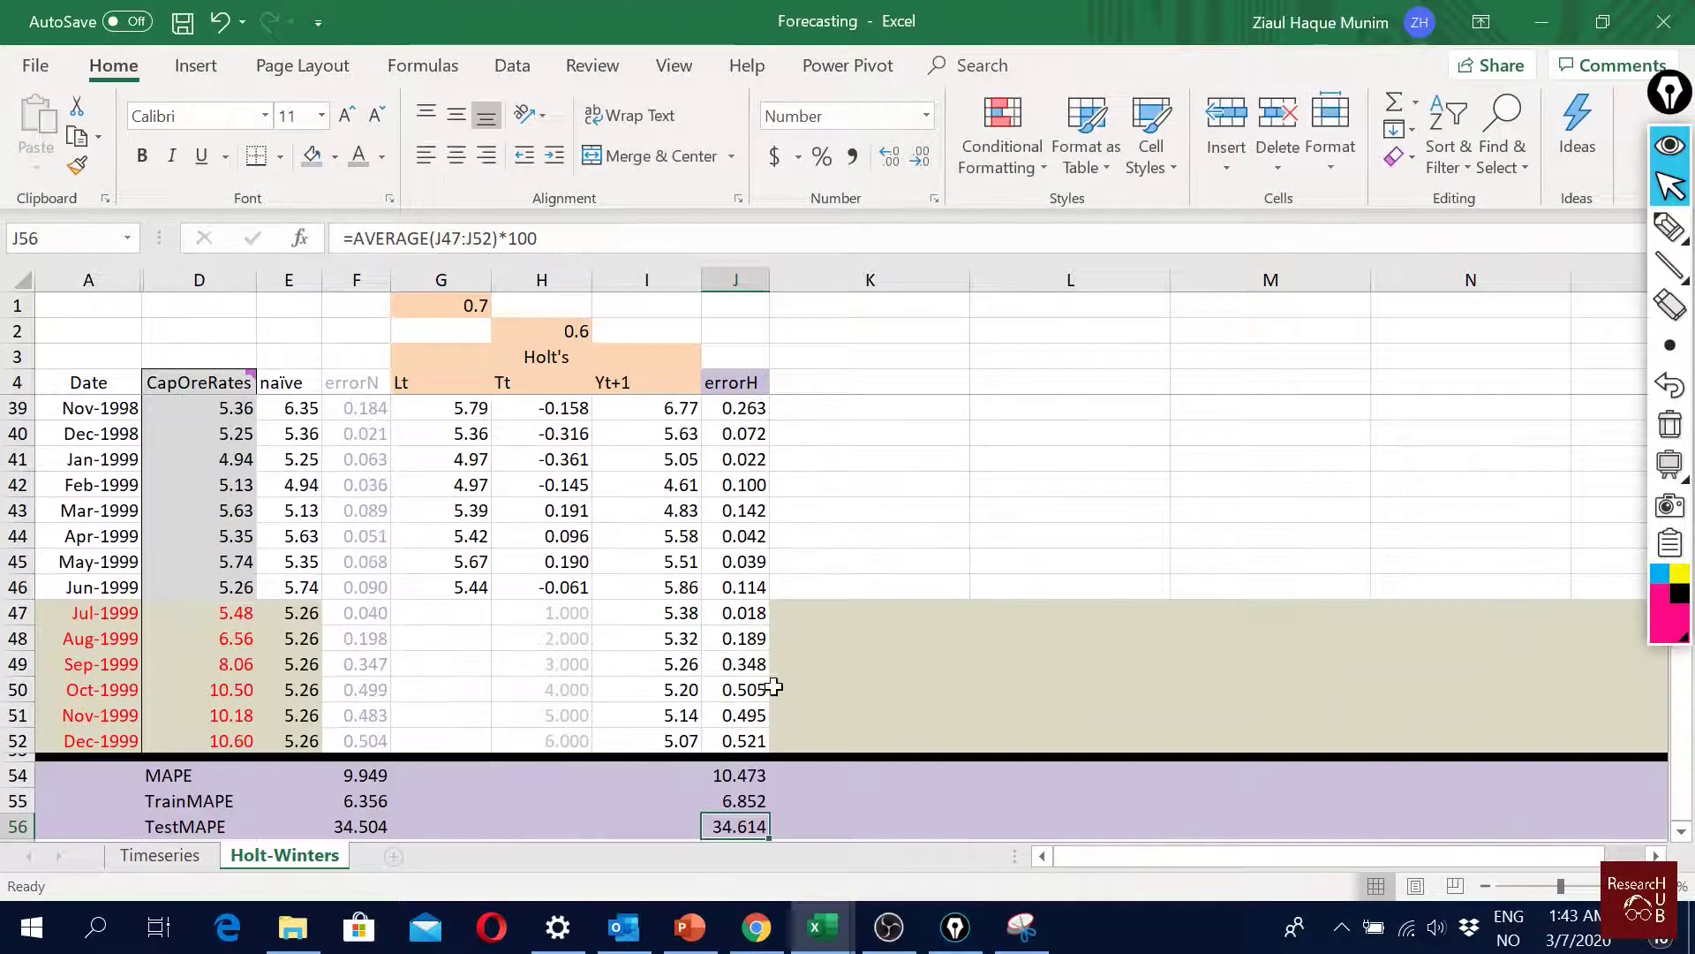
Step: Check the range used by the TestMAPE formula in J56 and select the three Holt's MAPE results in J54:J56
scroll(783, 696, "down", 1)
double_click(747, 749)
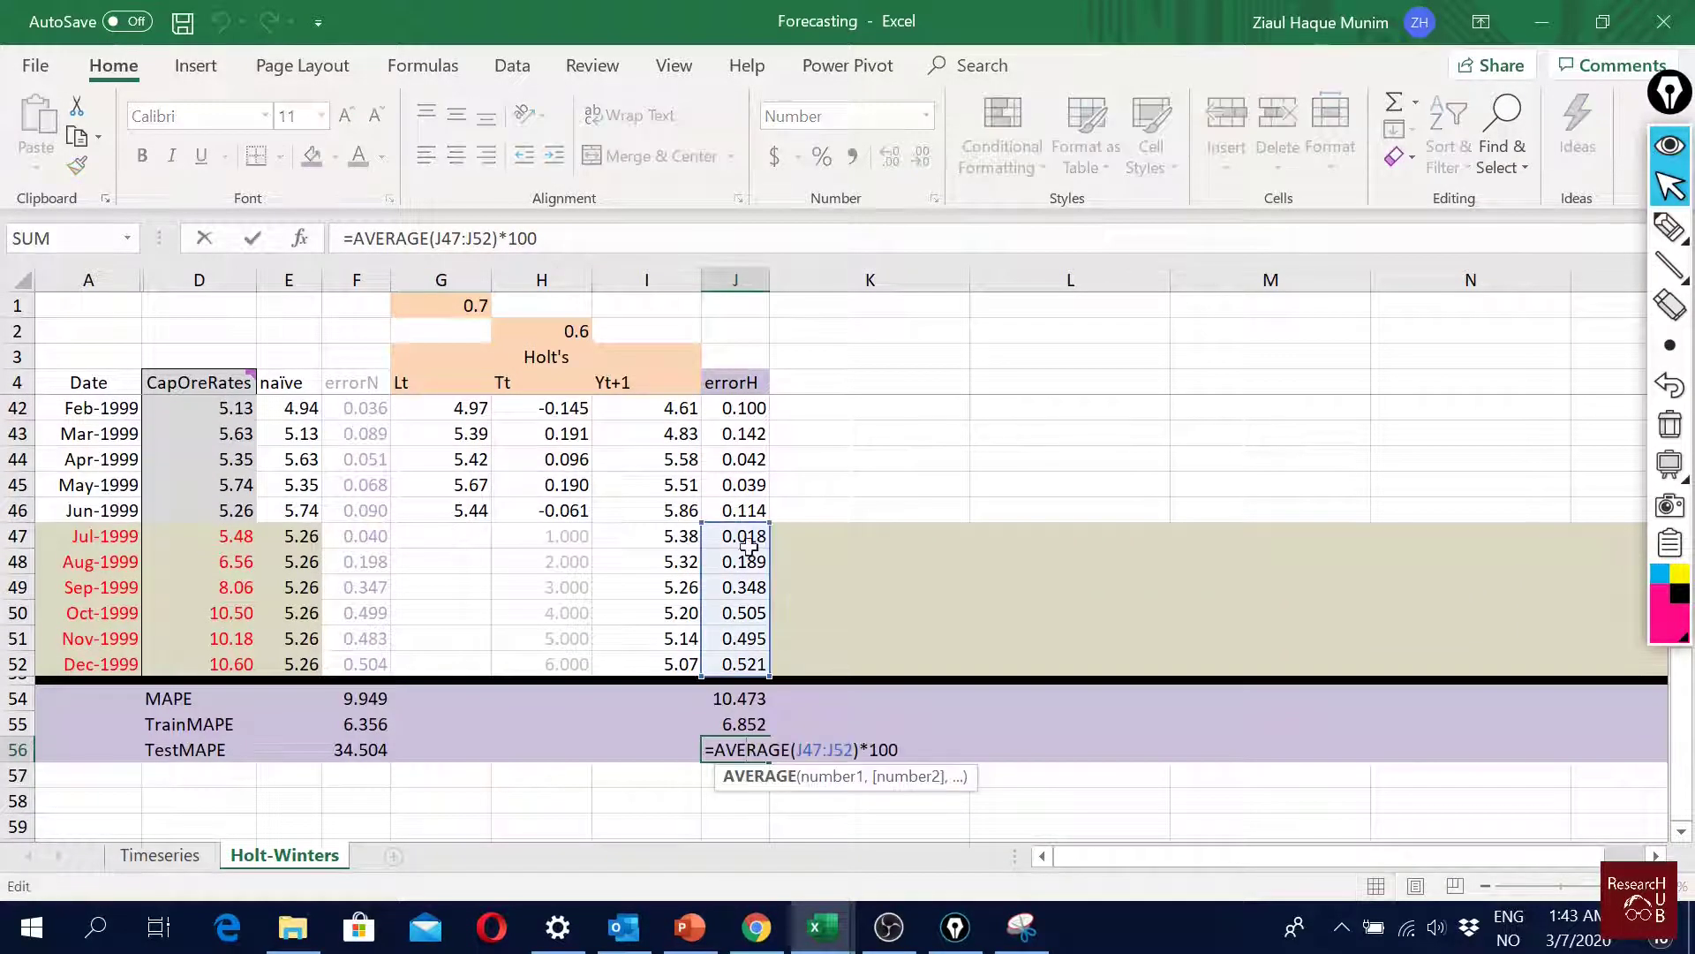
key("Return")
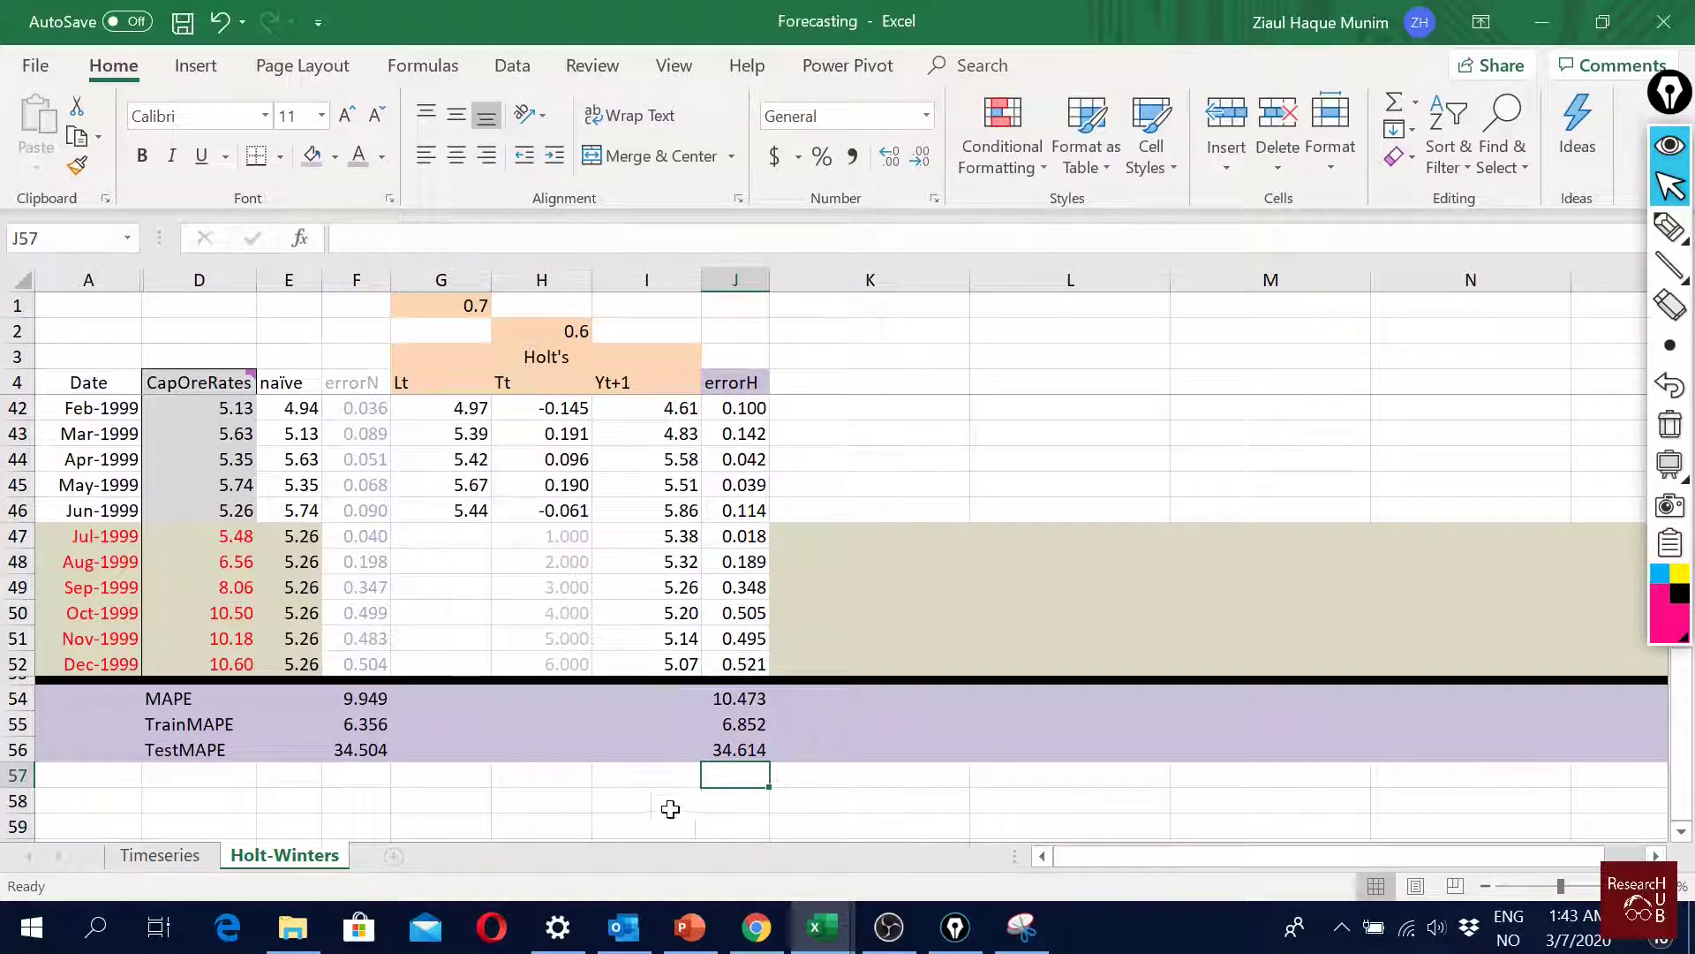
left_click(745, 698)
left_click_drag(744, 698, 746, 749)
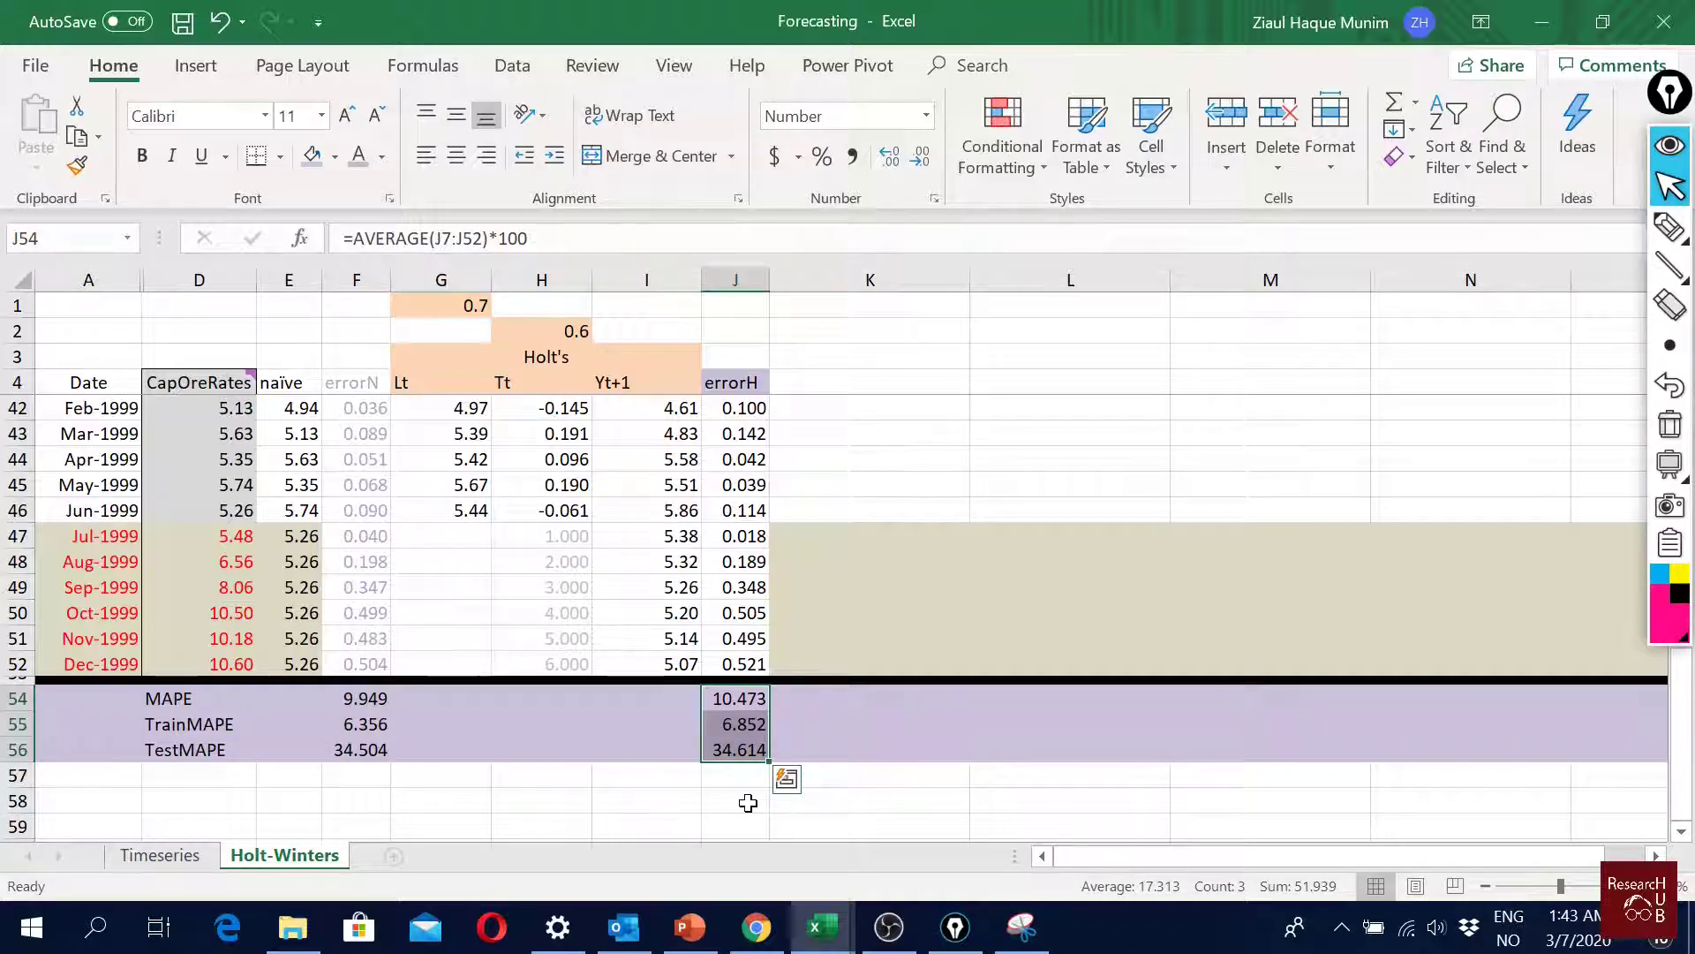
Step: Open Solver and reset all of its options and cell selections
left_click(505, 77)
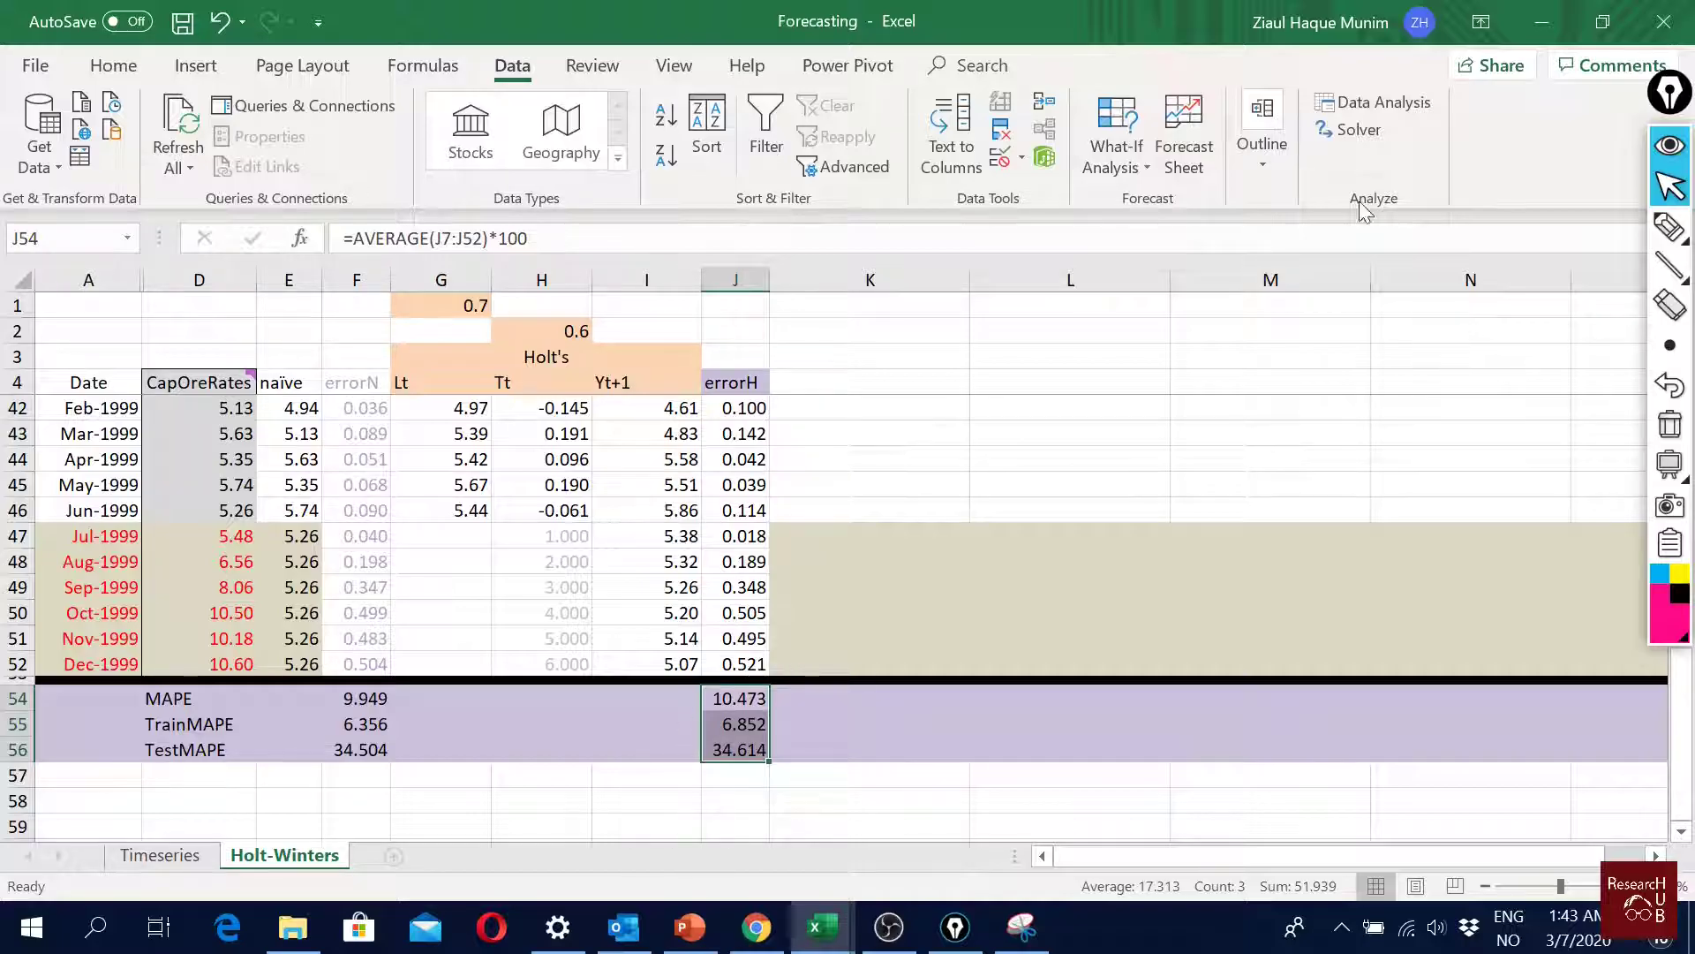
left_click(1375, 135)
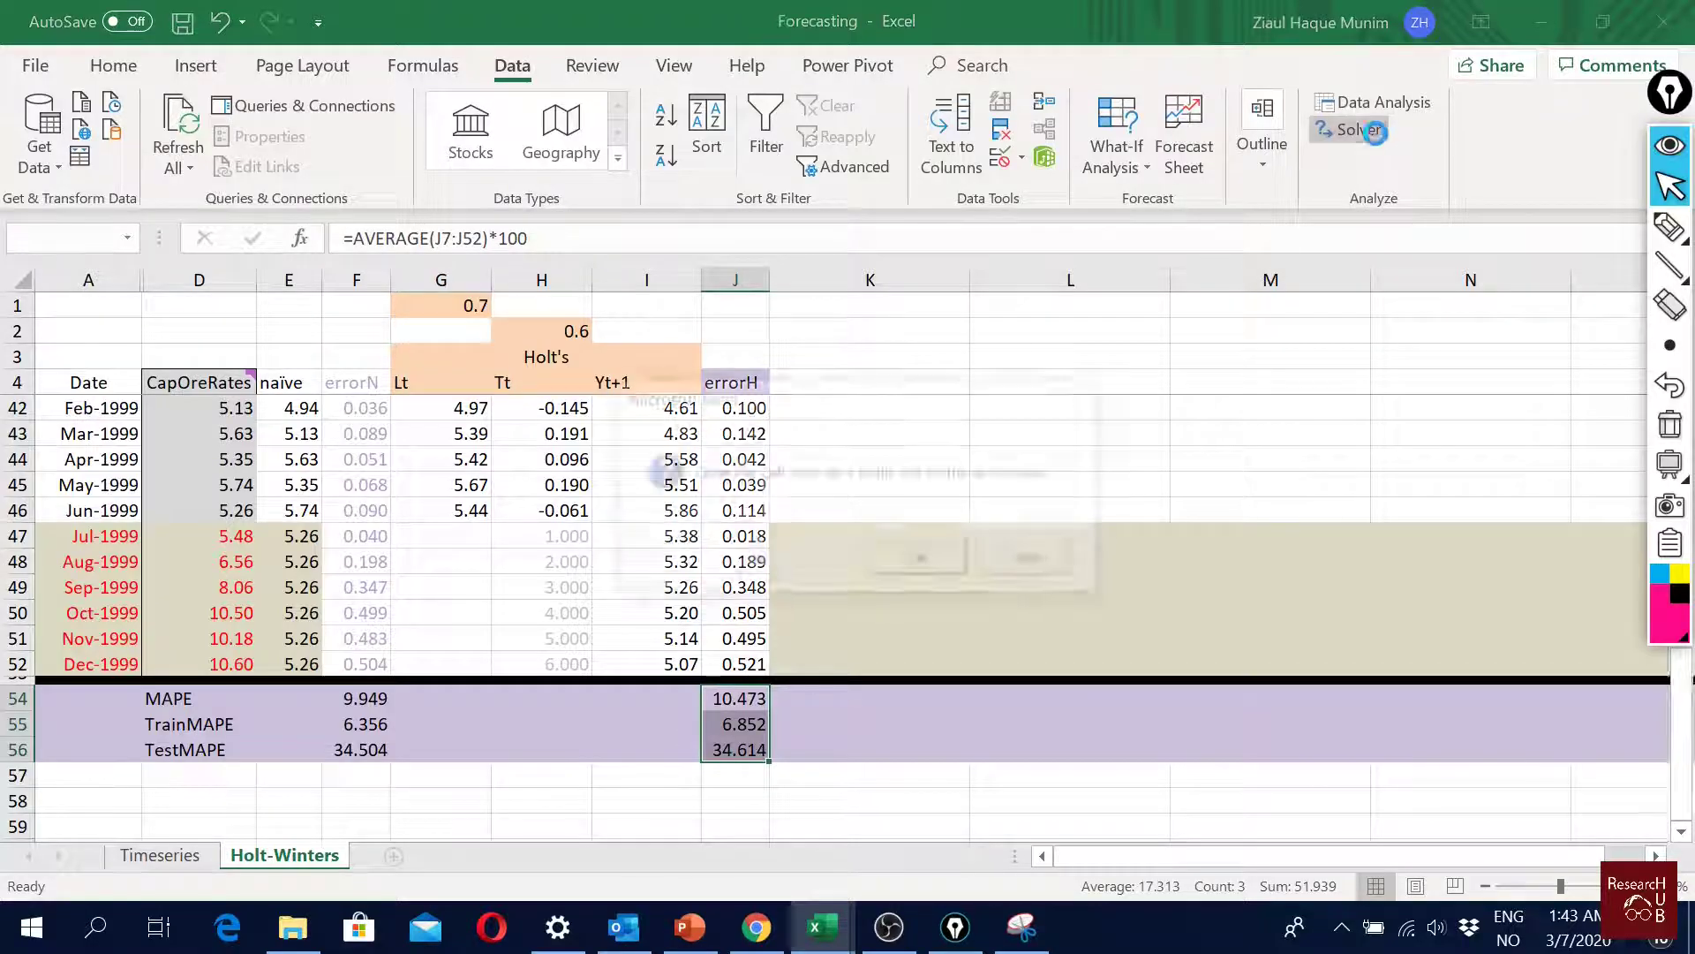
left_click(954, 559)
left_click(1523, 425)
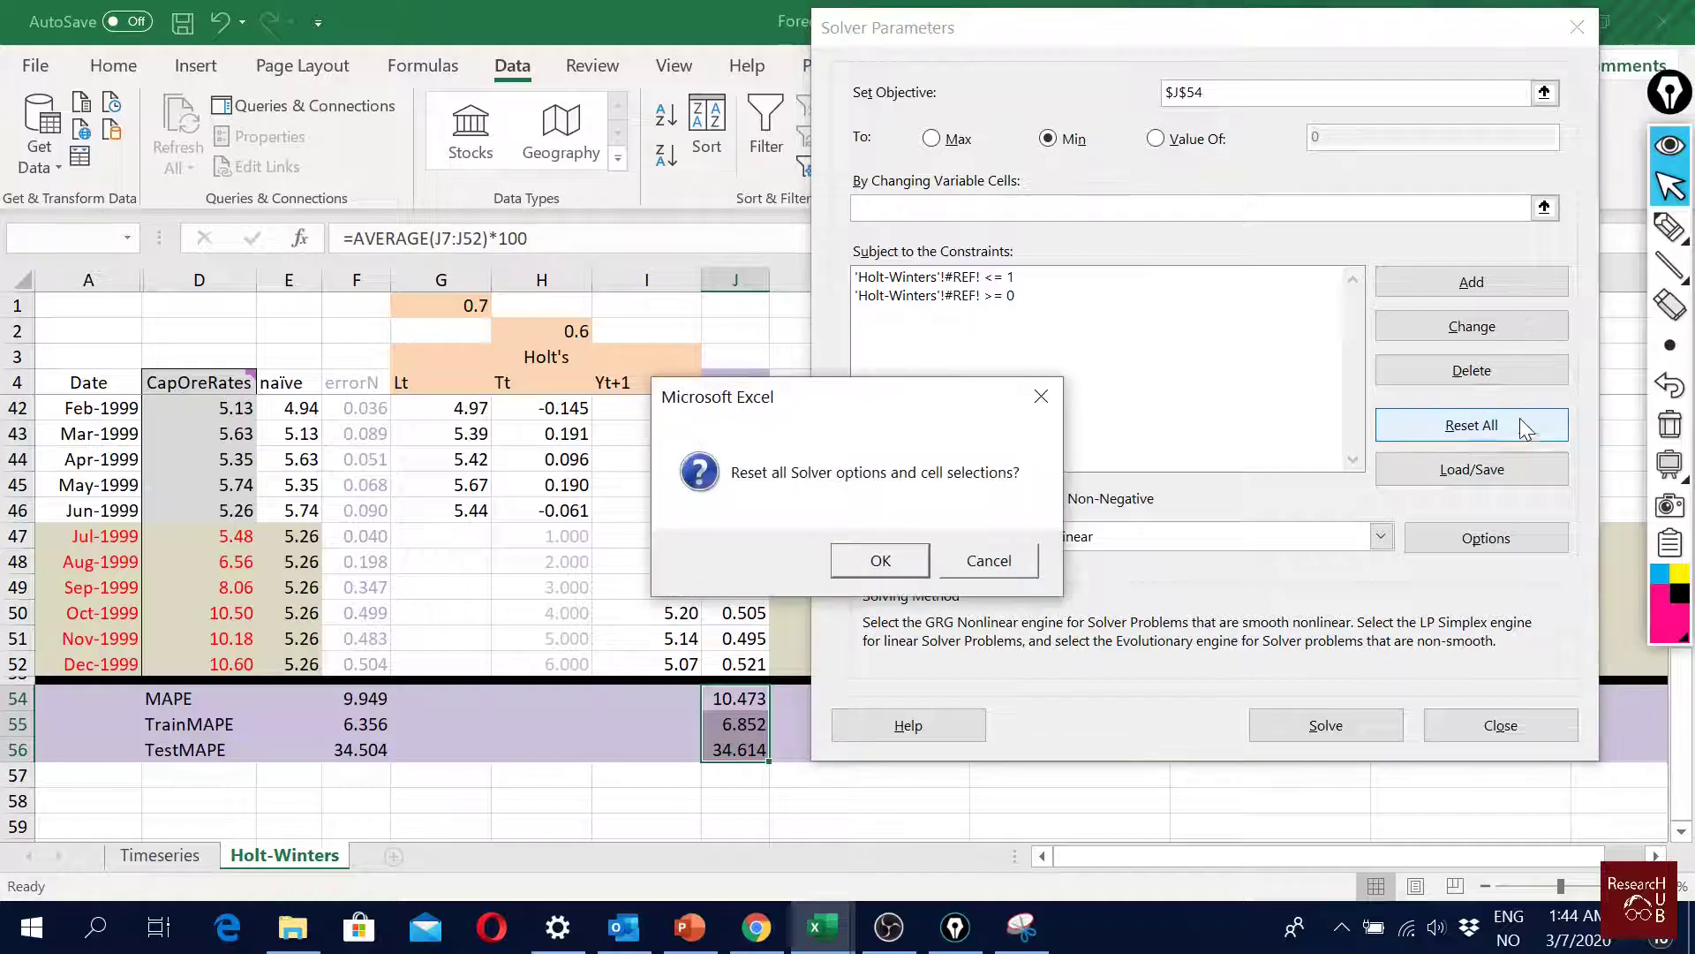
left_click(880, 562)
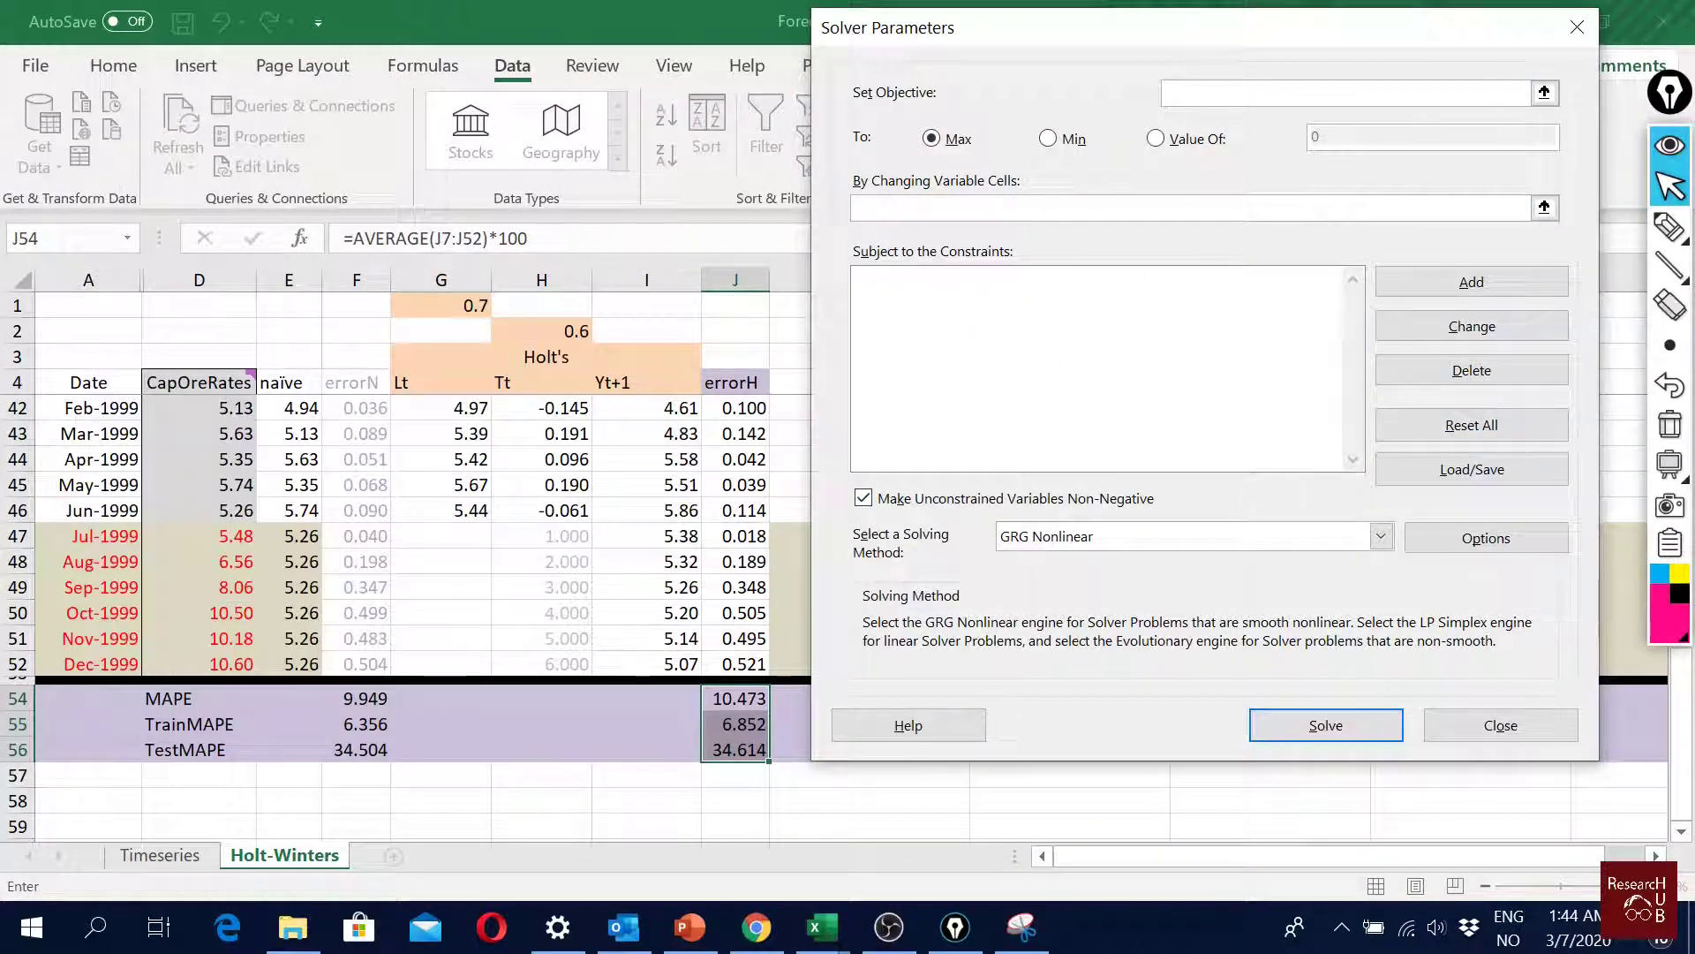
Step: Set the Holt's MAPE in J54 as the Solver objective and choose to minimize it
left_click(1544, 92)
left_click(719, 700)
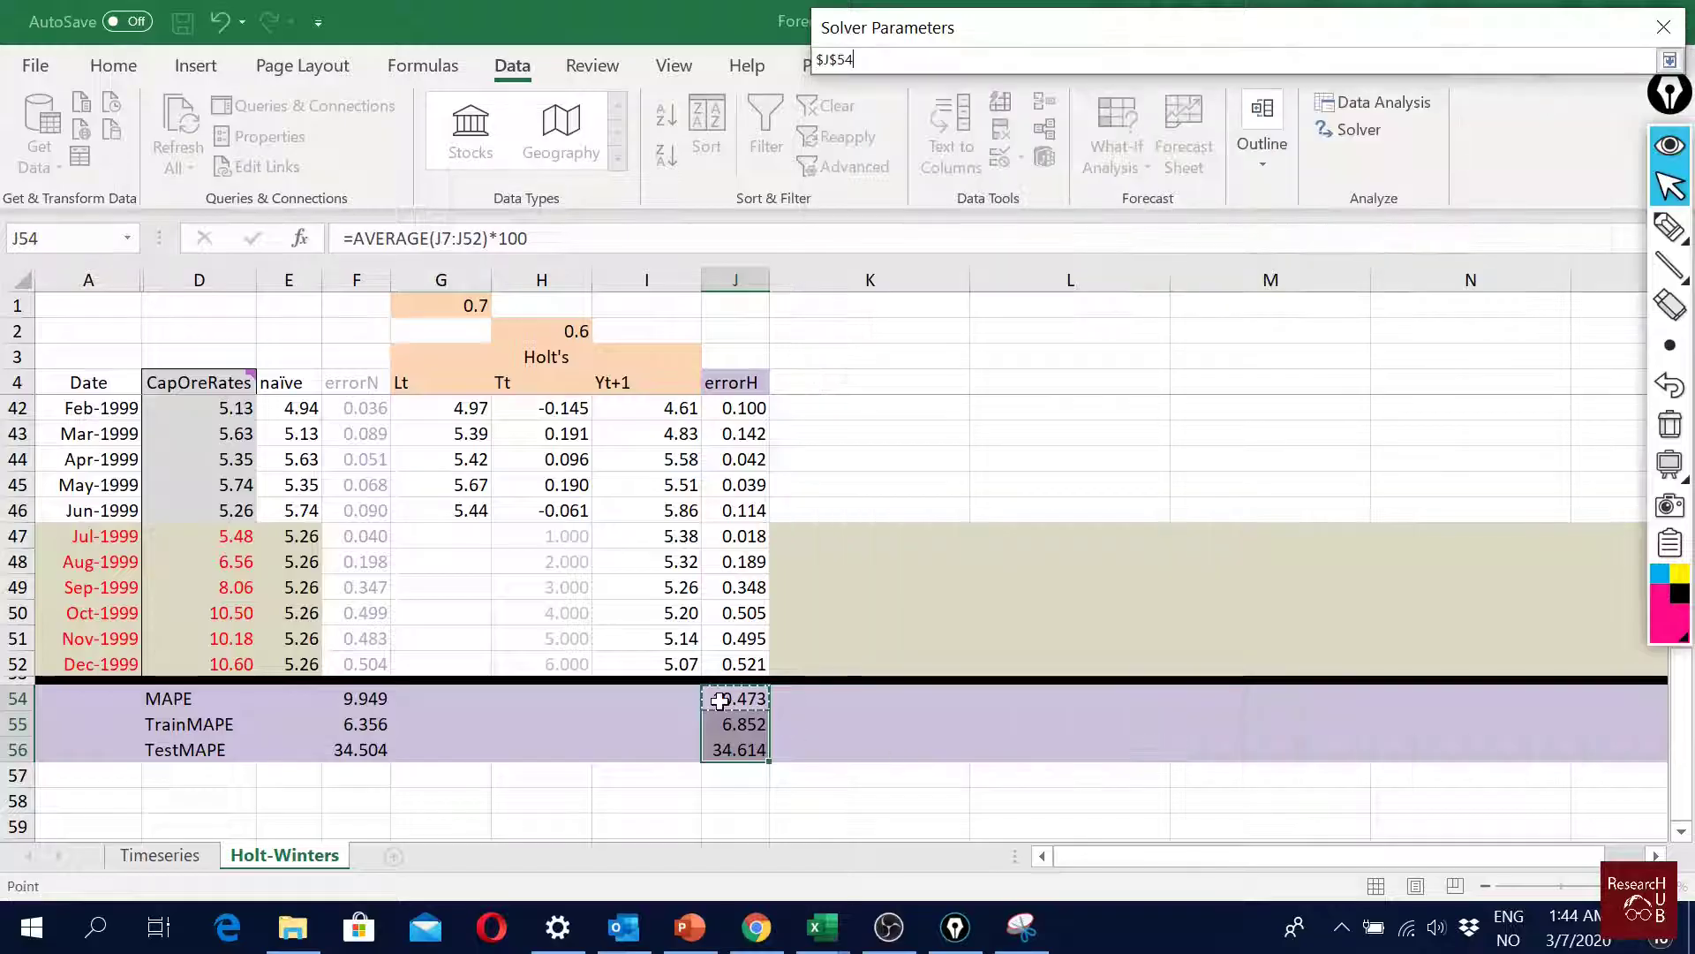
left_click(1670, 59)
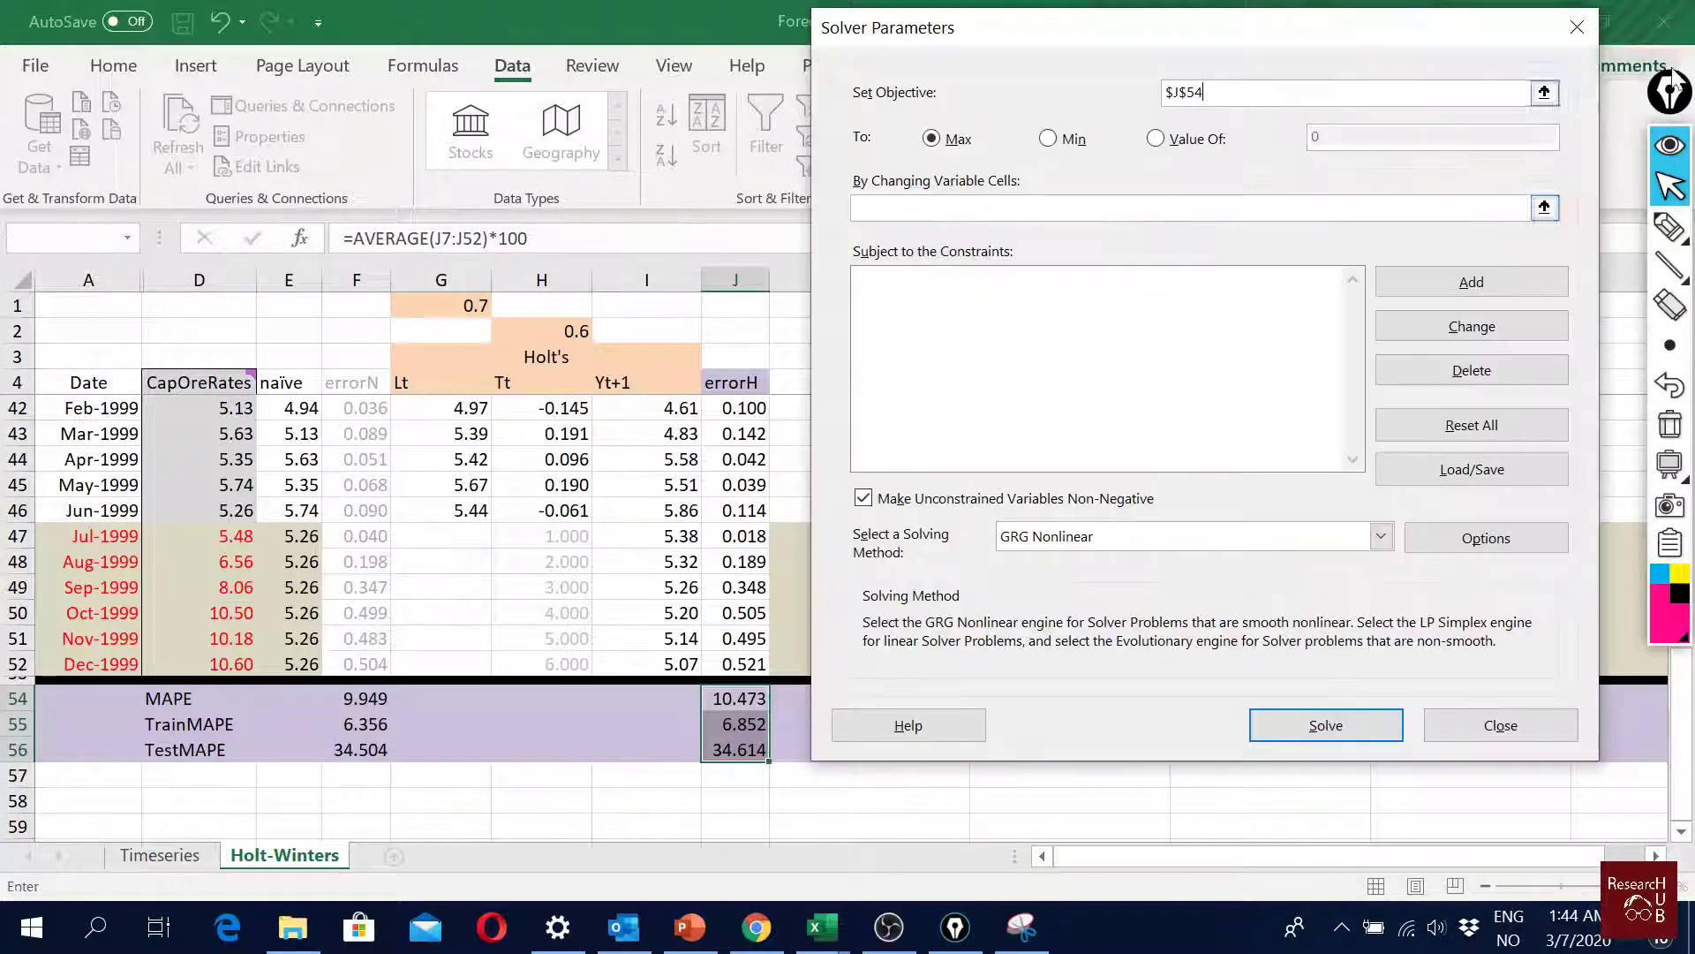
left_click(1049, 139)
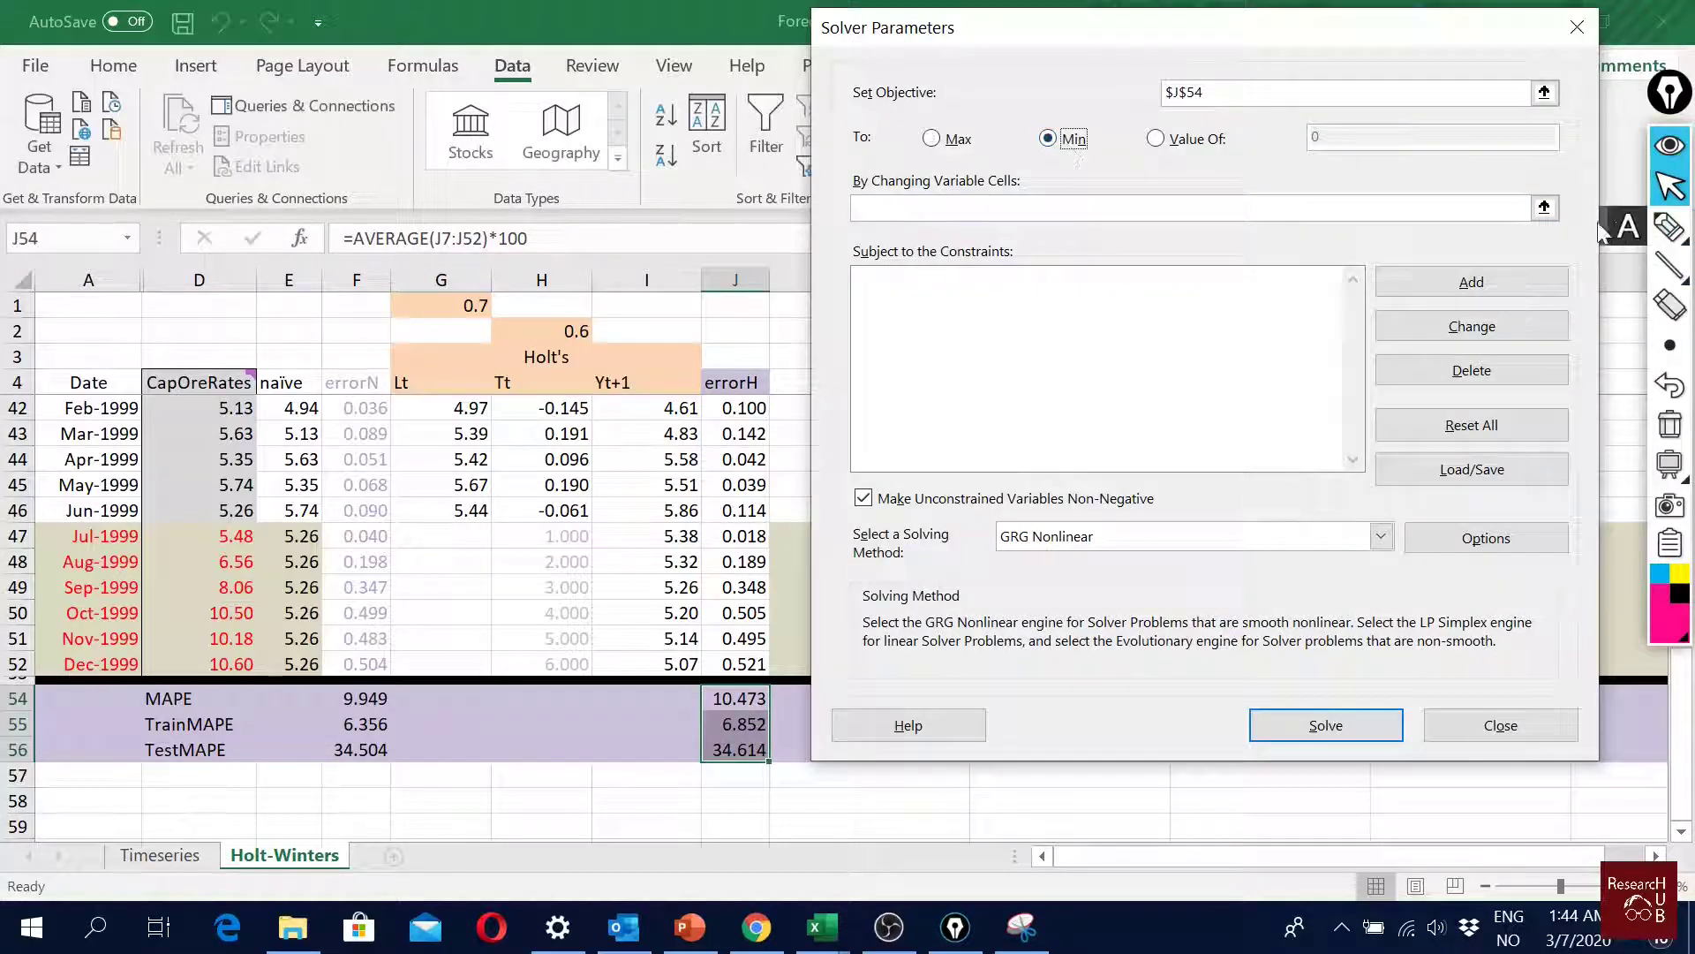
Step: Use the smoothing parameters in G1 and H2 as the changing variable cells, solve with GRG Nonlinear and keep the Solver solution
left_click(1545, 208)
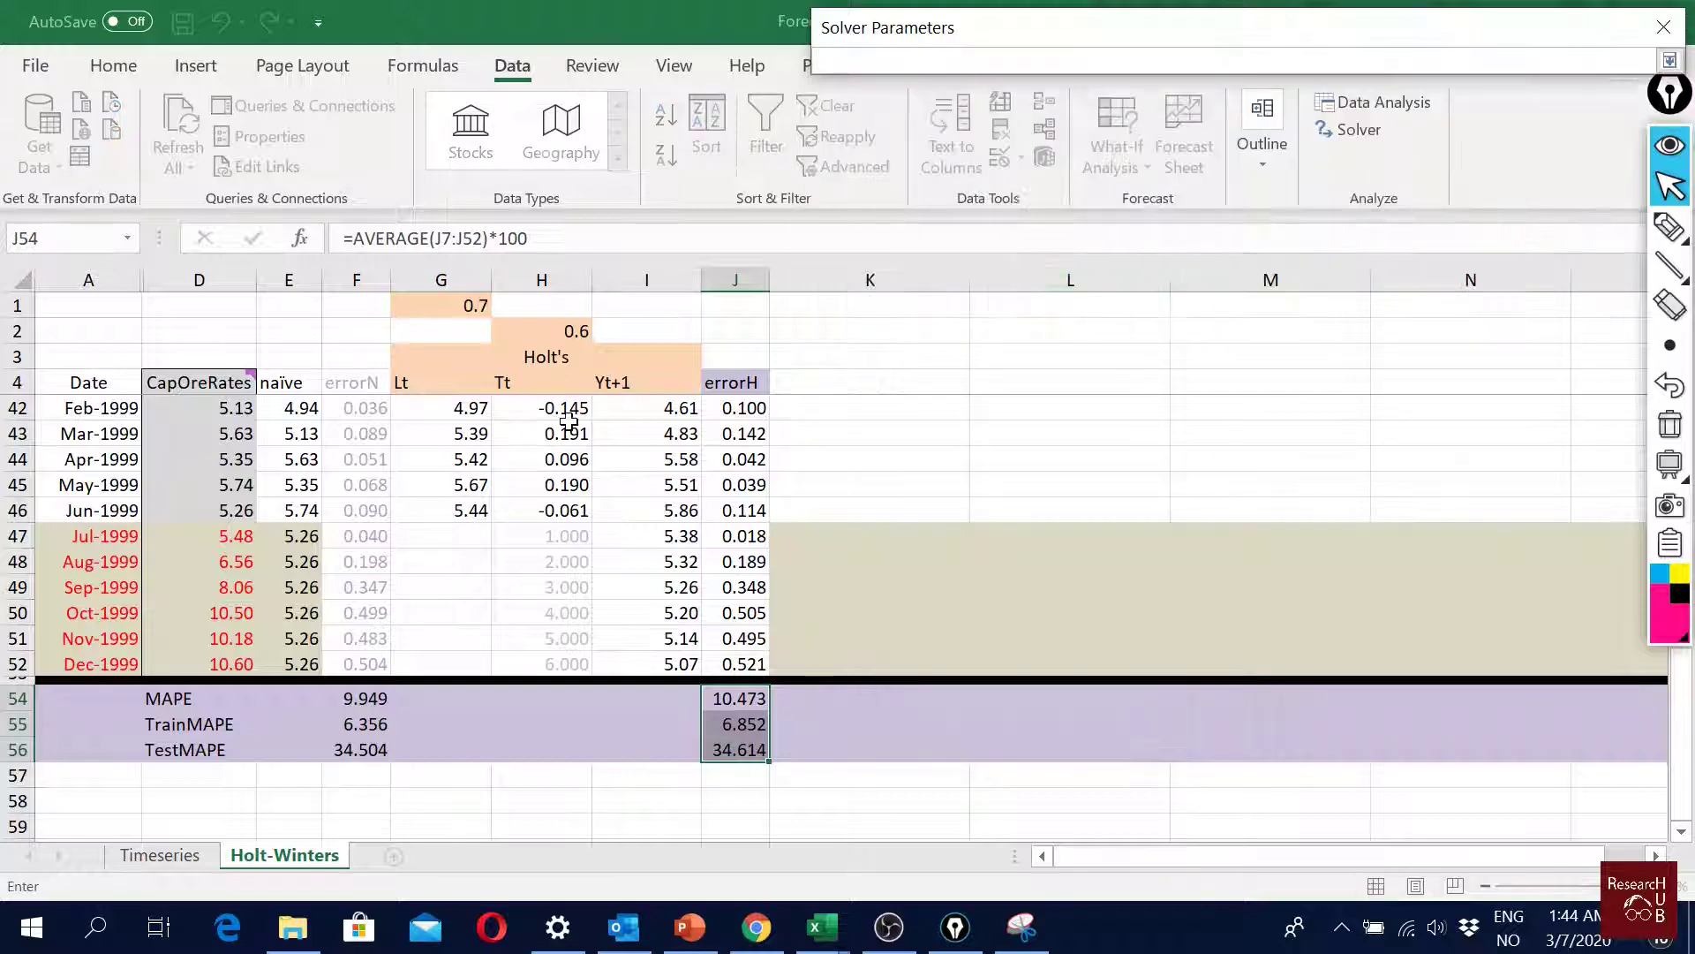
left_click(455, 305)
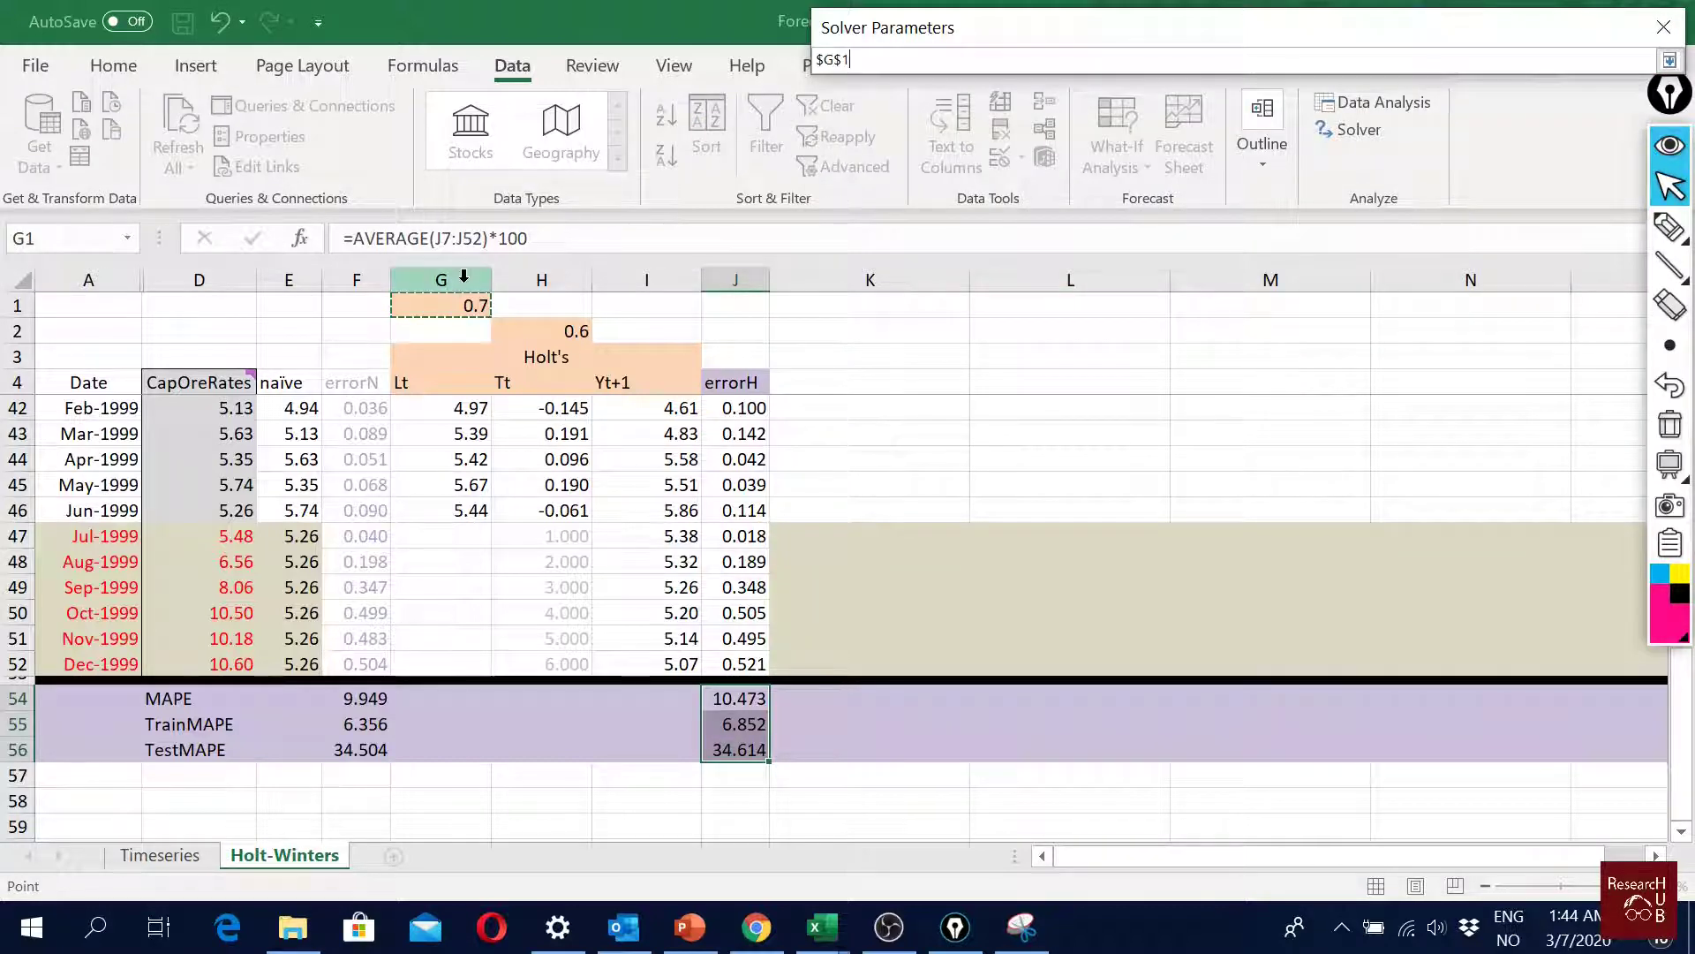
type(",")
left_click(542, 330)
left_click(1672, 60)
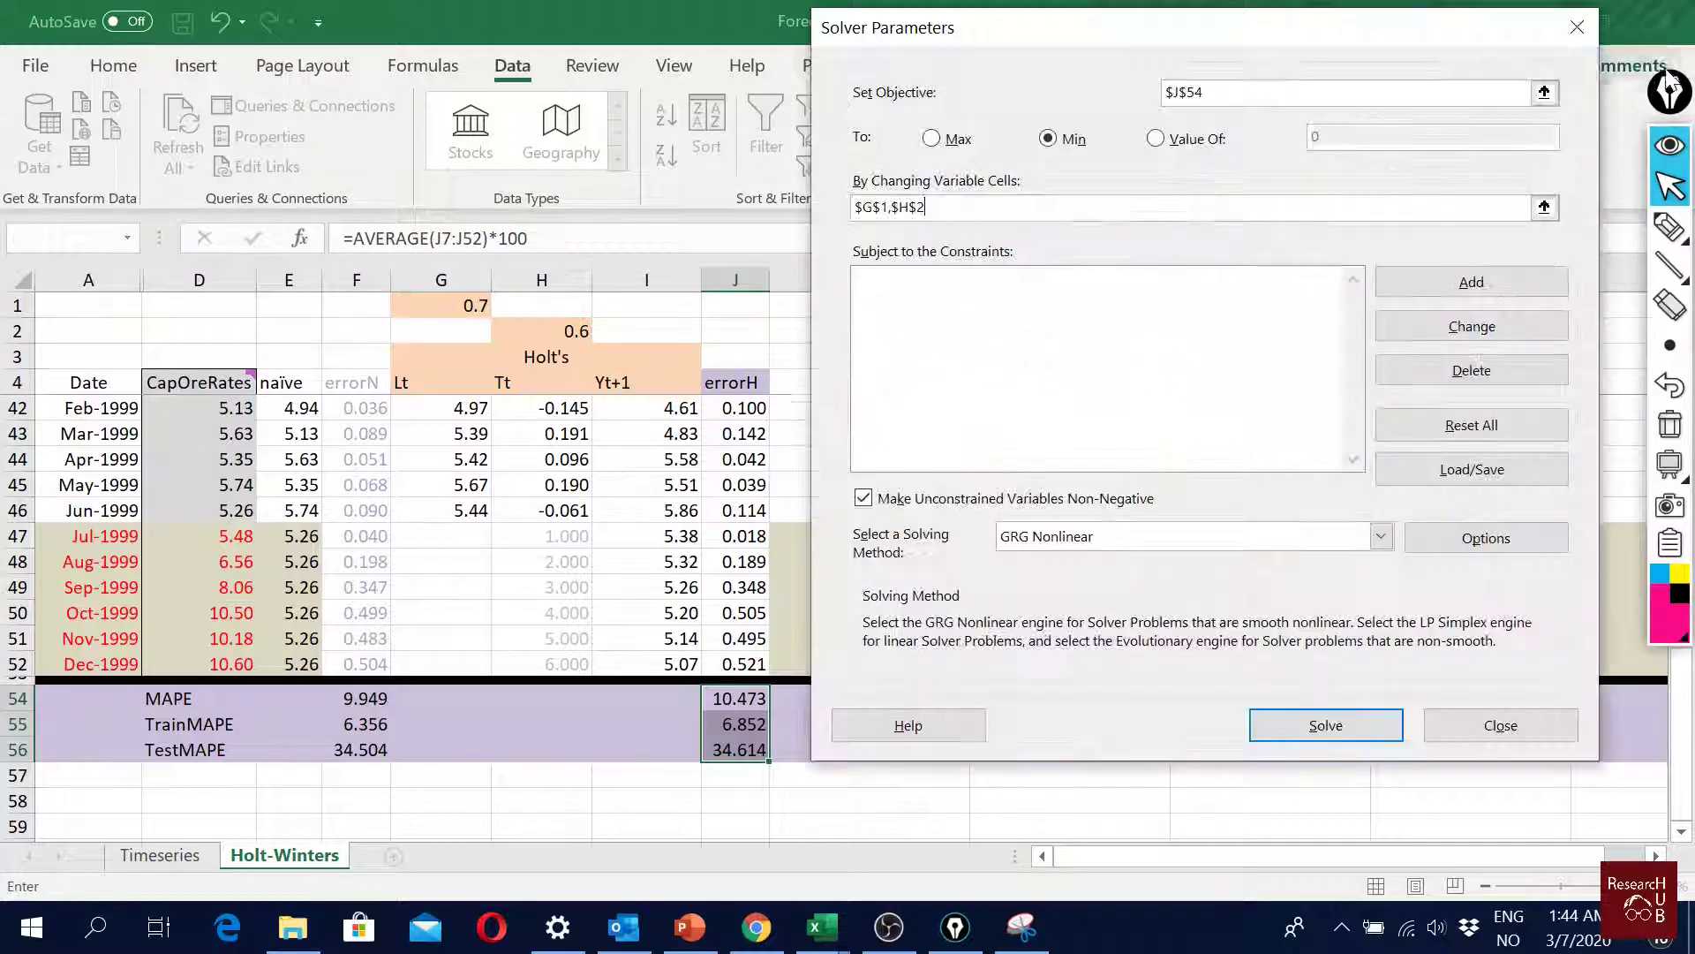
left_click(1295, 716)
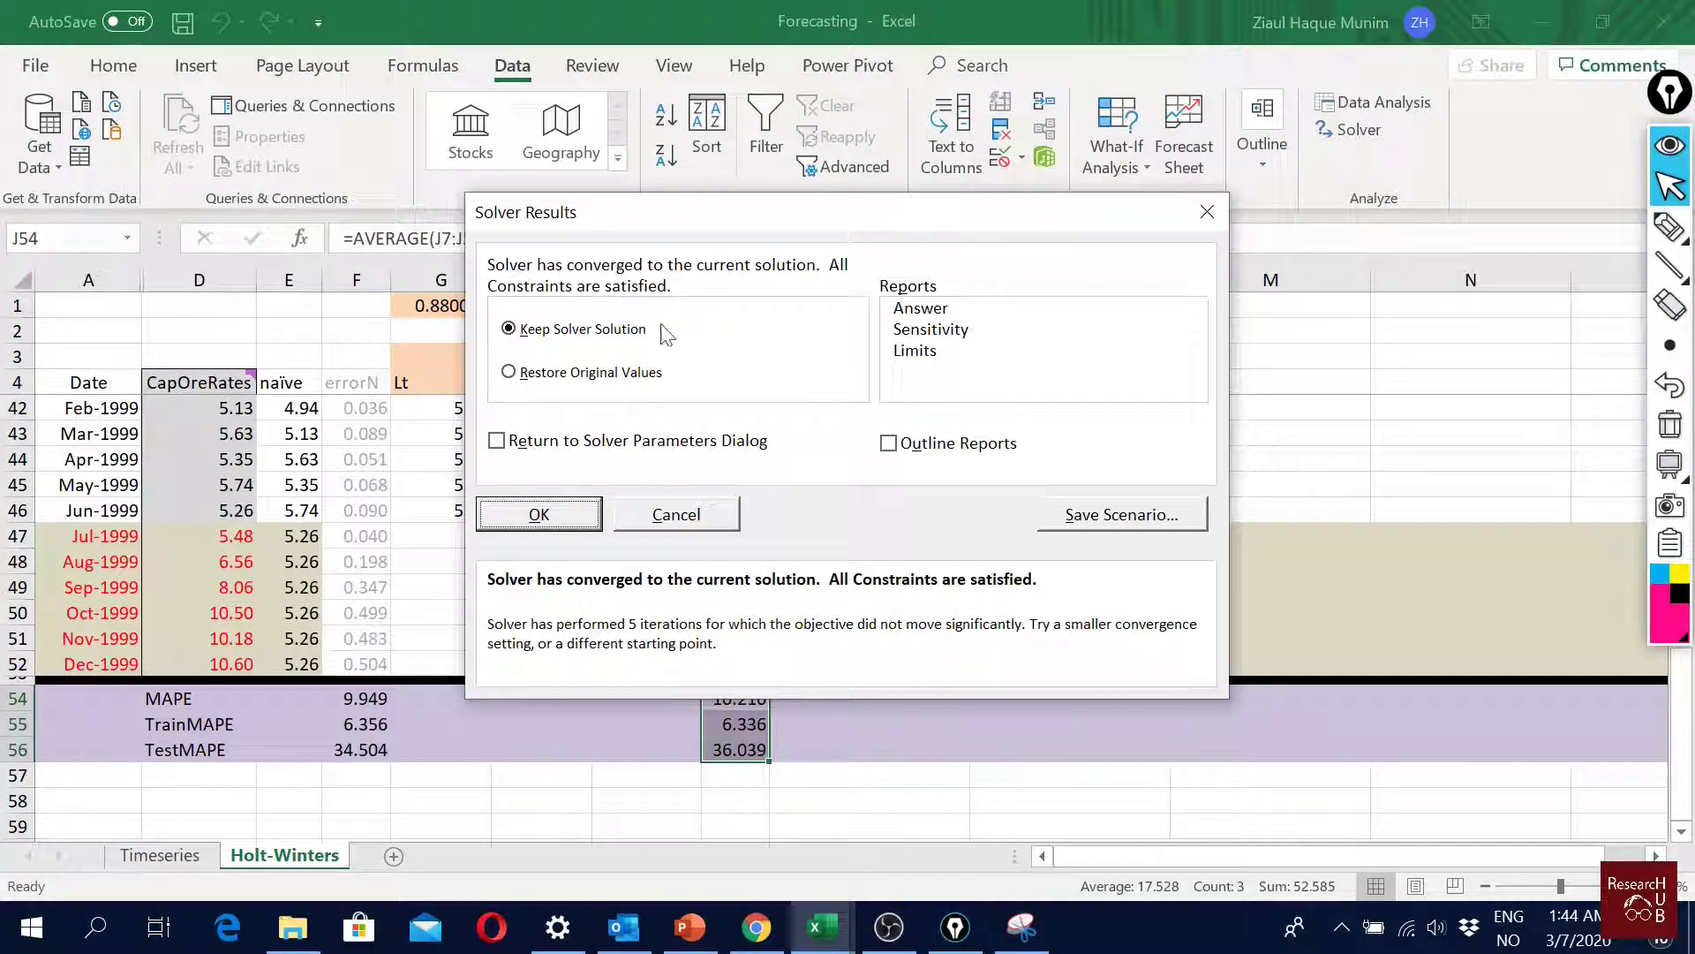
left_click(541, 512)
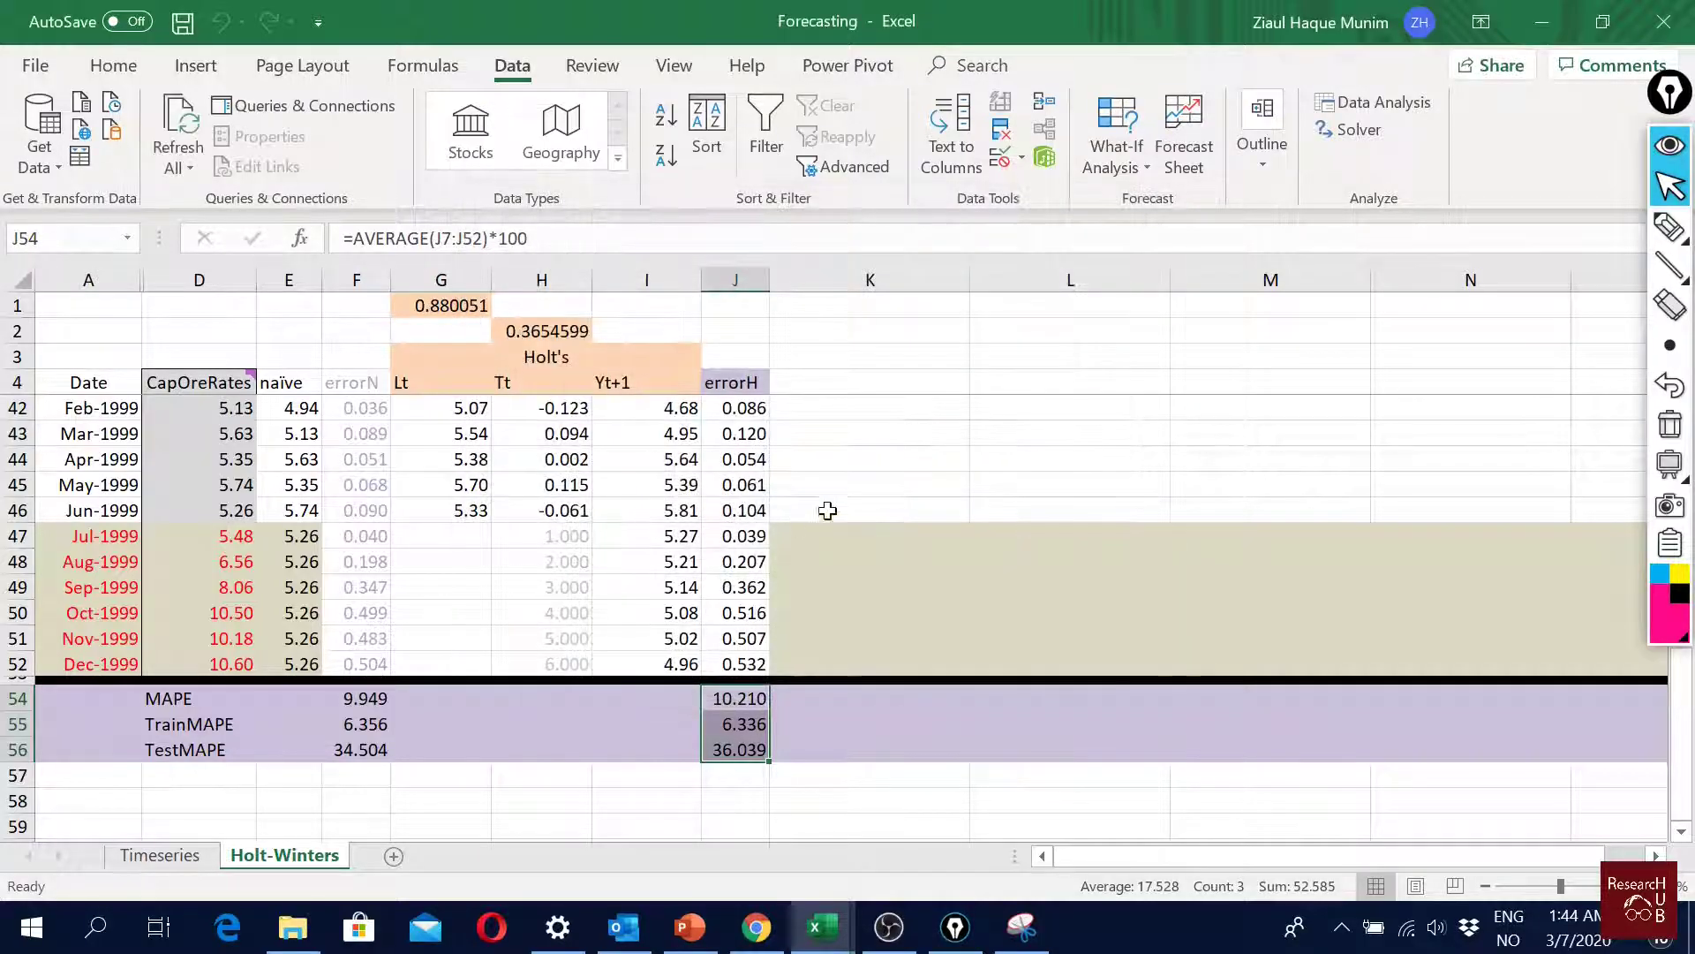
Step: Compare the optimized Holt's MAPE, TrainMAPE and TestMAPE with the naïve forecast's errors in rows 54 to 56
left_click(736, 750)
left_click(738, 698)
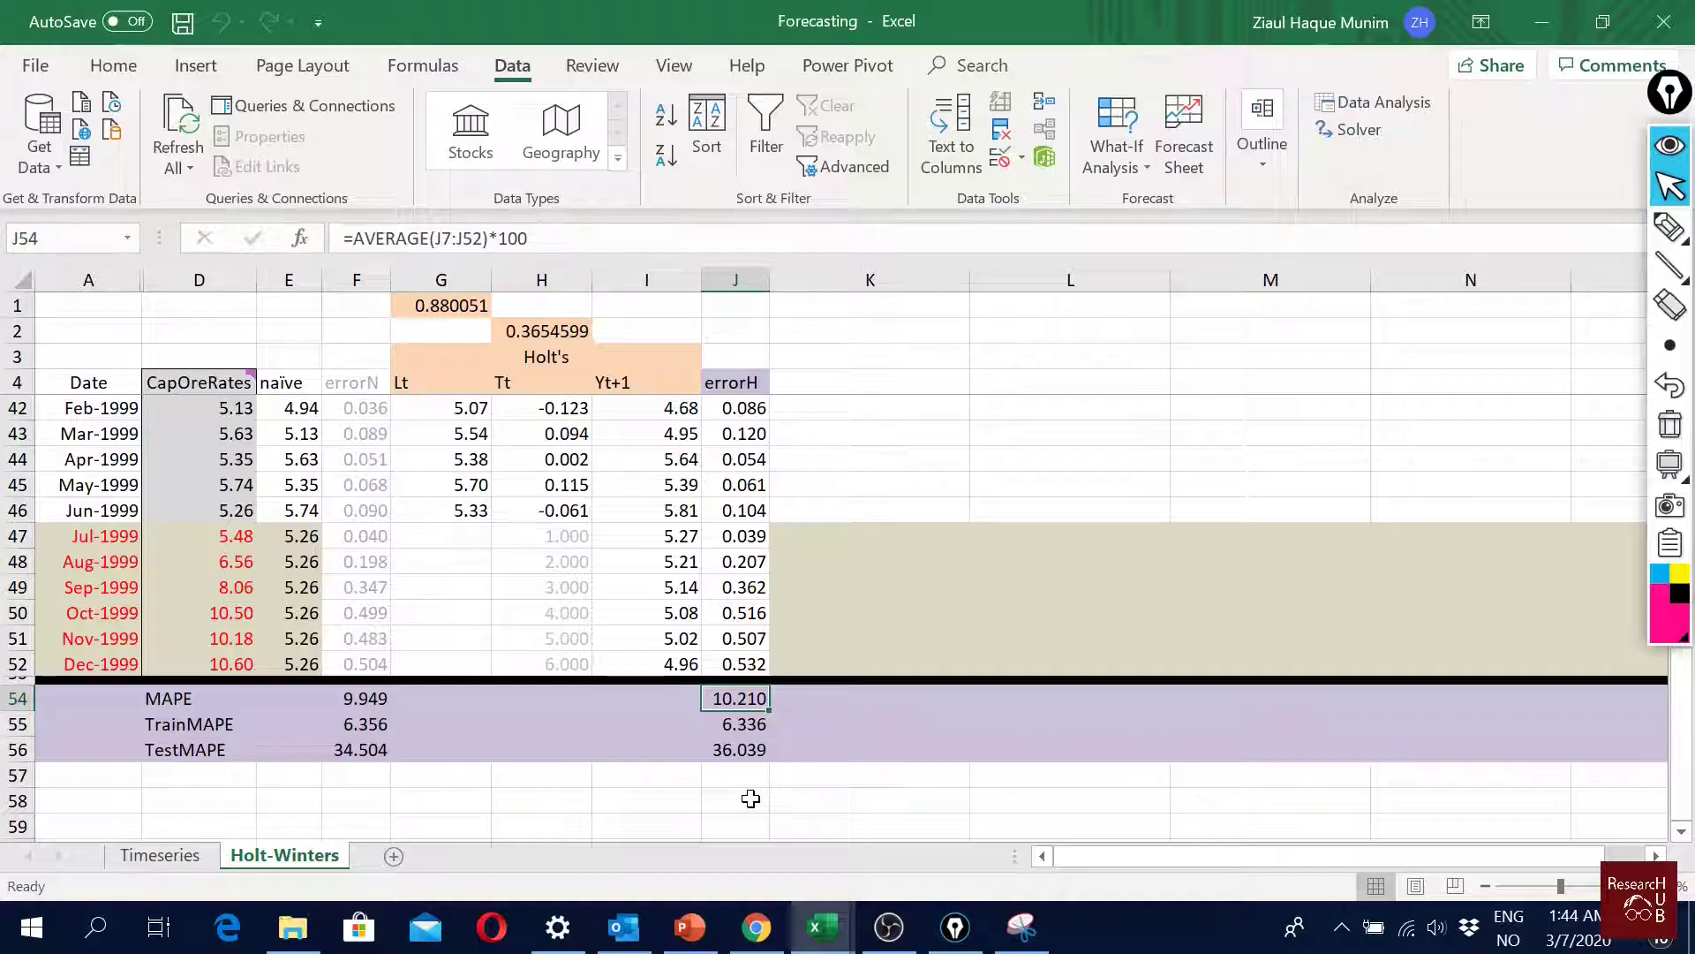
left_click(734, 730)
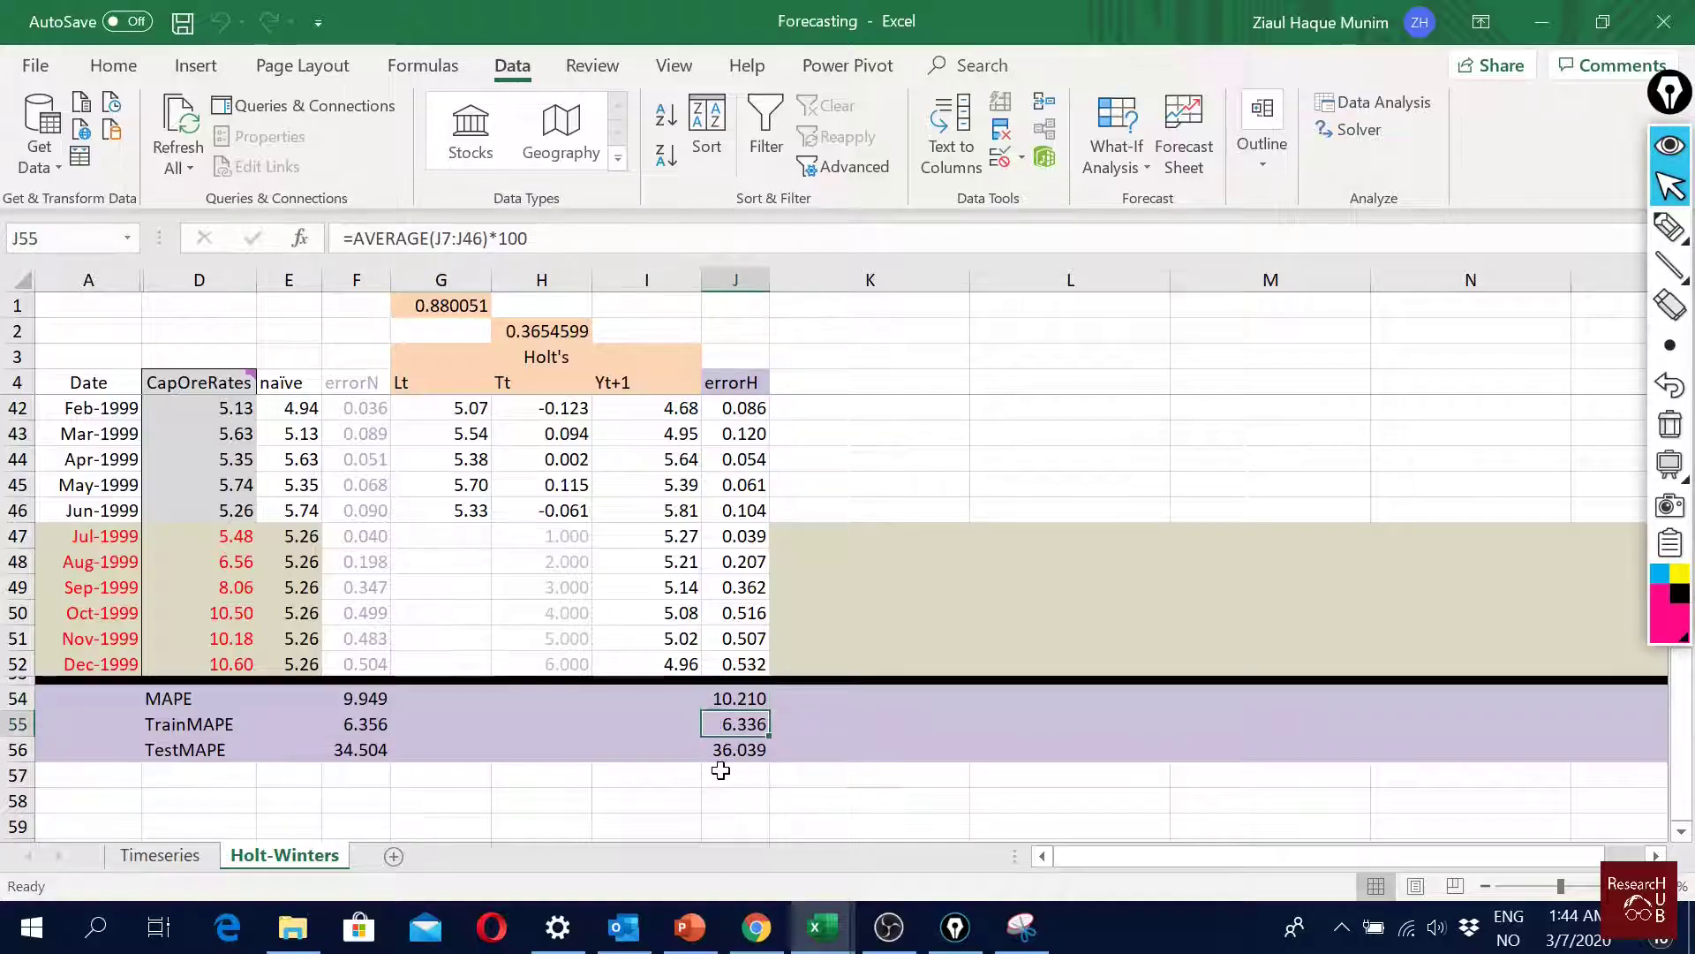
left_click_drag(744, 726, 189, 722)
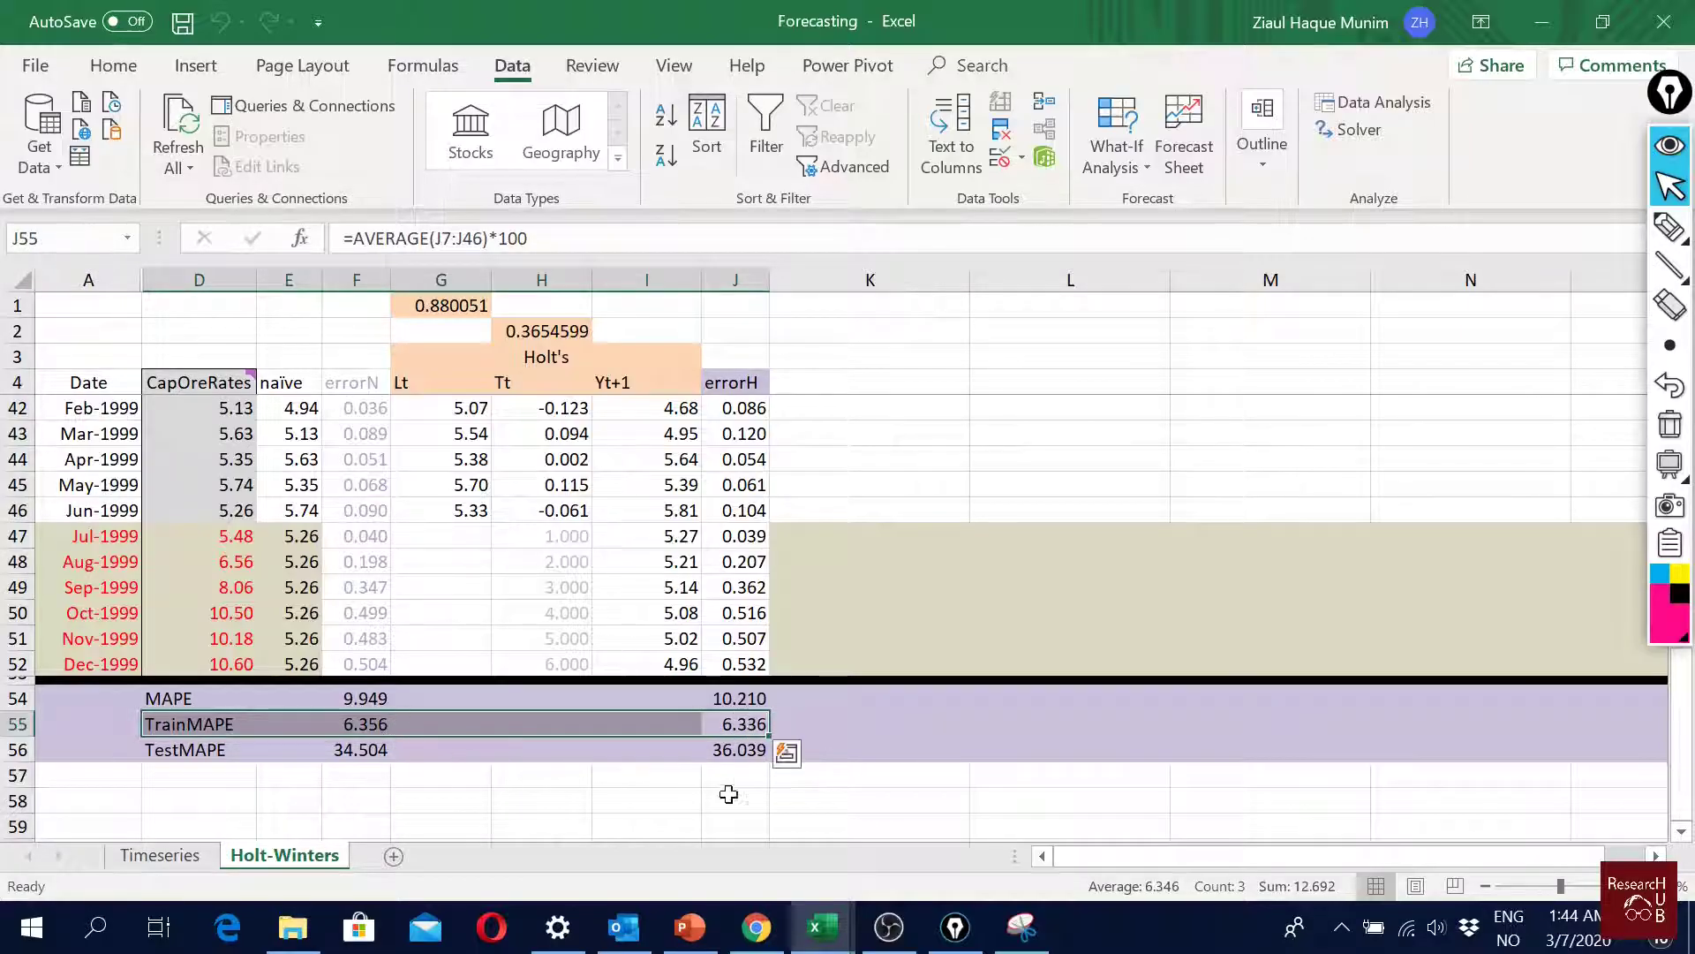
left_click_drag(733, 749, 359, 746)
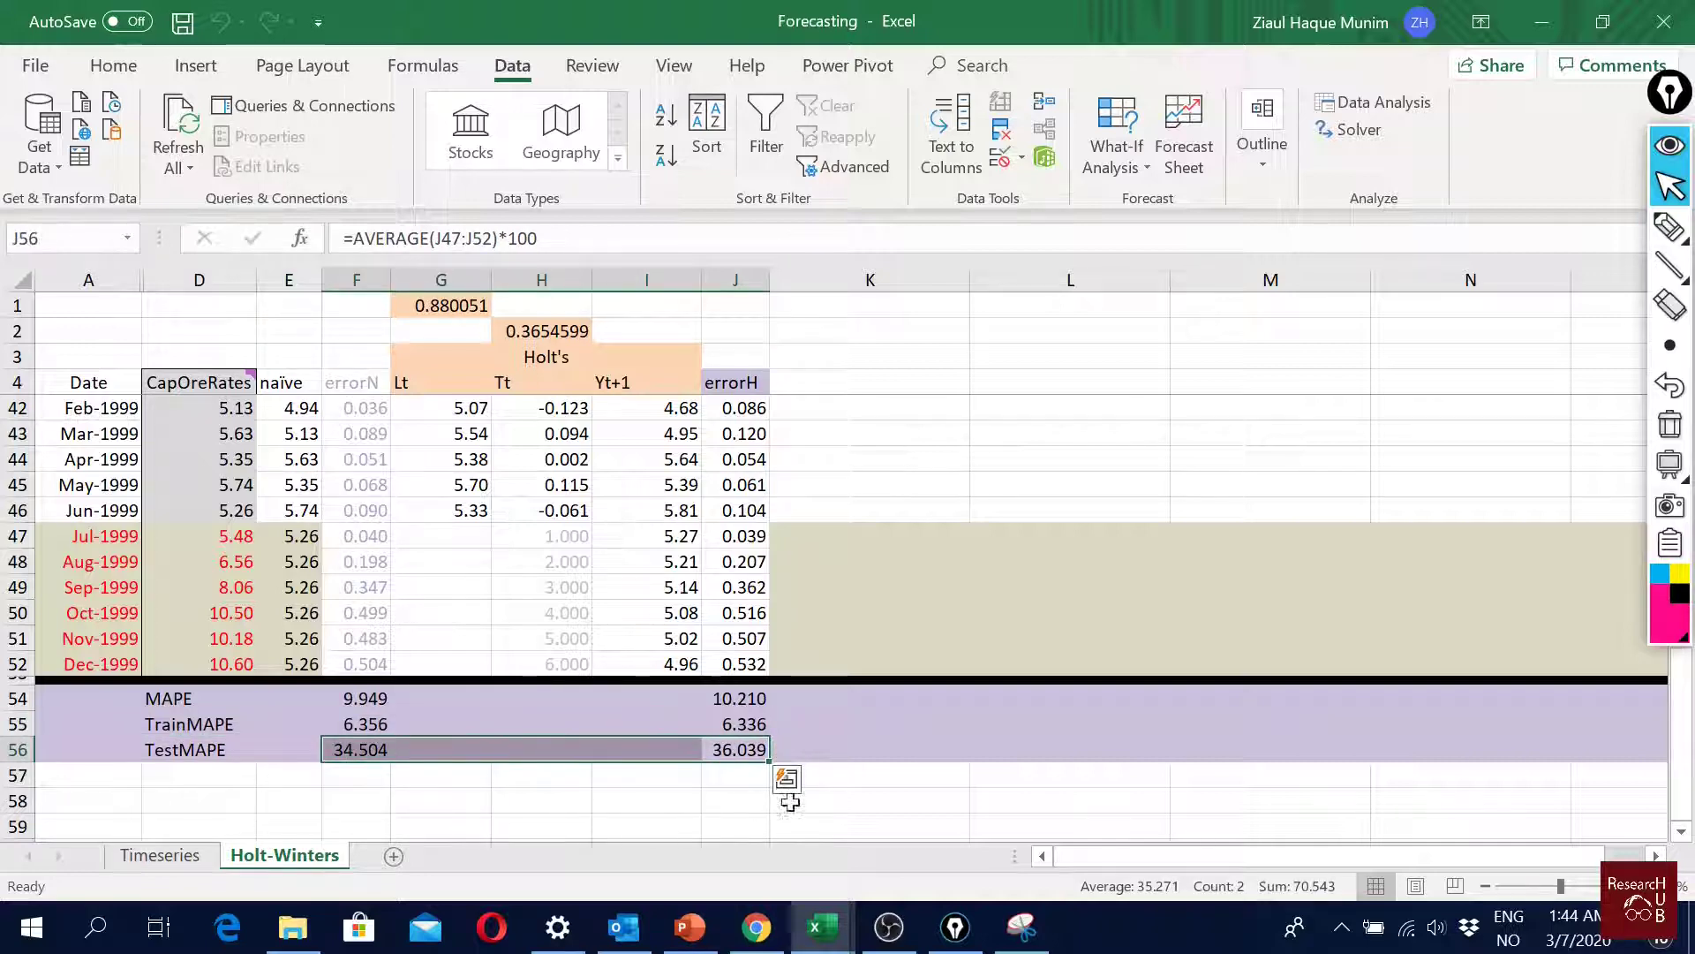
left_click(862, 771)
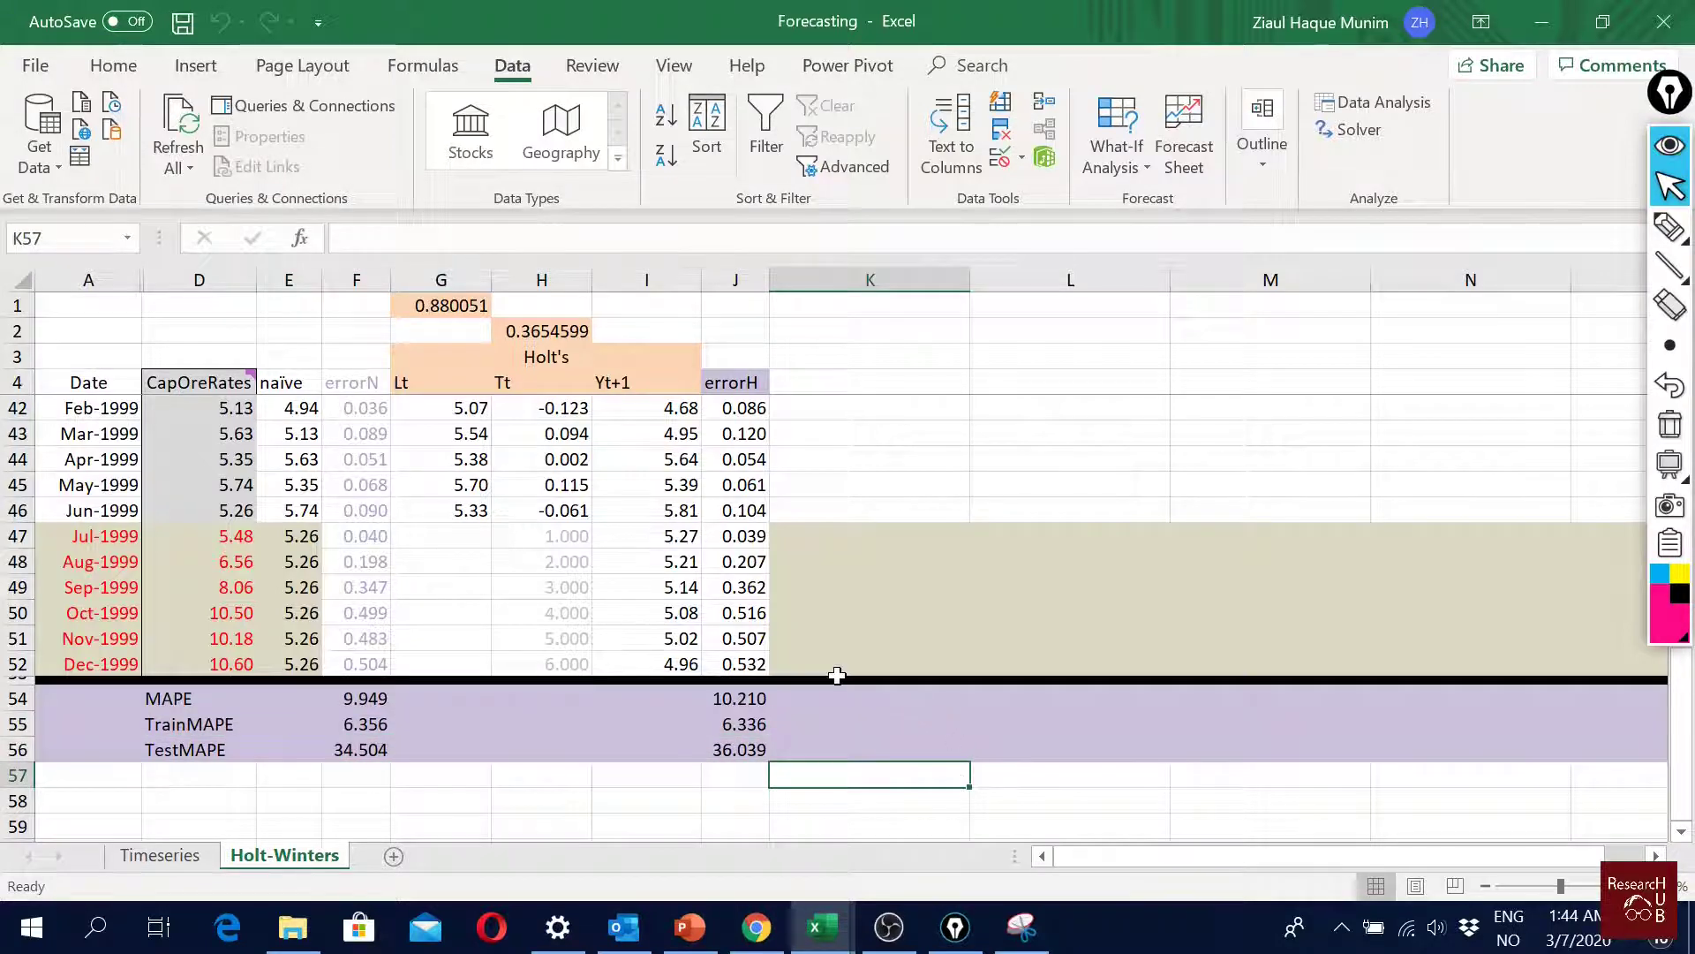
scroll(836, 674, "up", 5)
scroll(853, 687, "up", 7)
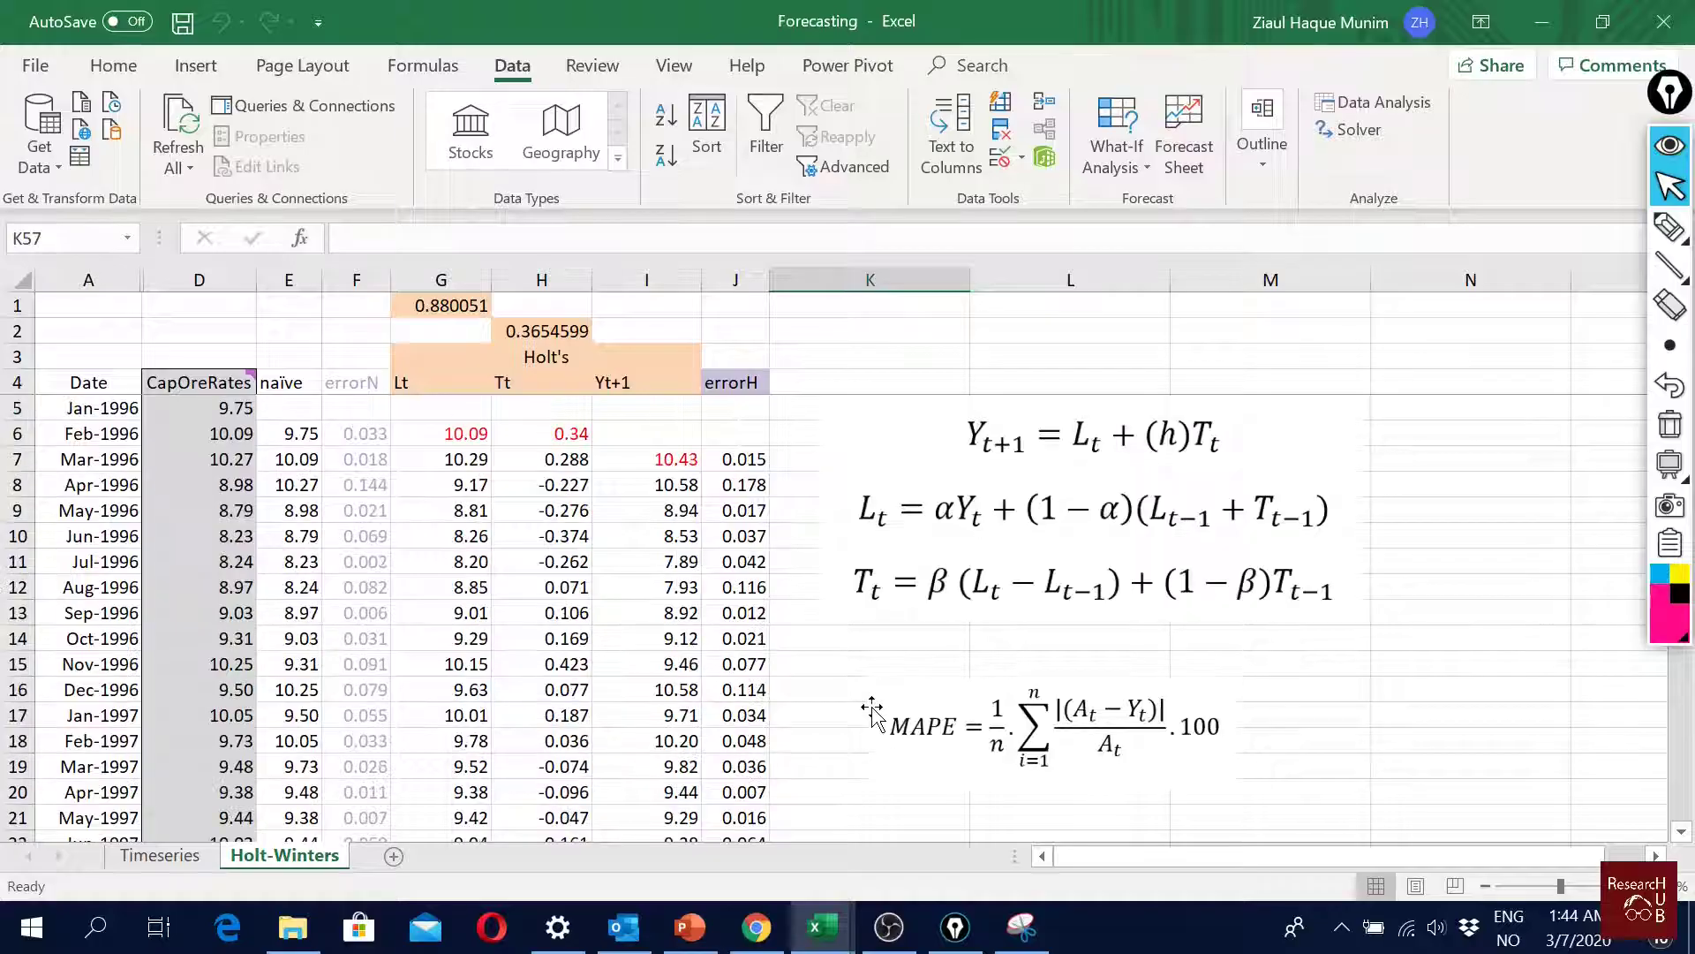